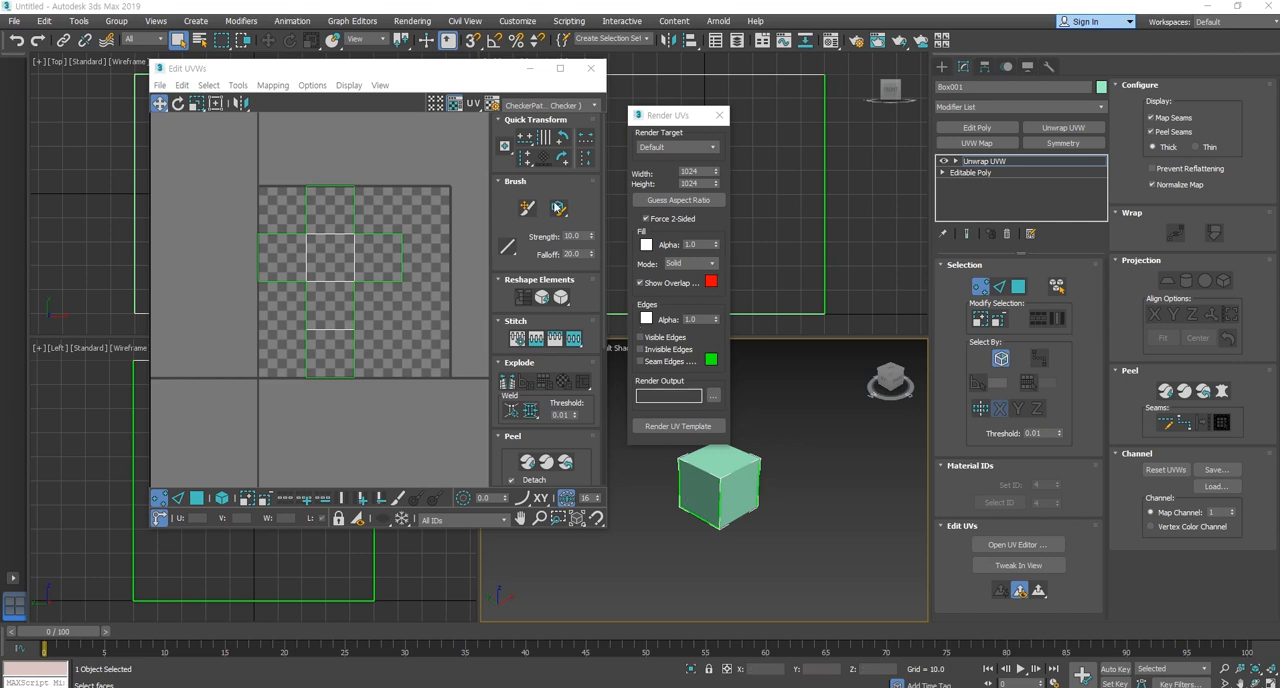
Step: Close the Render UVs dialog and reposition the Edit UVWs window
{"action": "mouse_move", "coordinate": [457, 70]}
{"action": "left_mouse_down"}
{"action": "mouse_move", "coordinate": [460, 125]}
{"action": "mouse_move", "coordinate": [463, 86]}
{"action": "left_mouse_up"}
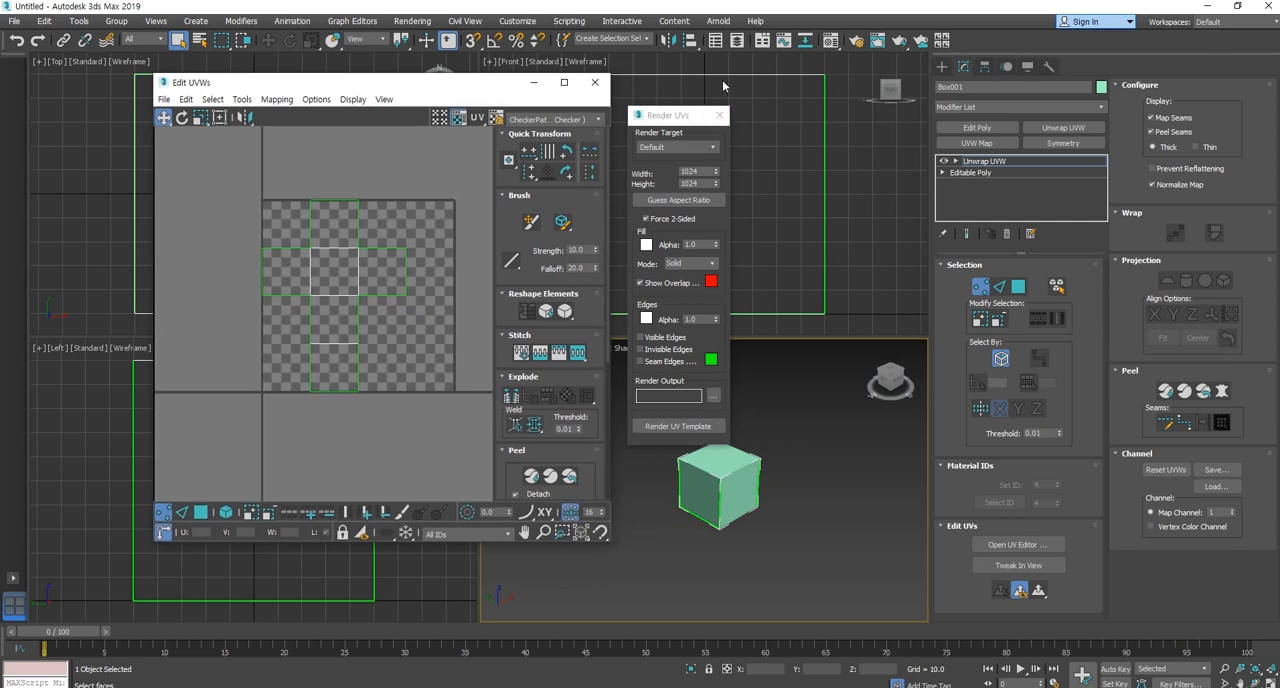
{"action": "left_click", "coordinate": [719, 115]}
{"action": "left_click_drag", "start_coordinate": [424, 84], "coordinate": [410, 59]}
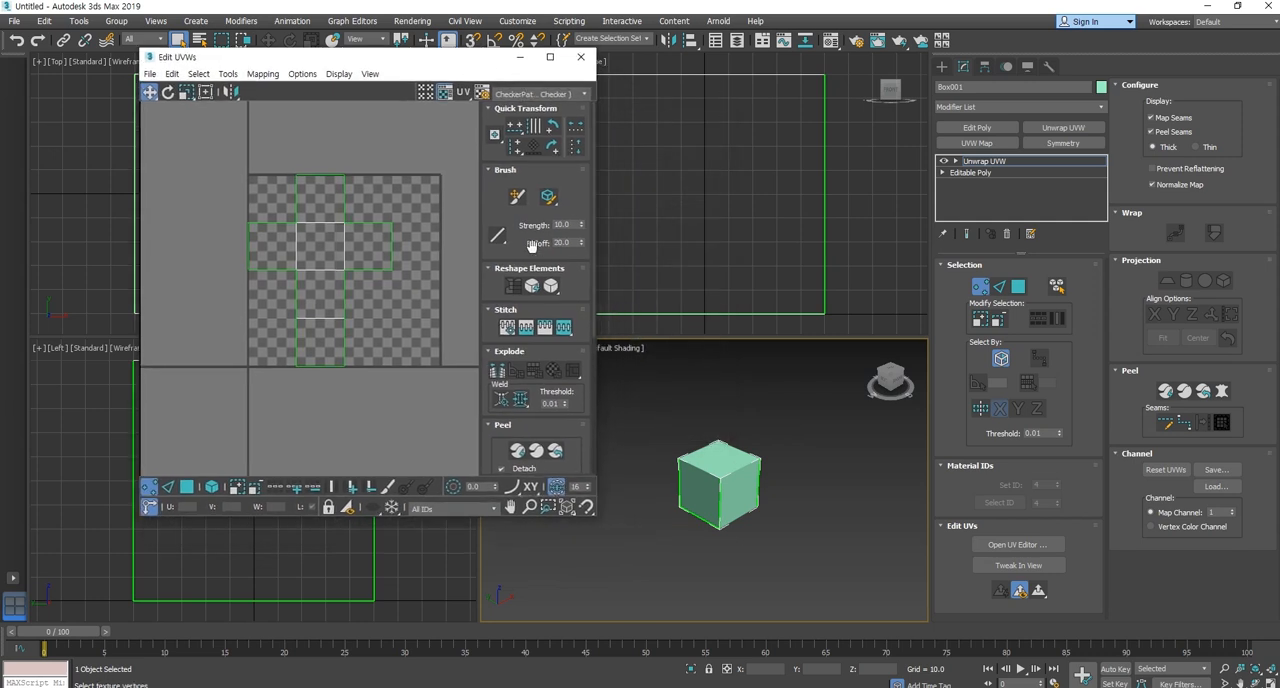
Step: Load the bitmap map.jpg from the desktop as the background texture in the UV editor
{"action": "left_click", "coordinate": [572, 94]}
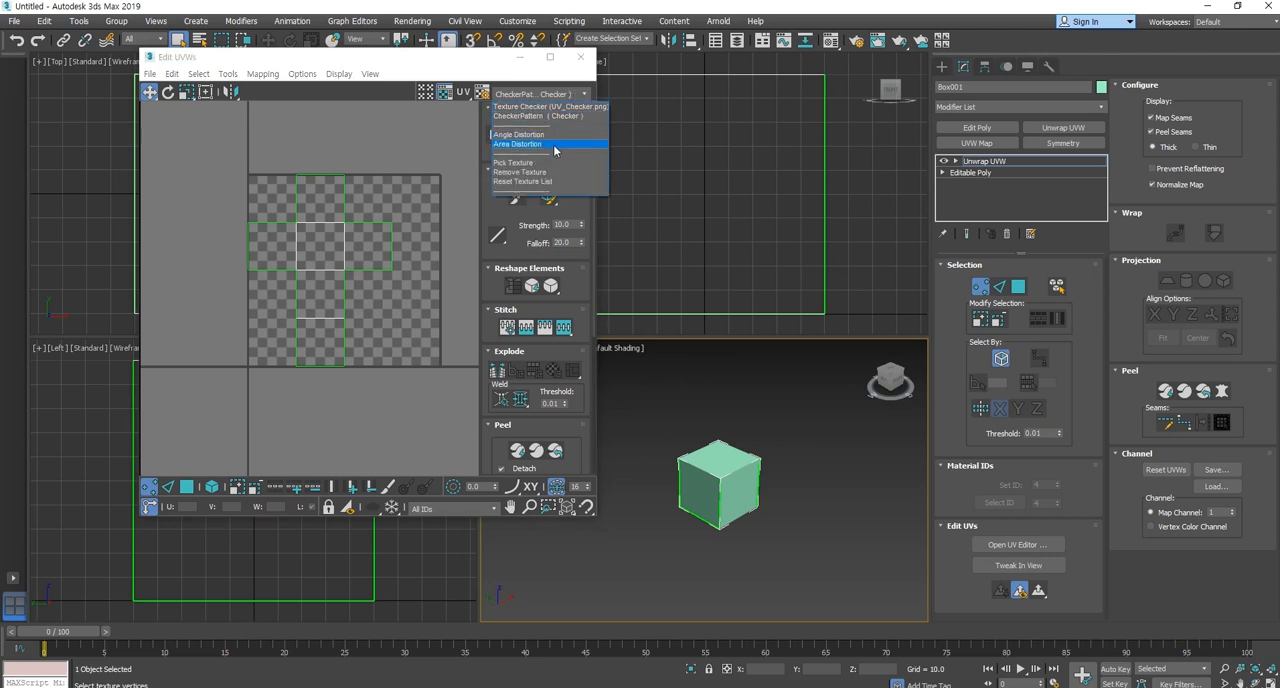
{"action": "left_click", "coordinate": [517, 163]}
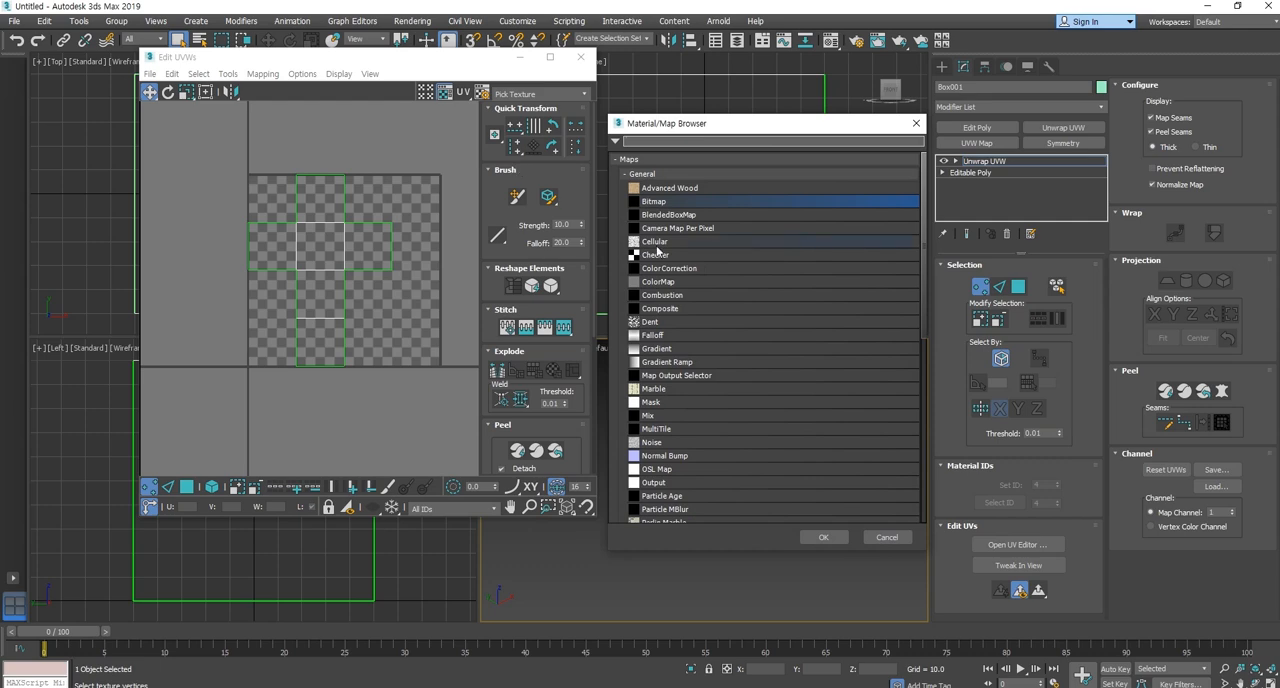
{"action": "double_click", "coordinate": [664, 204]}
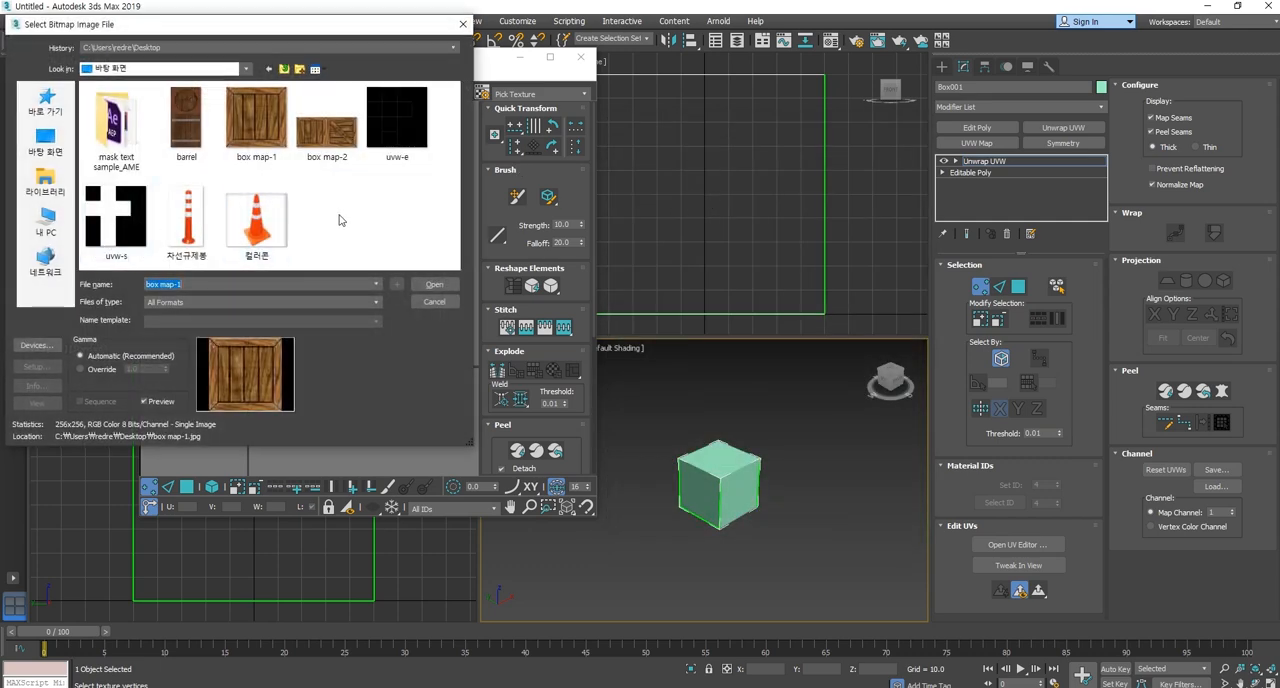
{"action": "left_click", "coordinate": [344, 303]}
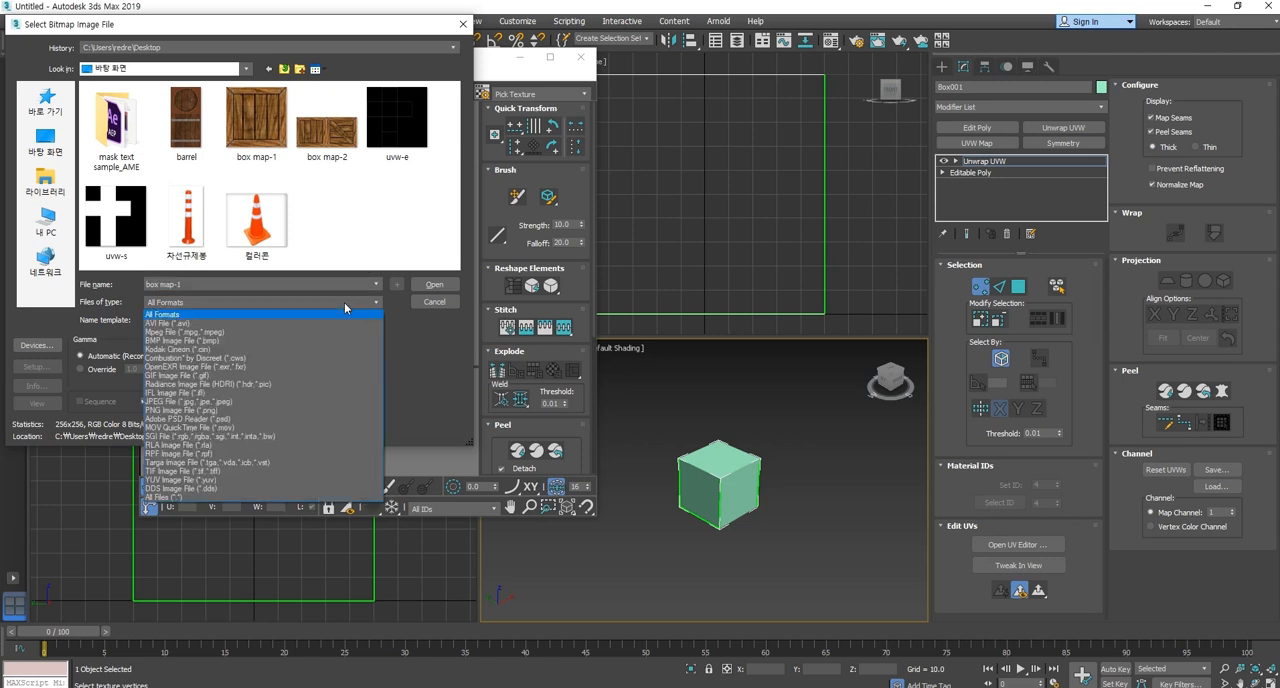
{"action": "left_click", "coordinate": [426, 351]}
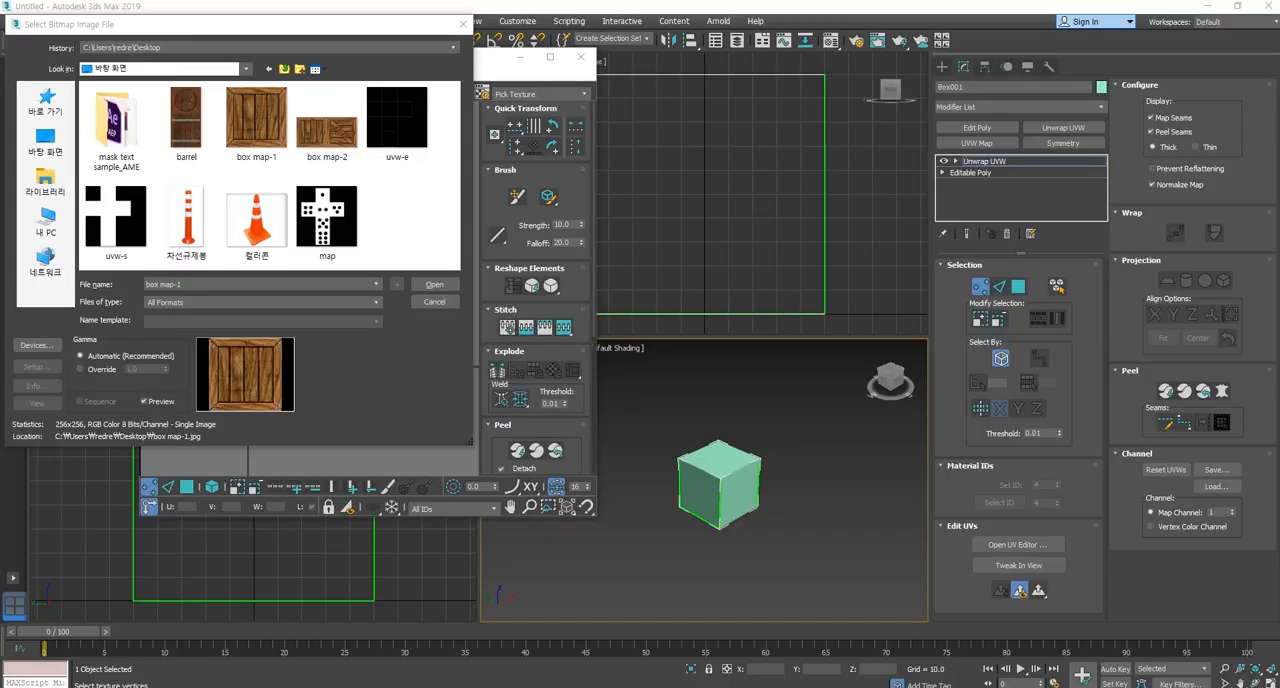
{"action": "left_click_drag", "start_coordinate": [265, 29], "coordinate": [790, 67]}
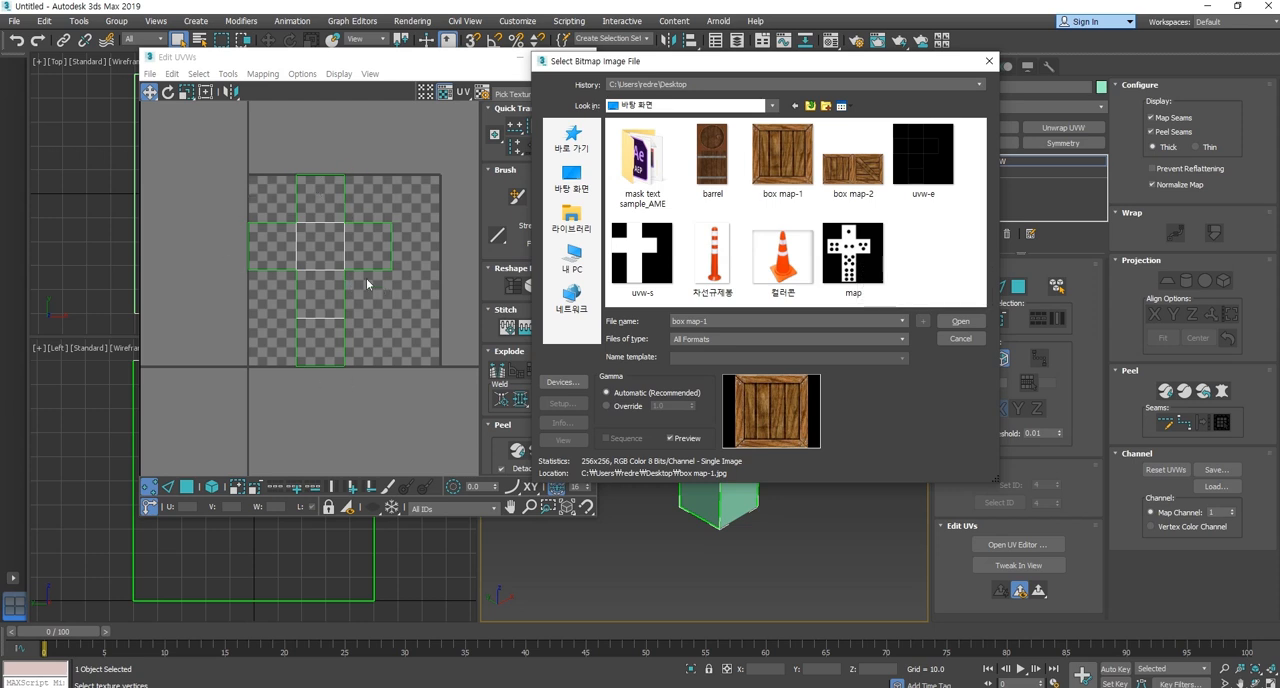
{"action": "left_click", "coordinate": [847, 258]}
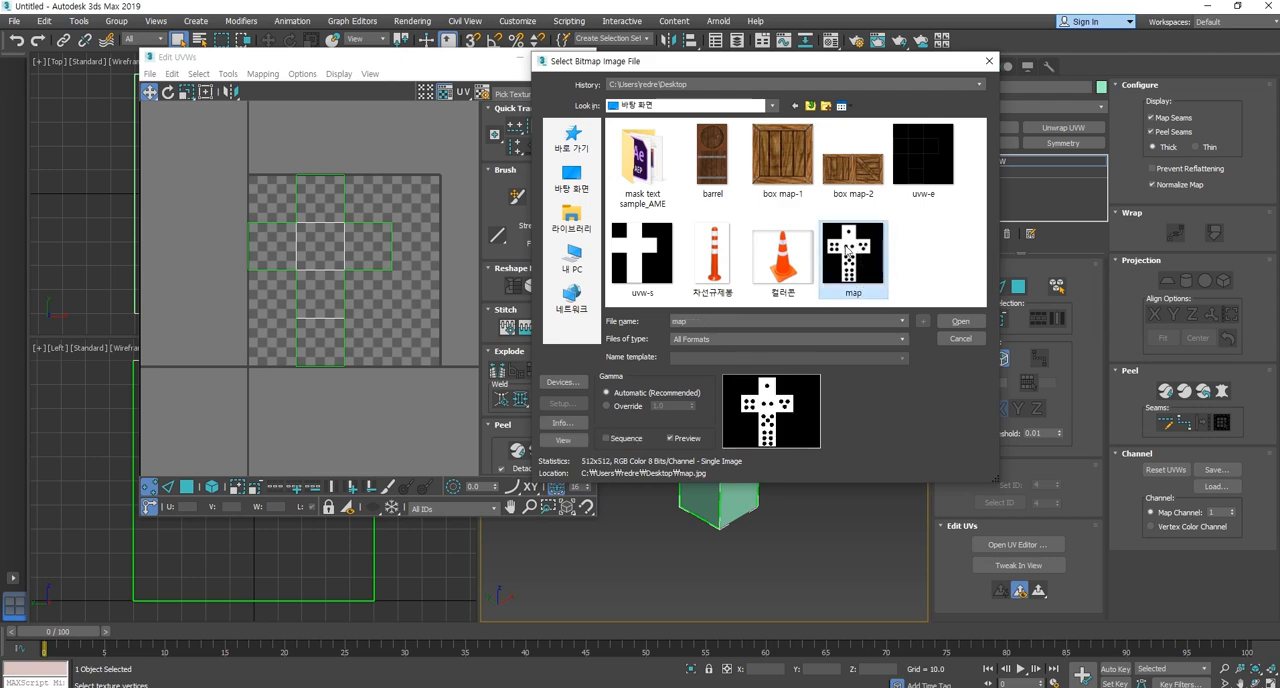
{"action": "left_click", "coordinate": [960, 322]}
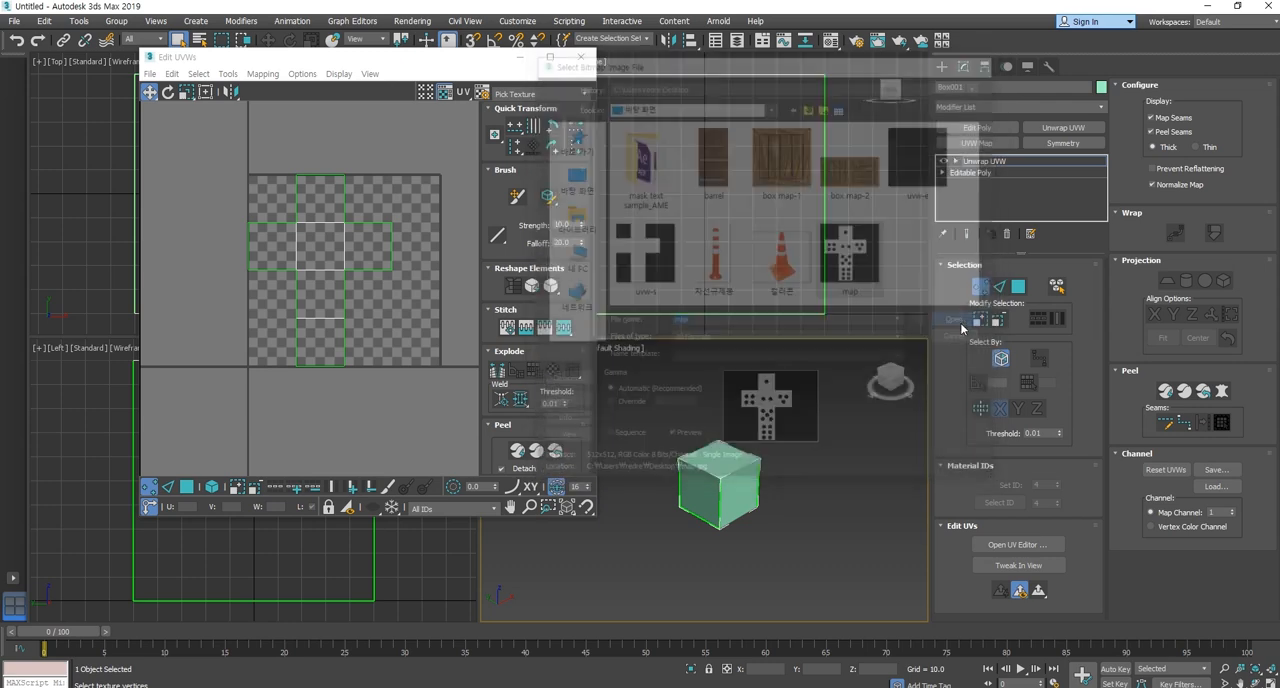
Step: Select all UV vertices of the unwrapped cross, then move and scale them to fit the dice artwork
{"action": "scroll", "coordinate": [366, 303], "scroll_direction": "up", "scroll_amount": 2}
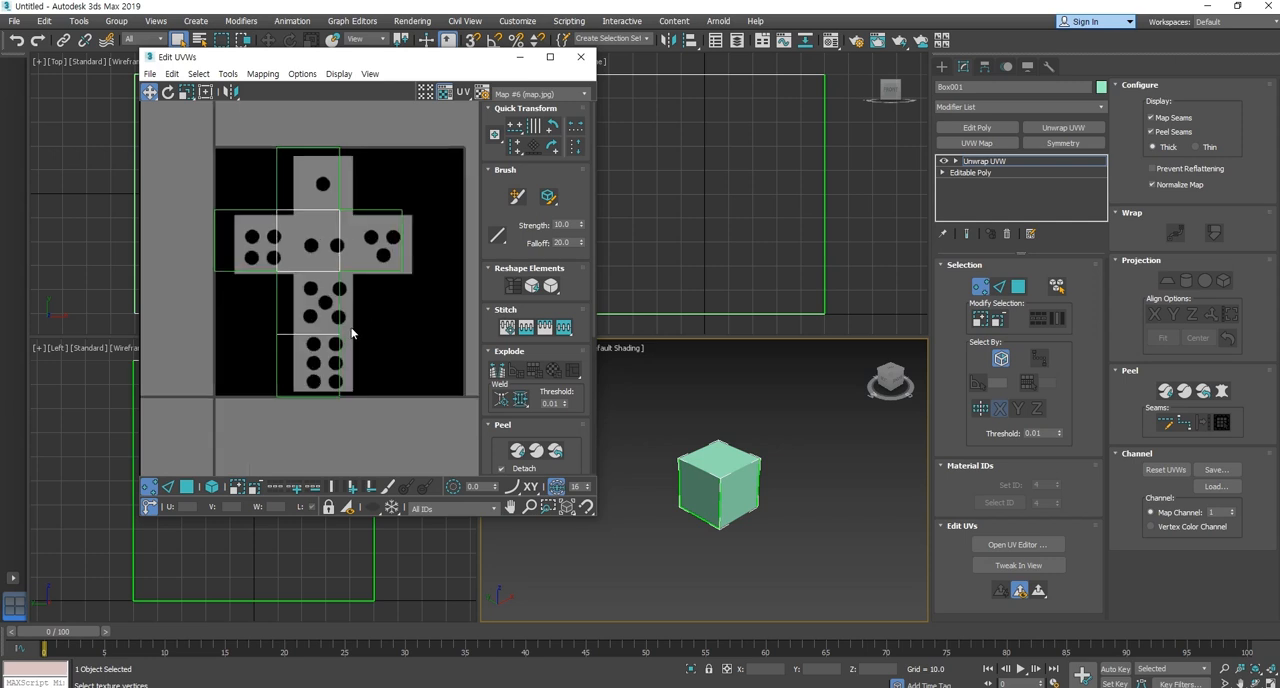
{"action": "left_click_drag", "start_coordinate": [195, 123], "coordinate": [434, 437]}
{"action": "left_click_drag", "start_coordinate": [339, 273], "coordinate": [355, 281]}
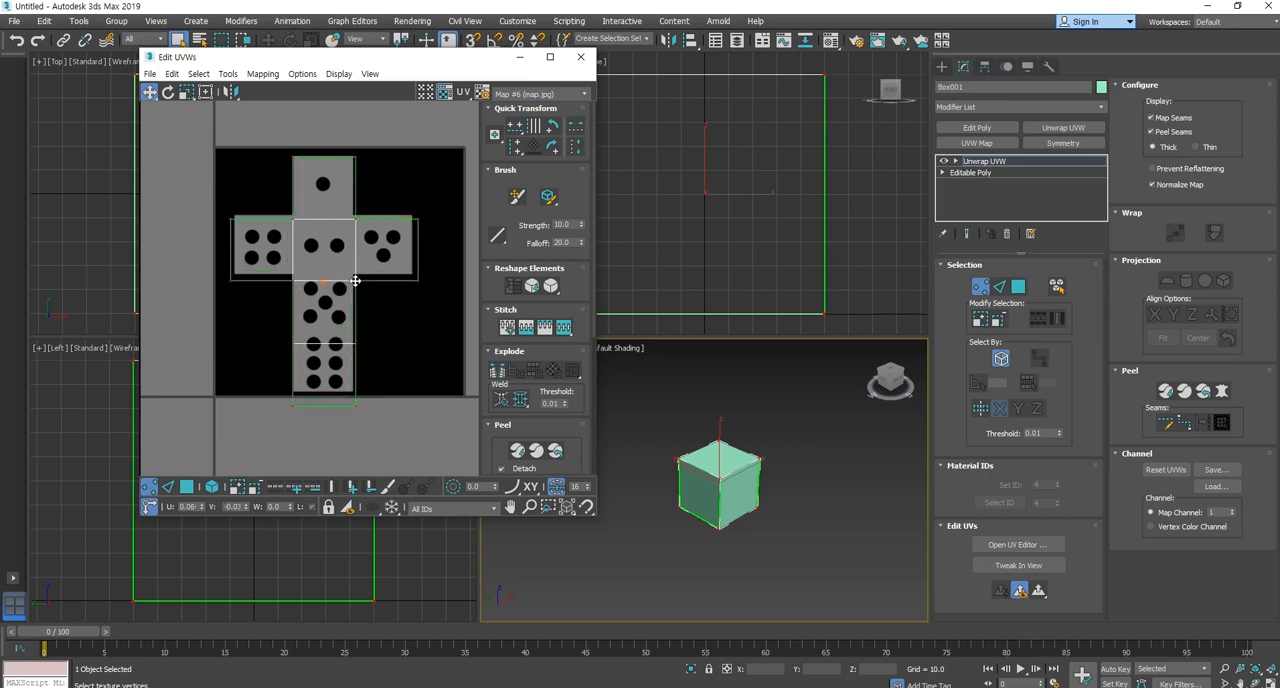
{"action": "left_click_drag", "start_coordinate": [355, 281], "coordinate": [356, 281]}
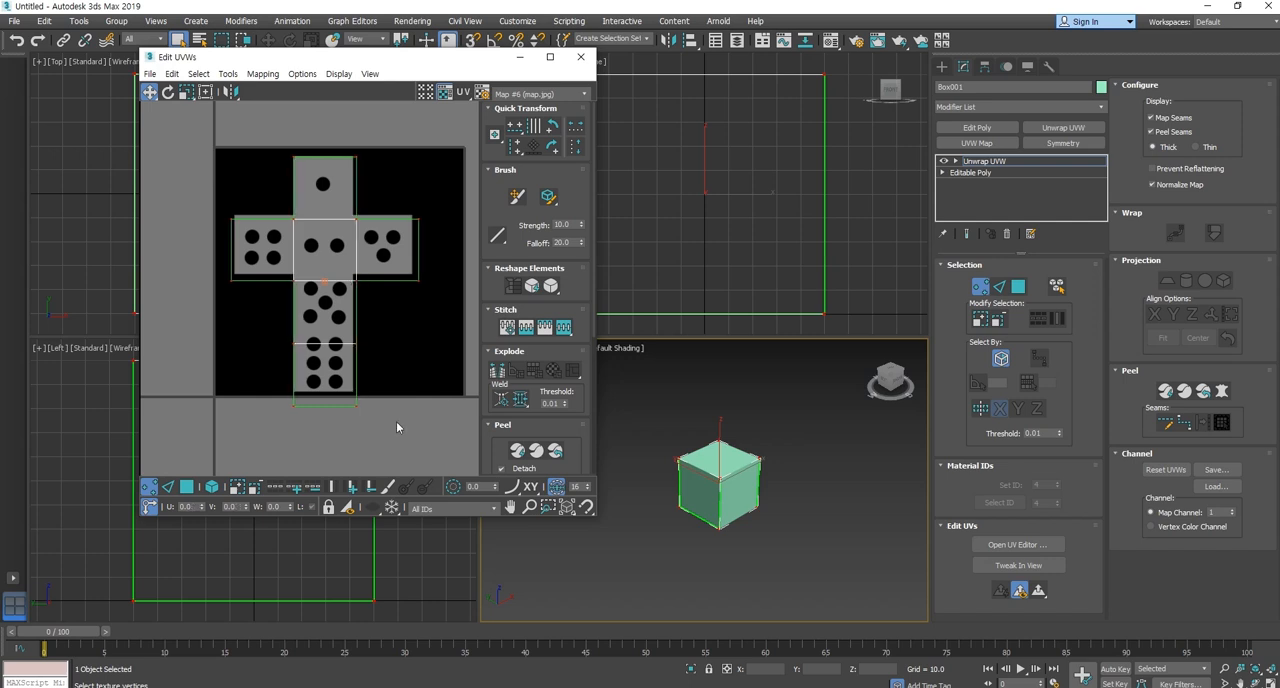
{"action": "left_click", "coordinate": [207, 92]}
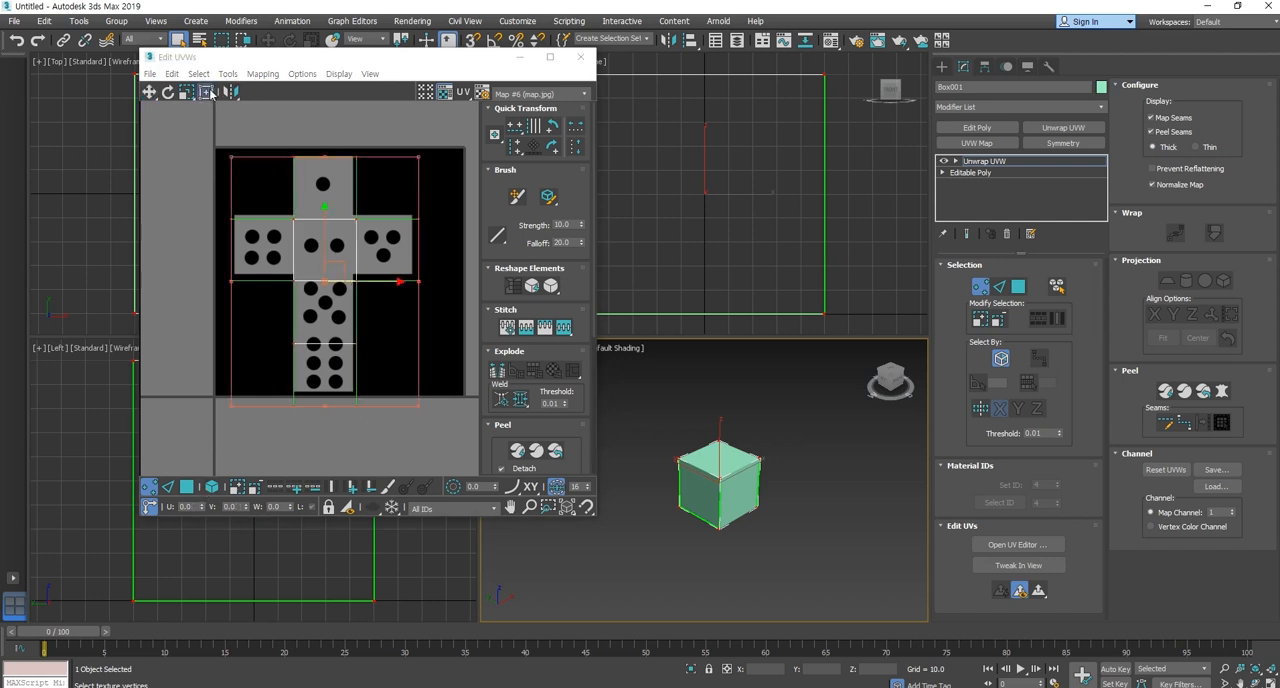
{"action": "left_click_drag", "start_coordinate": [416, 405], "coordinate": [413, 393]}
Step: Align the UV vertices along the central column's left edge and the left arm's outer edge with the dice artwork
{"action": "left_click", "coordinate": [150, 92]}
{"action": "left_click", "coordinate": [206, 140]}
{"action": "left_click_drag", "start_coordinate": [271, 137], "coordinate": [293, 394]}
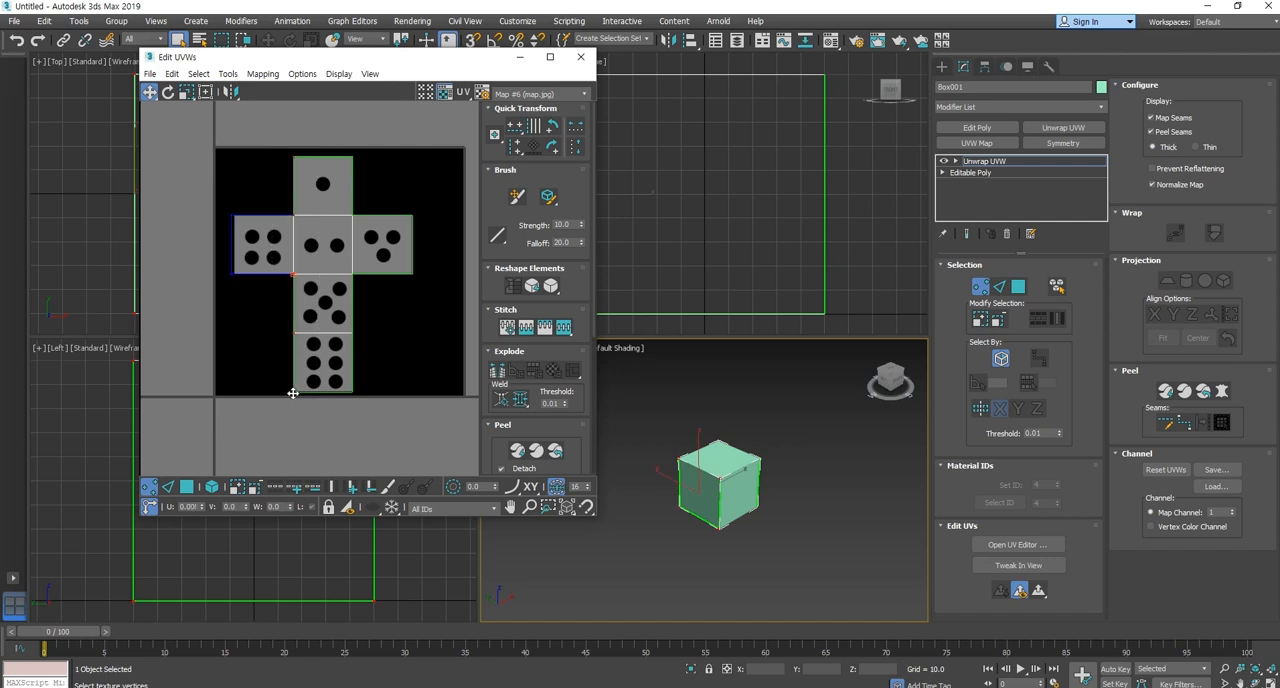
{"action": "left_click_drag", "start_coordinate": [220, 197], "coordinate": [236, 276]}
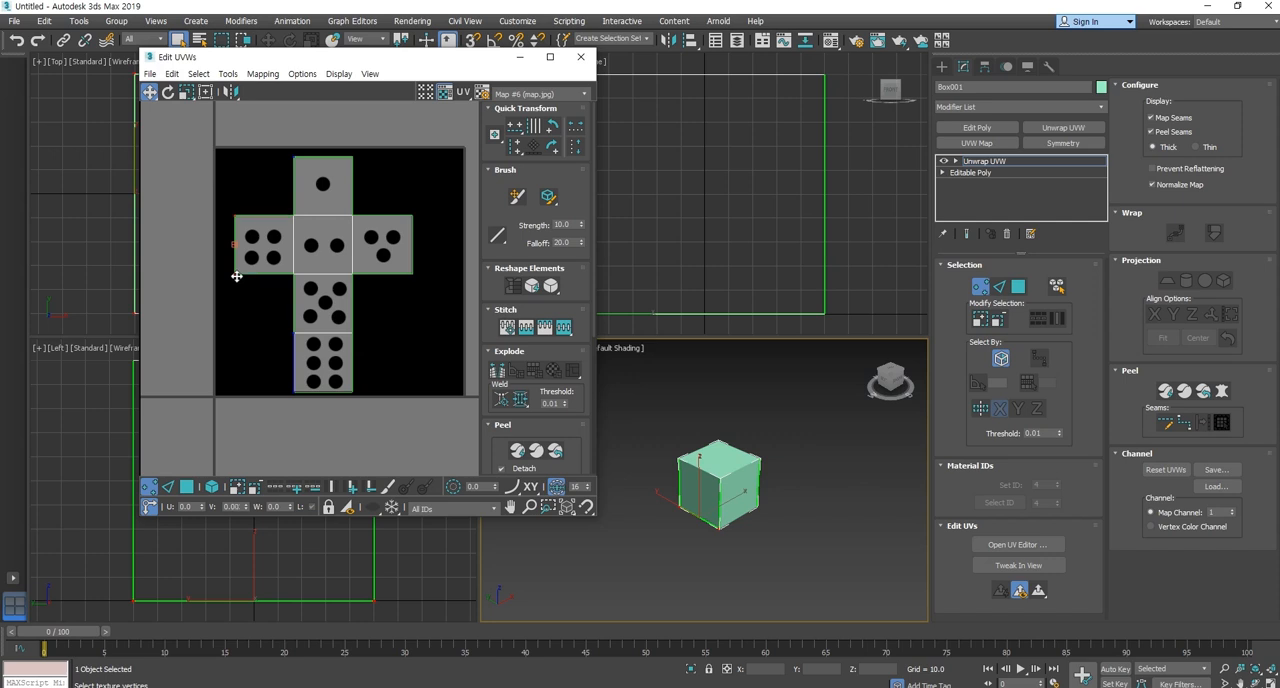
{"action": "left_click", "coordinate": [238, 297]}
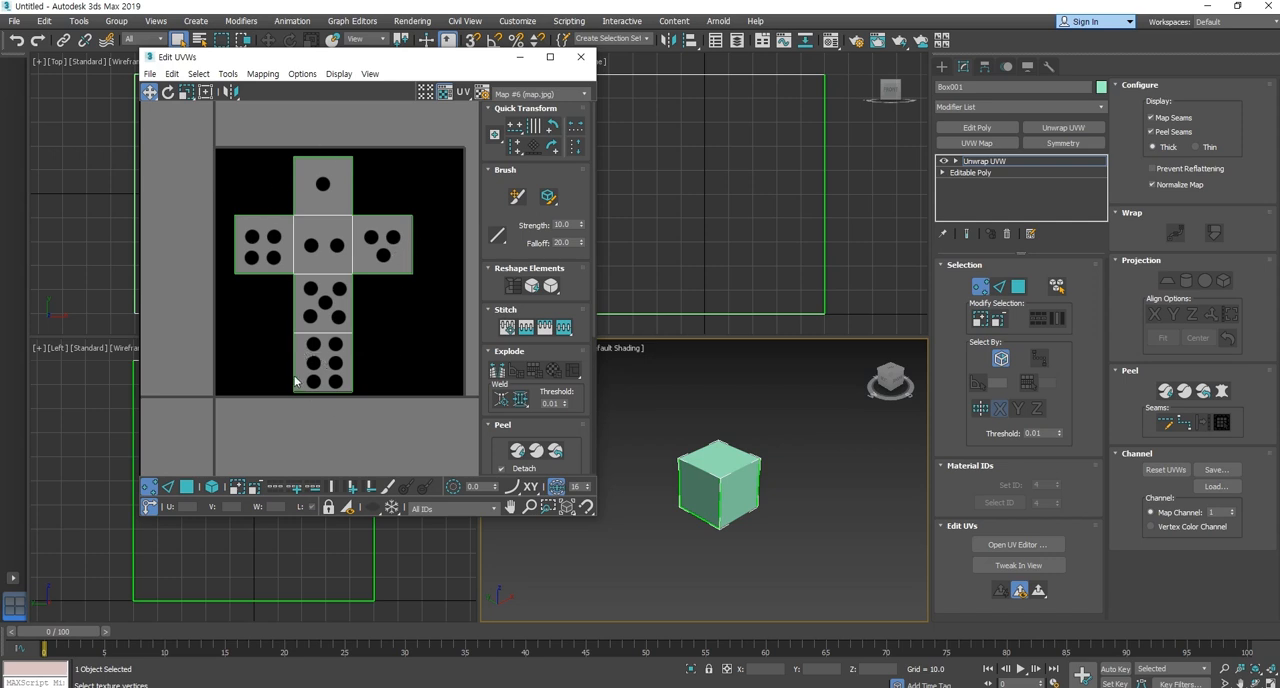
Step: Nudge the UV vertices at the bottom of the six-dot face onto the artwork's lower edge
{"action": "left_click_drag", "start_coordinate": [277, 387], "coordinate": [414, 429]}
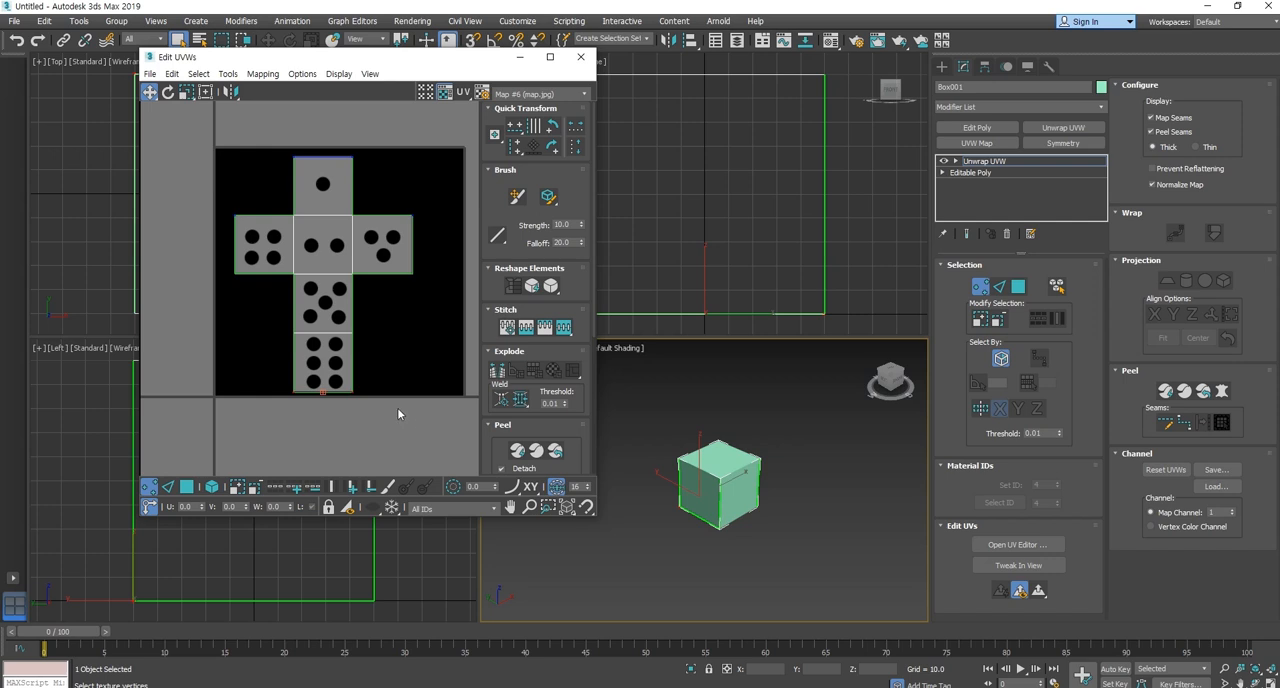
{"action": "left_click_drag", "start_coordinate": [354, 392], "coordinate": [353, 391]}
{"action": "left_click", "coordinate": [402, 321]}
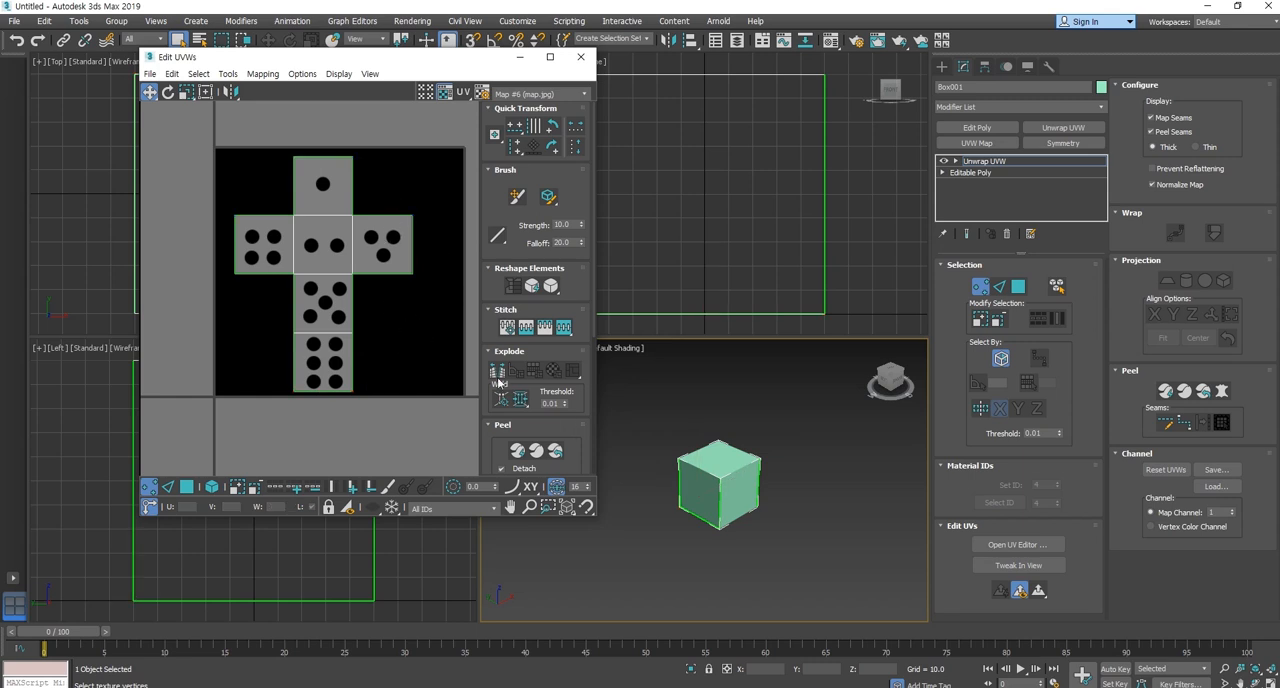
Step: Assign map.jpg as a Bitmap in the Diffuse Color map of the 03 - Default material
{"action": "left_click_drag", "start_coordinate": [486, 64], "coordinate": [491, 162]}
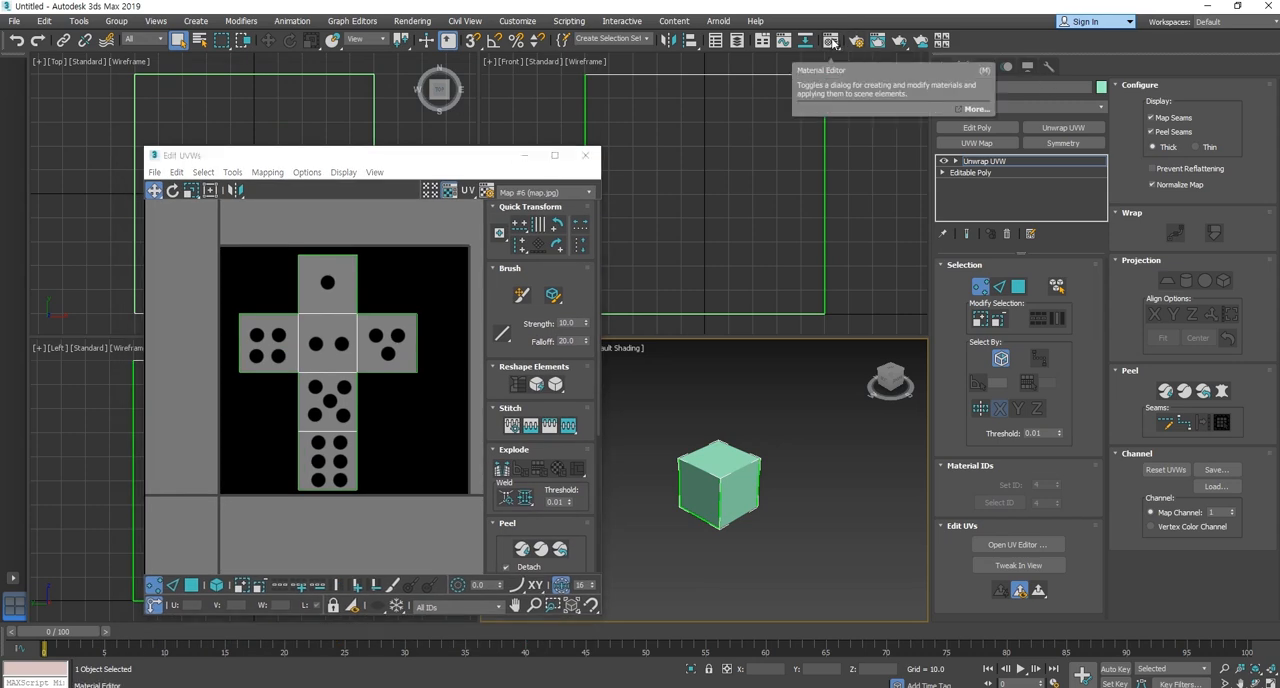
{"action": "left_click", "coordinate": [830, 40]}
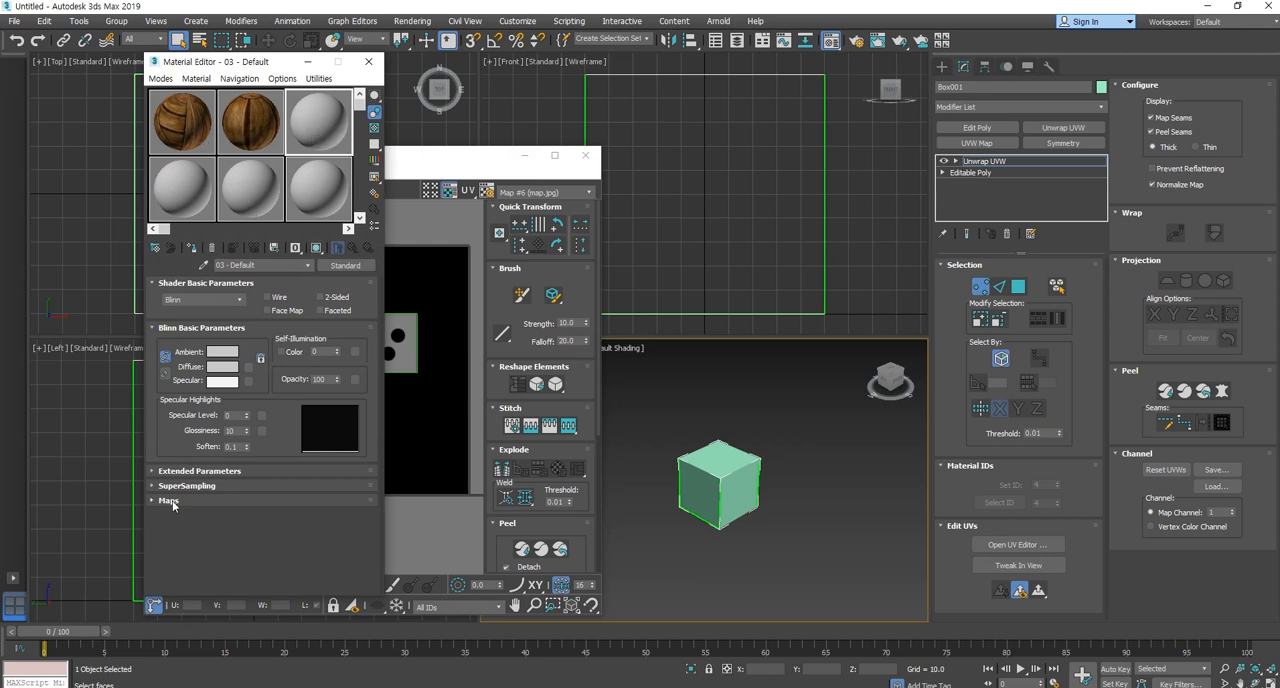
{"action": "left_click", "coordinate": [212, 501]}
{"action": "left_click", "coordinate": [300, 310]}
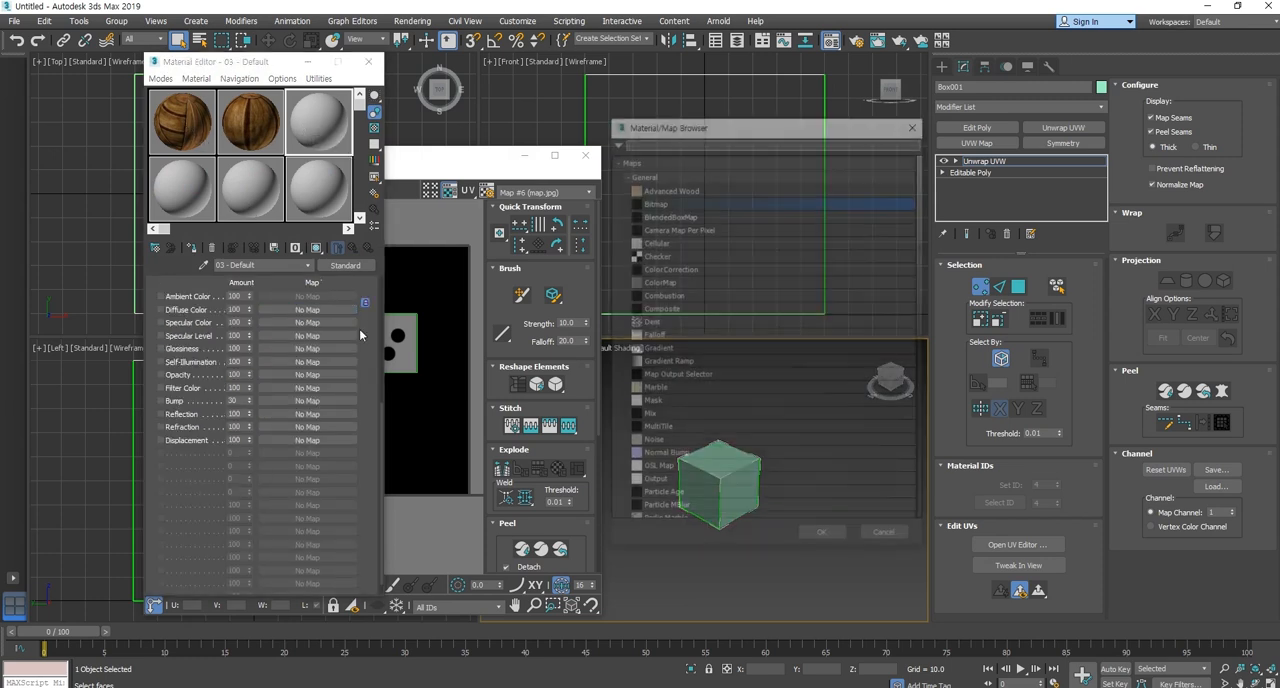
{"action": "double_click", "coordinate": [652, 202]}
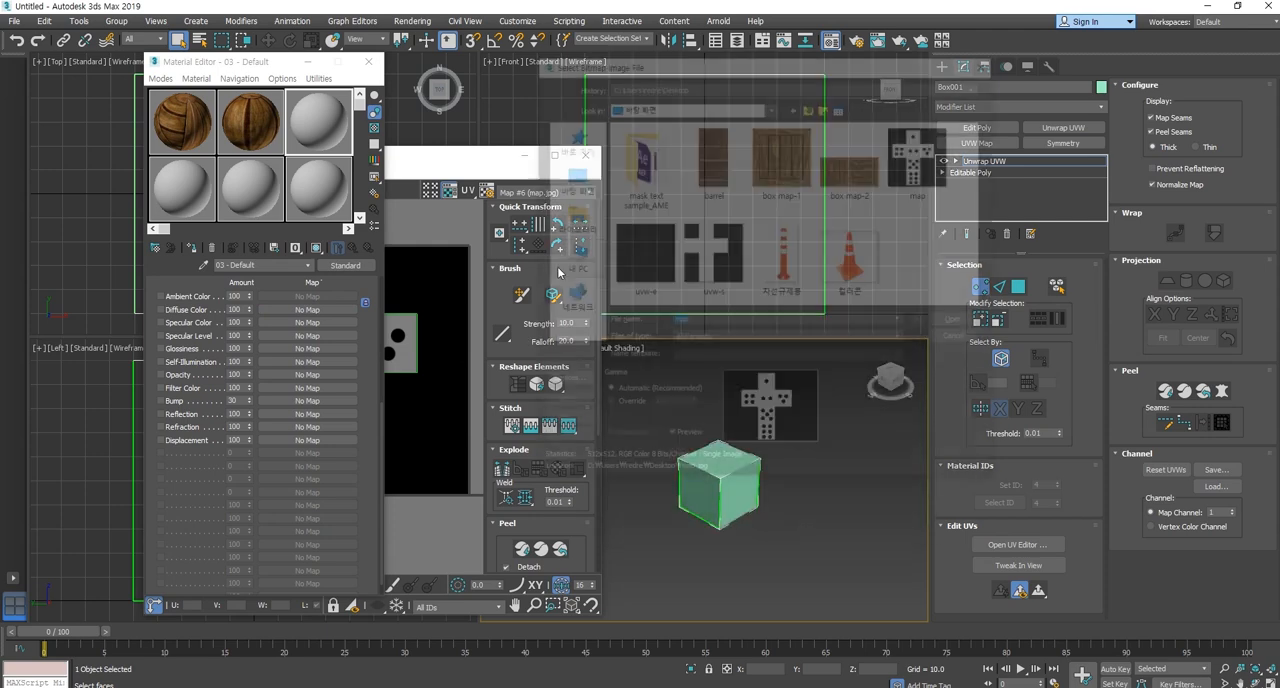
{"action": "double_click", "coordinate": [917, 156]}
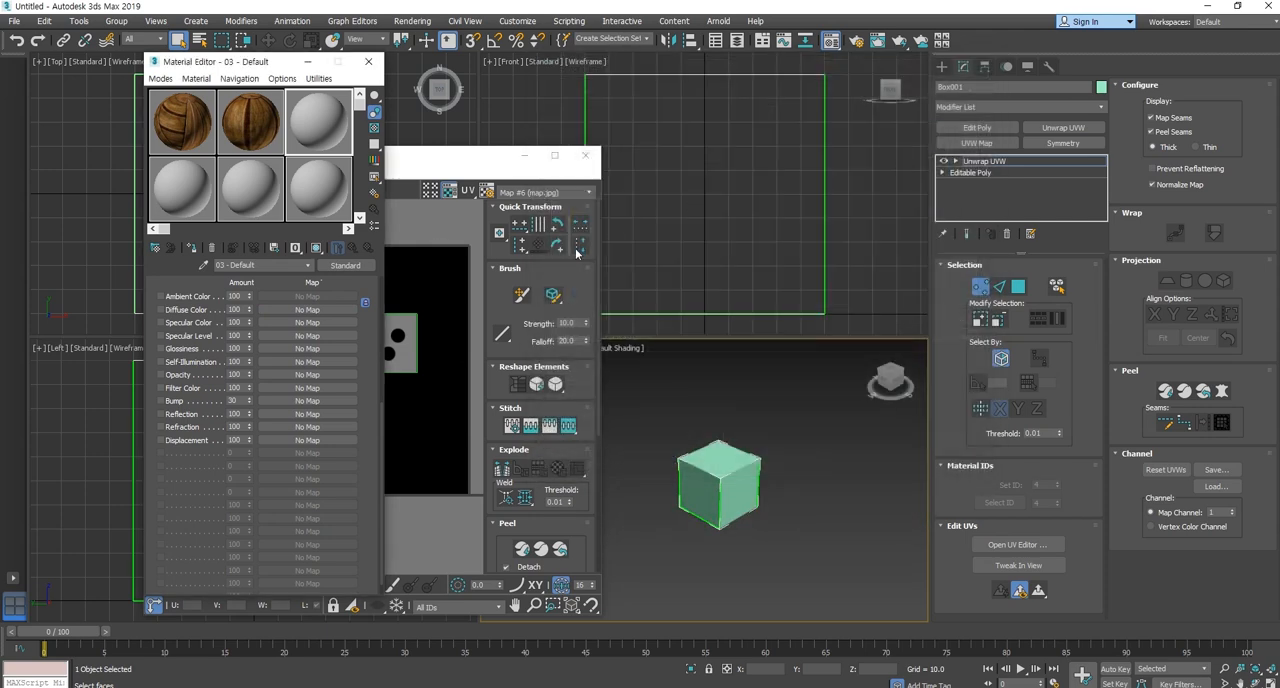
Step: Assign the dice material to the selected box and show its texture in the shaded viewport
{"action": "left_click", "coordinate": [232, 247]}
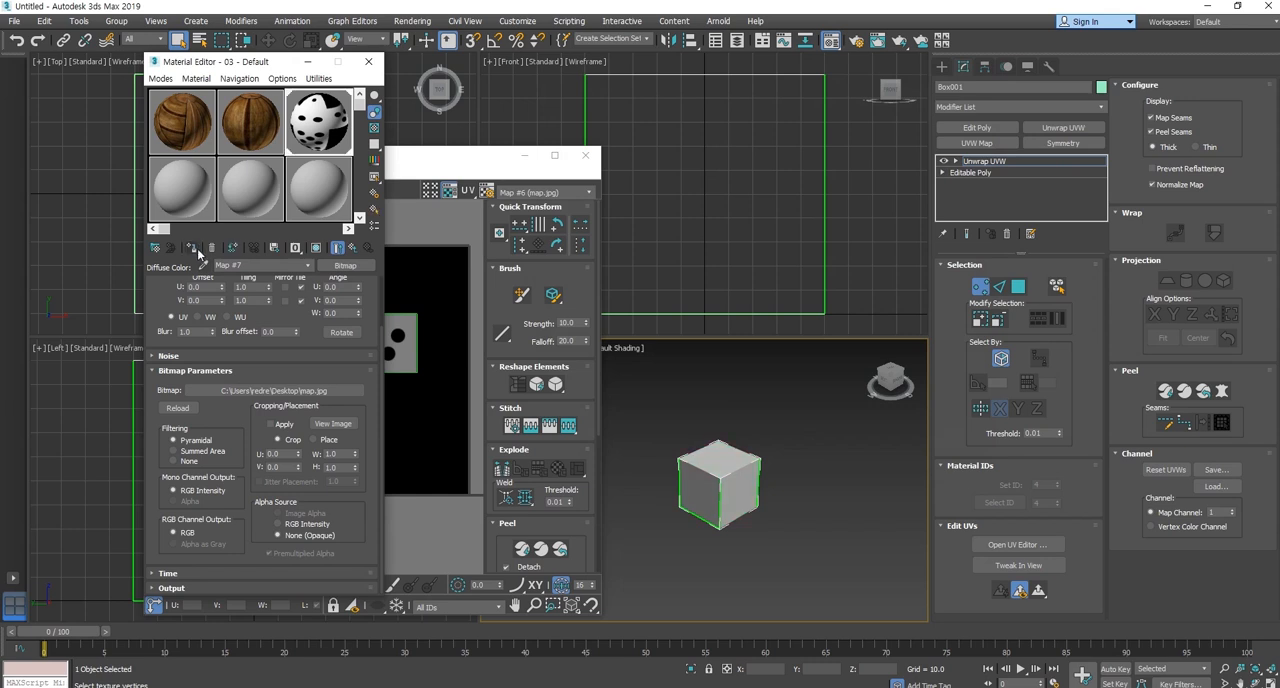
{"action": "left_click", "coordinate": [316, 248]}
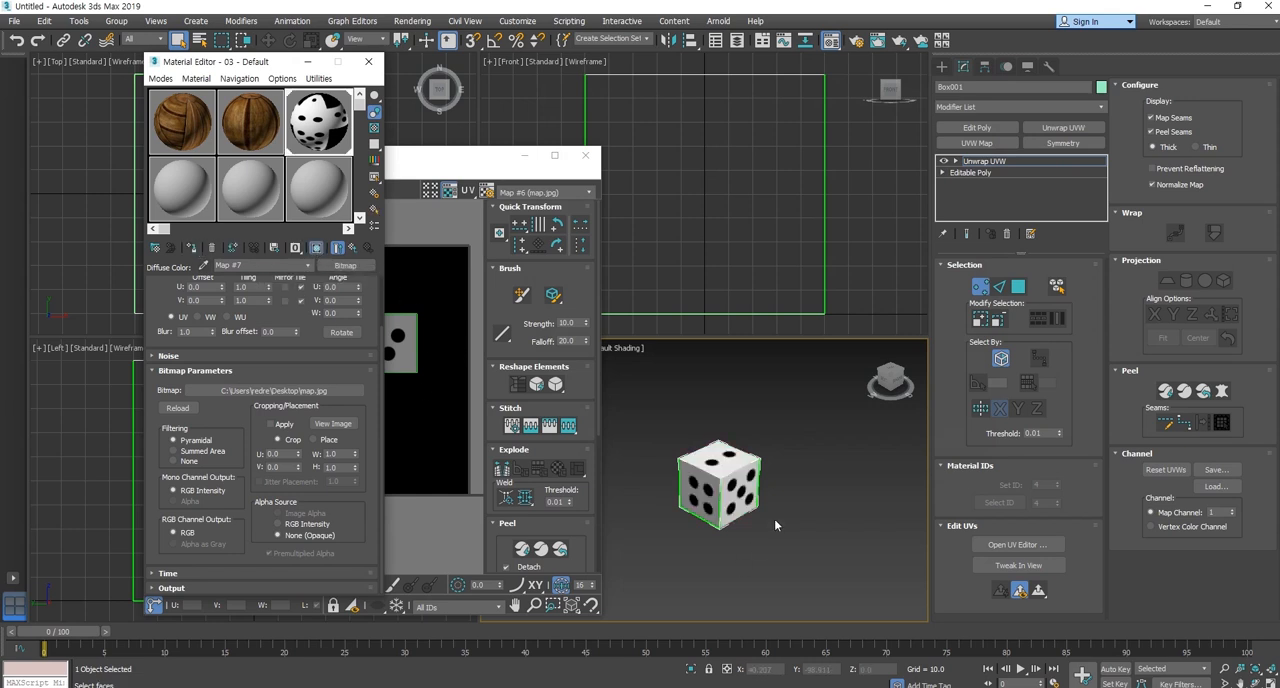
{"action": "scroll", "coordinate": [768, 515], "scroll_direction": "up", "scroll_amount": 5}
{"action": "scroll", "coordinate": [776, 537], "scroll_direction": "down", "scroll_amount": 3}
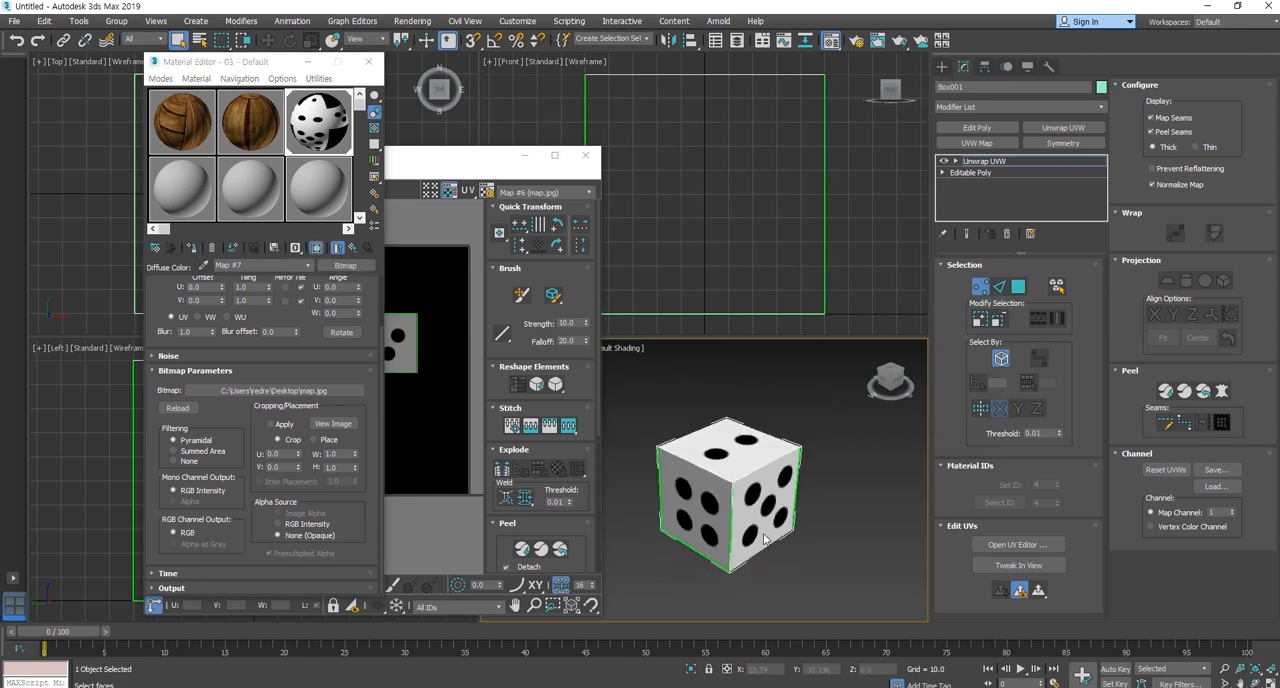
{"action": "left_click", "coordinate": [1259, 684]}
{"action": "left_click_drag", "start_coordinate": [779, 468], "coordinate": [749, 480]}
Step: Close the Edit UVWs and Material Editor windows and inspect the textured faces of the die in the perspective view
{"action": "left_click_drag", "start_coordinate": [271, 64], "coordinate": [261, 58]}
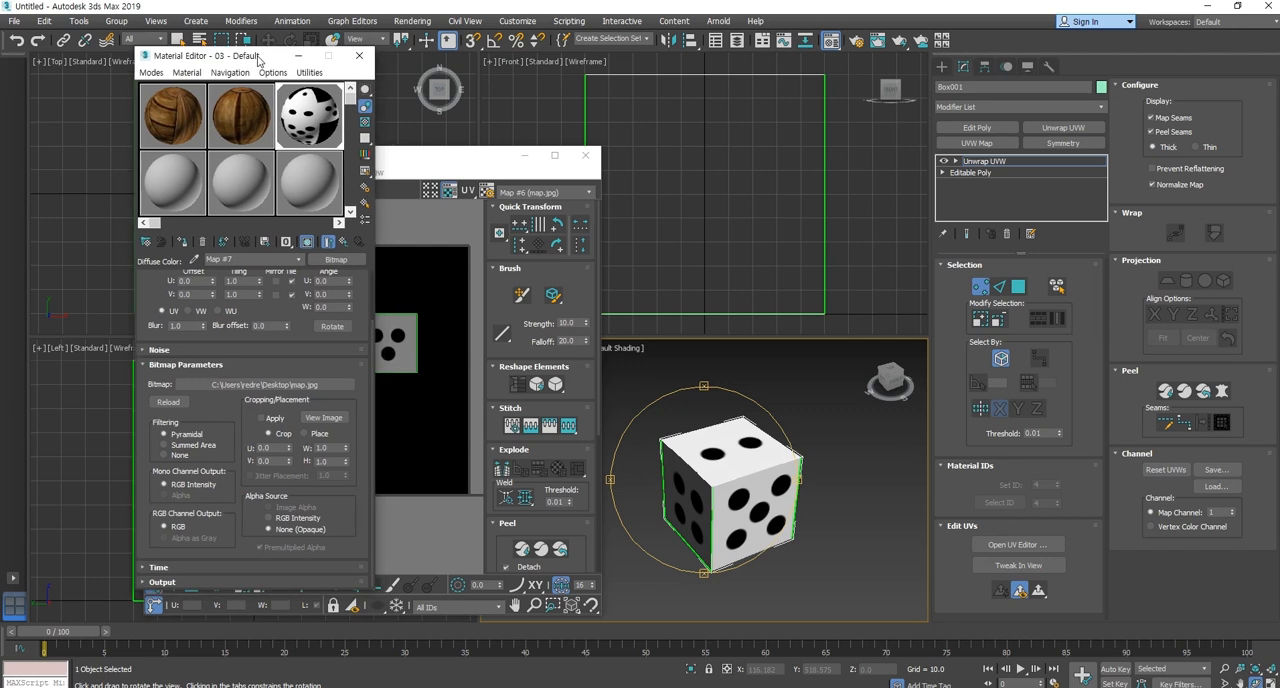
{"action": "left_click", "coordinate": [463, 163]}
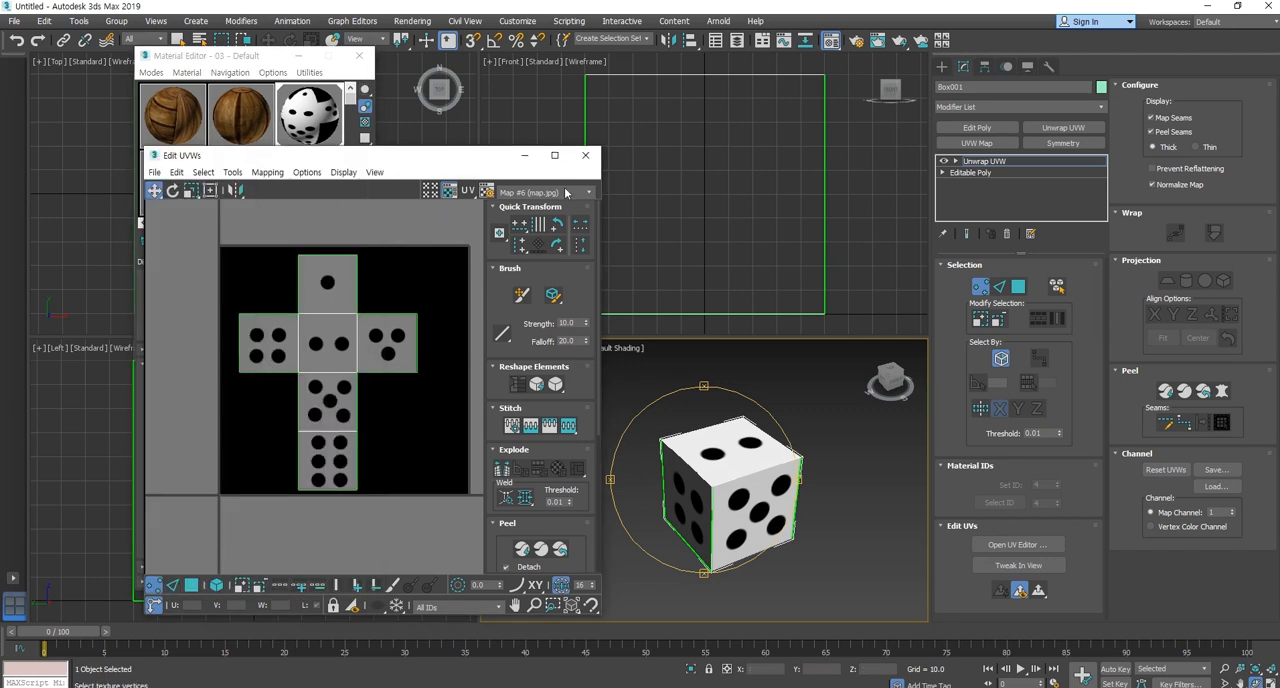
{"action": "left_click", "coordinate": [585, 155]}
{"action": "middle_click_drag", "start_coordinate": [700, 470], "coordinate": [671, 435], "text": "alt"}
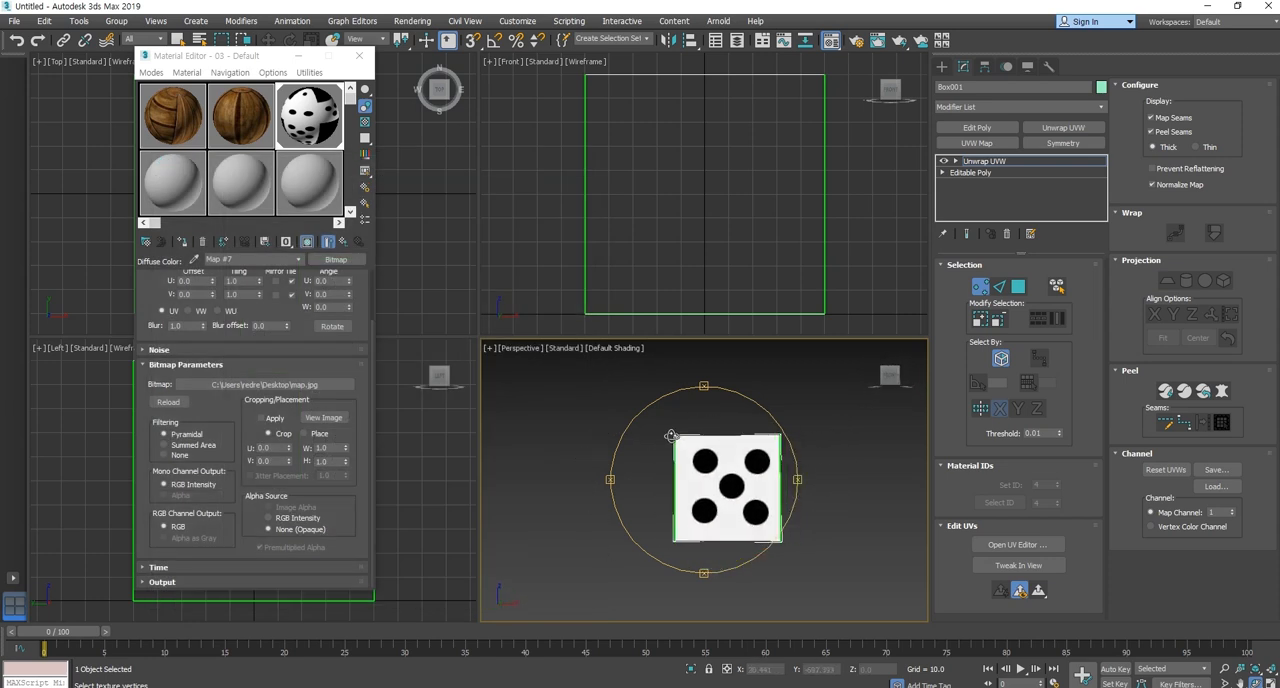
{"action": "middle_click_drag", "start_coordinate": [799, 463], "coordinate": [783, 469], "text": "alt"}
{"action": "middle_click_drag", "start_coordinate": [764, 517], "coordinate": [796, 461], "text": "alt"}
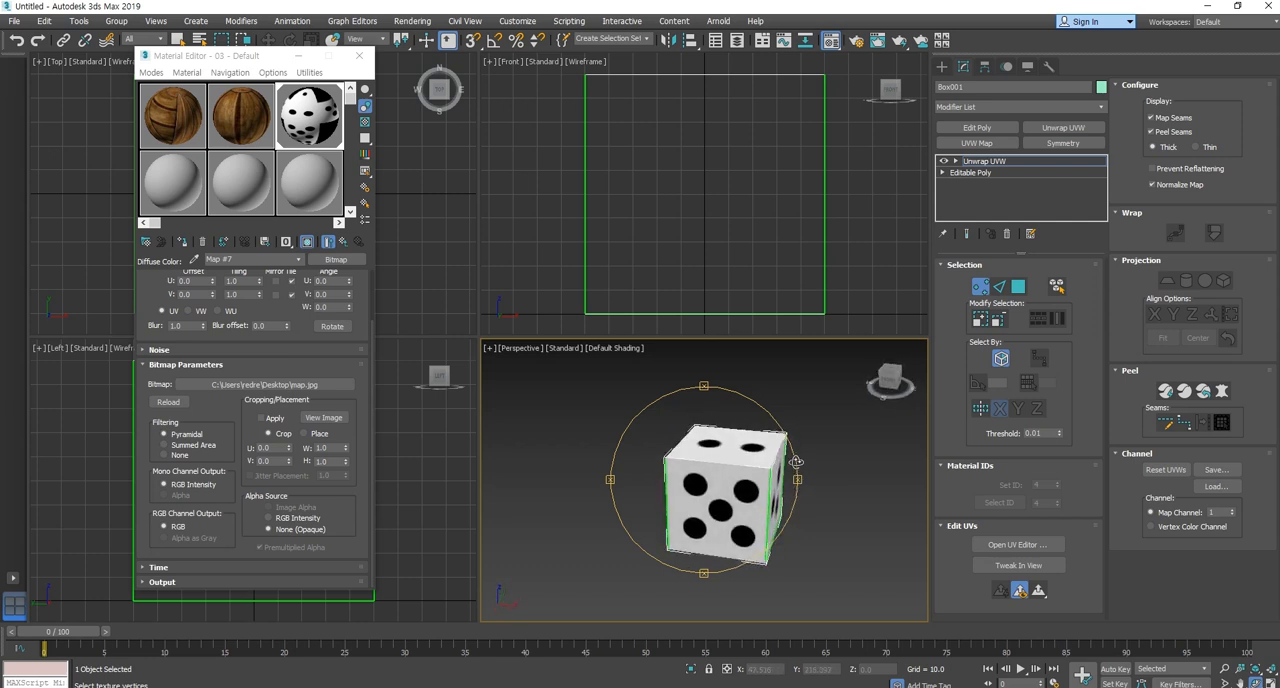
{"action": "left_click", "coordinate": [359, 56]}
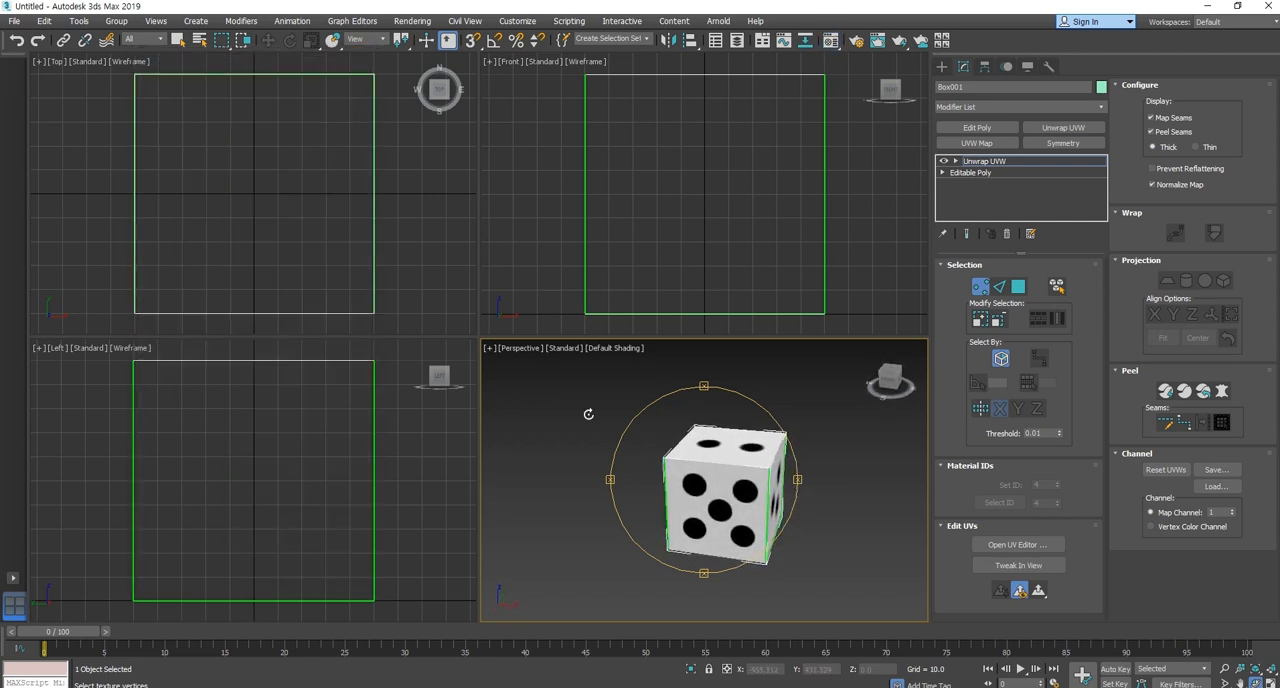
{"action": "middle_click_drag", "start_coordinate": [731, 486], "coordinate": [704, 498], "text": "alt"}
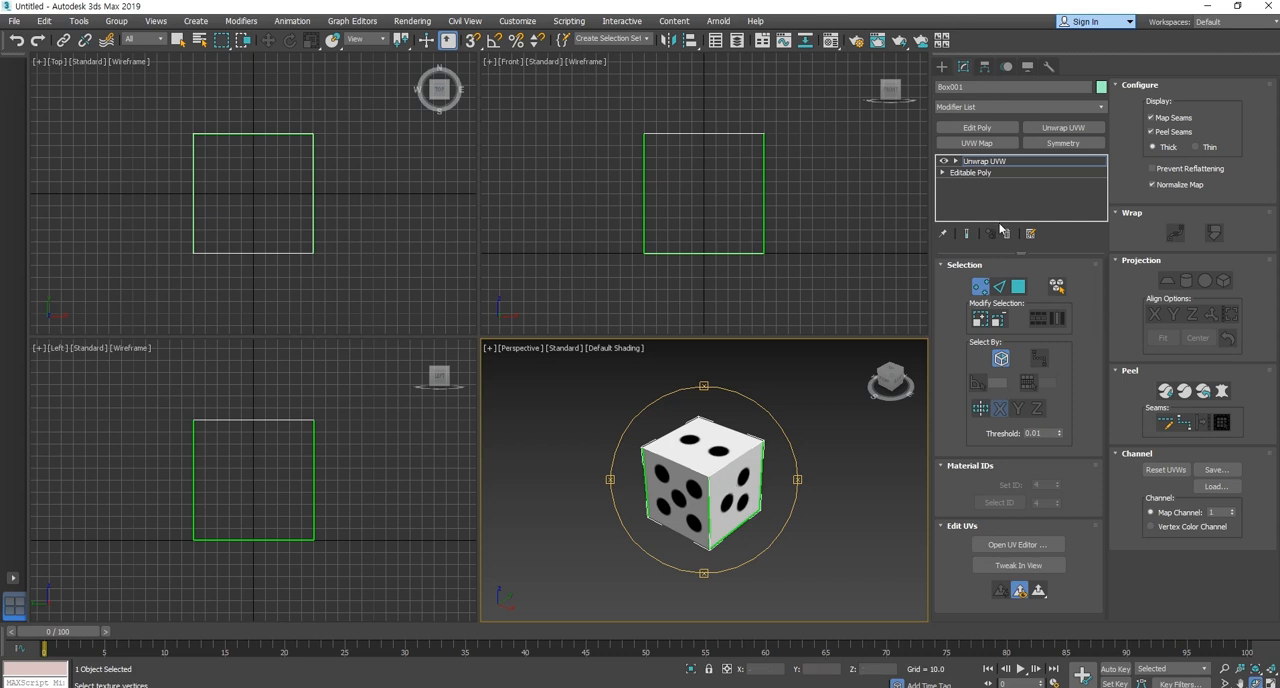
Step: Reopen the UV editor for the box and place its window clear of the die
{"action": "left_click", "coordinate": [1017, 544]}
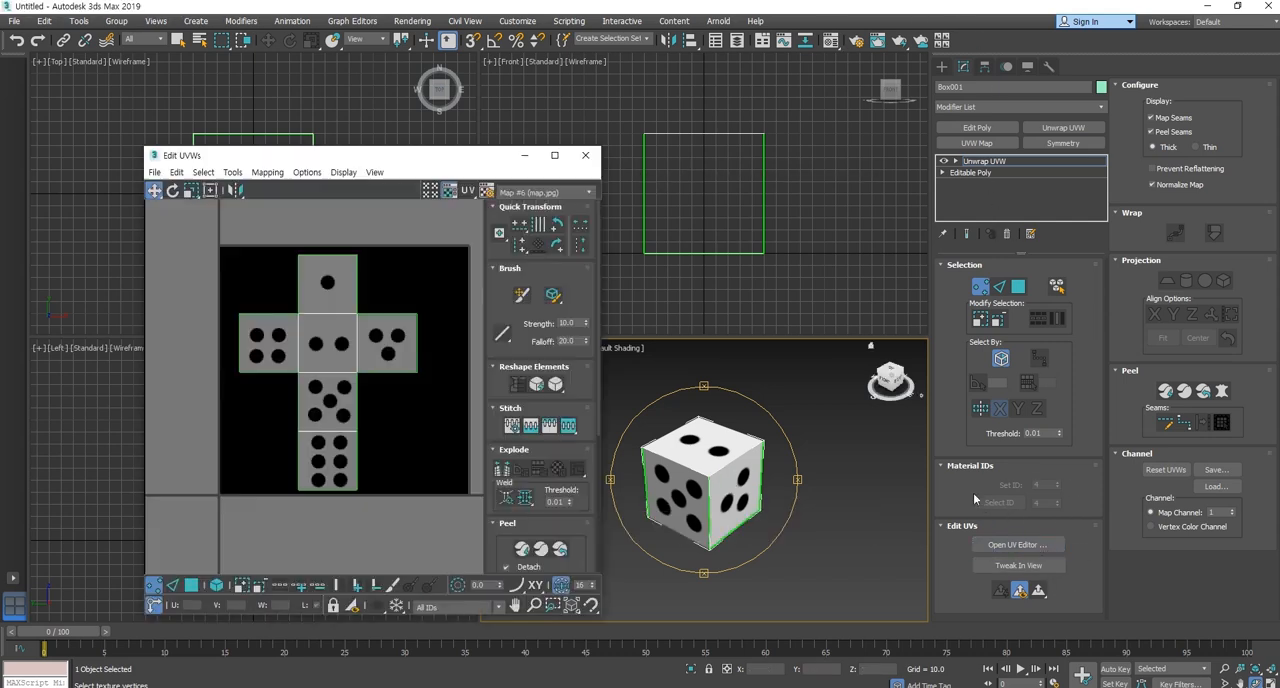
{"action": "left_click_drag", "start_coordinate": [420, 161], "coordinate": [458, 104]}
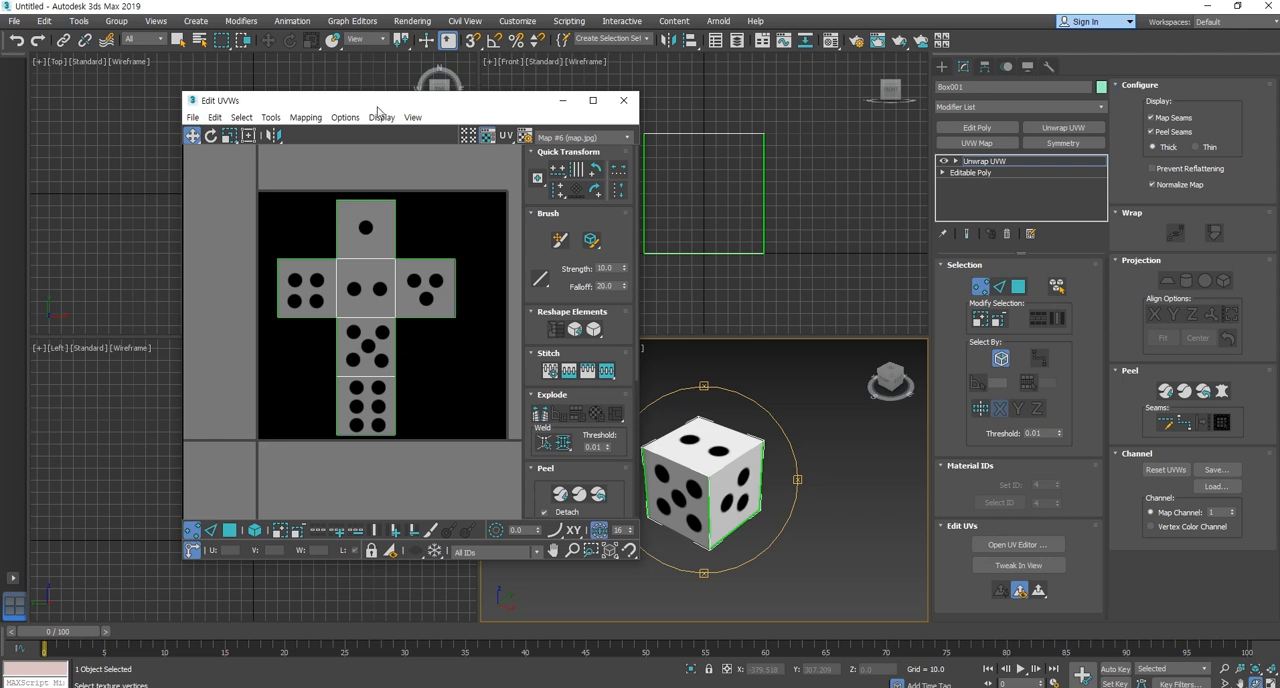
Step: Close the UV editor for the die and reset to a new empty scene
{"action": "left_click_drag", "start_coordinate": [482, 113], "coordinate": [466, 107]}
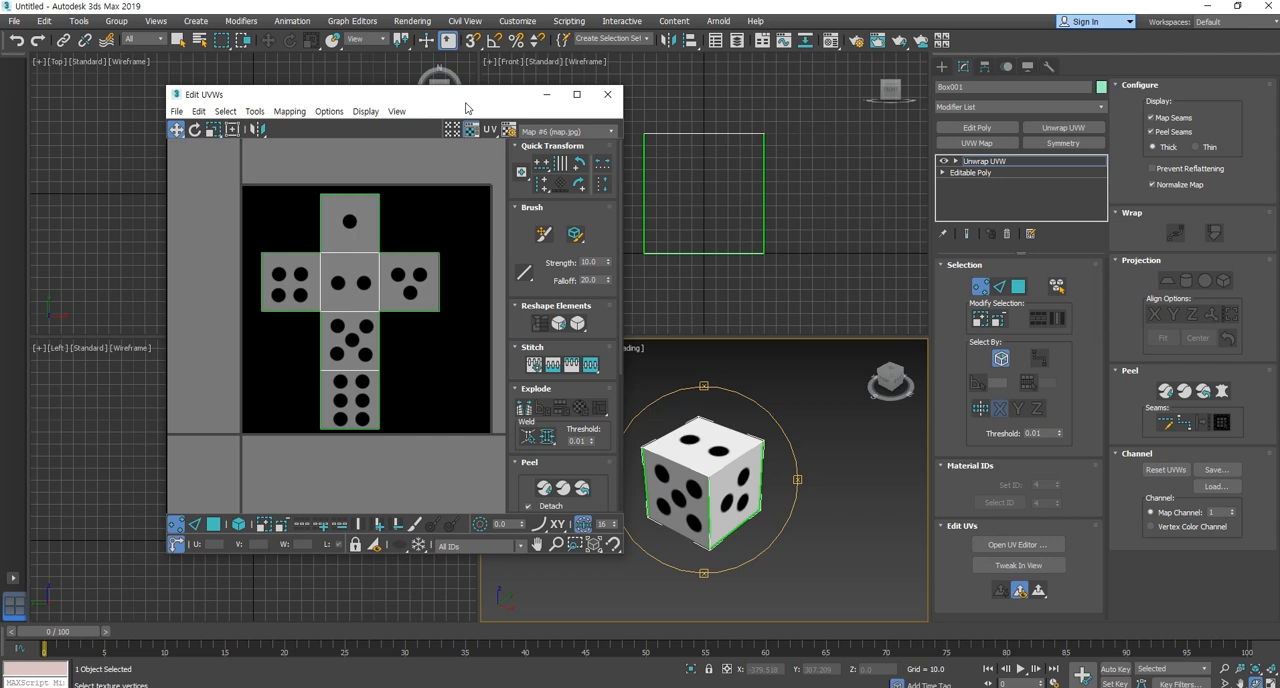
{"action": "left_click", "coordinate": [607, 94]}
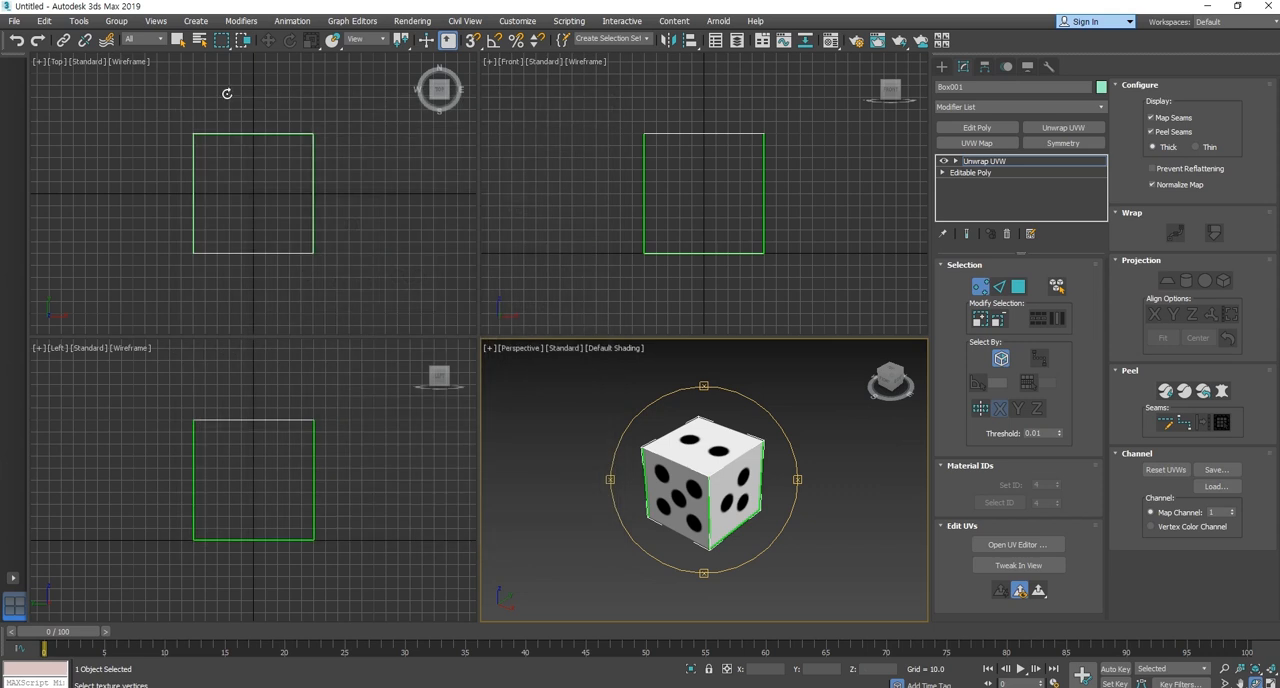
{"action": "middle_click_drag", "start_coordinate": [730, 482], "coordinate": [690, 435], "text": "alt"}
{"action": "left_click", "coordinate": [22, 22]}
{"action": "left_click", "coordinate": [40, 81]}
{"action": "left_click", "coordinate": [640, 375]}
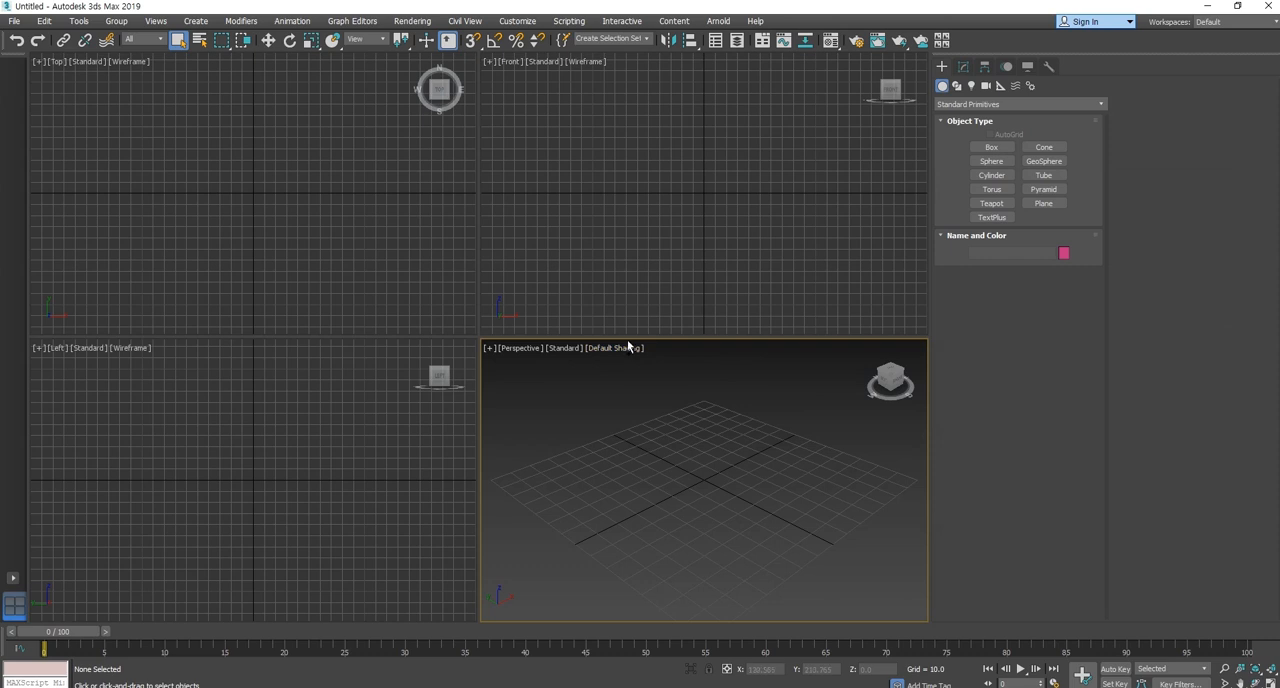
Step: Create a cylinder at the grid center in the top viewport, about 22.5 in radius and 88.4 high
{"action": "left_click", "coordinate": [622, 216]}
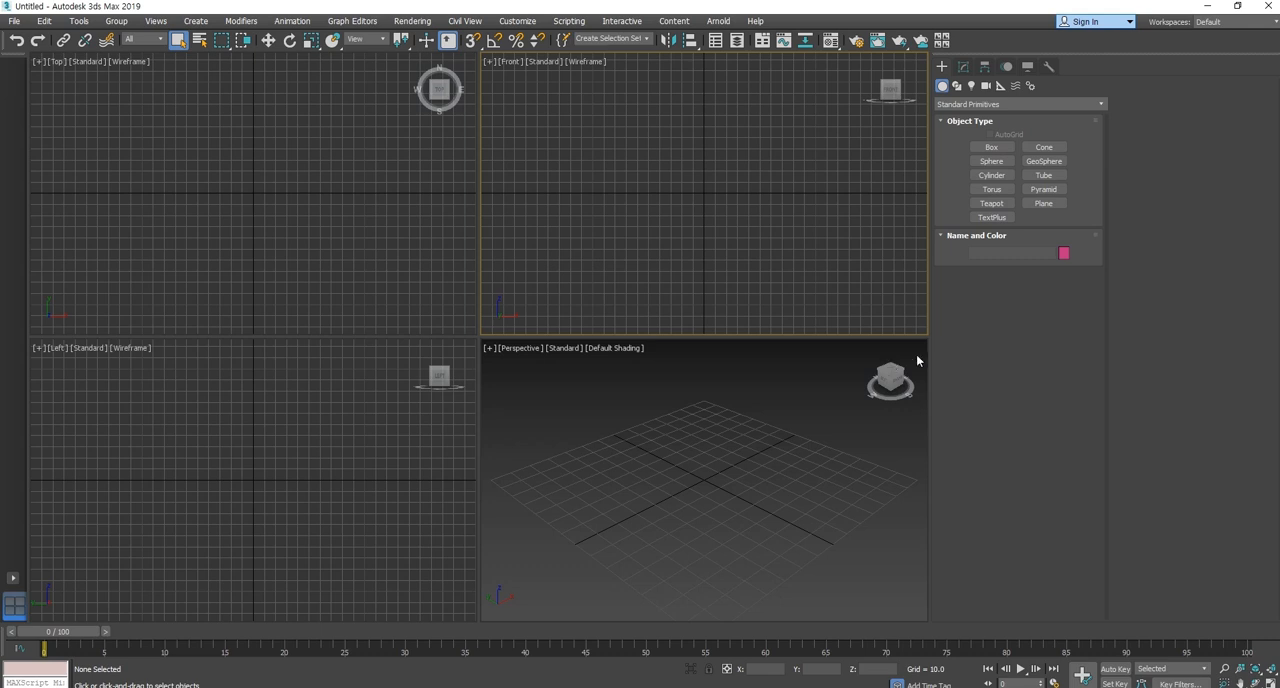
{"action": "left_click", "coordinate": [991, 175]}
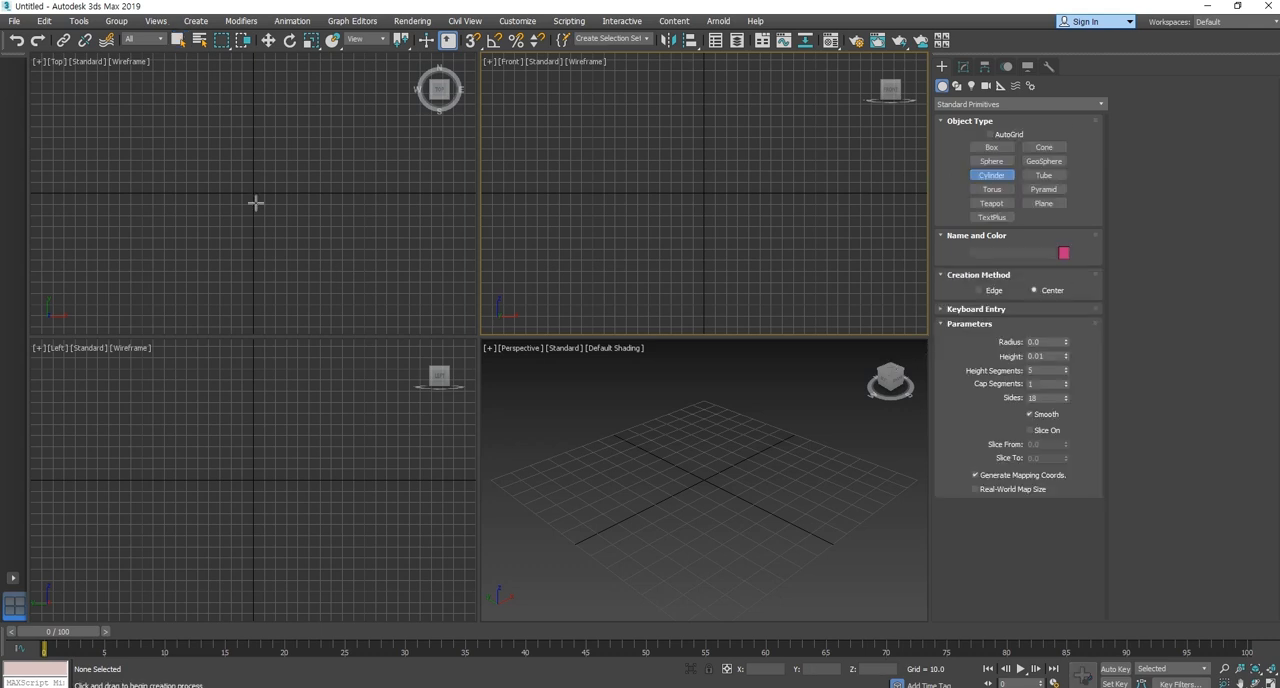
{"action": "mouse_move", "coordinate": [253, 191]}
{"action": "left_mouse_down"}
{"action": "mouse_move", "coordinate": [295, 234]}
{"action": "mouse_move", "coordinate": [270, 207]}
{"action": "left_mouse_up"}
{"action": "left_click", "coordinate": [278, 128]}
{"action": "key", "text": "z"}
{"action": "left_click", "coordinate": [268, 41]}
{"action": "scroll", "coordinate": [693, 490], "scroll_direction": "down", "scroll_amount": 4}
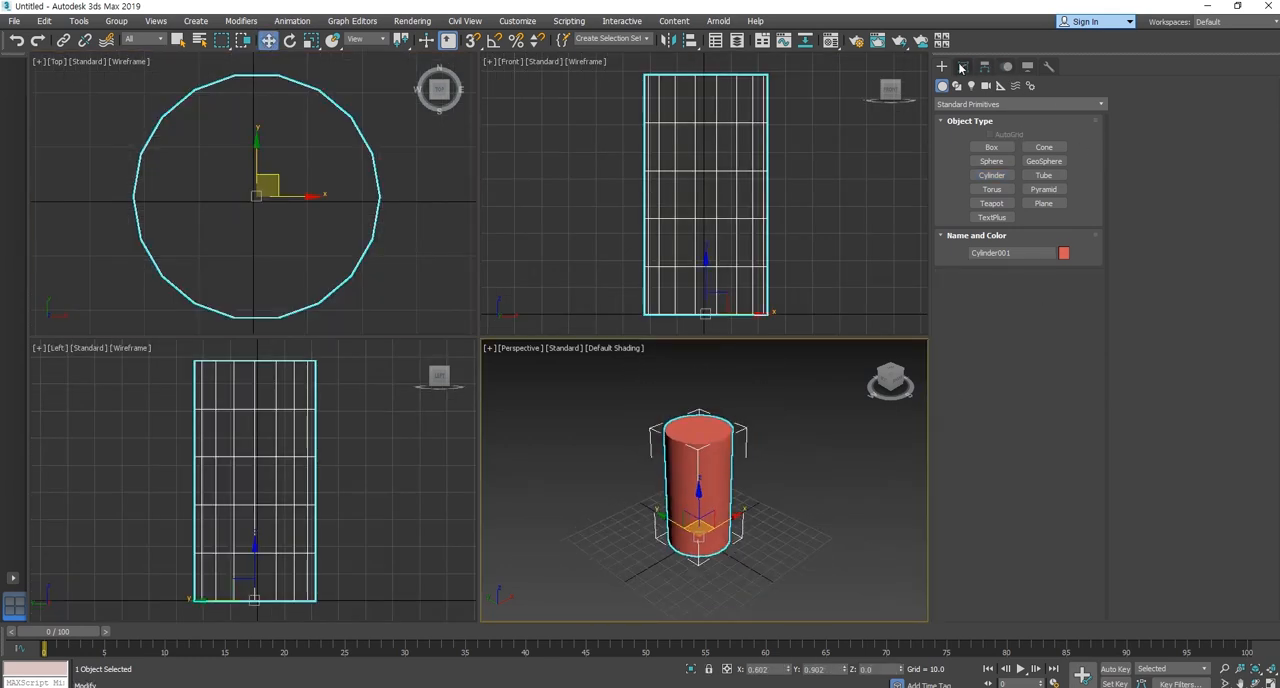
Step: Set the cylinder's number of sides to 14
{"action": "left_click", "coordinate": [963, 67]}
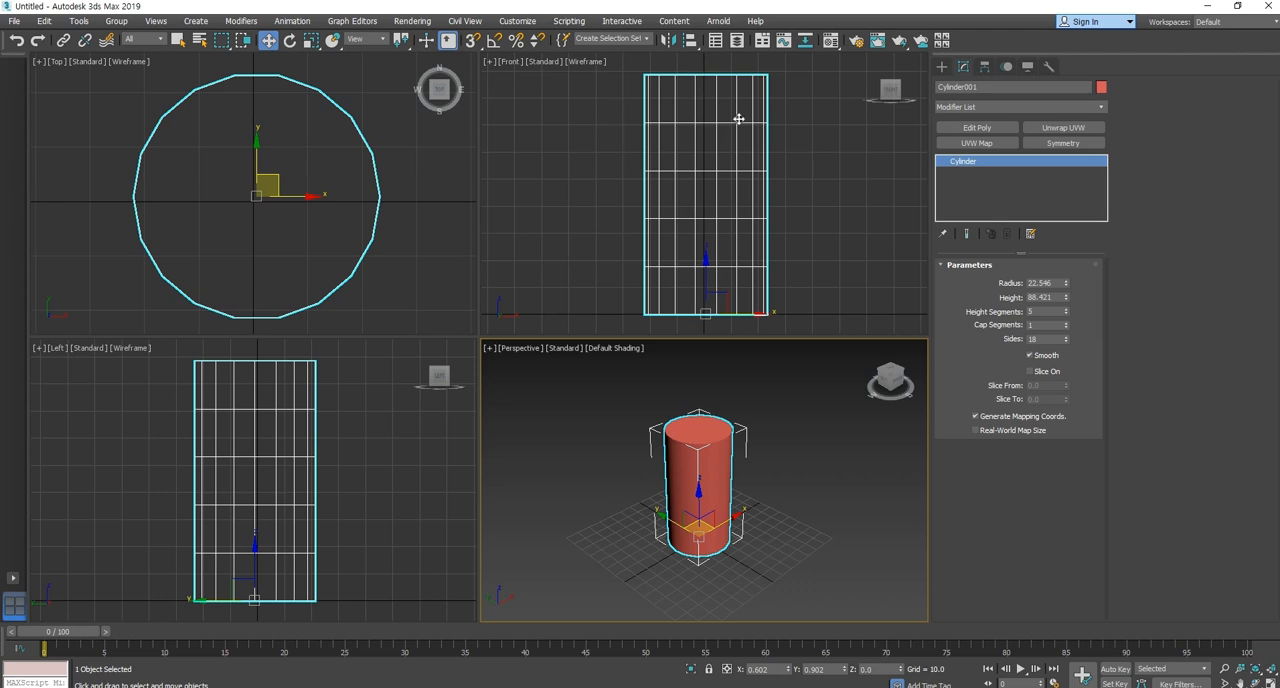
{"action": "left_click", "coordinate": [1066, 342]}
{"action": "left_click", "coordinate": [1066, 342]}
{"action": "left_click", "coordinate": [1066, 342]}
{"action": "left_click", "coordinate": [1066, 342]}
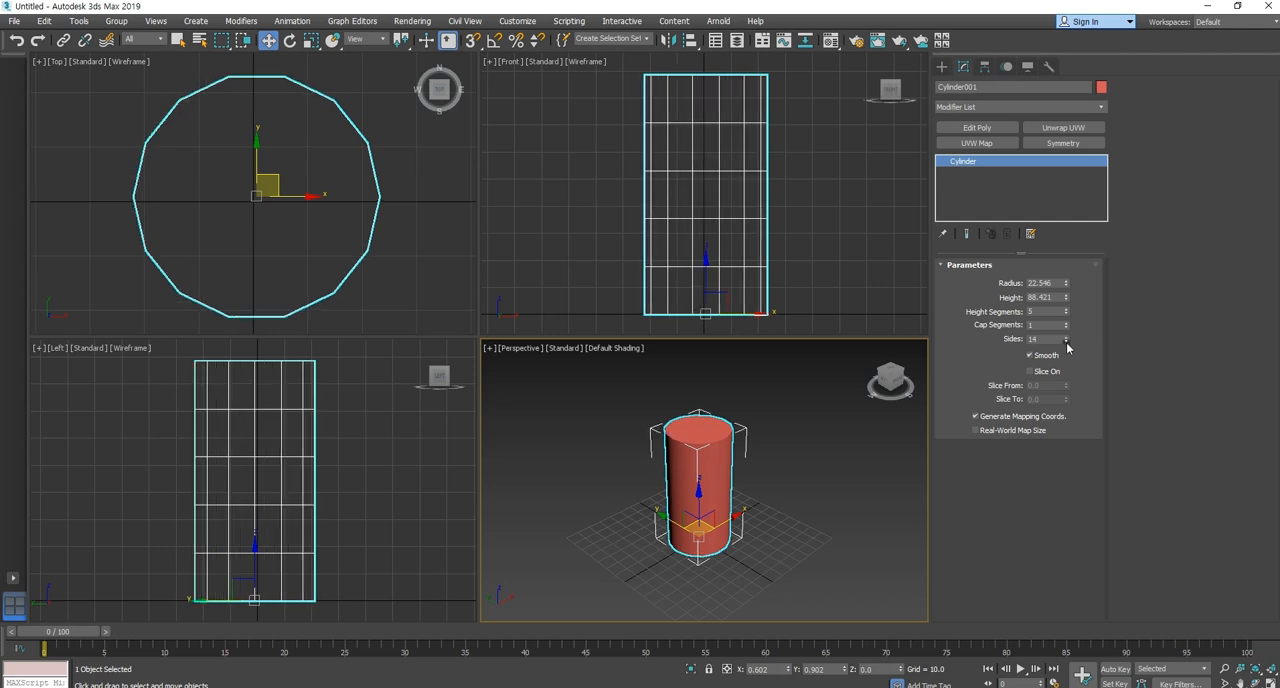
{"action": "middle_click_drag", "start_coordinate": [876, 475], "coordinate": [872, 487]}
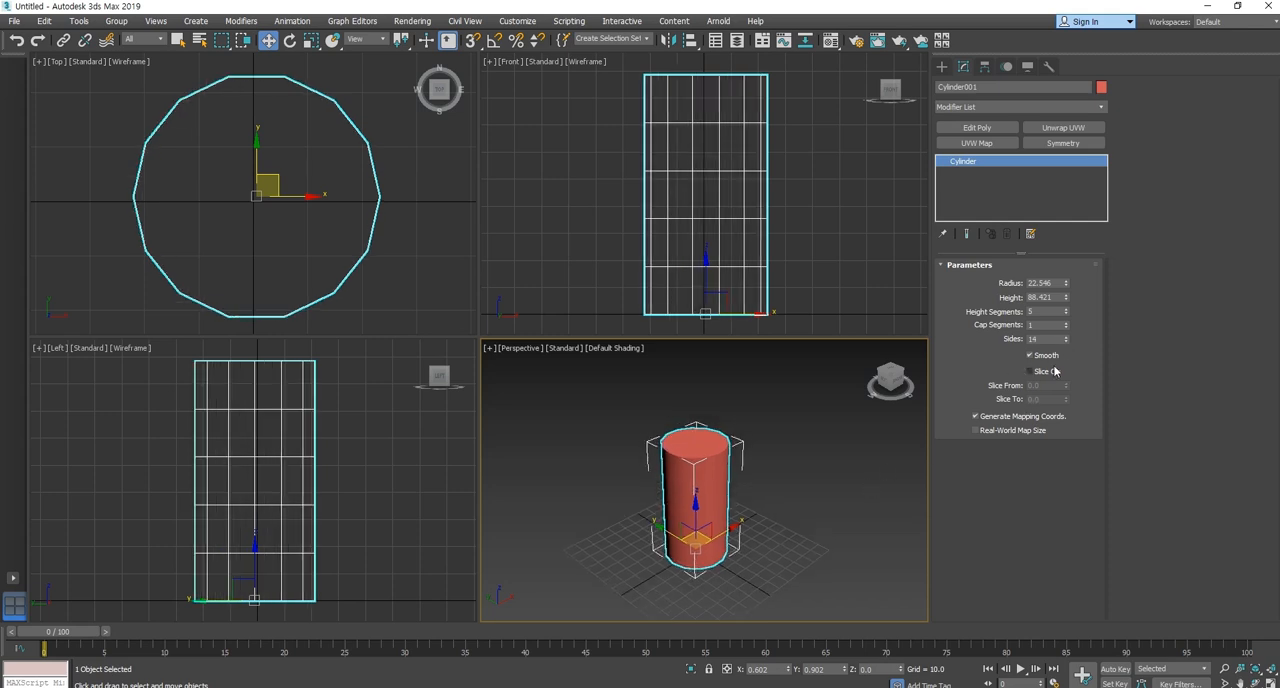
Step: Reduce the cylinder's height to about 69.85 and frame it in the viewports
{"action": "left_click_drag", "start_coordinate": [1063, 301], "coordinate": [1062, 309]}
{"action": "key", "text": "z"}
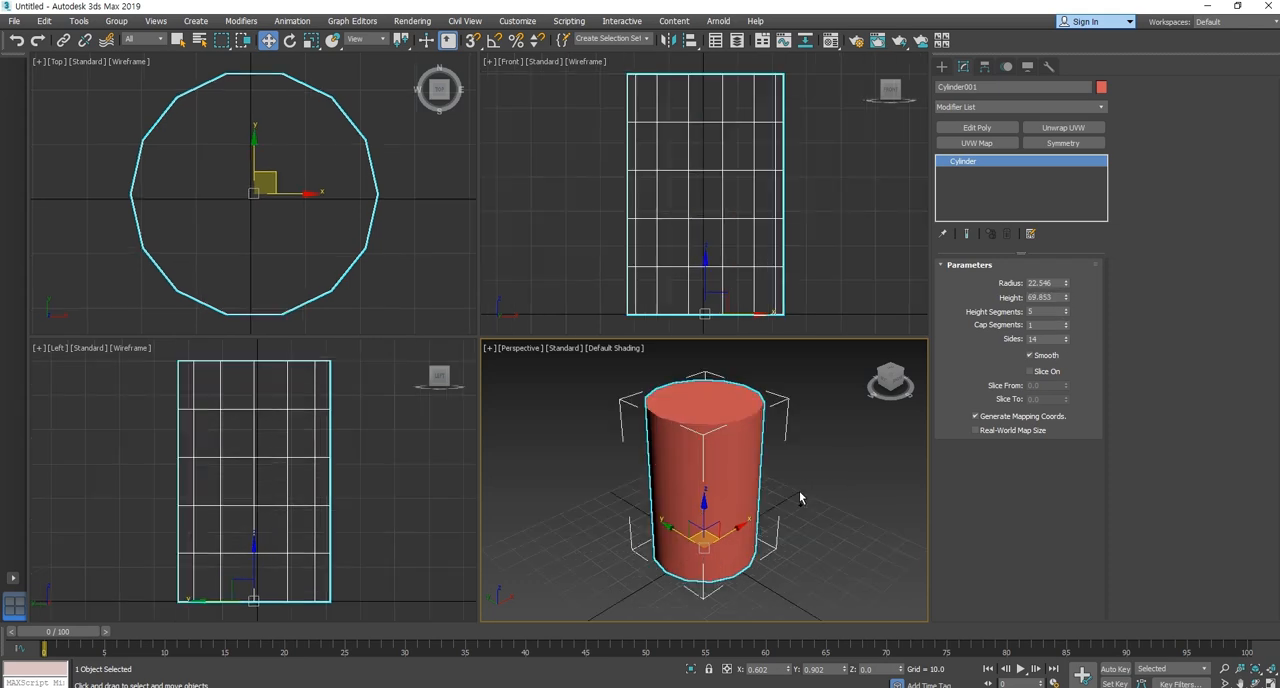
{"action": "middle_click_drag", "start_coordinate": [784, 523], "coordinate": [772, 521]}
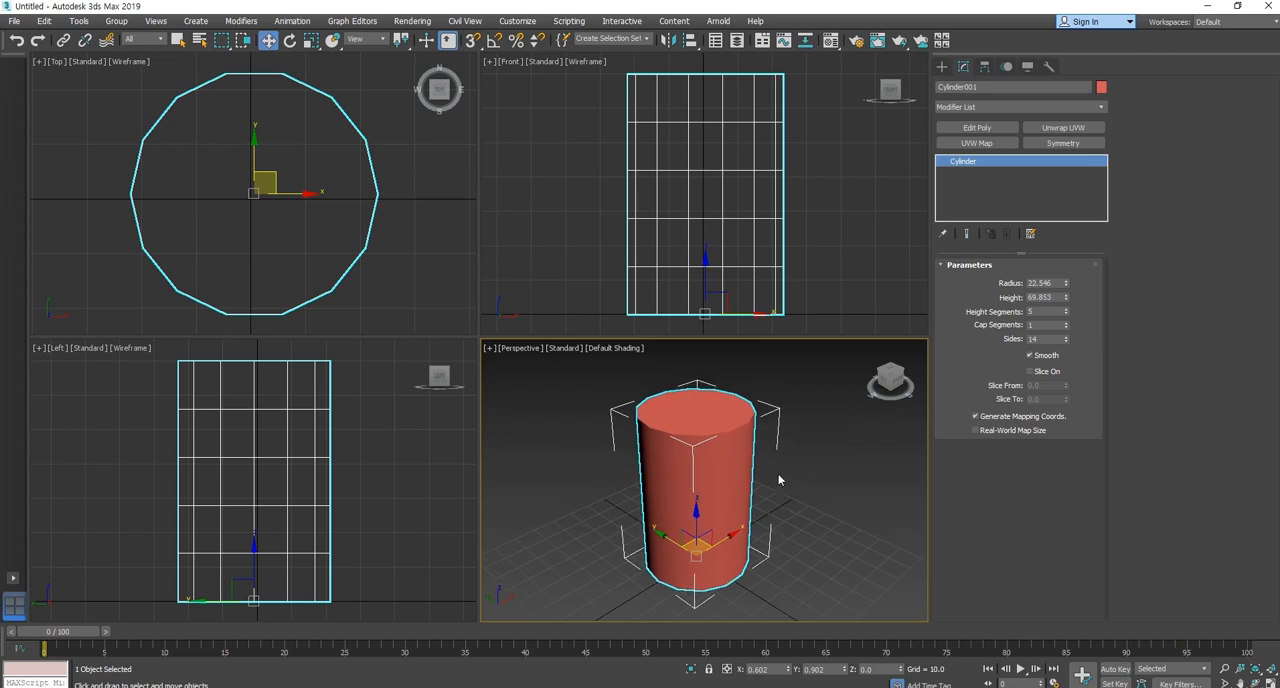
{"action": "middle_click", "coordinate": [833, 276]}
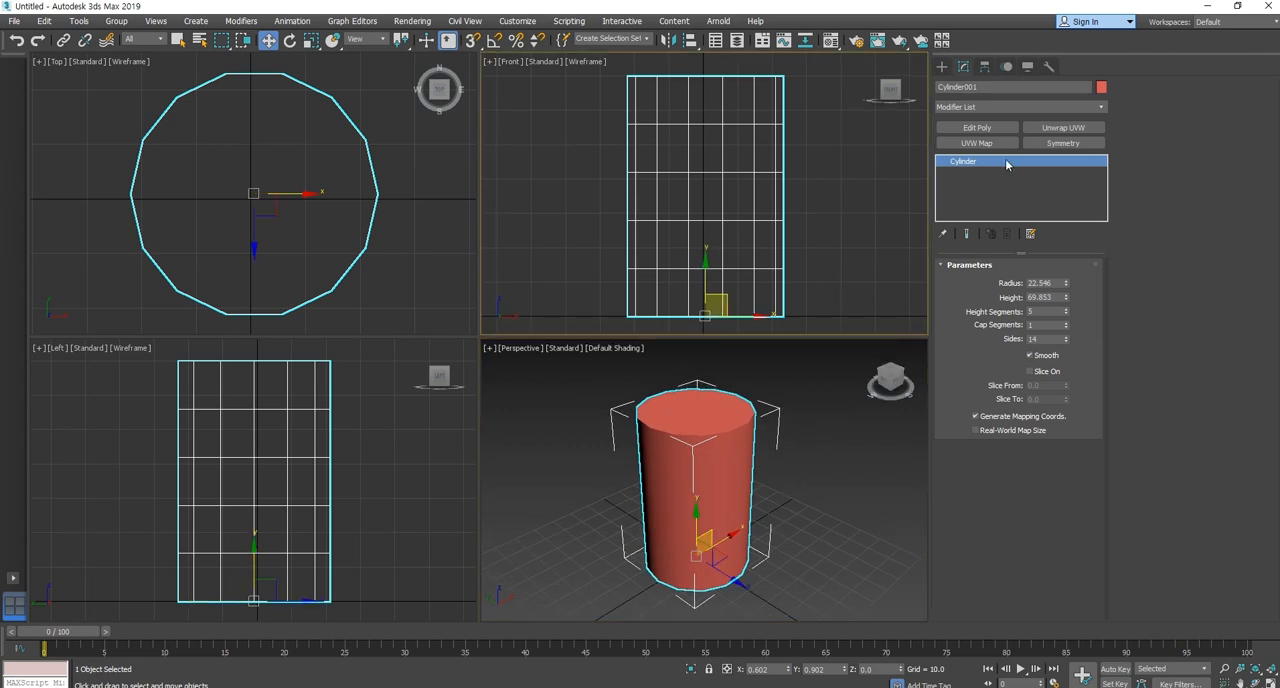
Step: Apply an FFD 4x4x4 modifier to the cylinder
{"action": "left_click", "coordinate": [1018, 106]}
{"action": "left_click_drag", "start_coordinate": [1101, 219], "coordinate": [1096, 584]}
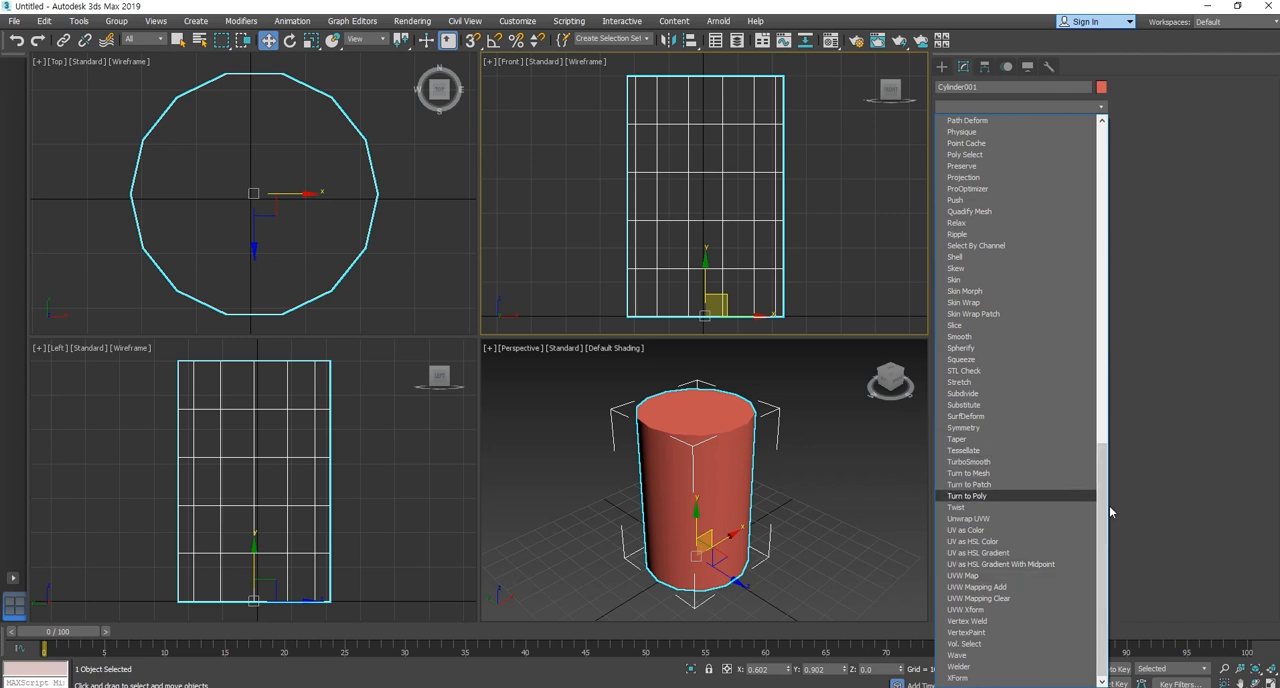
{"action": "mouse_move", "coordinate": [1105, 66]}
{"action": "left_mouse_down"}
{"action": "mouse_move", "coordinate": [1112, 468]}
{"action": "mouse_move", "coordinate": [1113, 301]}
{"action": "left_mouse_up"}
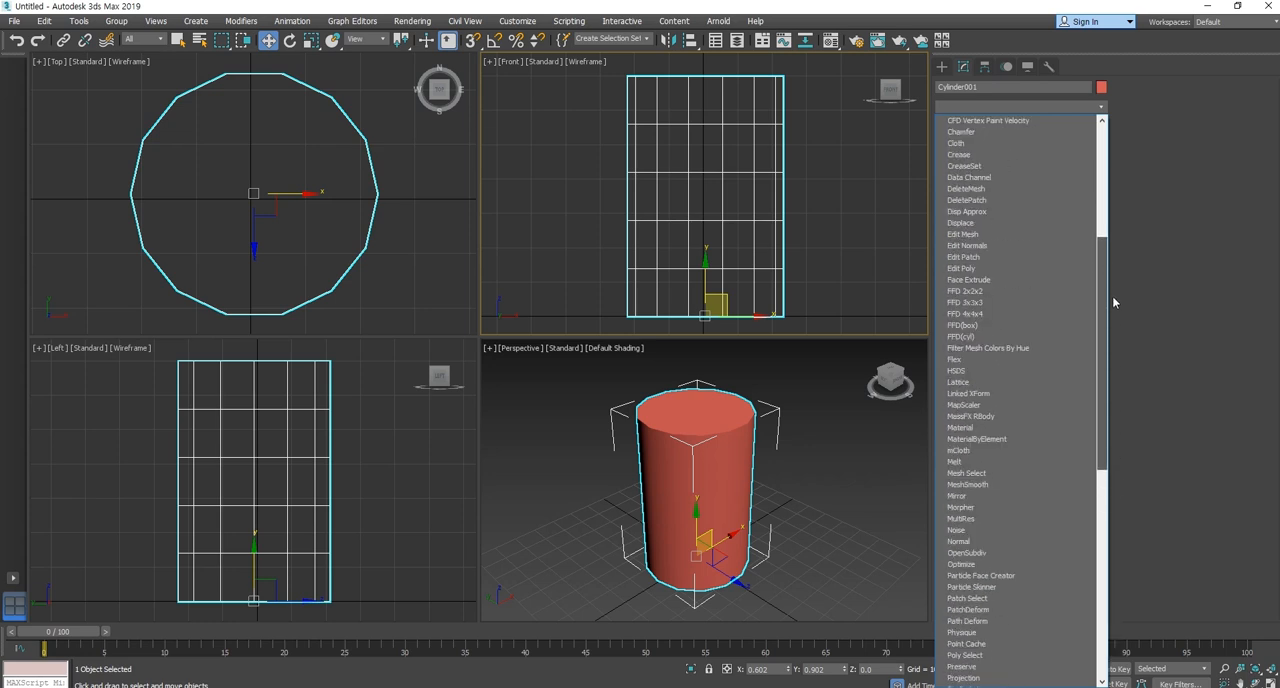
{"action": "left_click", "coordinate": [966, 318]}
Step: Scale the top and bottom rows of FFD control points down uniformly to give the cylinder a barrel shape
{"action": "left_click", "coordinate": [956, 161]}
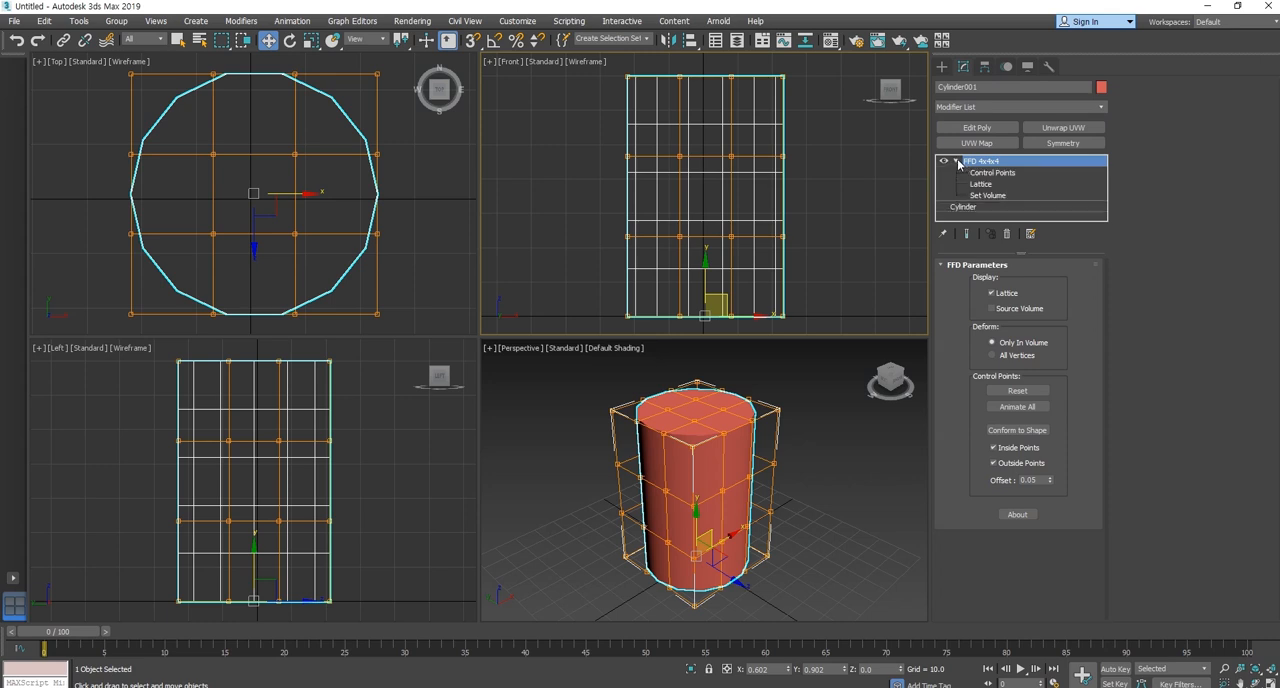
{"action": "left_click", "coordinate": [993, 173]}
{"action": "left_click_drag", "start_coordinate": [614, 67], "coordinate": [814, 110]}
{"action": "left_click_drag", "start_coordinate": [572, 292], "coordinate": [910, 370], "text": "ctrl"}
{"action": "left_click", "coordinate": [311, 40]}
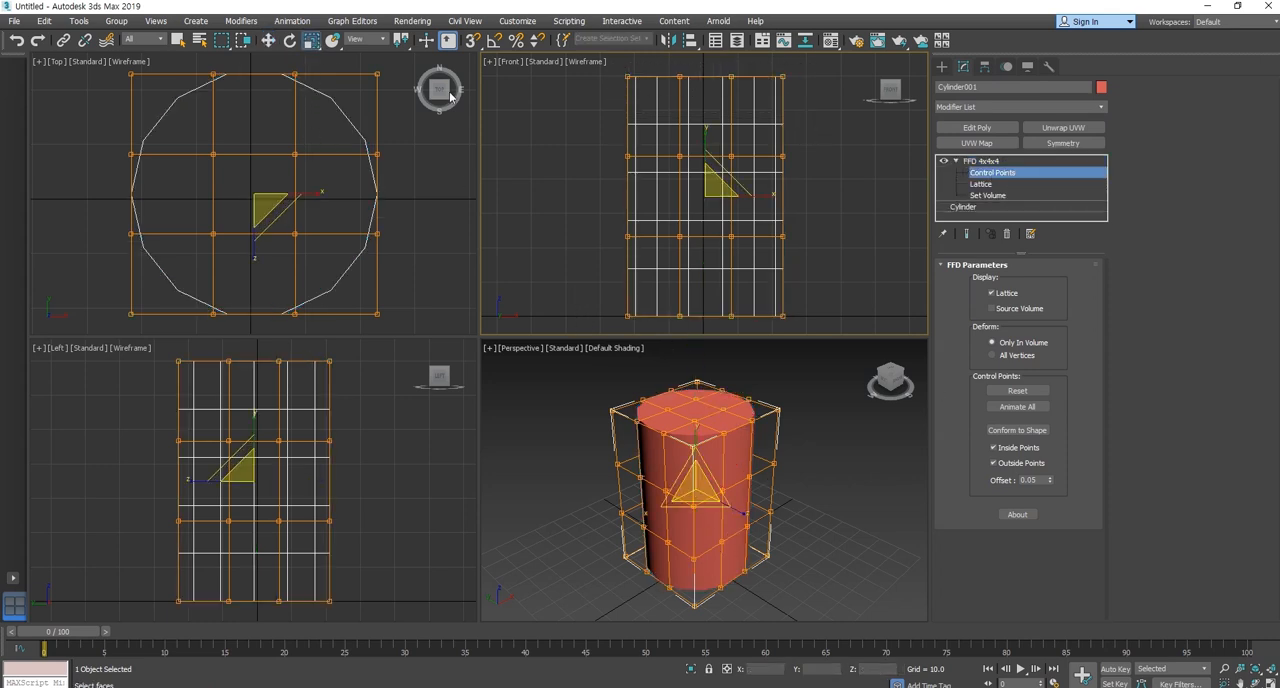
{"action": "mouse_move", "coordinate": [720, 206]}
{"action": "left_mouse_down"}
{"action": "mouse_move", "coordinate": [708, 201]}
{"action": "mouse_move", "coordinate": [712, 211]}
{"action": "left_mouse_up"}
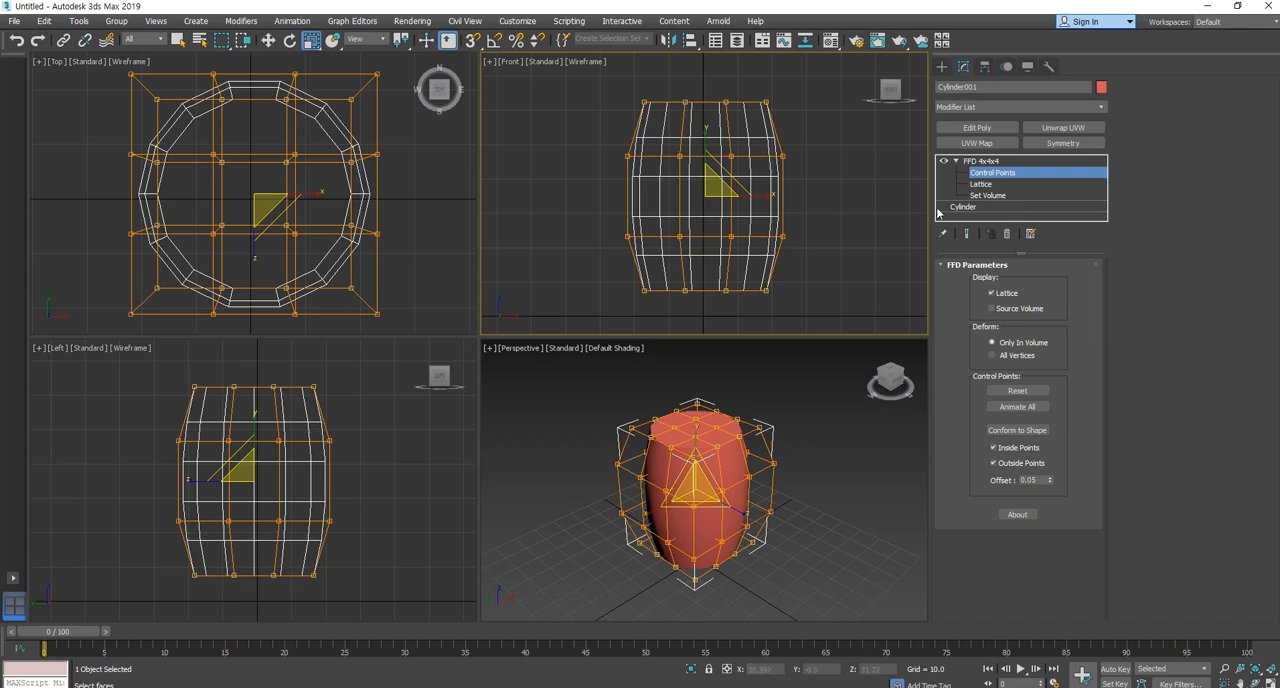
Step: Collapse the barrel's modifier stack and convert it to an Editable Poly, leaving the barrel selected
{"action": "right_click", "coordinate": [972, 161]}
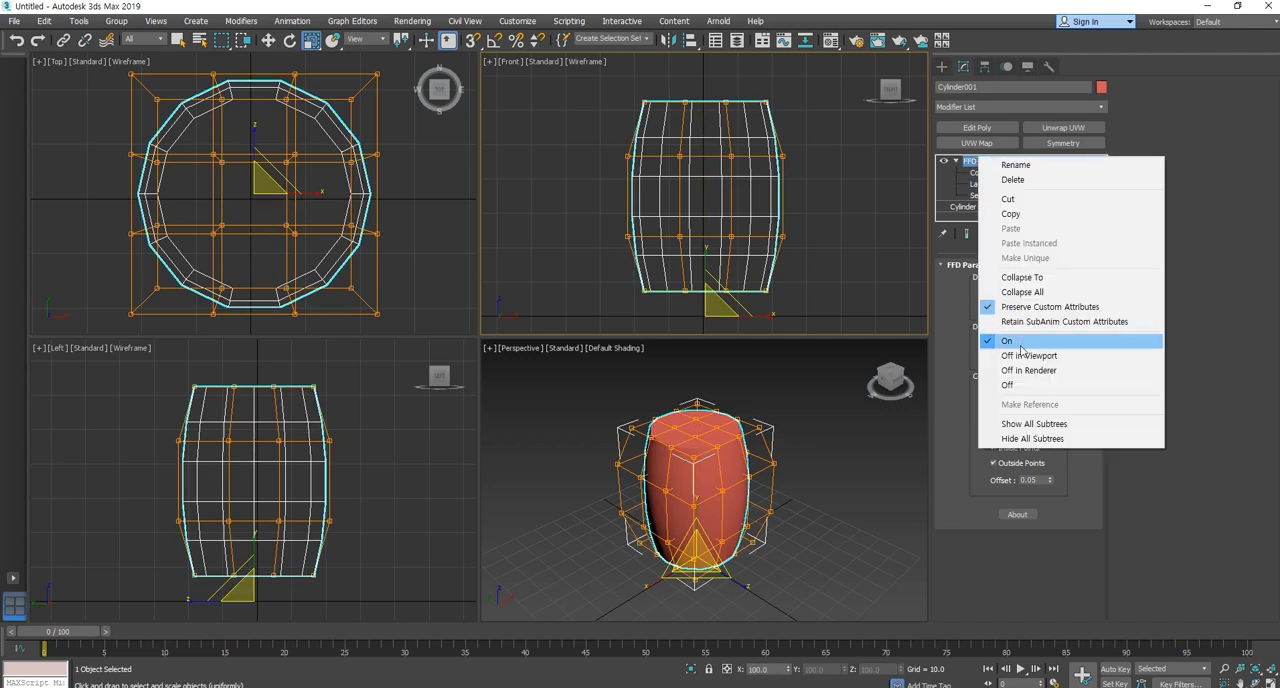
{"action": "left_click", "coordinate": [1030, 292]}
{"action": "left_click", "coordinate": [722, 395]}
{"action": "right_click", "coordinate": [972, 161]}
{"action": "left_click", "coordinate": [1021, 260]}
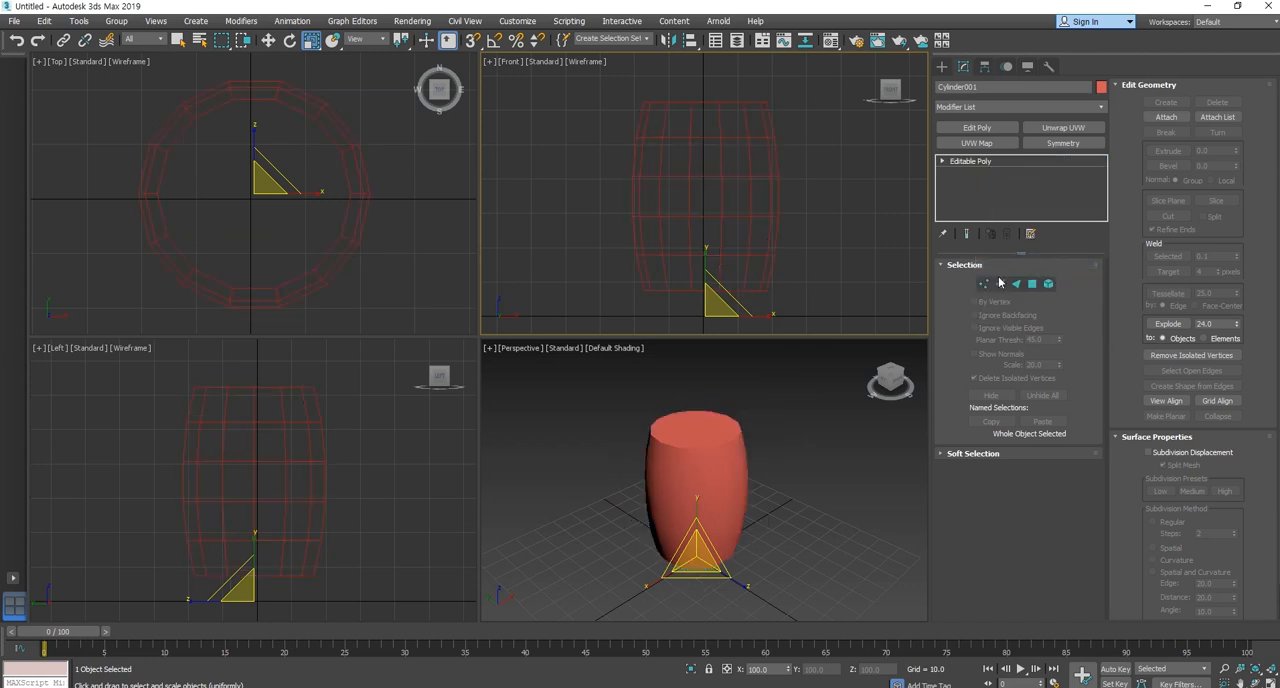
{"action": "left_click", "coordinate": [831, 462]}
{"action": "scroll", "coordinate": [823, 464], "scroll_direction": "up", "scroll_amount": 2}
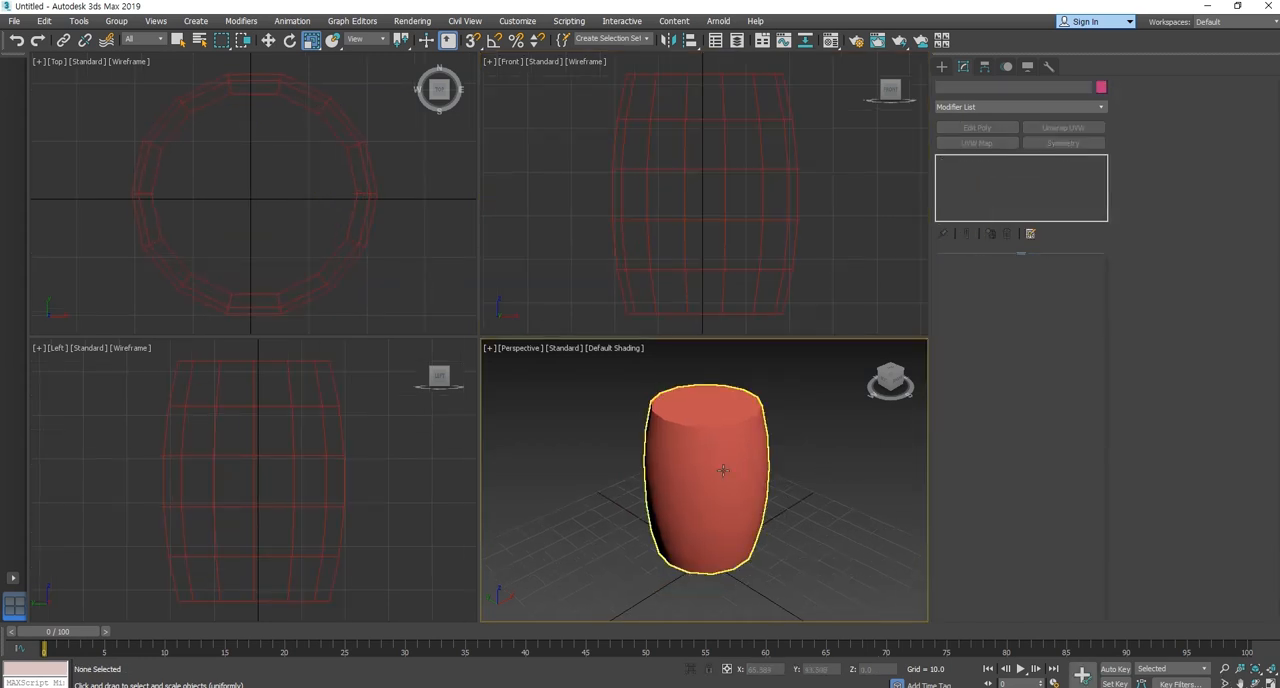
{"action": "left_click", "coordinate": [771, 482]}
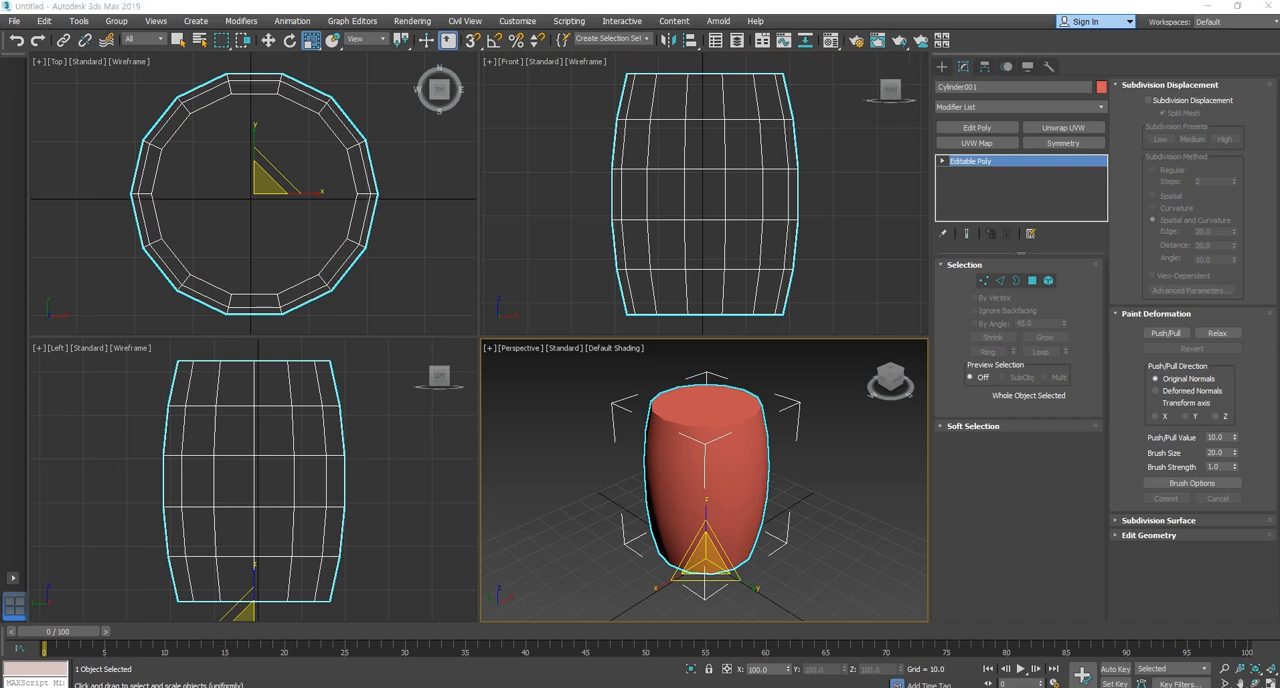
Step: Check the barrel.jpg texture image and set the barrel's X and Y position to 0
{"action": "left_click_drag", "start_coordinate": [372, 18], "coordinate": [432, 70]}
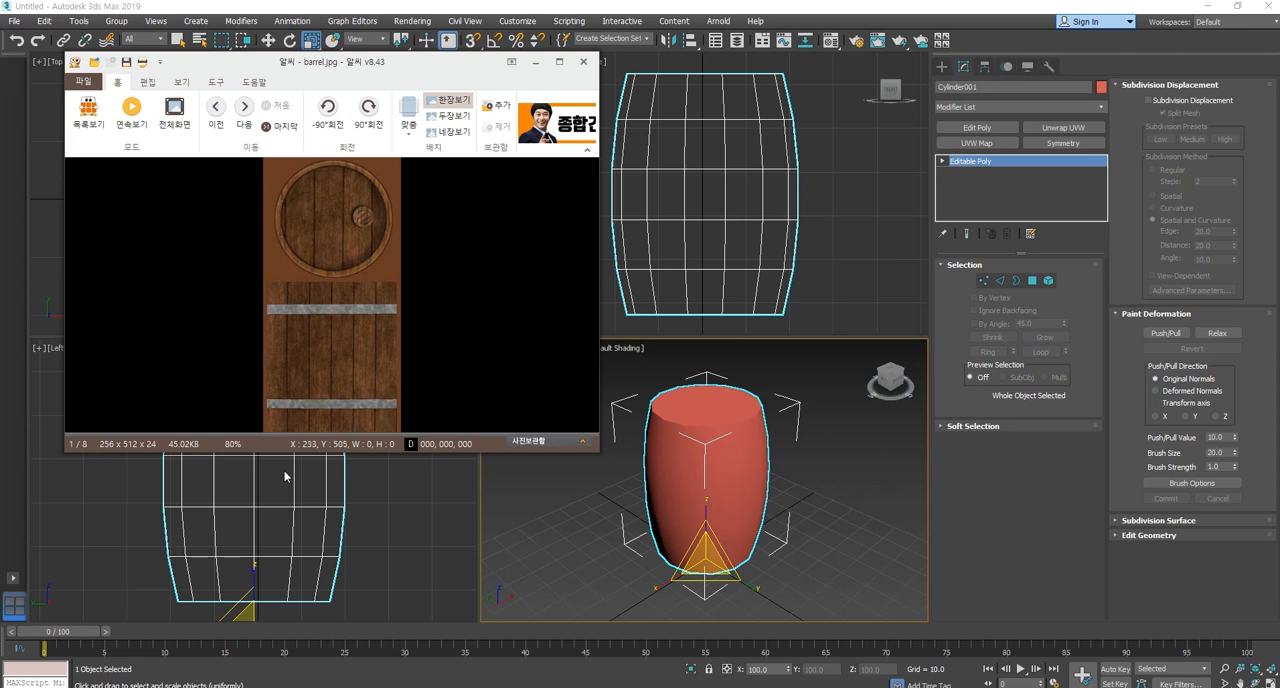
{"action": "left_click", "coordinate": [713, 485]}
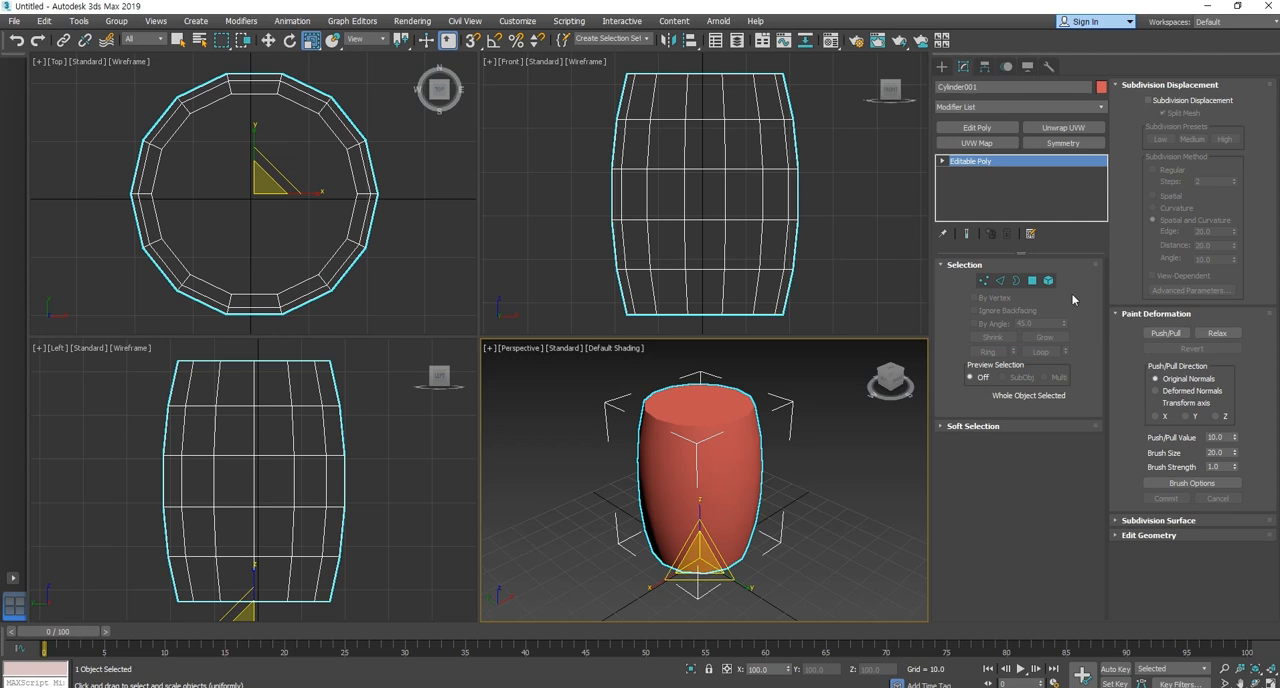
{"action": "left_click", "coordinate": [268, 40]}
{"action": "right_click", "coordinate": [789, 669]}
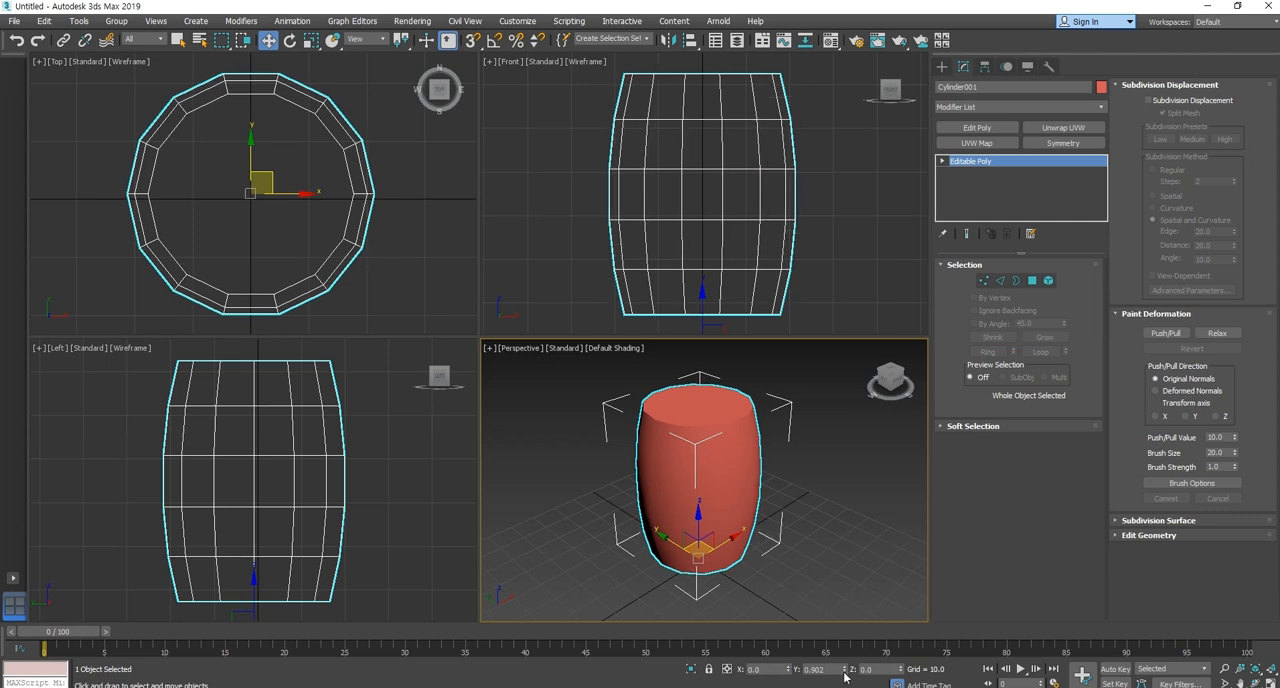
{"action": "right_click", "coordinate": [847, 669]}
{"action": "left_click", "coordinate": [823, 474]}
{"action": "left_click", "coordinate": [740, 457]}
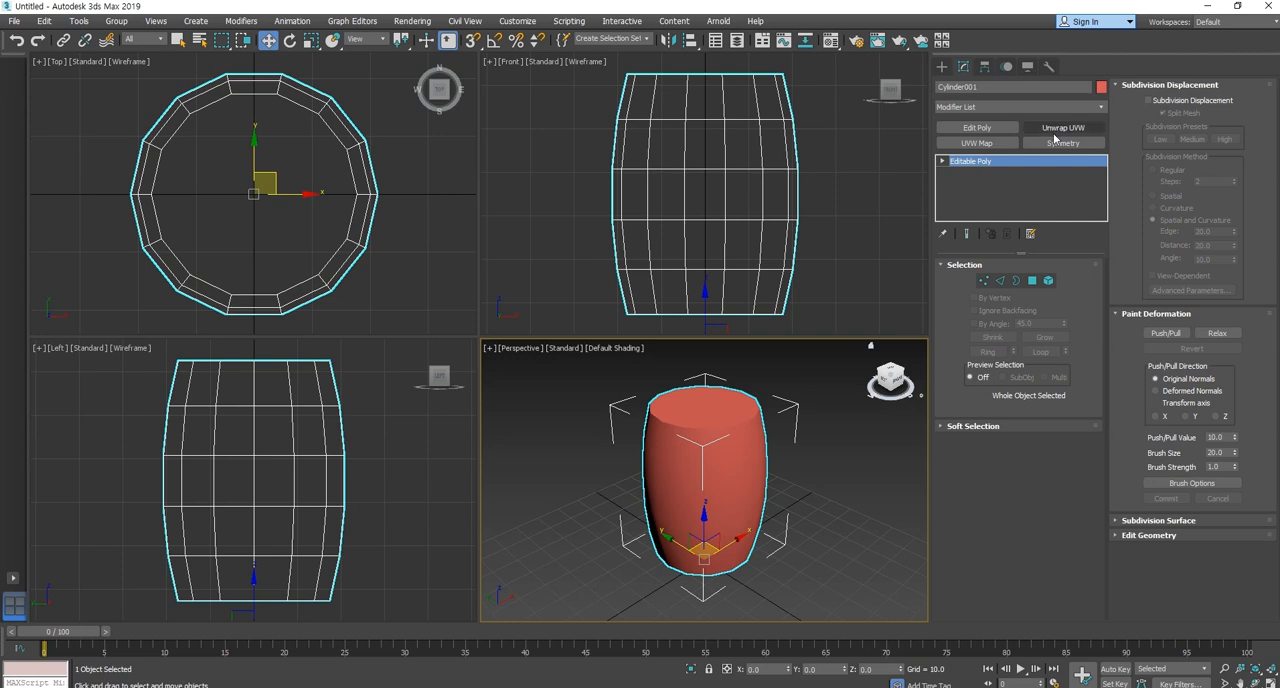
Step: Apply Unwrap UVW to the barrel, open its UV editor and place the window clear of the model
{"action": "left_click", "coordinate": [1063, 128]}
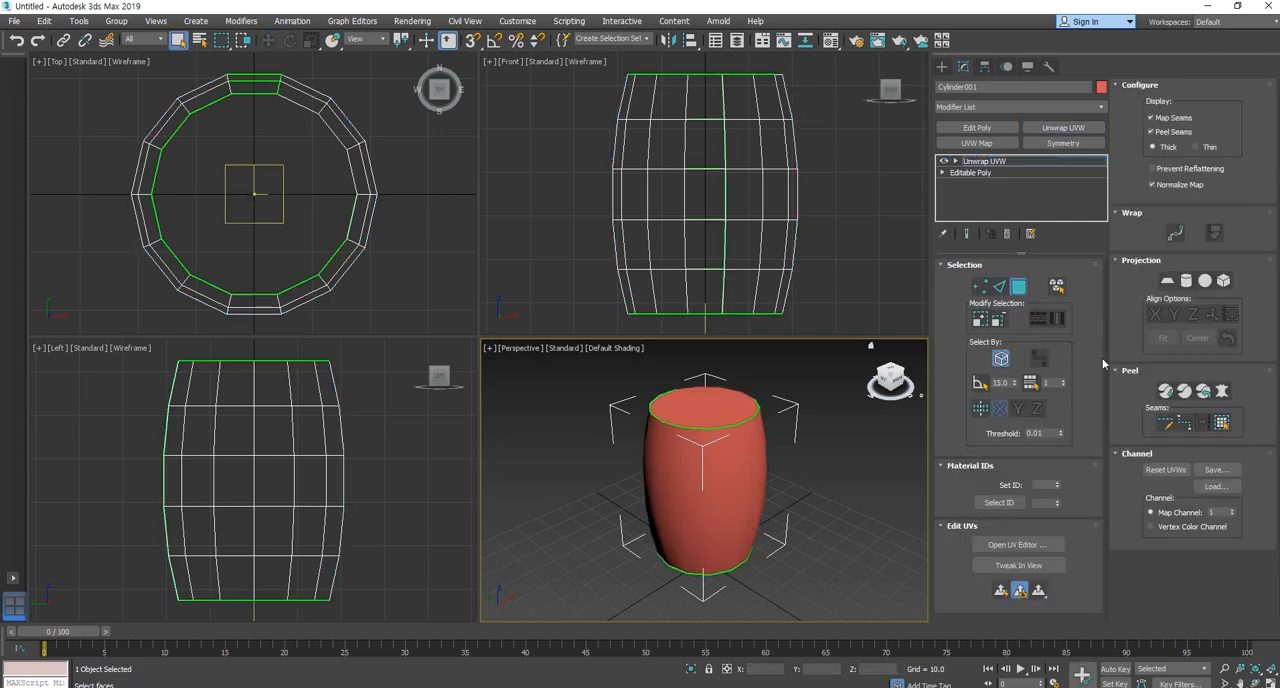
{"action": "left_click", "coordinate": [1017, 545]}
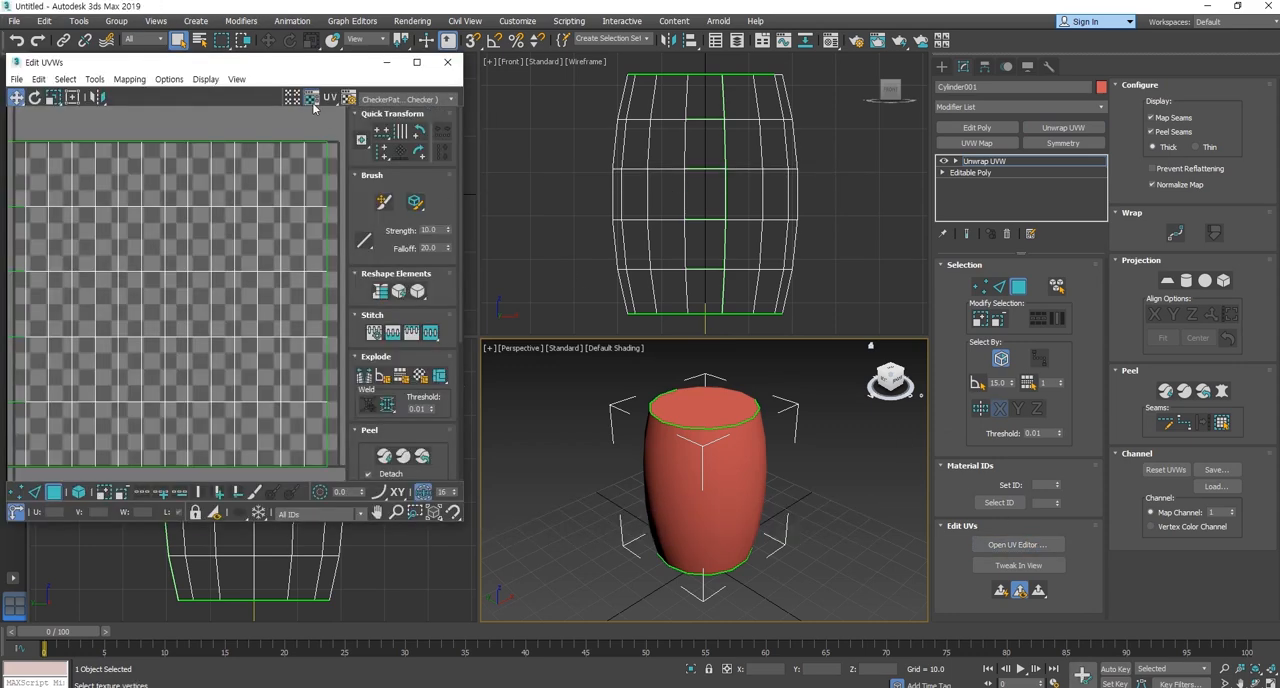
{"action": "left_click_drag", "start_coordinate": [293, 70], "coordinate": [578, 85]}
{"action": "scroll", "coordinate": [483, 328], "scroll_direction": "down", "scroll_amount": 5}
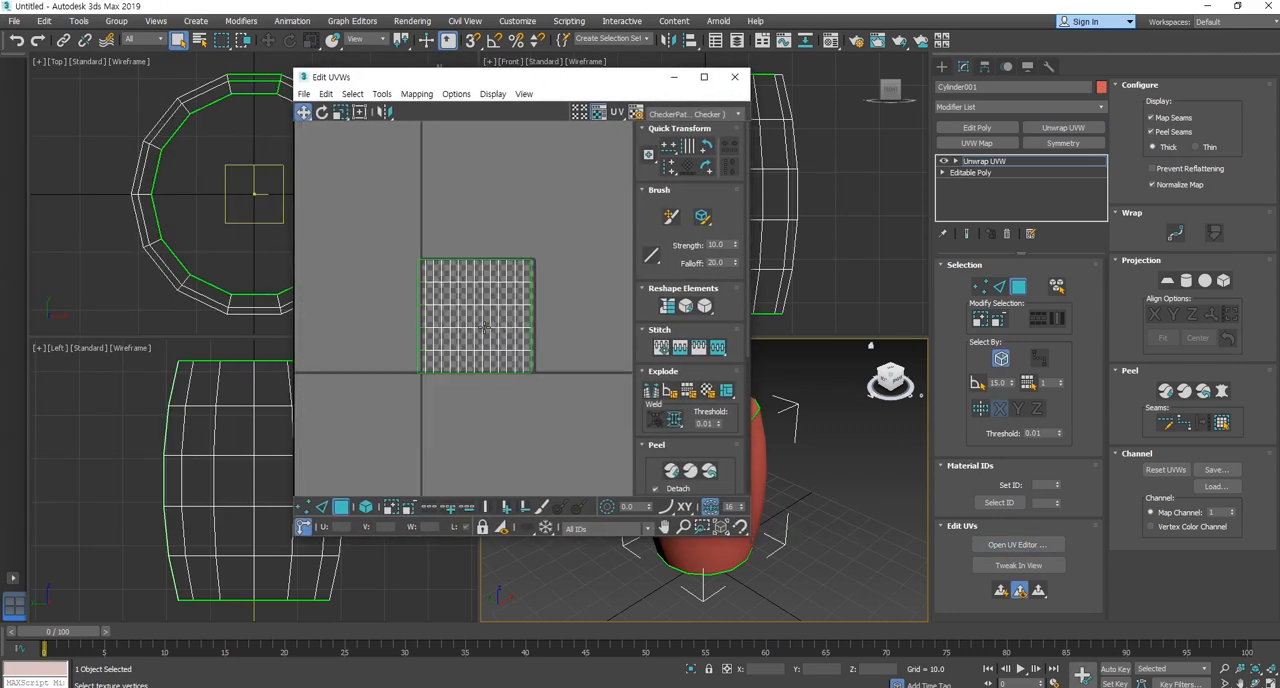
{"action": "middle_click_drag", "start_coordinate": [503, 354], "coordinate": [502, 362]}
{"action": "left_click_drag", "start_coordinate": [604, 82], "coordinate": [468, 80]}
{"action": "middle_click_drag", "start_coordinate": [747, 499], "coordinate": [757, 494]}
Step: Try to region-select all the barrel's faces in the front viewport
{"action": "middle_click_drag", "start_coordinate": [721, 220], "coordinate": [776, 229]}
{"action": "left_click_drag", "start_coordinate": [864, 256], "coordinate": [864, 295]}
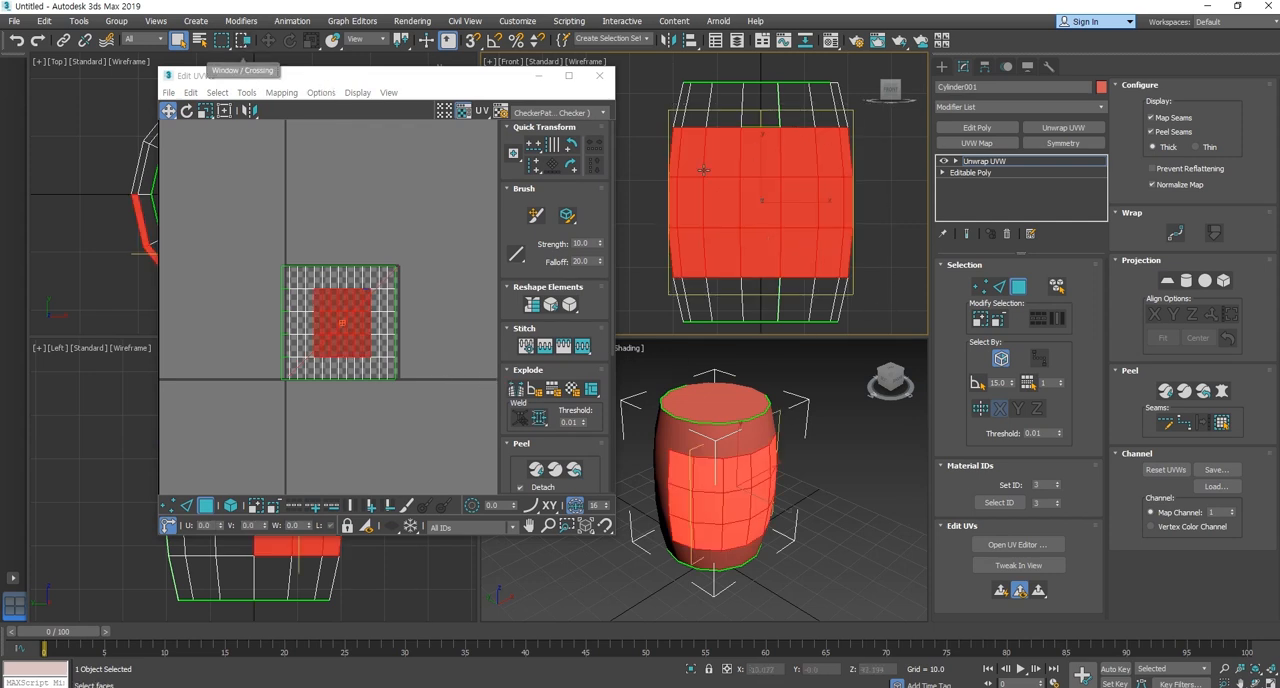
{"action": "left_click", "coordinate": [646, 106]}
{"action": "left_click_drag", "start_coordinate": [638, 100], "coordinate": [883, 304]}
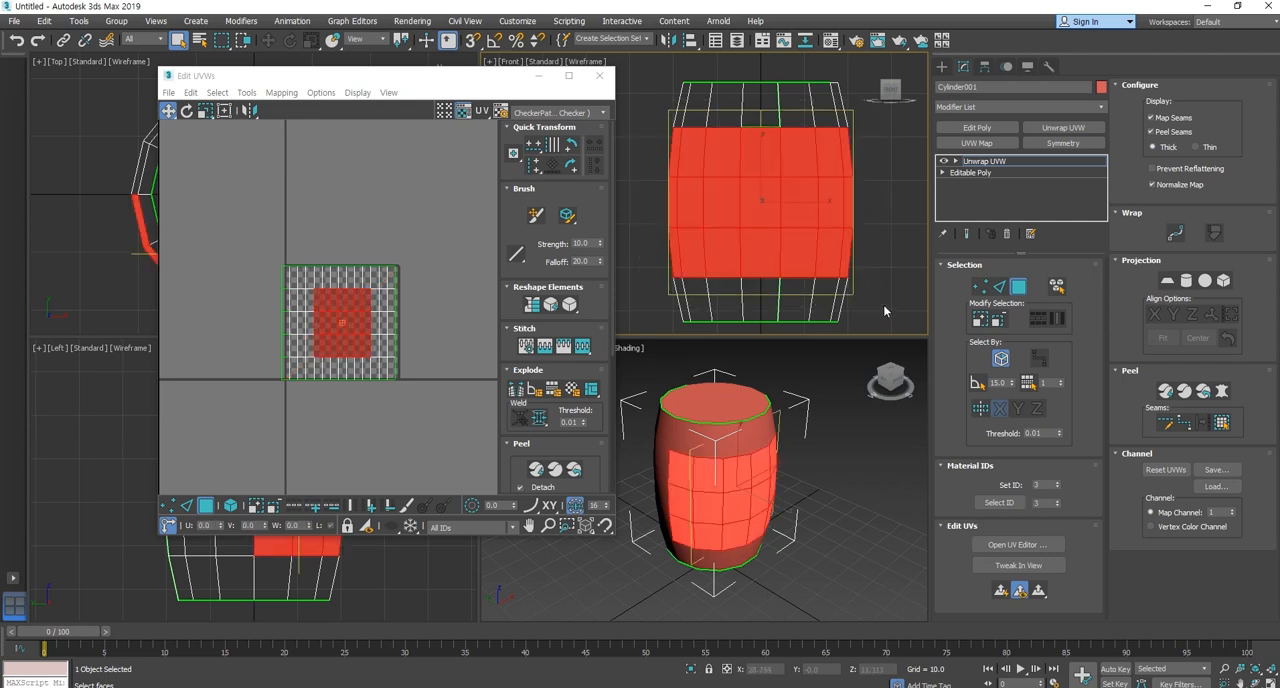
Step: Compare Window and Crossing region selection on the barrel's faces in the front viewport
{"action": "left_click", "coordinate": [243, 41]}
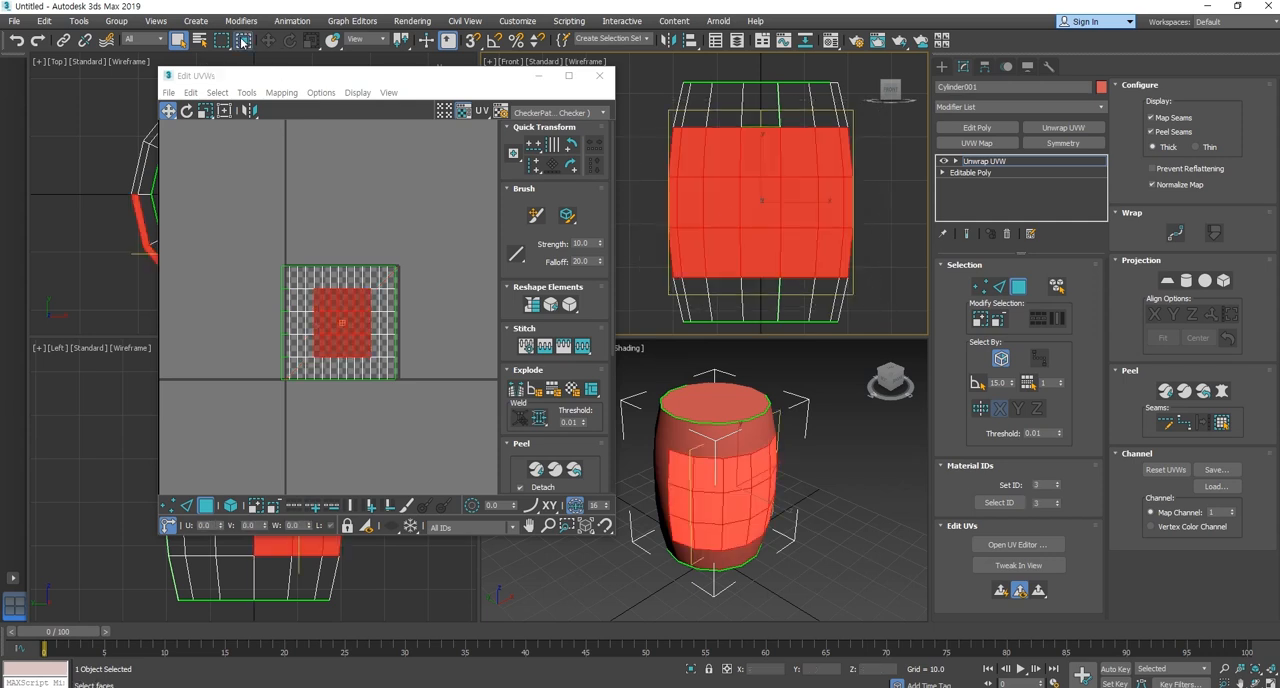
{"action": "left_click", "coordinate": [636, 97]}
{"action": "left_click_drag", "start_coordinate": [642, 104], "coordinate": [899, 300]}
{"action": "left_click", "coordinate": [643, 113]}
{"action": "left_click_drag", "start_coordinate": [643, 113], "coordinate": [878, 300]}
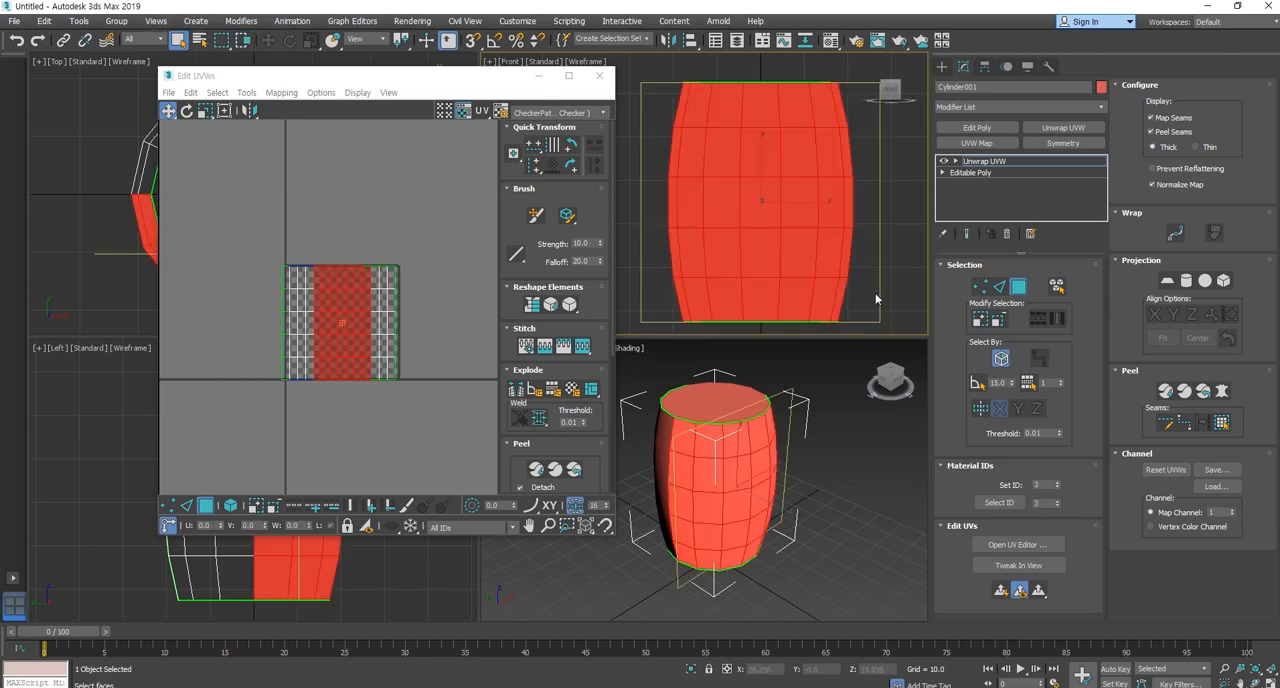
{"action": "left_click", "coordinate": [243, 42]}
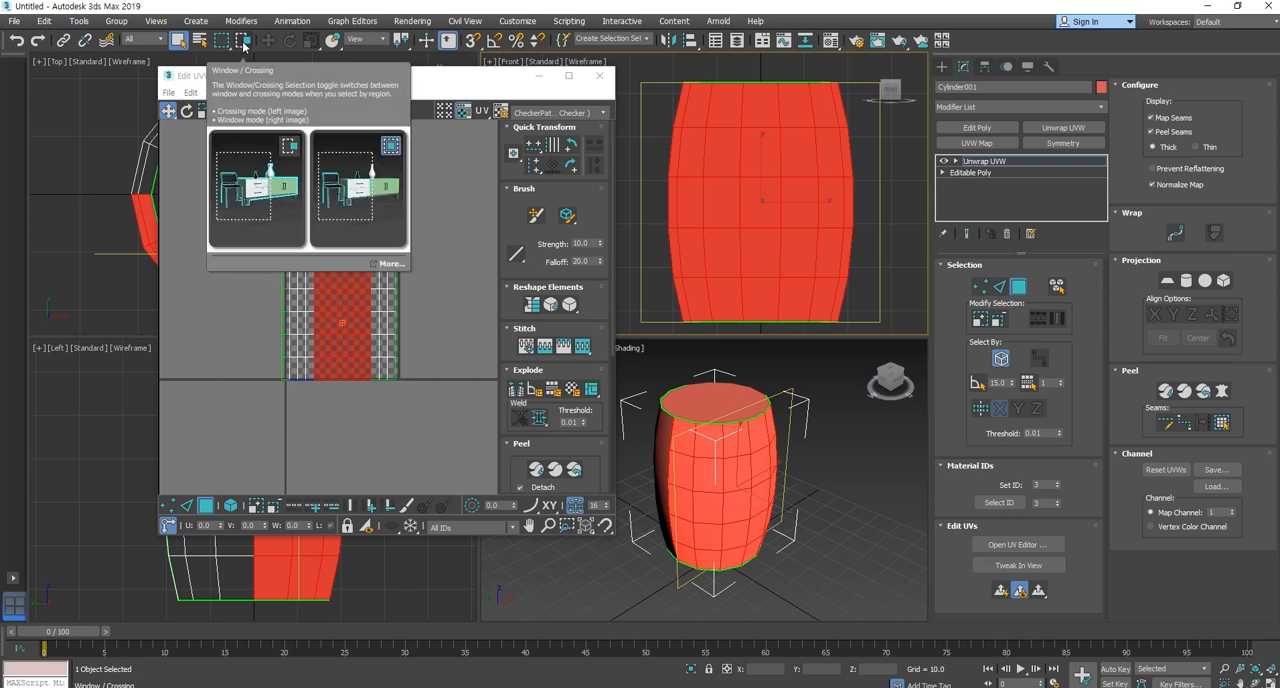
{"action": "left_click", "coordinate": [240, 42]}
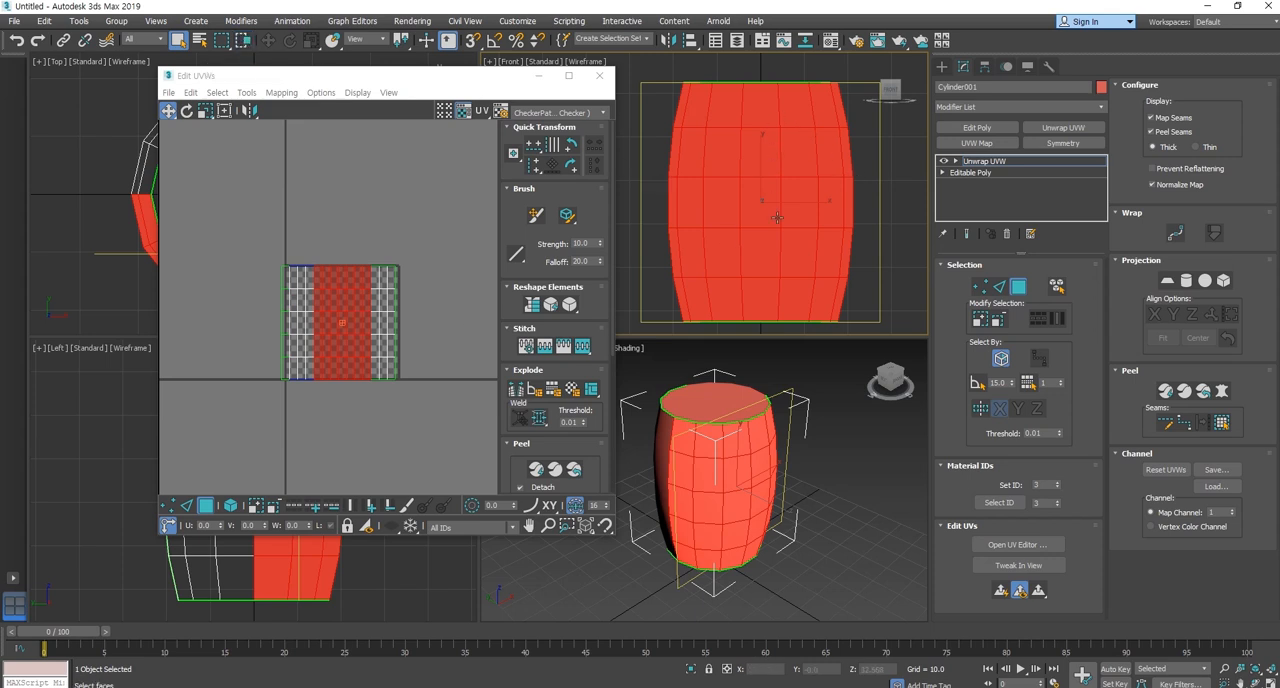
{"action": "left_click_drag", "start_coordinate": [626, 102], "coordinate": [881, 295]}
Step: Turn off Ignore Backfacing and region-select the barrel's front and back faces in the front viewport
{"action": "middle_click_drag", "start_coordinate": [822, 510], "coordinate": [640, 482], "text": "alt"}
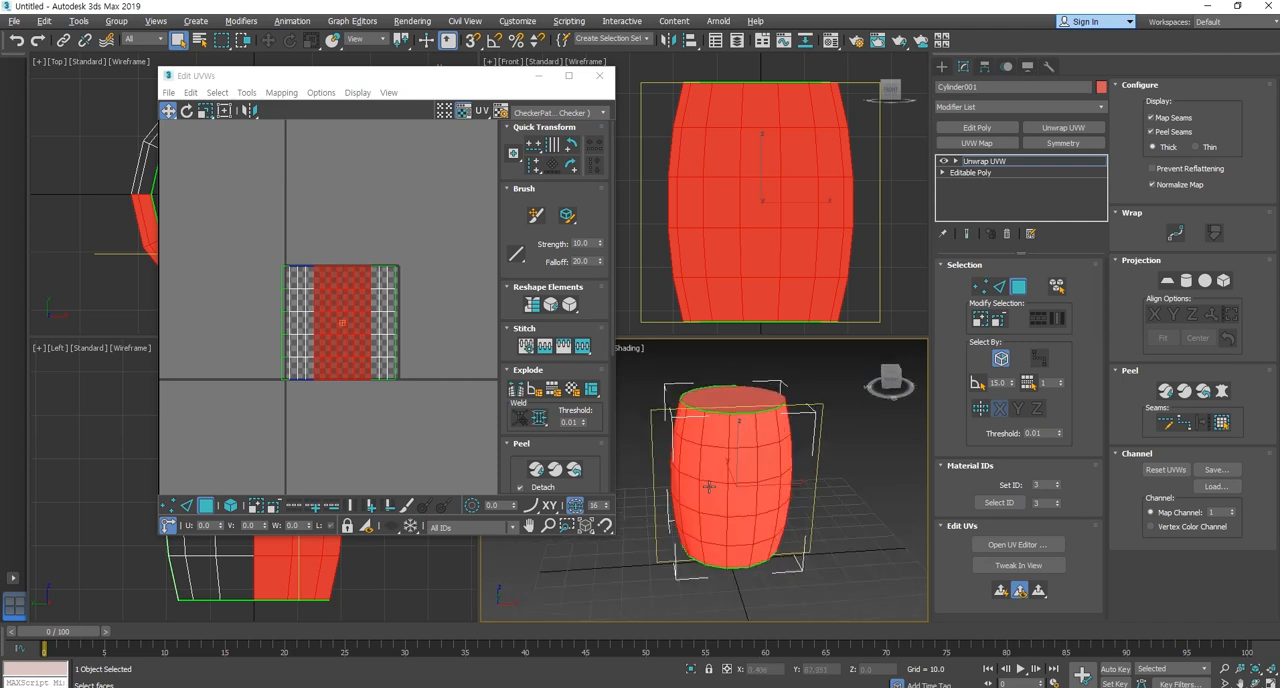
{"action": "left_click", "coordinate": [1001, 359]}
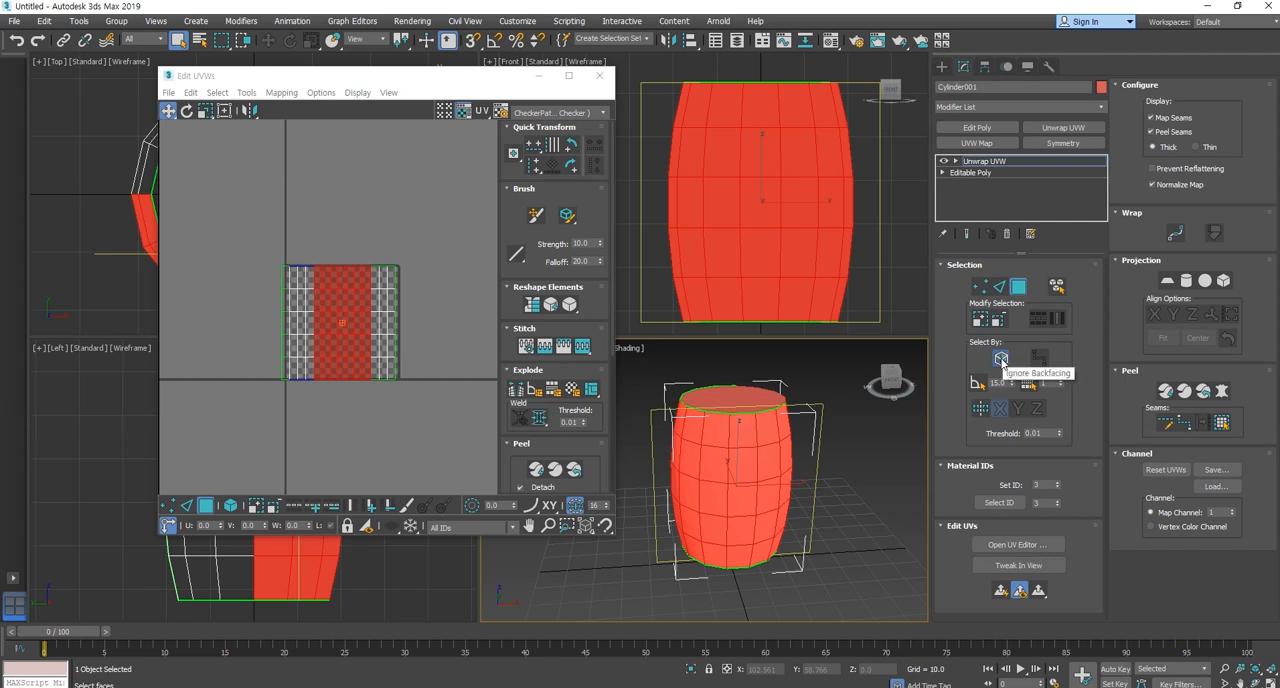
{"action": "left_click", "coordinate": [1001, 359]}
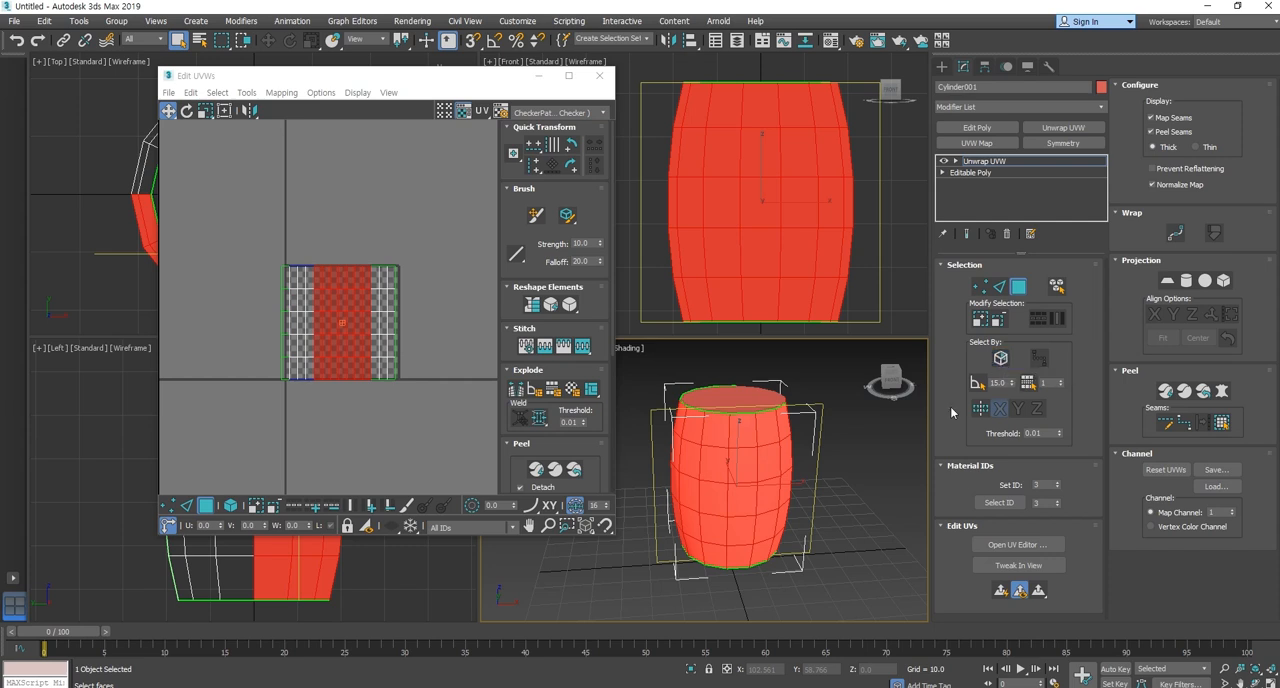
{"action": "scroll", "coordinate": [794, 266], "scroll_direction": "down", "scroll_amount": 3}
{"action": "left_click_drag", "start_coordinate": [757, 222], "coordinate": [873, 308]}
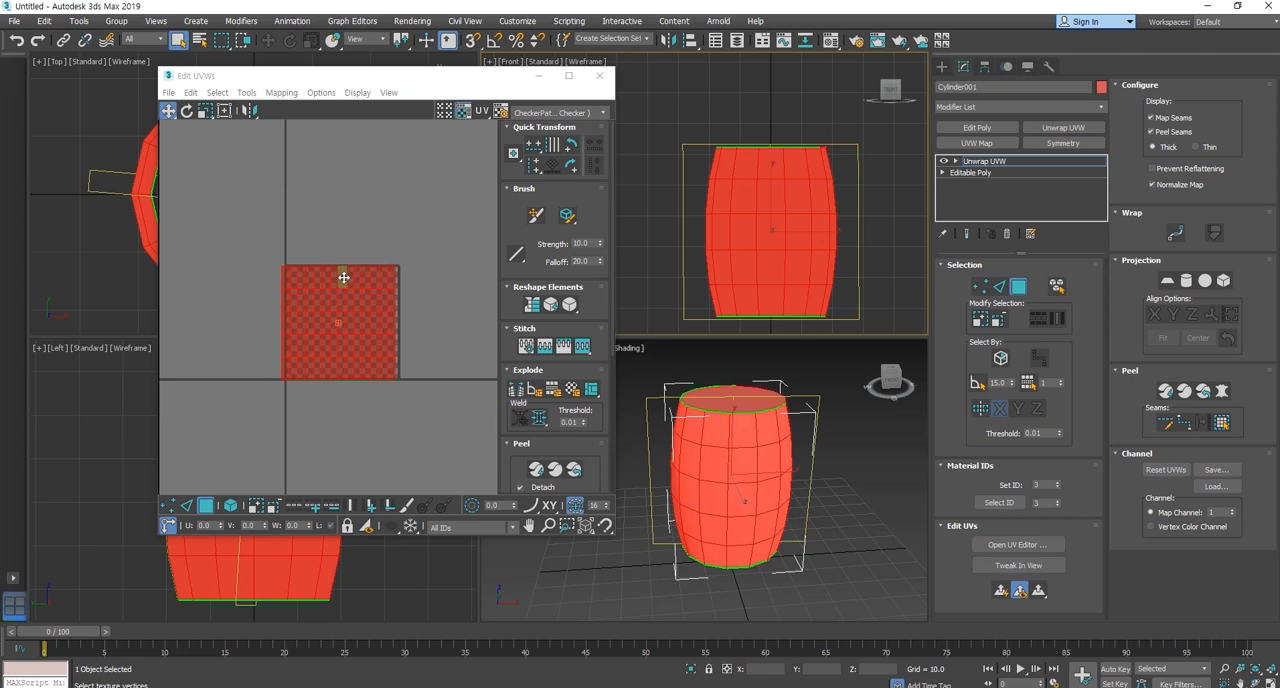
Step: Try to move the barrel side's UVs away from the checker square, and undo the move
{"action": "left_click_drag", "start_coordinate": [347, 277], "coordinate": [226, 397]}
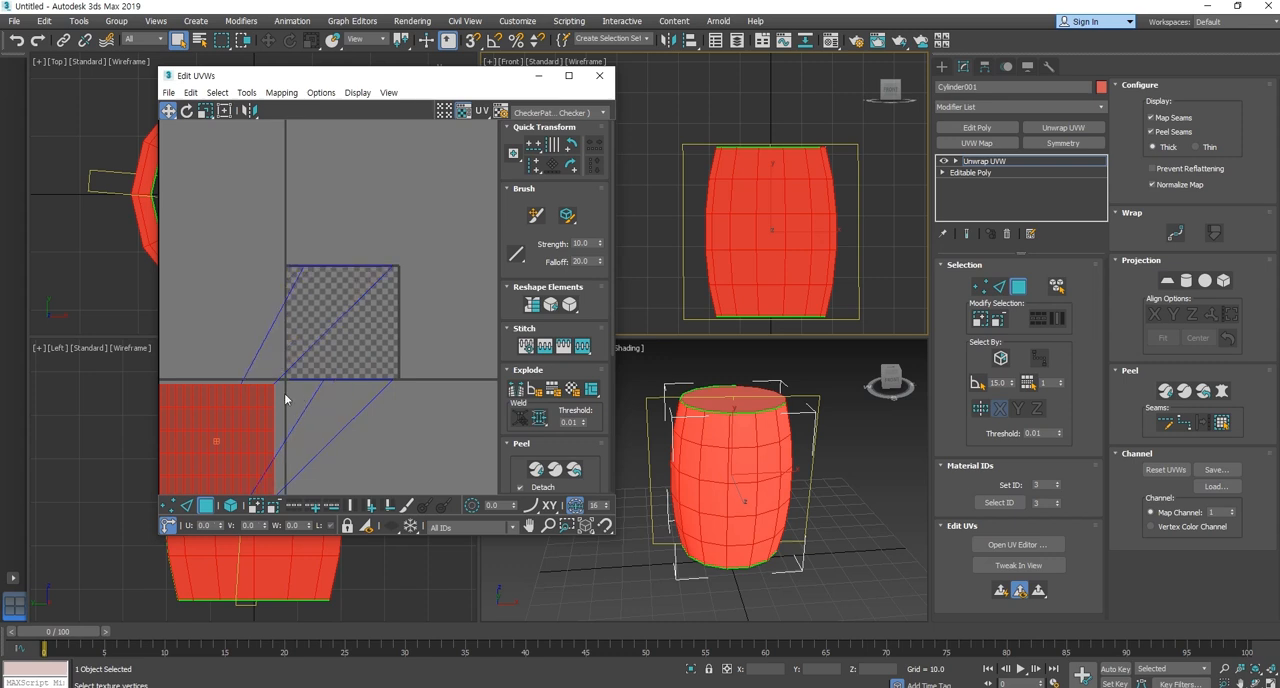
{"action": "scroll", "coordinate": [345, 399], "scroll_direction": "down", "scroll_amount": 1}
{"action": "middle_click_drag", "start_coordinate": [345, 398], "coordinate": [380, 356]}
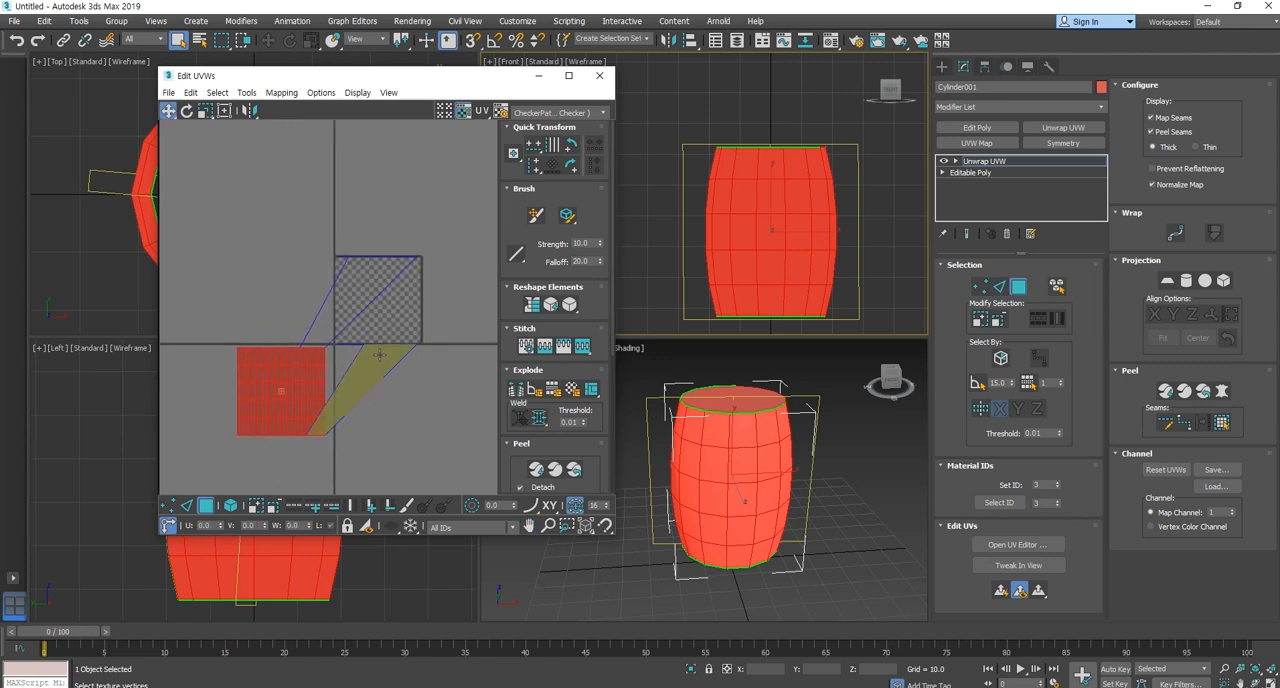
{"action": "key", "text": "ctrl+z"}
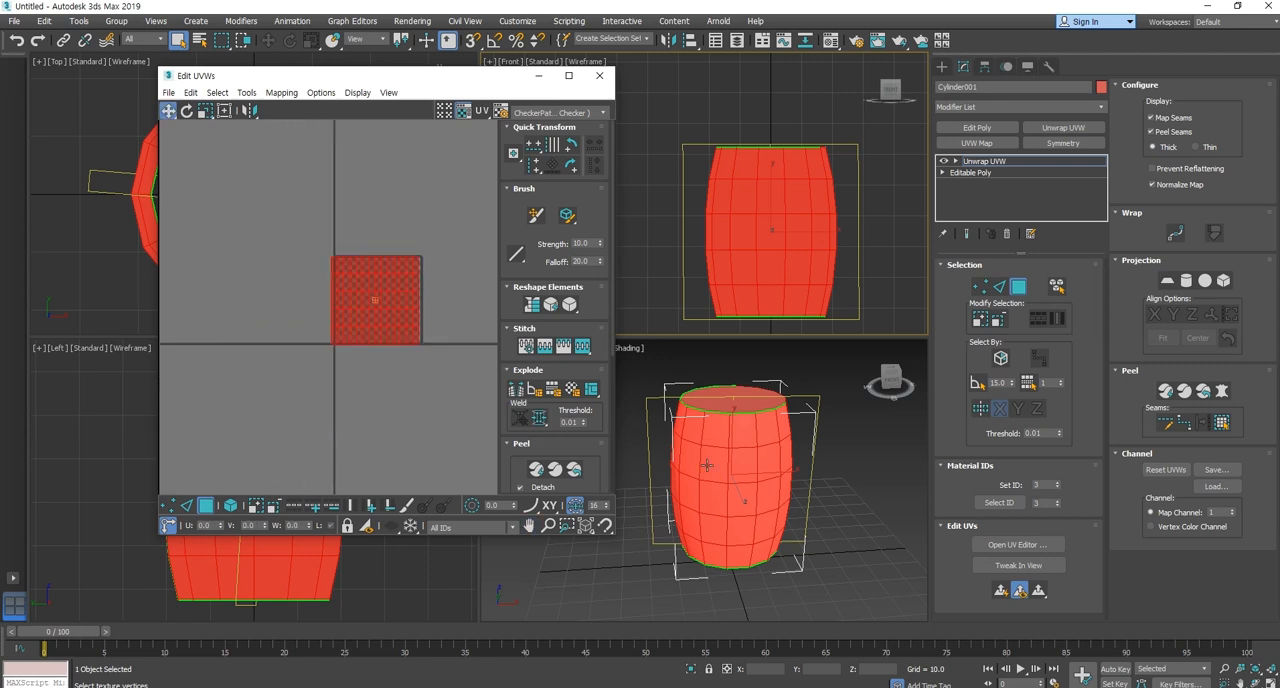
Step: Select the barrel's top cap and examine where its UVs lie in the UV editor
{"action": "left_click", "coordinate": [738, 390]}
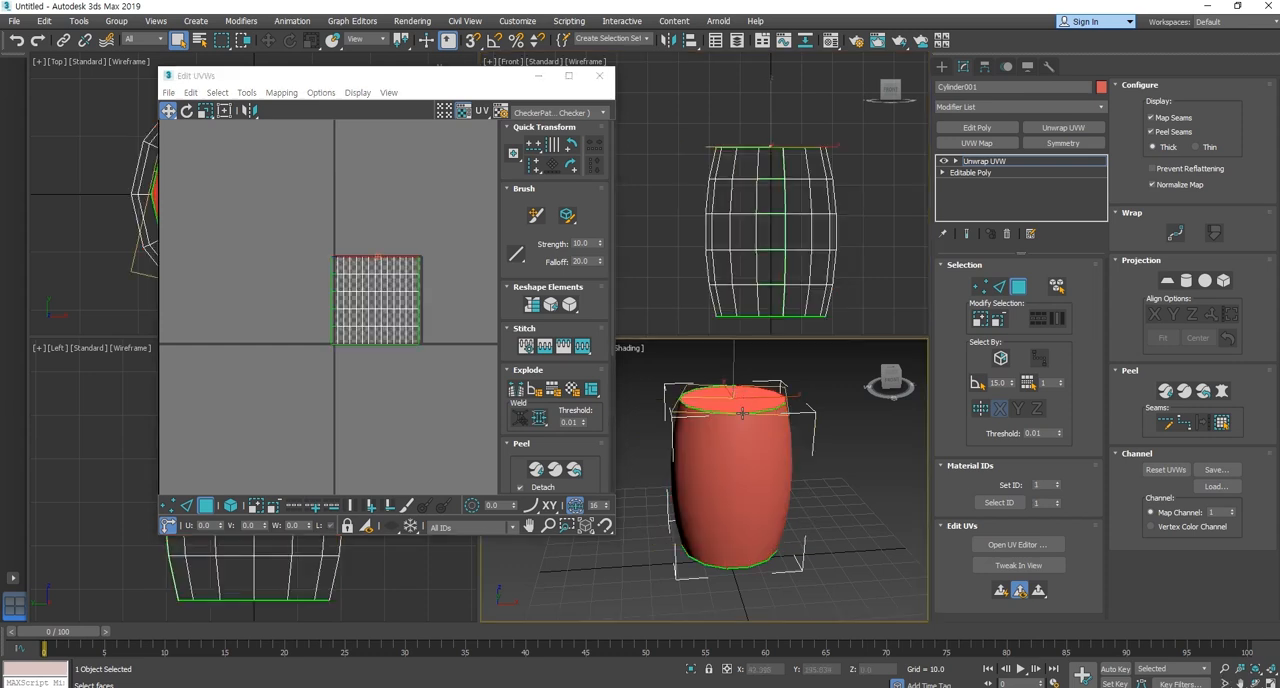
{"action": "scroll", "coordinate": [423, 294], "scroll_direction": "up", "scroll_amount": 1}
{"action": "middle_click_drag", "start_coordinate": [423, 294], "coordinate": [422, 344]}
{"action": "scroll", "coordinate": [365, 297], "scroll_direction": "up", "scroll_amount": 1}
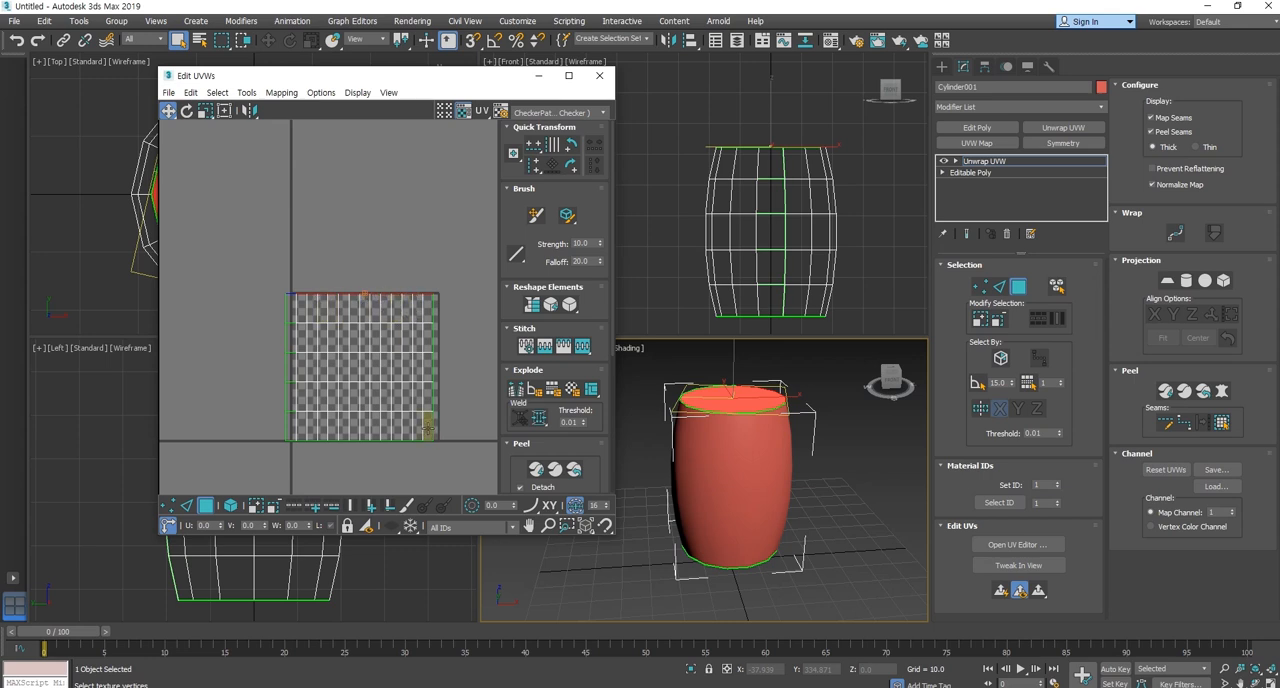
{"action": "middle_click_drag", "start_coordinate": [395, 356], "coordinate": [393, 318]}
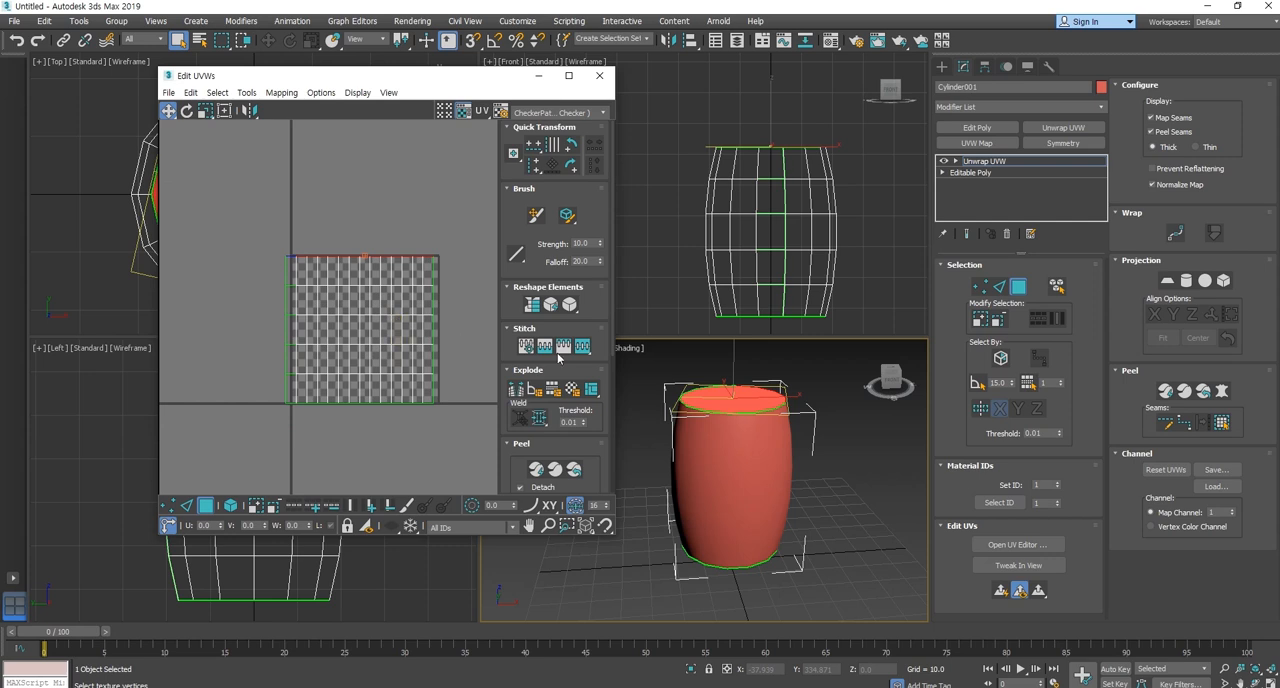
Step: Select the barrel's side faces, break them from the caps and move their UVs outside the checker square
{"action": "left_click_drag", "start_coordinate": [672, 164], "coordinate": [892, 304]}
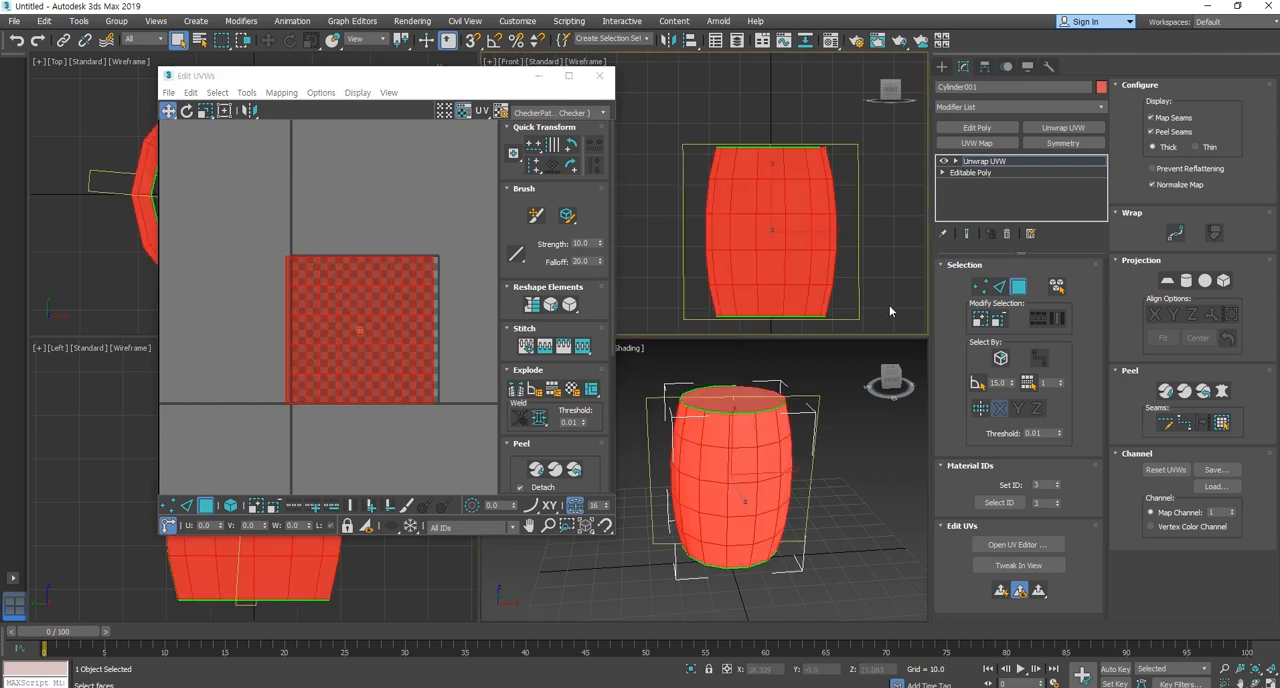
{"action": "left_click_drag", "start_coordinate": [429, 271], "coordinate": [237, 325]}
{"action": "key", "text": "ctrl+z"}
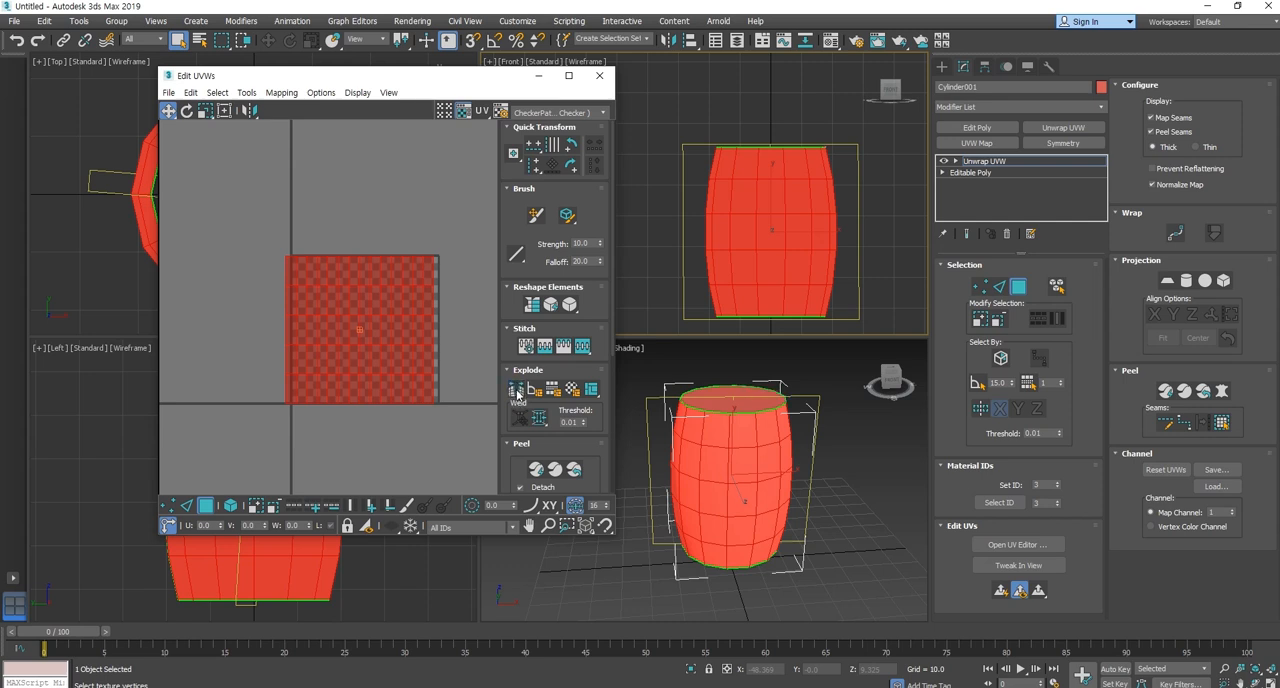
{"action": "left_click_drag", "start_coordinate": [423, 277], "coordinate": [263, 343]}
{"action": "scroll", "coordinate": [263, 345], "scroll_direction": "down", "scroll_amount": 2}
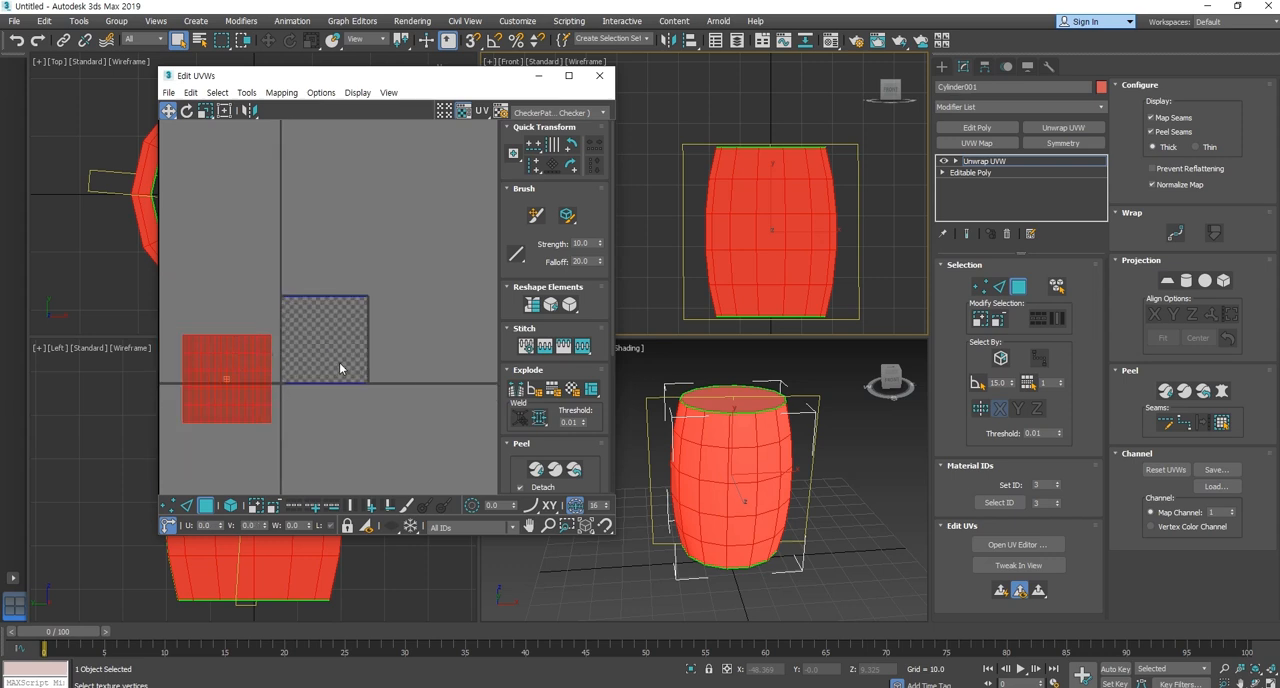
Step: Select the barrel's top and bottom caps and apply a Planar Map projection to them
{"action": "left_click", "coordinate": [713, 392]}
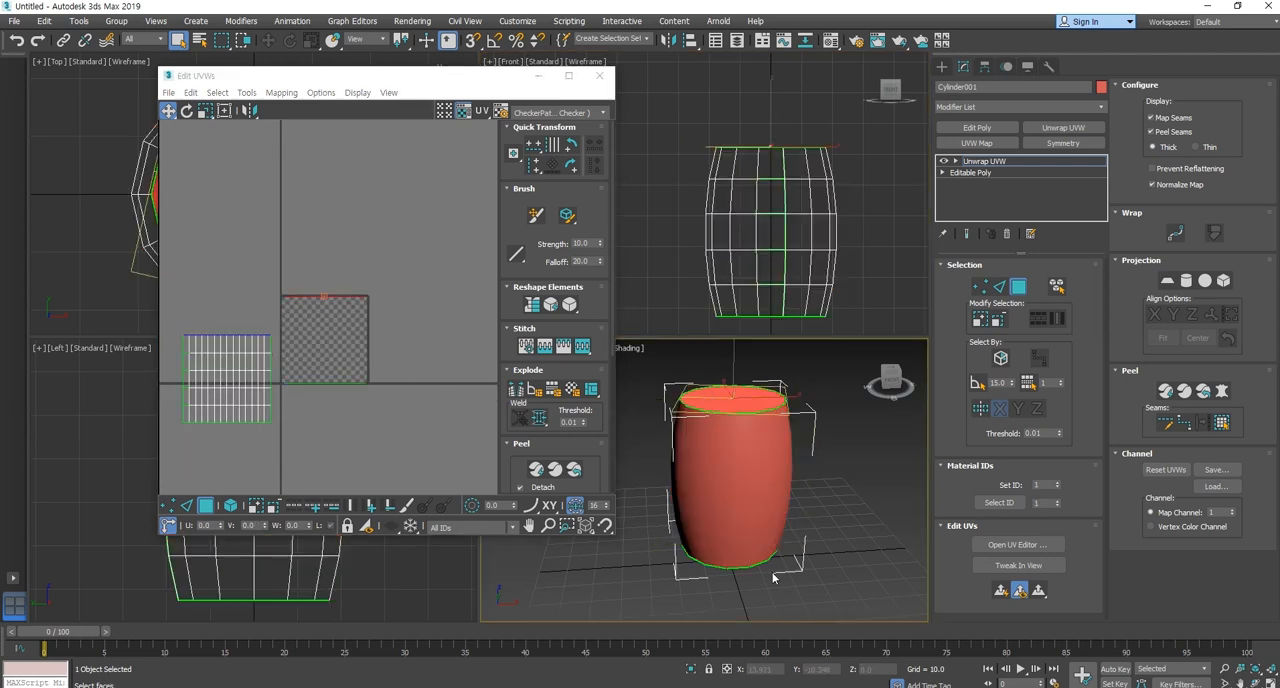
{"action": "middle_click_drag", "start_coordinate": [782, 513], "coordinate": [773, 454], "text": "alt"}
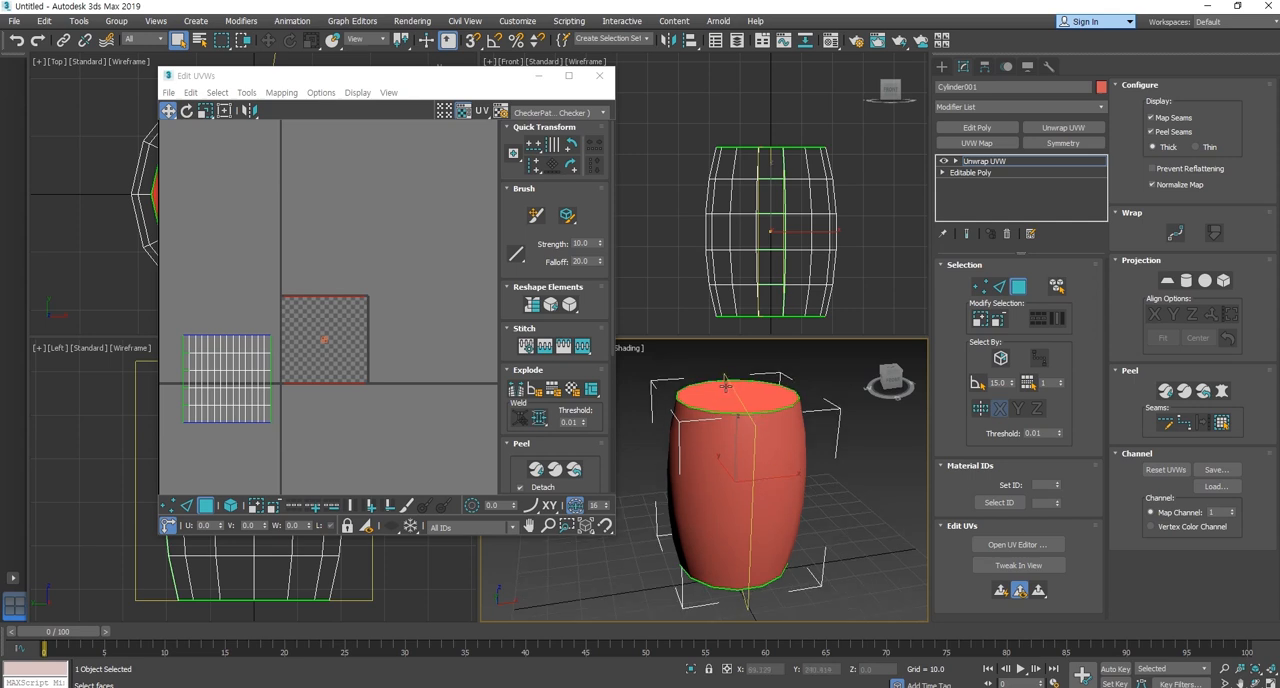
{"action": "middle_click_drag", "start_coordinate": [779, 501], "coordinate": [781, 468], "text": "alt"}
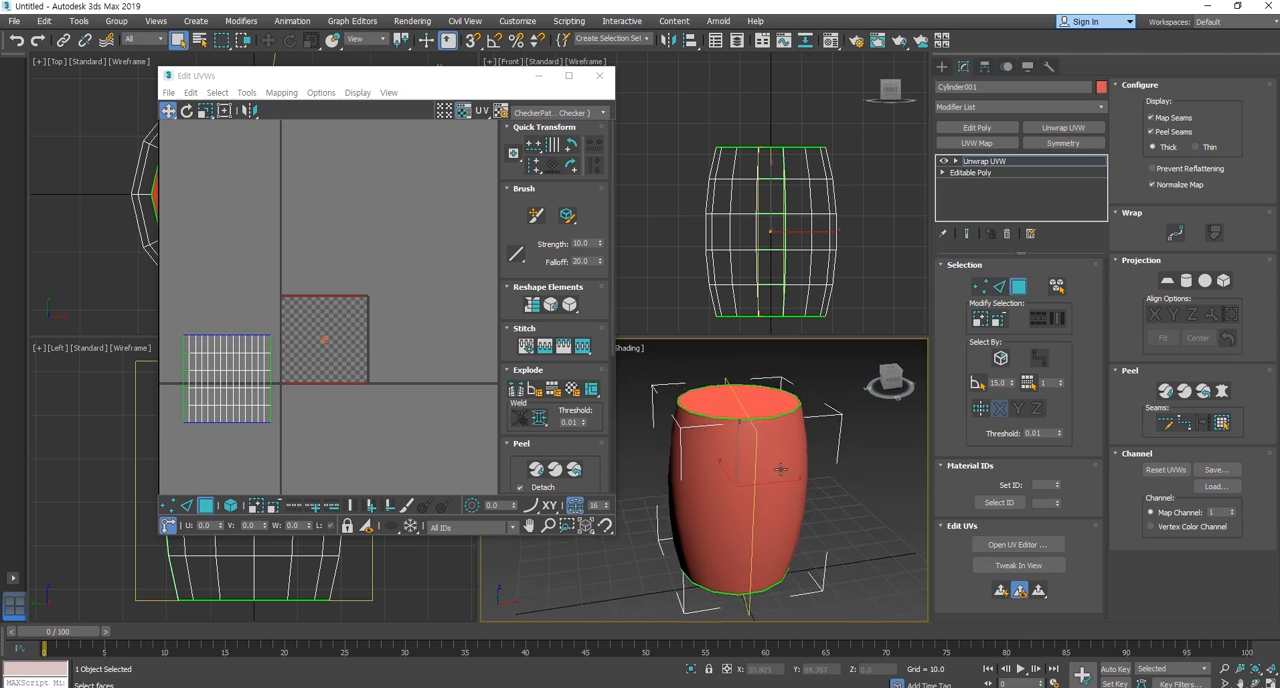
{"action": "left_click", "coordinate": [1168, 282]}
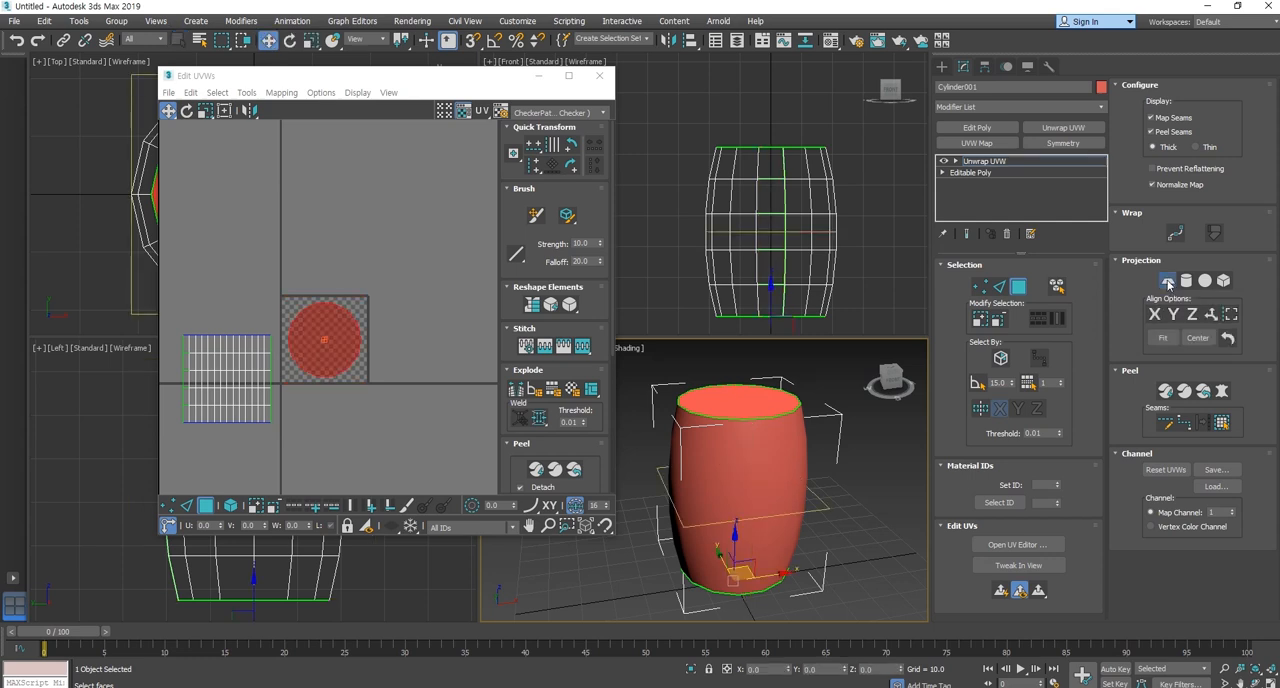
Step: Compare the Y and X alignments of the caps' planar projection, settle on Z and fit it
{"action": "left_click", "coordinate": [1193, 314]}
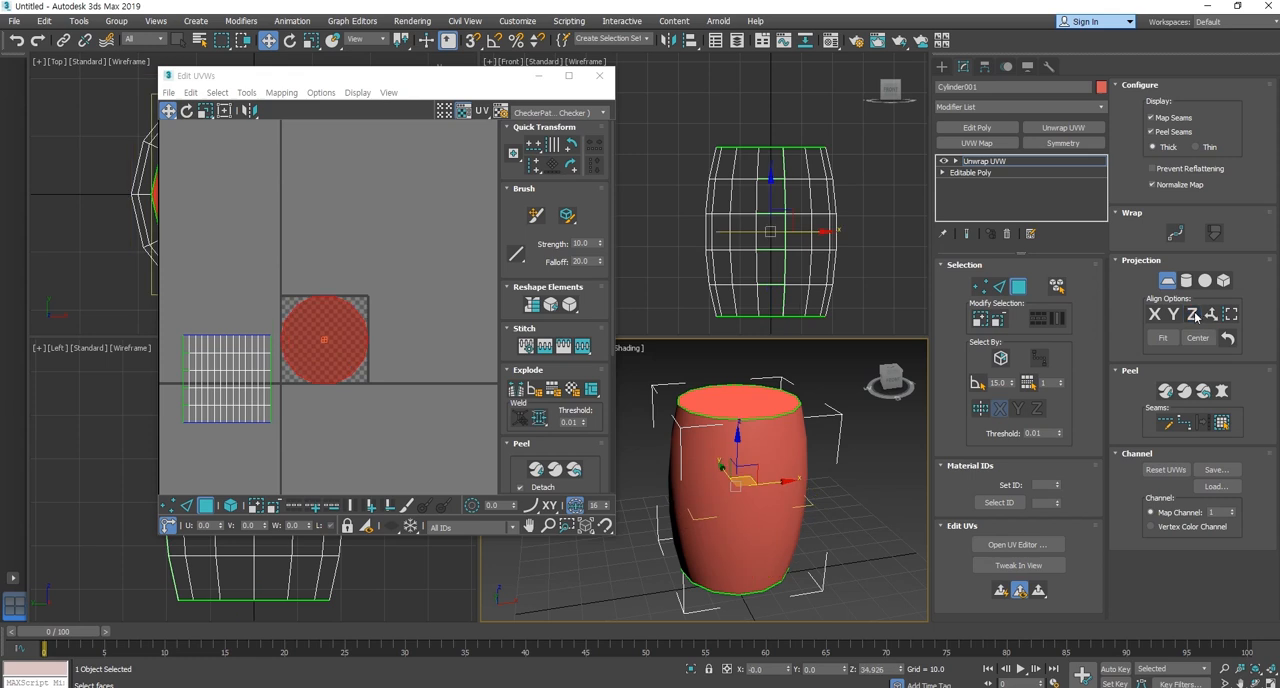
{"action": "left_click", "coordinate": [1176, 315]}
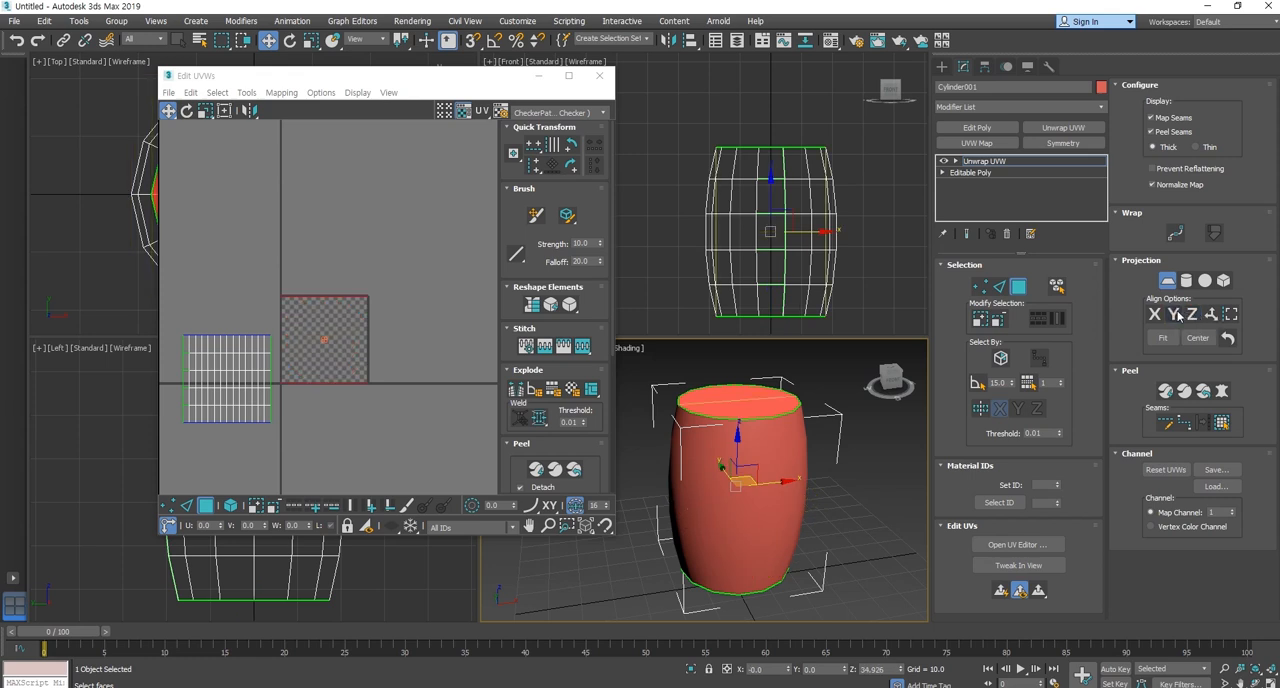
{"action": "left_click", "coordinate": [1155, 316]}
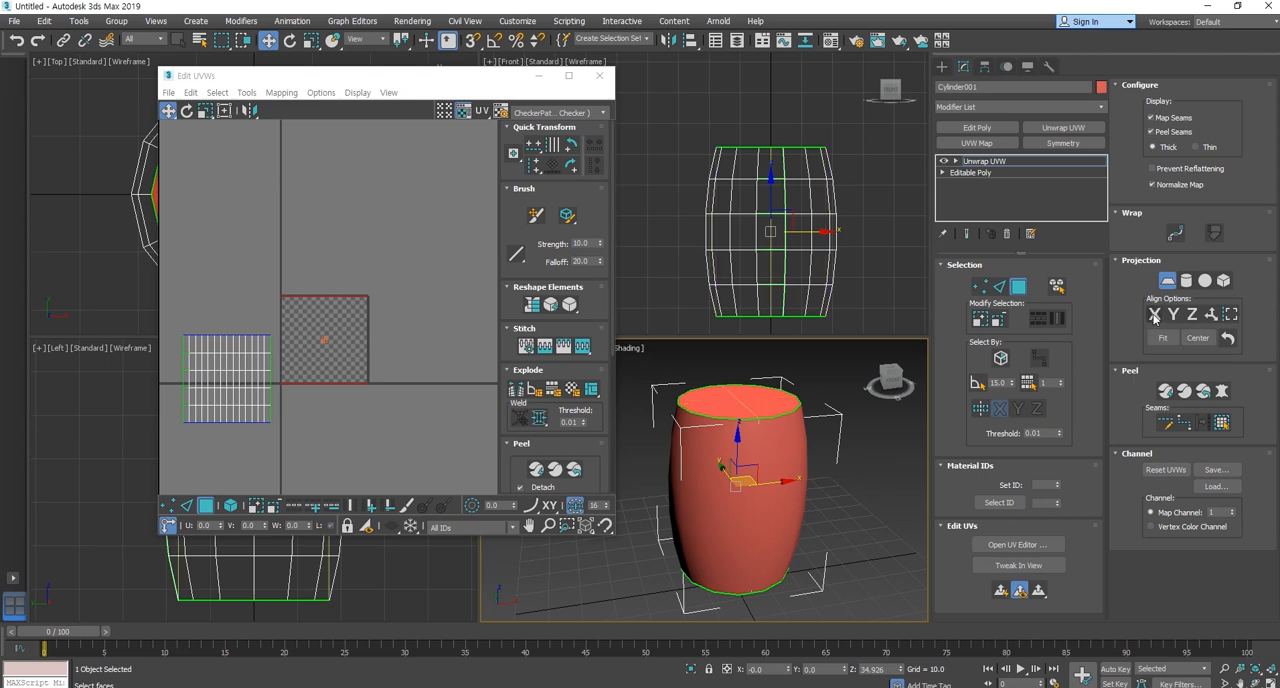
{"action": "left_click", "coordinate": [1193, 314]}
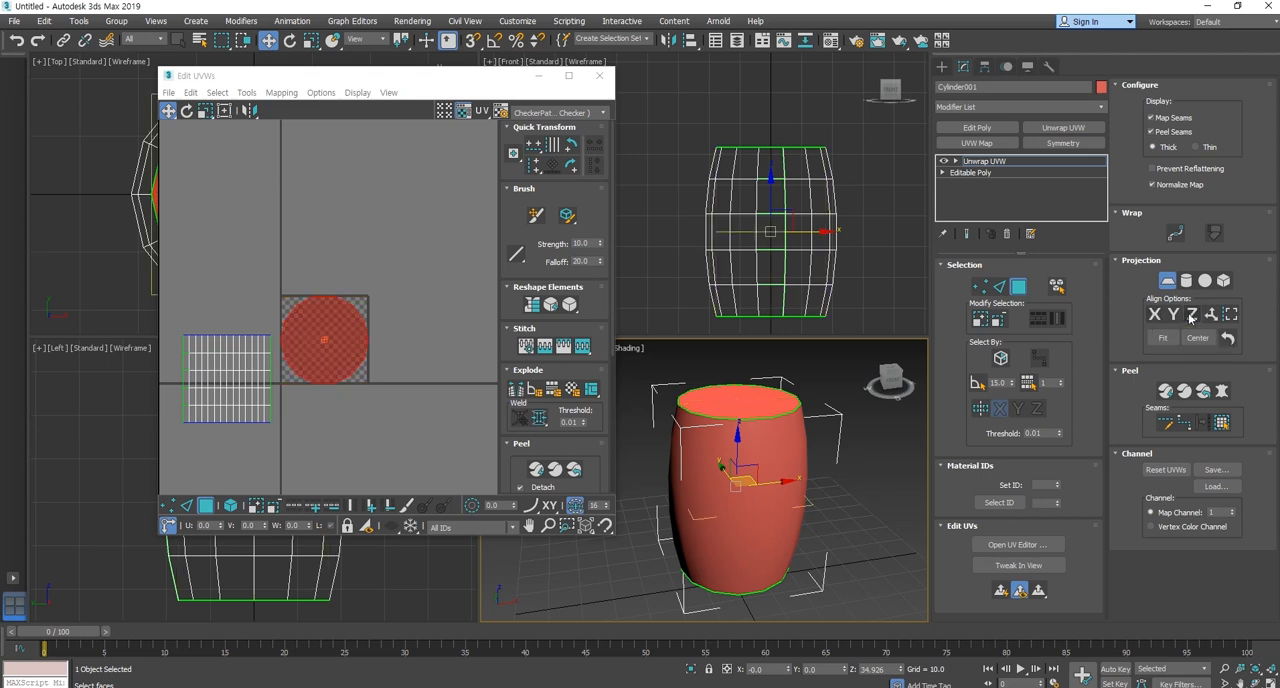
{"action": "left_click", "coordinate": [1167, 341]}
Step: Raise the planar projection gizmo to just above the barrel's top cap and end the Planar Map mode
{"action": "left_click_drag", "start_coordinate": [746, 455], "coordinate": [759, 358]}
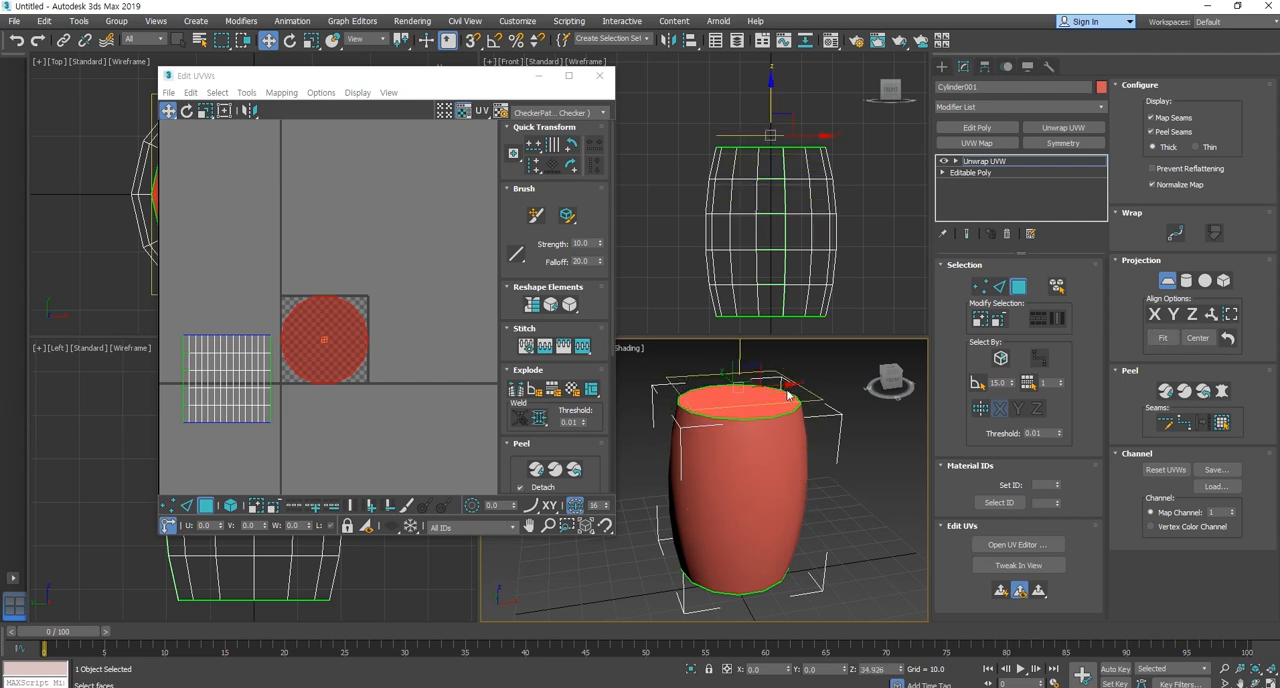
{"action": "middle_click_drag", "start_coordinate": [321, 348], "coordinate": [347, 358]}
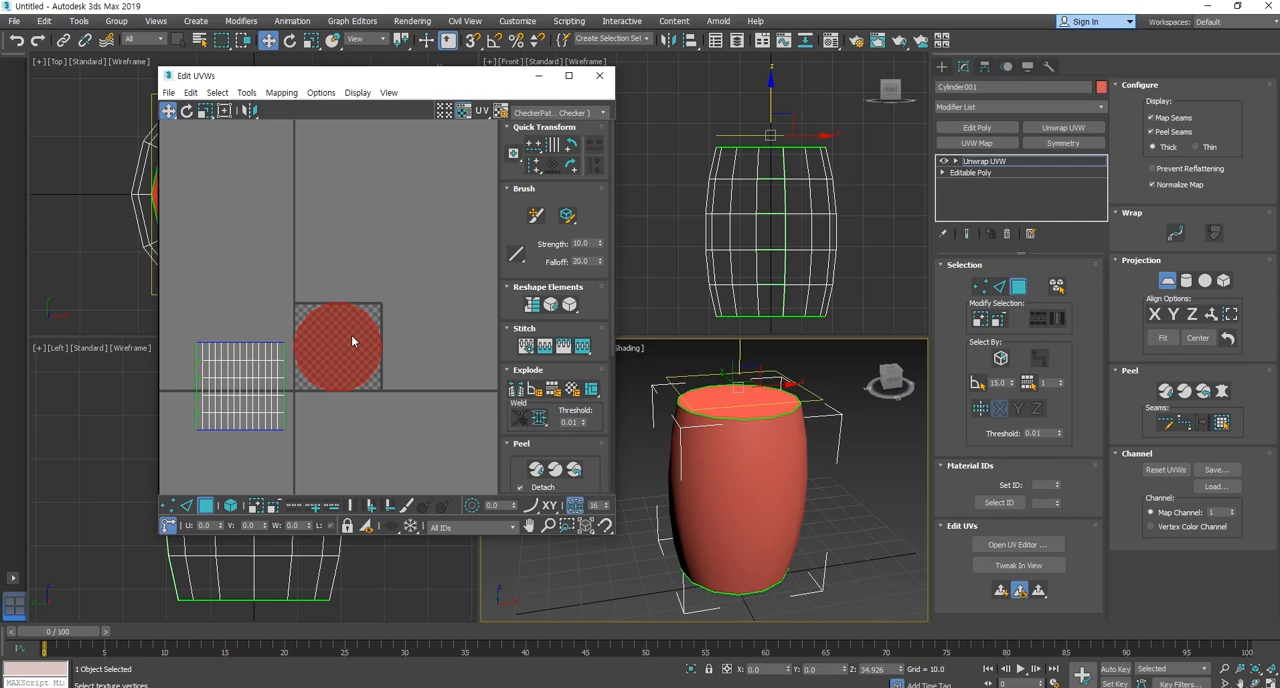
{"action": "left_click", "coordinate": [1167, 282]}
{"action": "left_click", "coordinate": [1168, 281]}
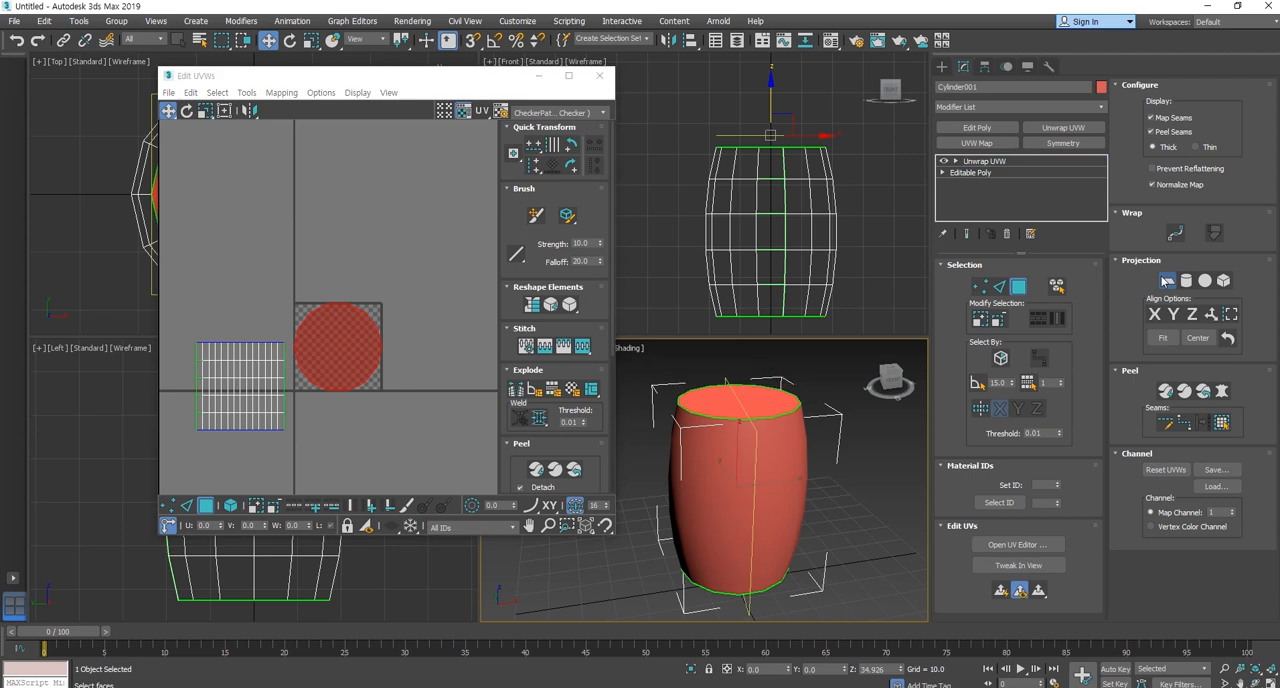
Step: Move the cap UVs above the checker square and line up the side UVs beside it
{"action": "left_click", "coordinate": [349, 331]}
{"action": "left_click_drag", "start_coordinate": [349, 331], "coordinate": [425, 190]}
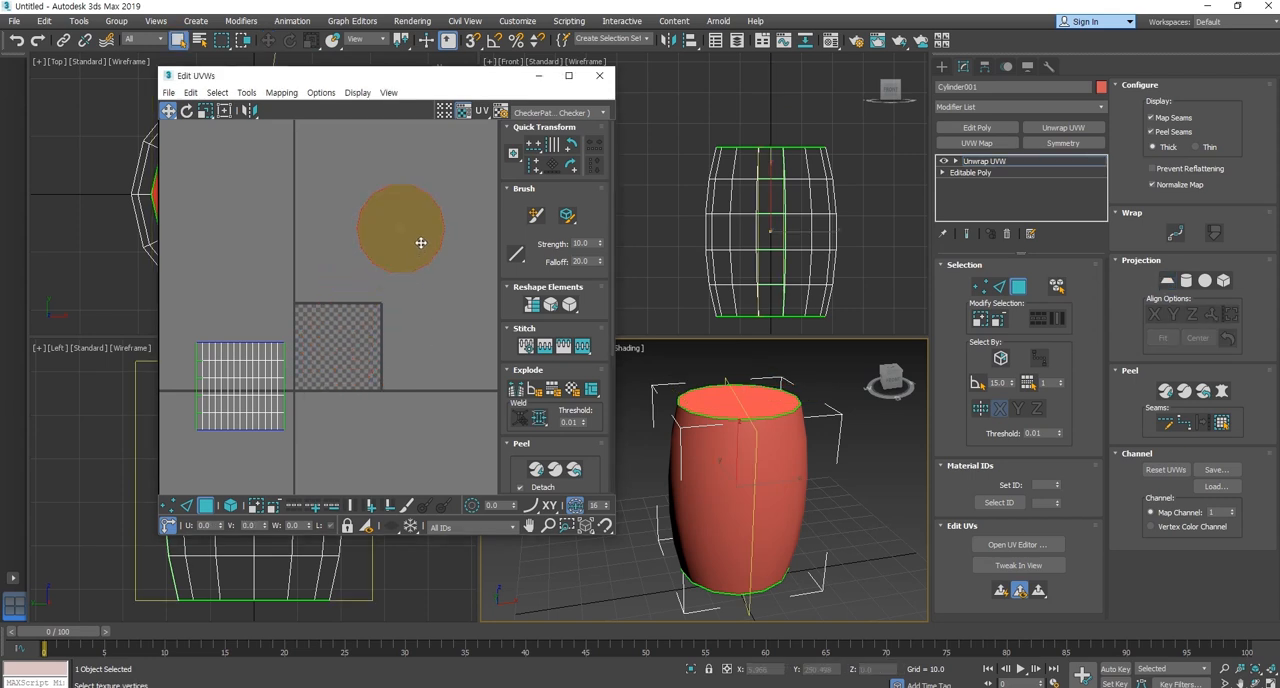
{"action": "left_click_drag", "start_coordinate": [423, 251], "coordinate": [366, 272]}
{"action": "scroll", "coordinate": [334, 360], "scroll_direction": "down", "scroll_amount": 1}
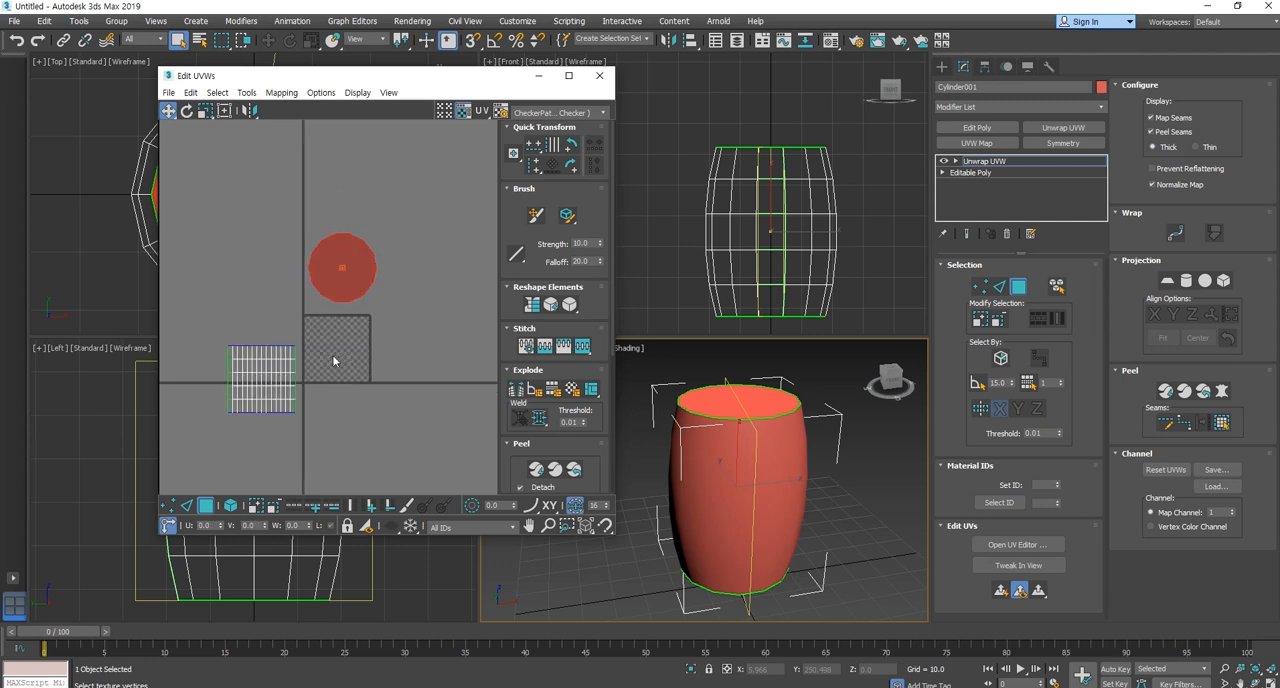
{"action": "left_click_drag", "start_coordinate": [201, 327], "coordinate": [340, 457]}
{"action": "left_click_drag", "start_coordinate": [289, 403], "coordinate": [291, 374]}
{"action": "middle_click_drag", "start_coordinate": [291, 374], "coordinate": [309, 391]}
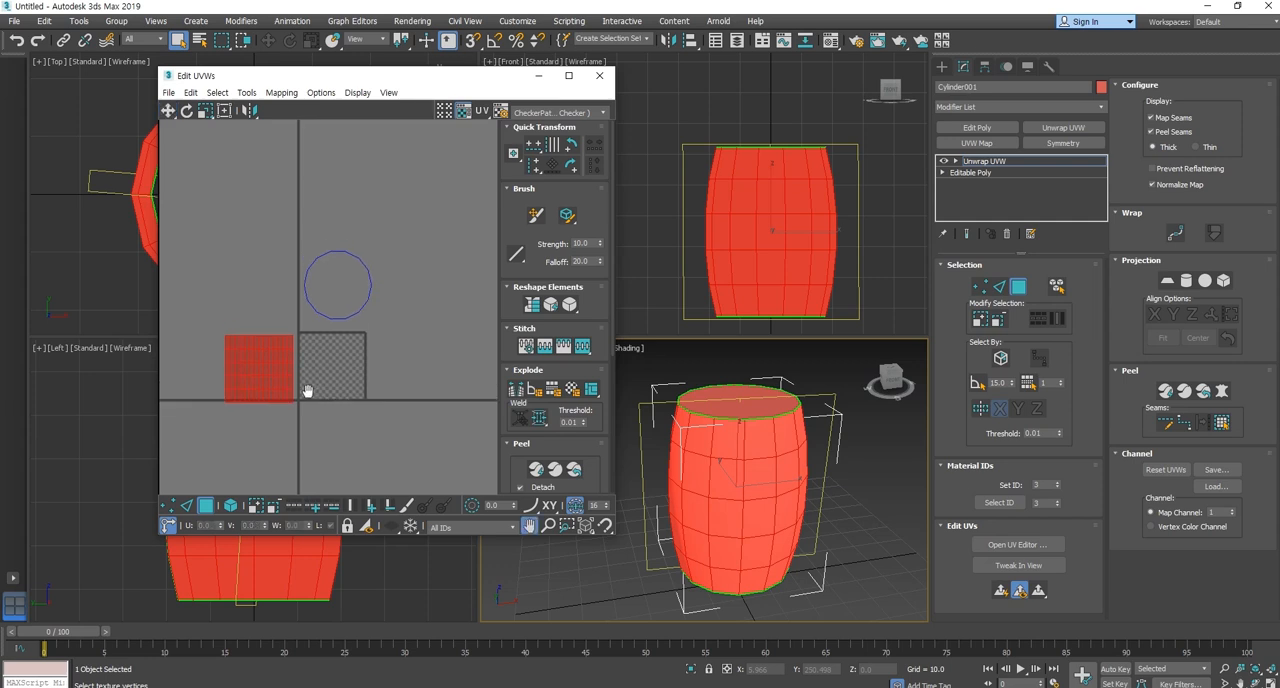
Step: Pick the bitmap barrel.jpg as the UV editor's background texture
{"action": "left_click", "coordinate": [565, 113]}
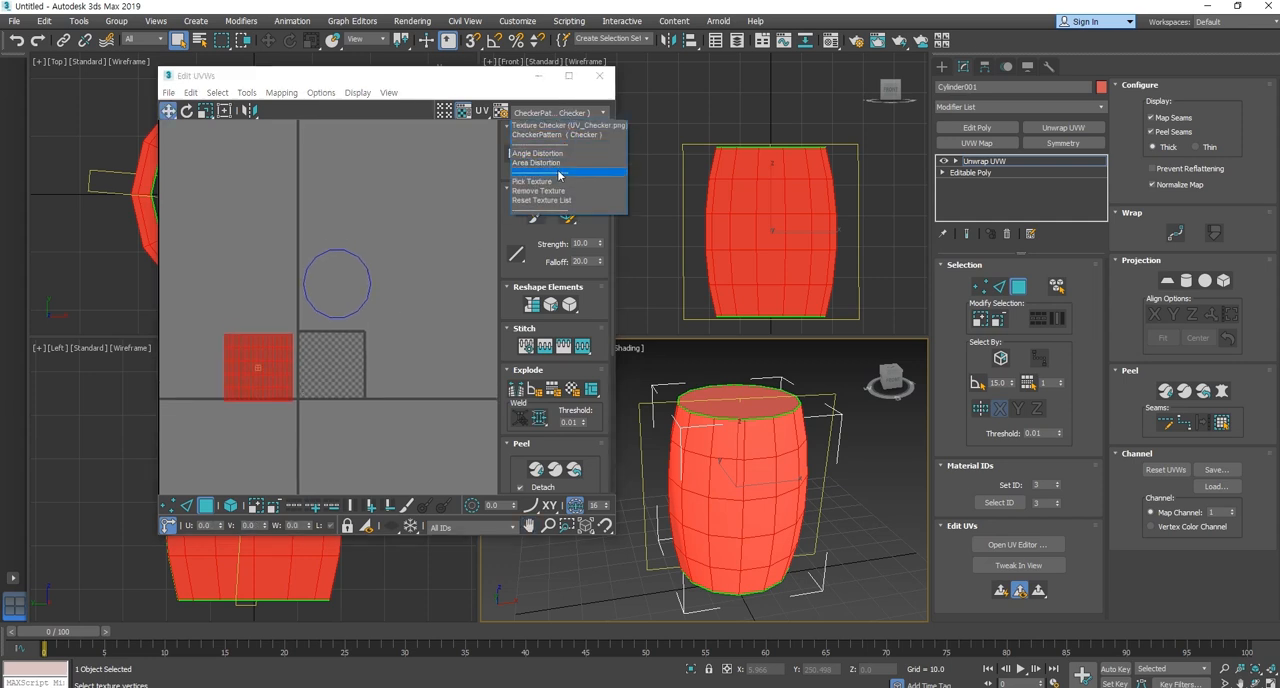
{"action": "left_click", "coordinate": [411, 101]}
{"action": "left_click", "coordinate": [577, 111]}
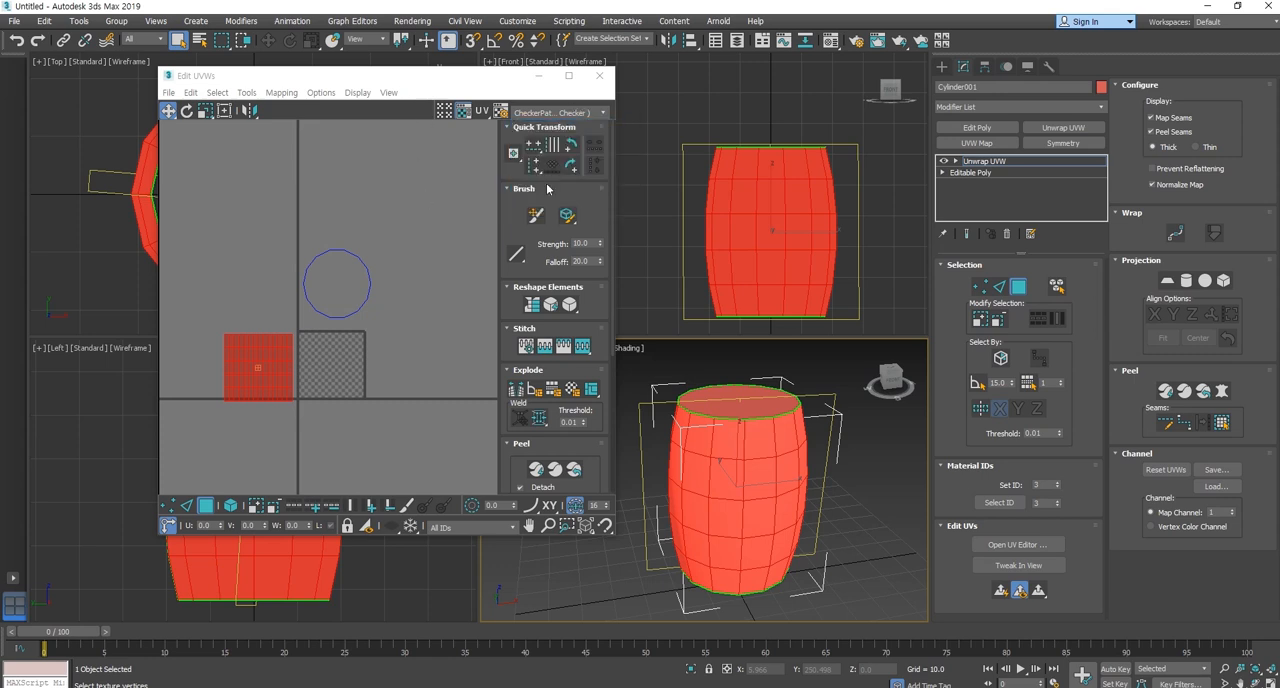
{"action": "left_click", "coordinate": [540, 181]}
{"action": "double_click", "coordinate": [669, 202]}
{"action": "double_click", "coordinate": [740, 180]}
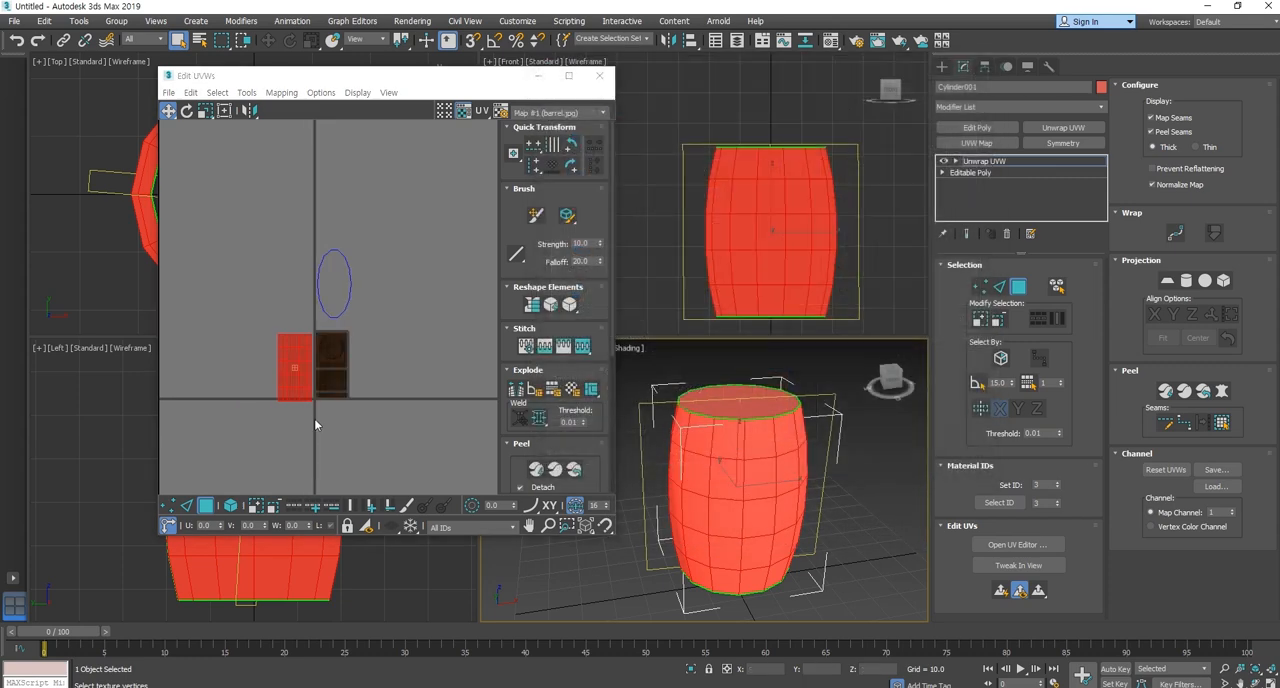
{"action": "scroll", "coordinate": [355, 355], "scroll_direction": "up", "scroll_amount": 2}
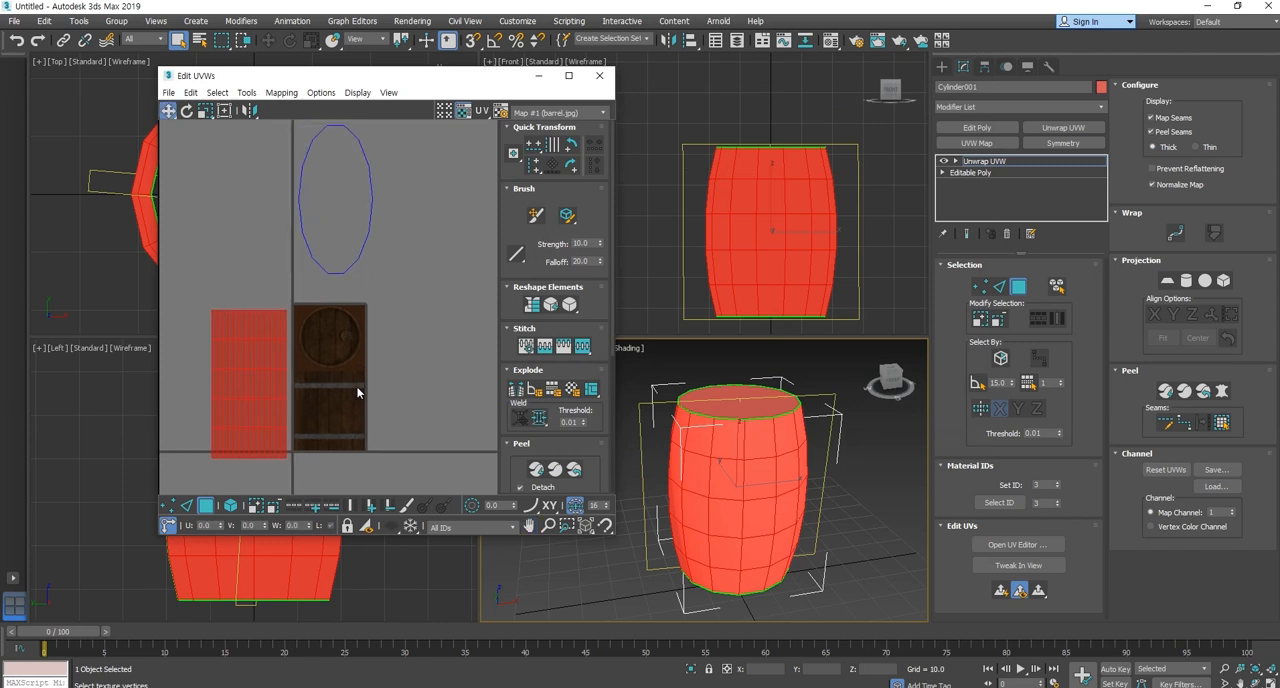
Step: Select the cap UVs and use the Freeform mode to move and scale them onto the texture's round lid
{"action": "scroll", "coordinate": [341, 263], "scroll_direction": "down", "scroll_amount": 2}
{"action": "left_click_drag", "start_coordinate": [275, 168], "coordinate": [405, 314]}
{"action": "left_click", "coordinate": [224, 111]}
{"action": "left_click_drag", "start_coordinate": [363, 186], "coordinate": [337, 386]}
{"action": "scroll", "coordinate": [337, 277], "scroll_direction": "up", "scroll_amount": 2}
{"action": "scroll", "coordinate": [337, 386], "scroll_direction": "up", "scroll_amount": 4}
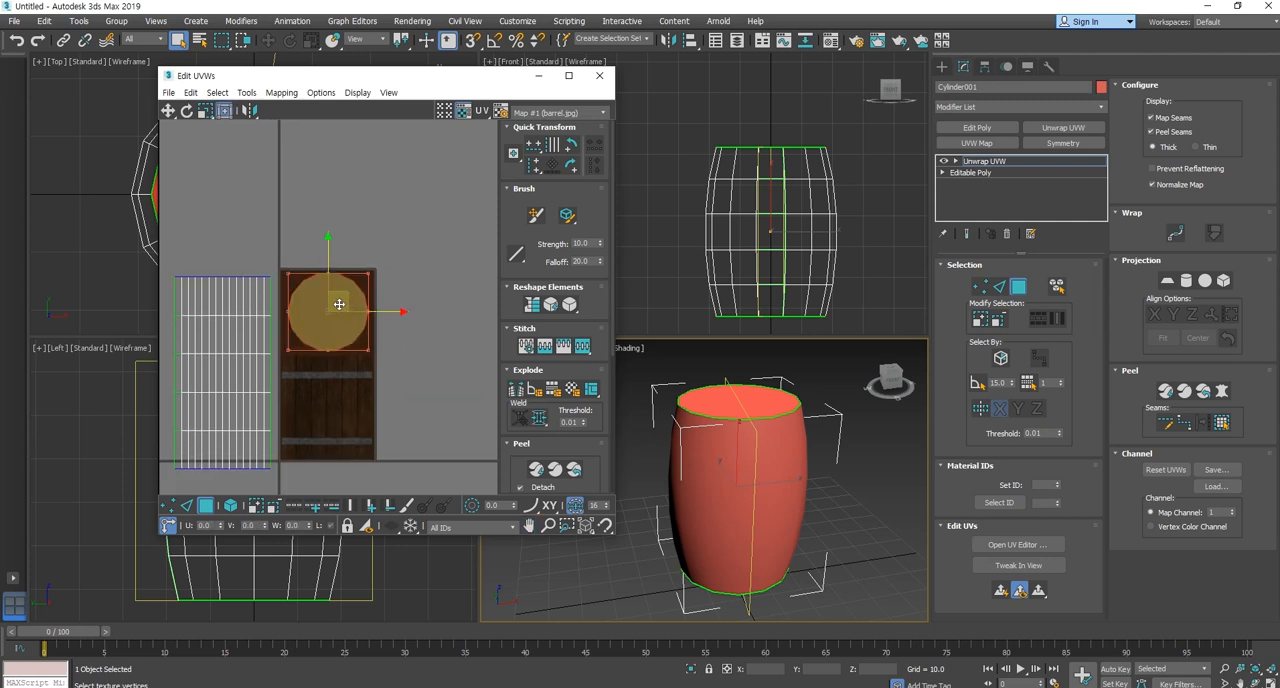
Step: Fine-tune the position and size of the cap UVs to match the outline of the round lid
{"action": "scroll", "coordinate": [349, 302], "scroll_direction": "down", "scroll_amount": 2}
{"action": "left_click_drag", "start_coordinate": [330, 318], "coordinate": [325, 311]}
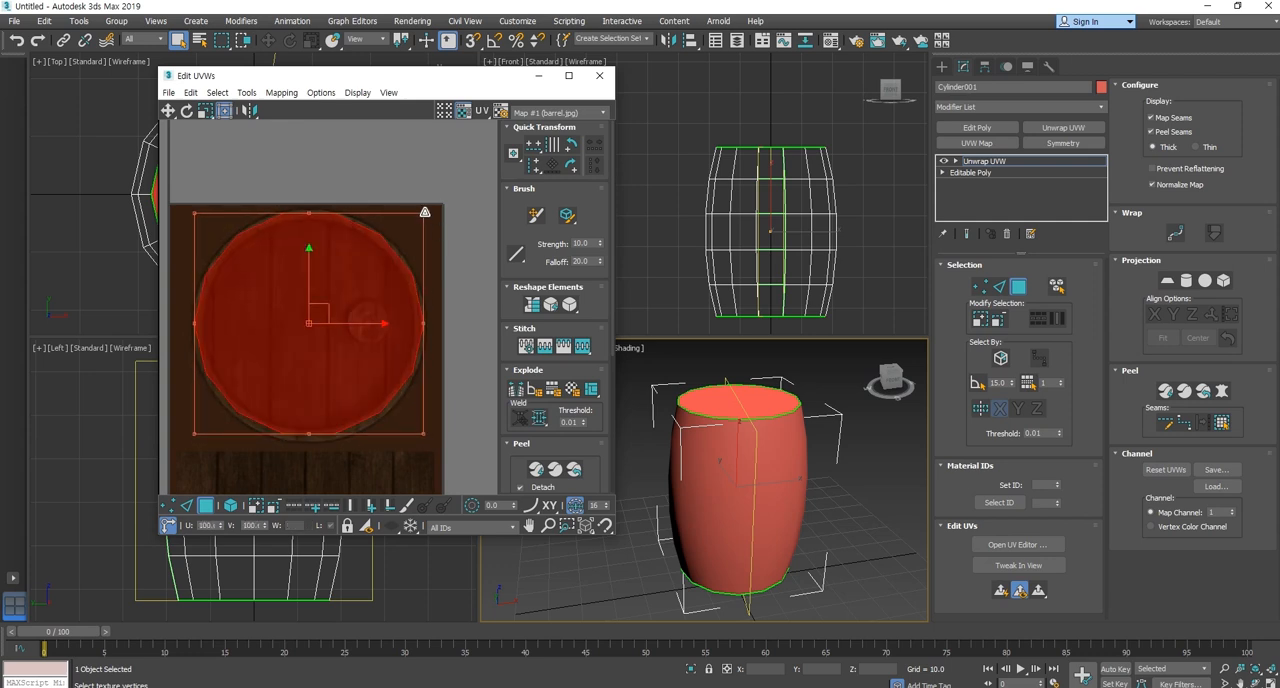
{"action": "left_click_drag", "start_coordinate": [425, 434], "coordinate": [425, 440]}
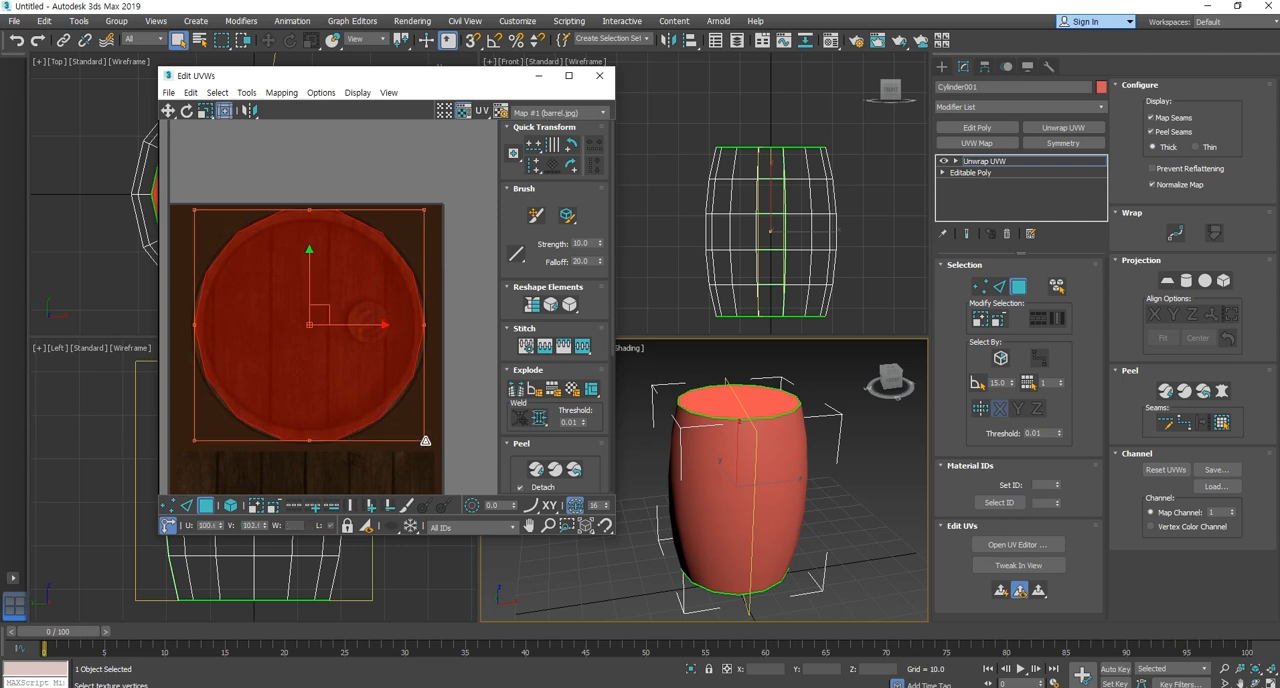
{"action": "left_click", "coordinate": [195, 323]}
{"action": "left_click_drag", "start_coordinate": [195, 210], "coordinate": [193, 210]}
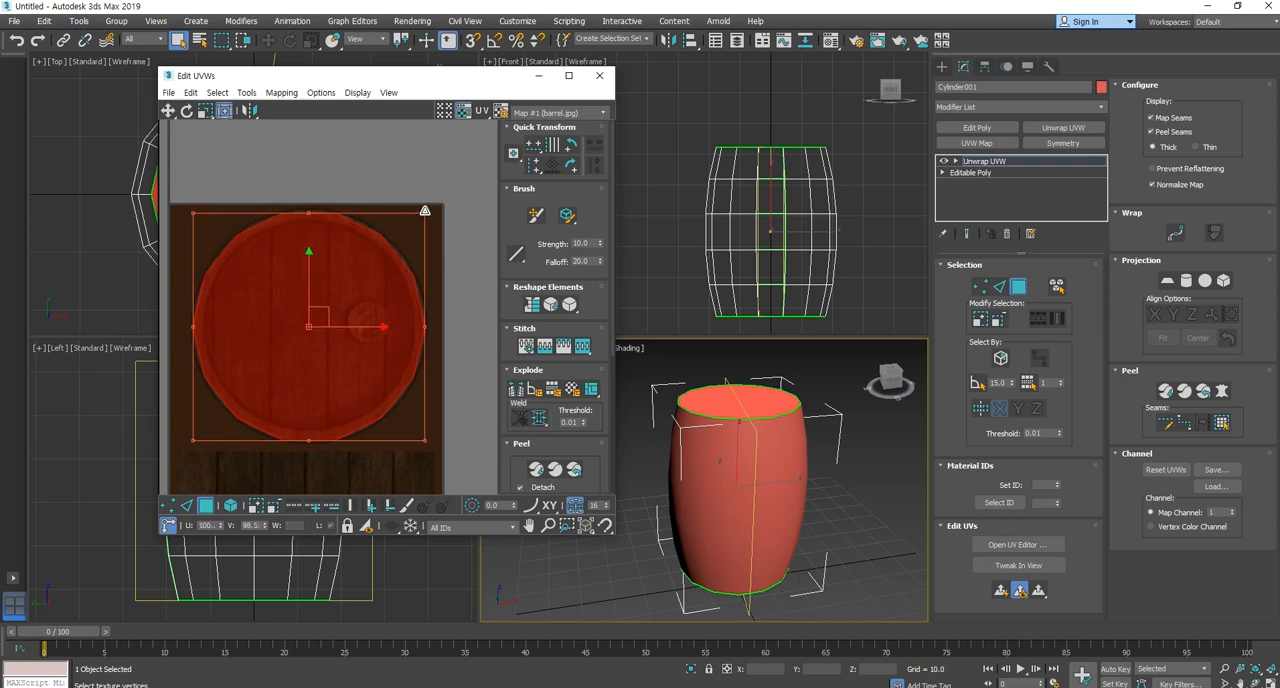
{"action": "scroll", "coordinate": [400, 290], "scroll_direction": "down", "scroll_amount": 4}
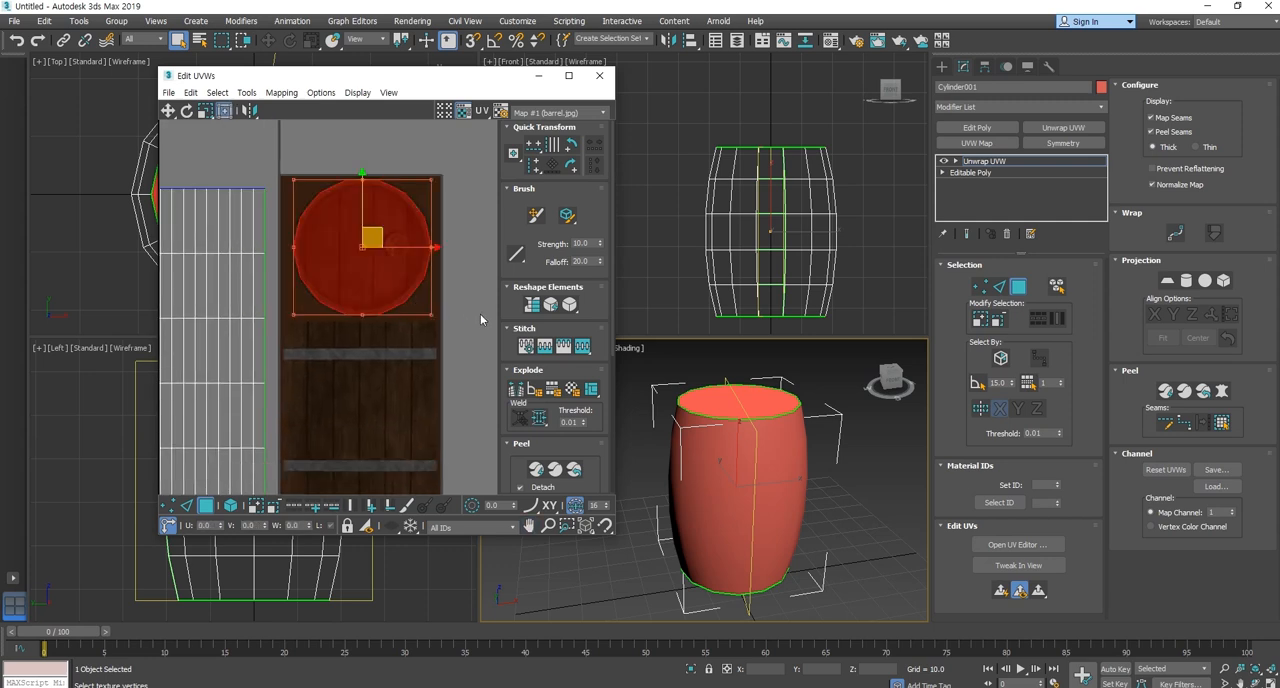
Step: Select the side UVs, then move and scale them in Freeform mode to fit the plank area below the lid of the texture
{"action": "left_click", "coordinate": [421, 370]}
{"action": "mouse_move", "coordinate": [753, 459]}
{"action": "middle_mouse_down"}
{"action": "mouse_move", "coordinate": [797, 477]}
{"action": "mouse_move", "coordinate": [757, 467]}
{"action": "middle_mouse_up"}
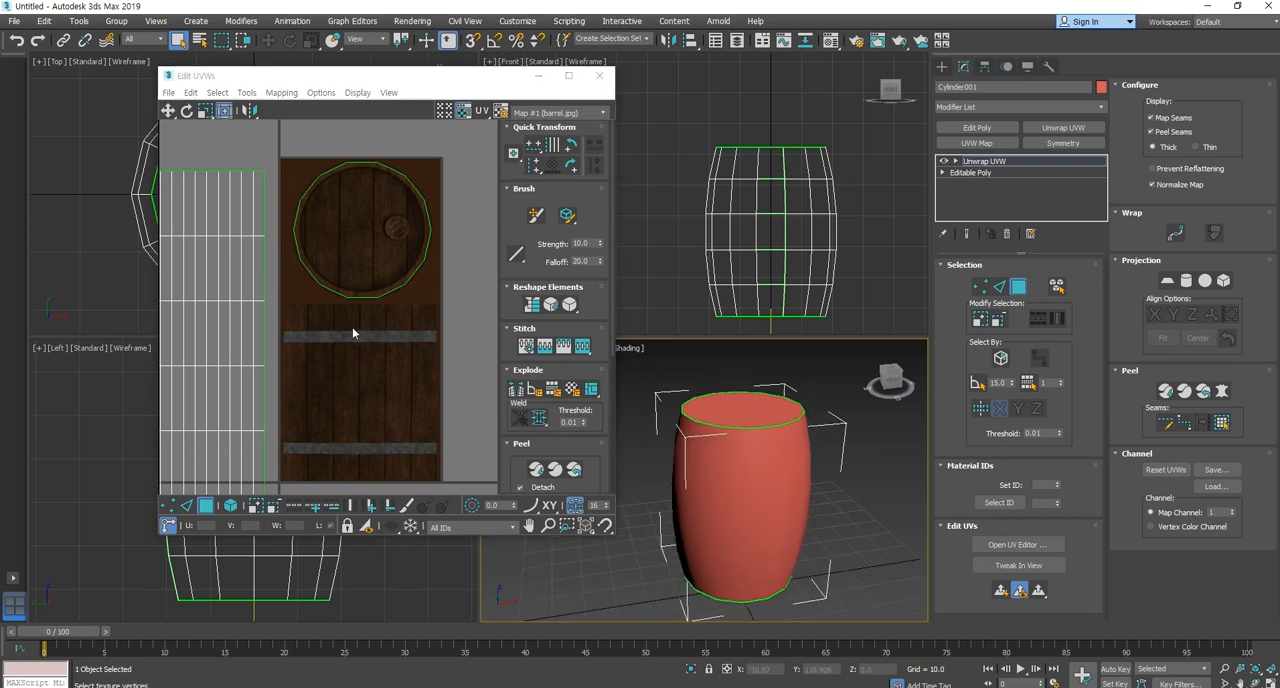
{"action": "scroll", "coordinate": [353, 327], "scroll_direction": "down", "scroll_amount": 4}
{"action": "left_click_drag", "start_coordinate": [250, 216], "coordinate": [357, 415]}
{"action": "middle_click_drag", "start_coordinate": [320, 342], "coordinate": [309, 364]}
{"action": "left_click_drag", "start_coordinate": [341, 262], "coordinate": [432, 306]}
{"action": "scroll", "coordinate": [400, 348], "scroll_direction": "up", "scroll_amount": 3}
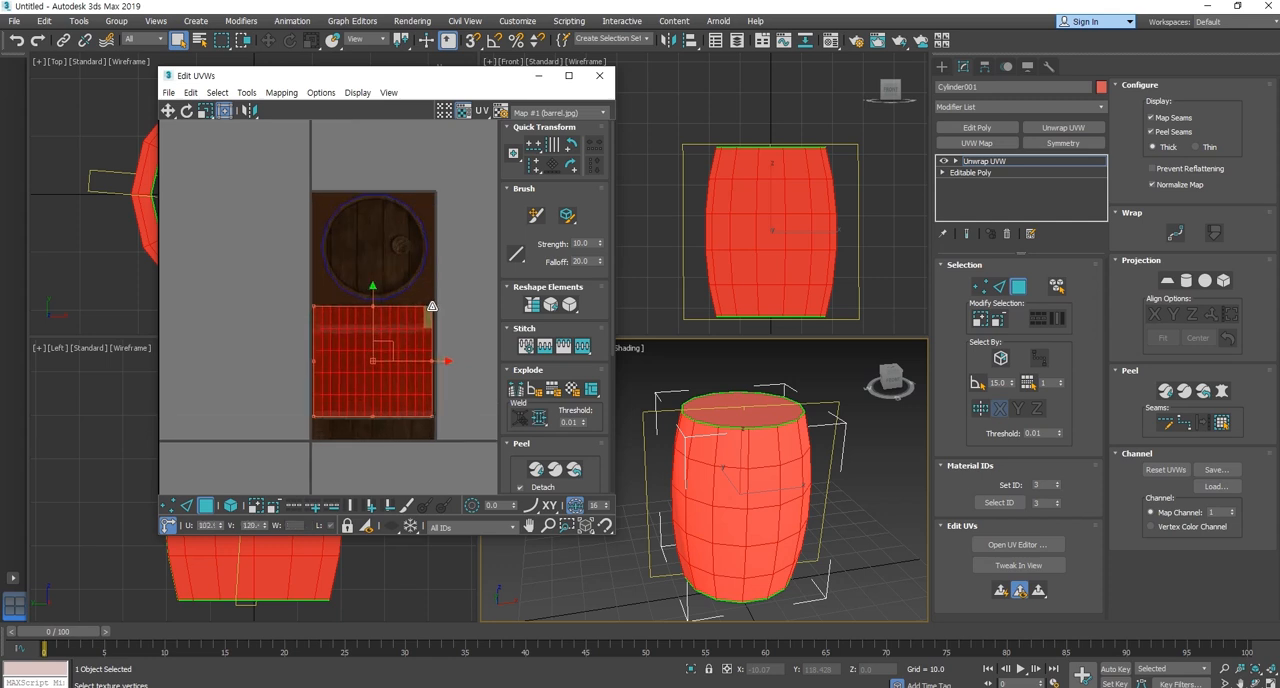
{"action": "left_click_drag", "start_coordinate": [432, 416], "coordinate": [432, 438]}
{"action": "left_click", "coordinate": [475, 413]}
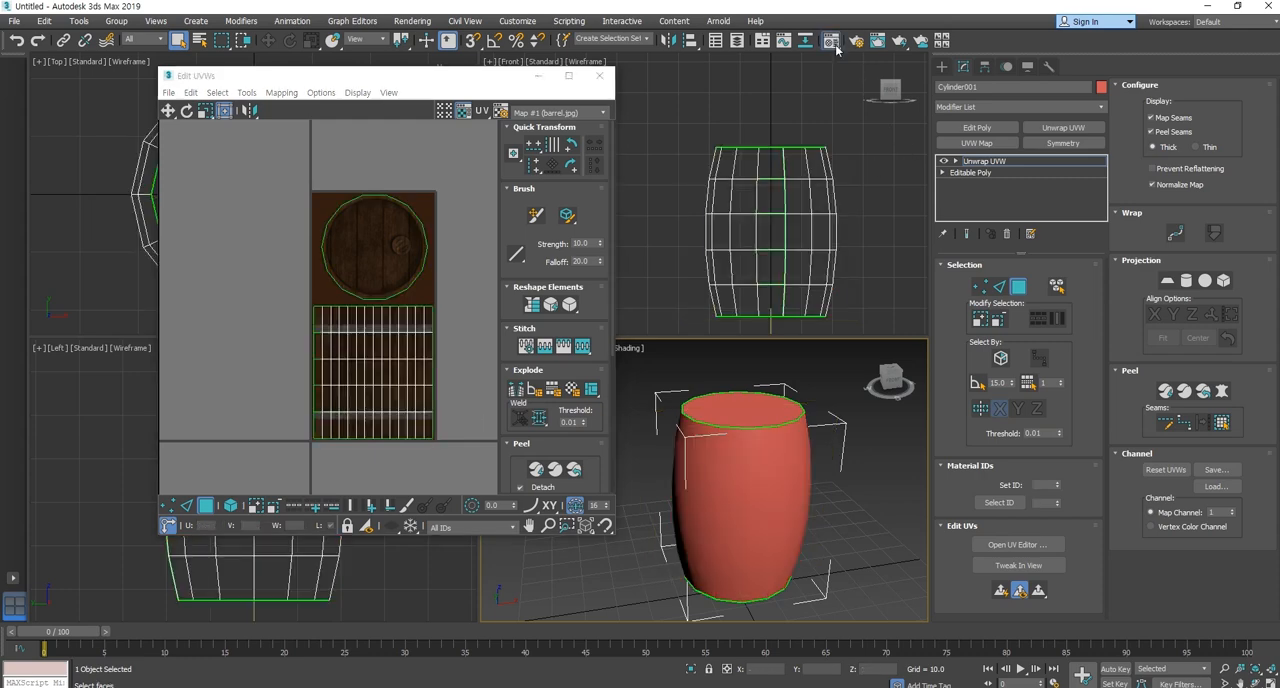
Step: Load barrel.jpg as the first material's diffuse bitmap, assign the material to the barrel and show it shaded in the viewport
{"action": "key", "text": "m"}
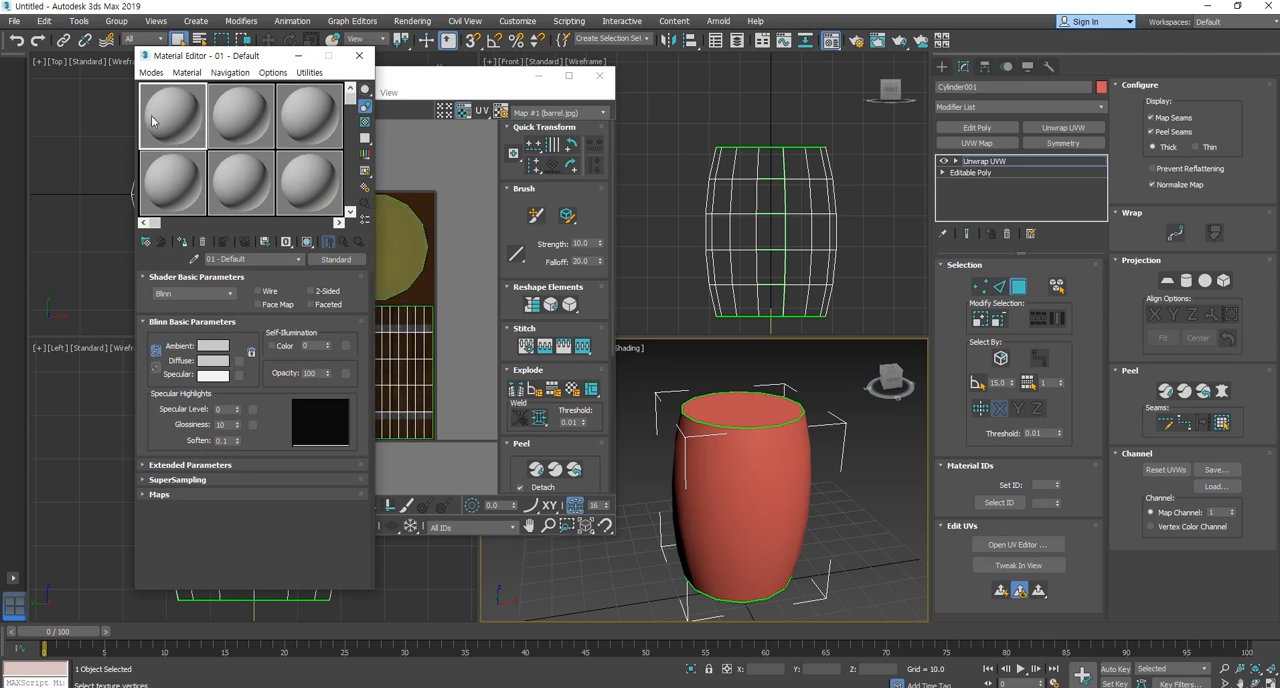
{"action": "left_click", "coordinate": [242, 360]}
{"action": "double_click", "coordinate": [661, 204]}
{"action": "double_click", "coordinate": [713, 160]}
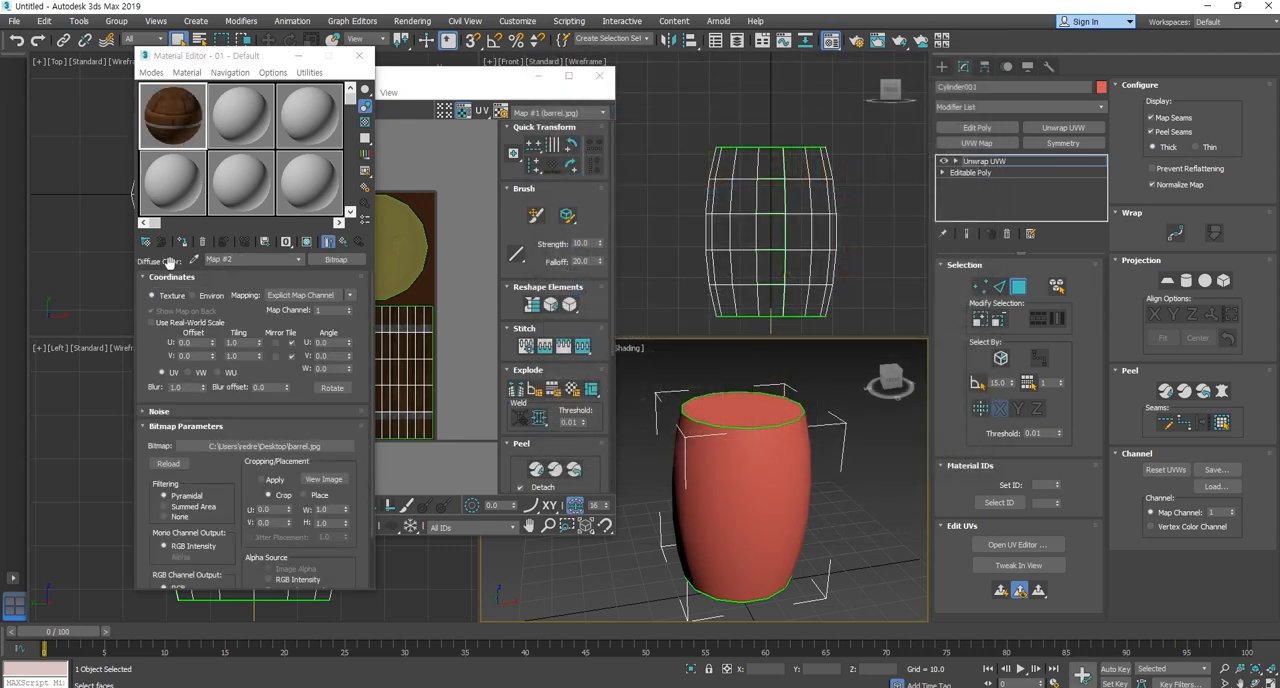
{"action": "left_click", "coordinate": [182, 243]}
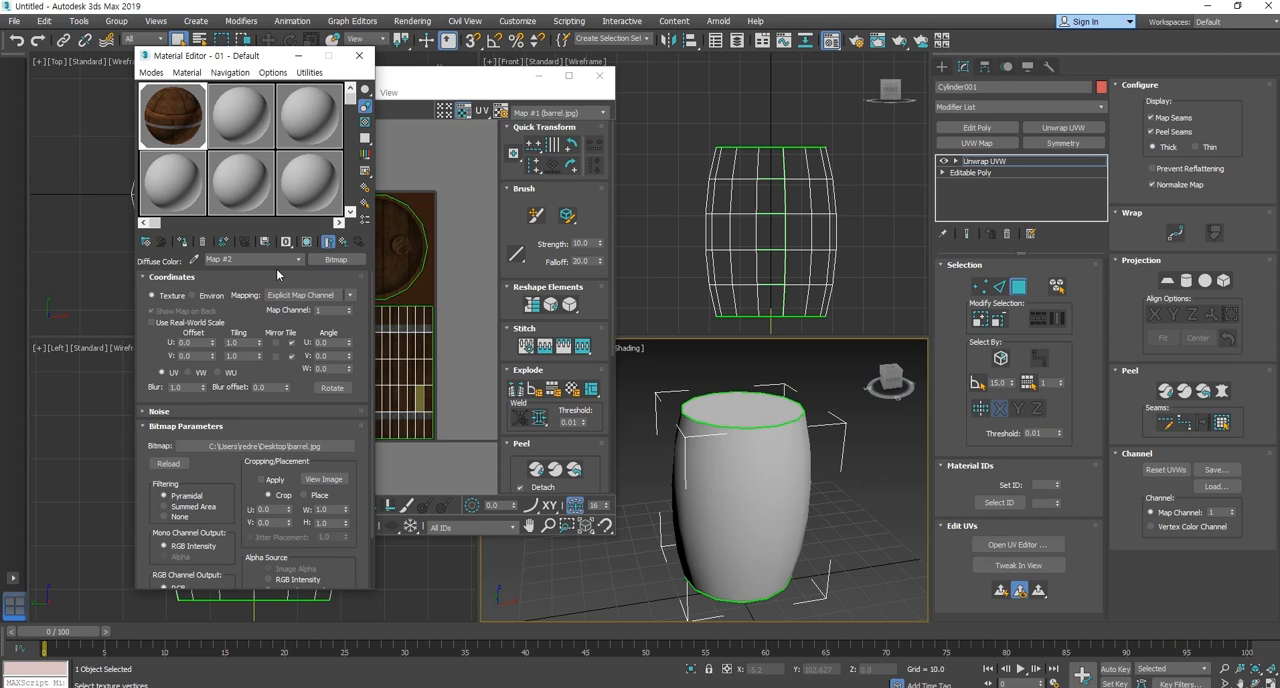
{"action": "left_click", "coordinate": [307, 243]}
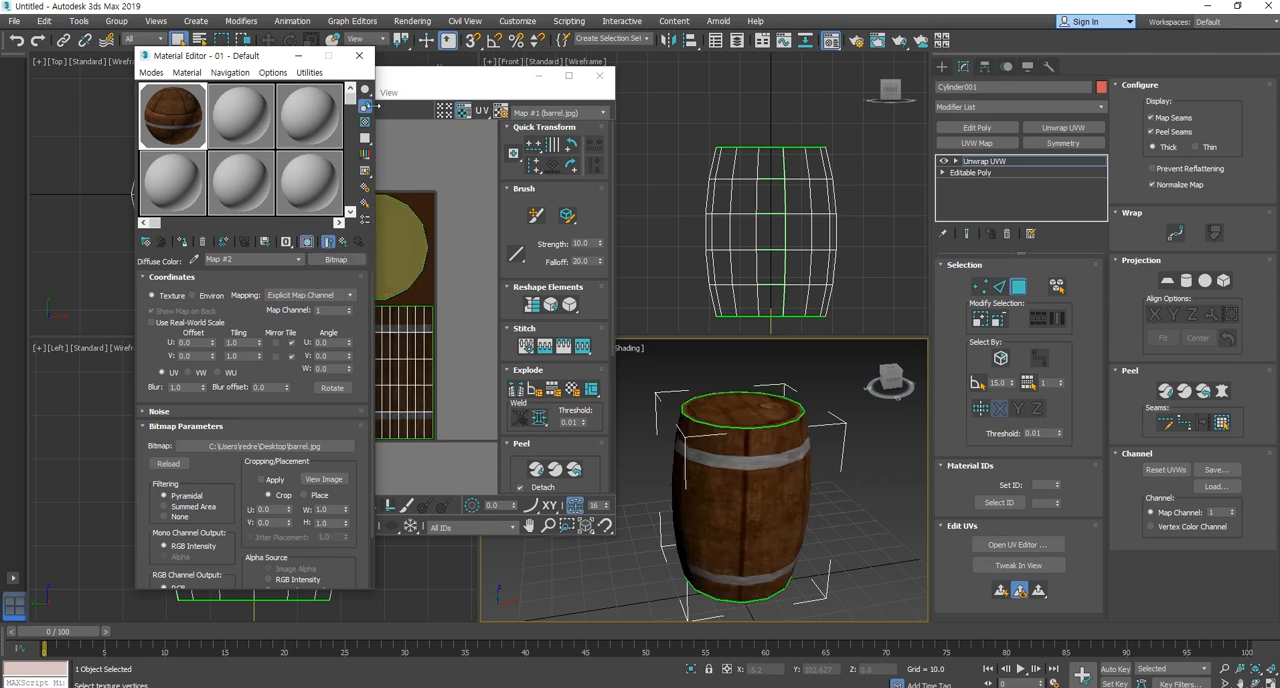
{"action": "left_click", "coordinate": [359, 55]}
Step: Inspect the textured barrel from several angles in the perspective view
{"action": "middle_click_drag", "start_coordinate": [797, 516], "coordinate": [780, 507]}
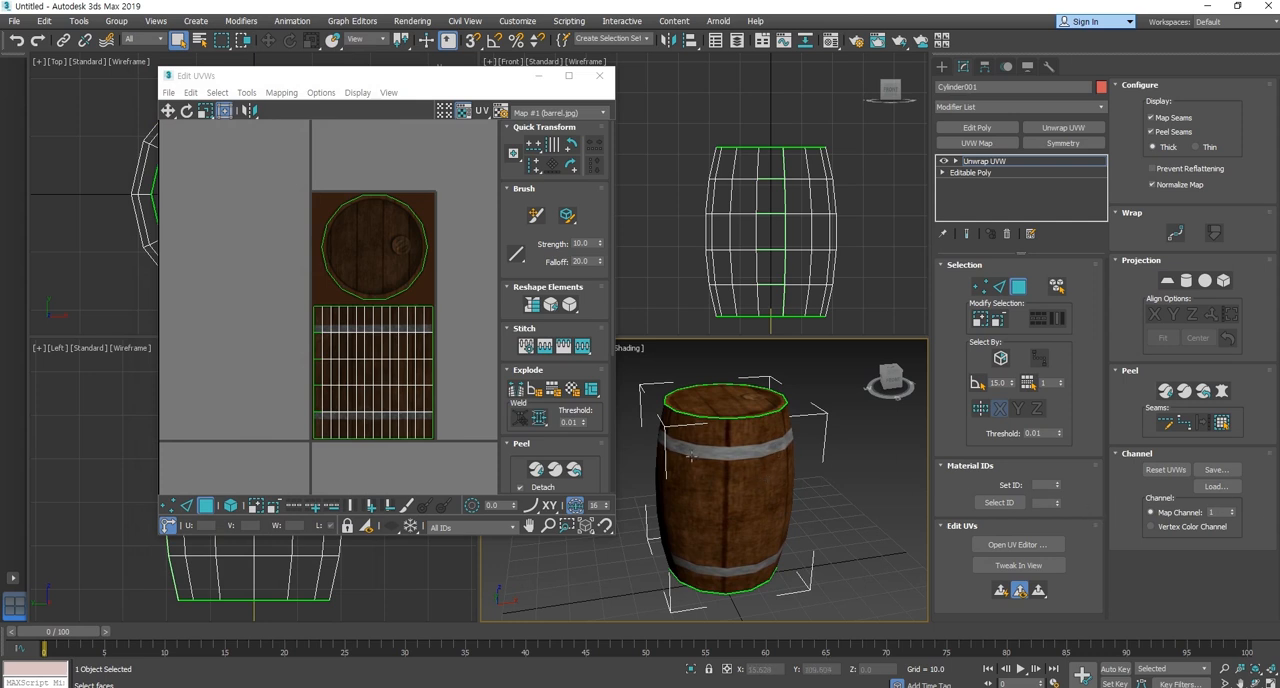
{"action": "middle_click_drag", "start_coordinate": [803, 436], "coordinate": [806, 509], "text": "alt"}
{"action": "scroll", "coordinate": [748, 466], "scroll_direction": "up", "scroll_amount": 5}
{"action": "scroll", "coordinate": [749, 468], "scroll_direction": "down", "scroll_amount": 3}
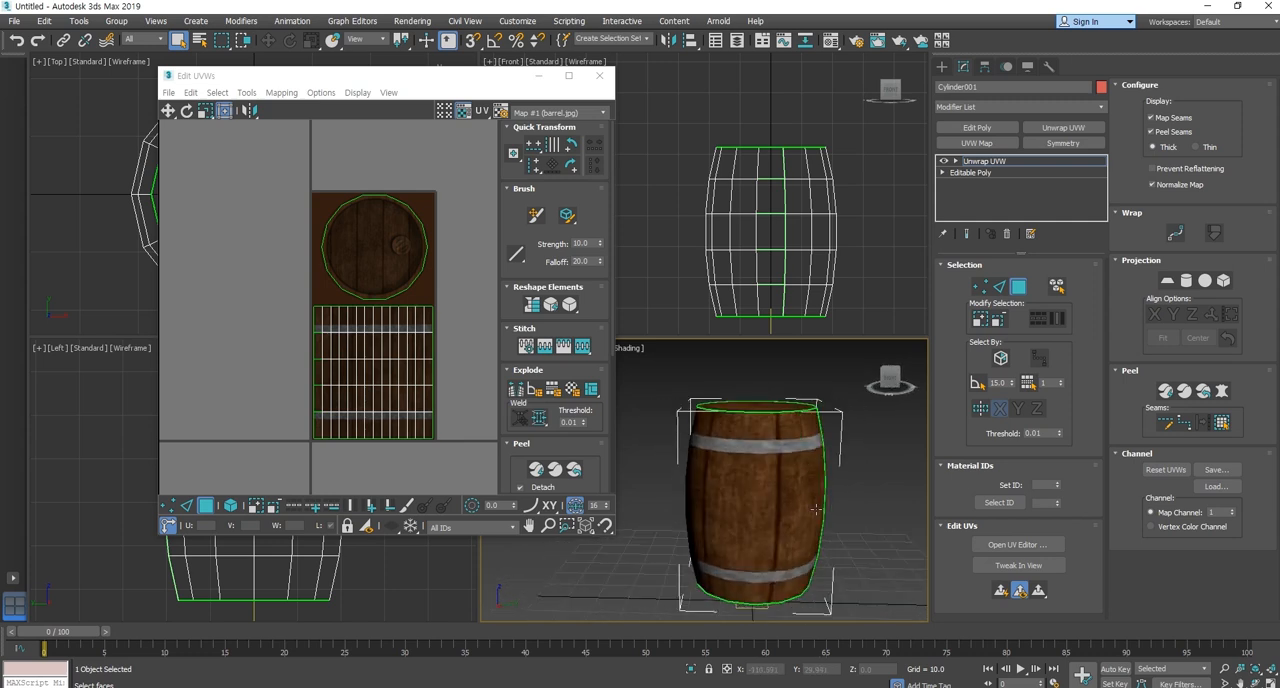
Step: Examine how the side UVs lie over the planks and metal bands of the texture
{"action": "middle_click_drag", "start_coordinate": [380, 418], "coordinate": [369, 419]}
{"action": "scroll", "coordinate": [369, 420], "scroll_direction": "down", "scroll_amount": 2}
{"action": "scroll", "coordinate": [369, 420], "scroll_direction": "up", "scroll_amount": 4}
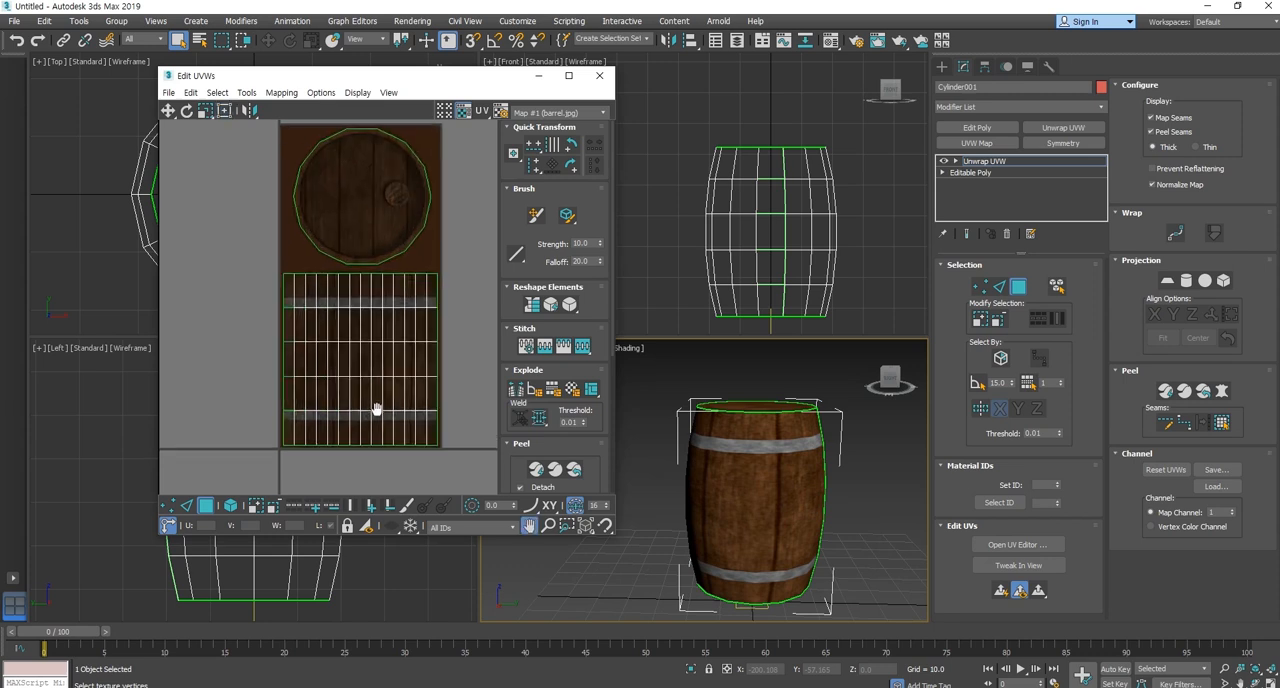
{"action": "left_click_drag", "start_coordinate": [263, 267], "coordinate": [443, 442]}
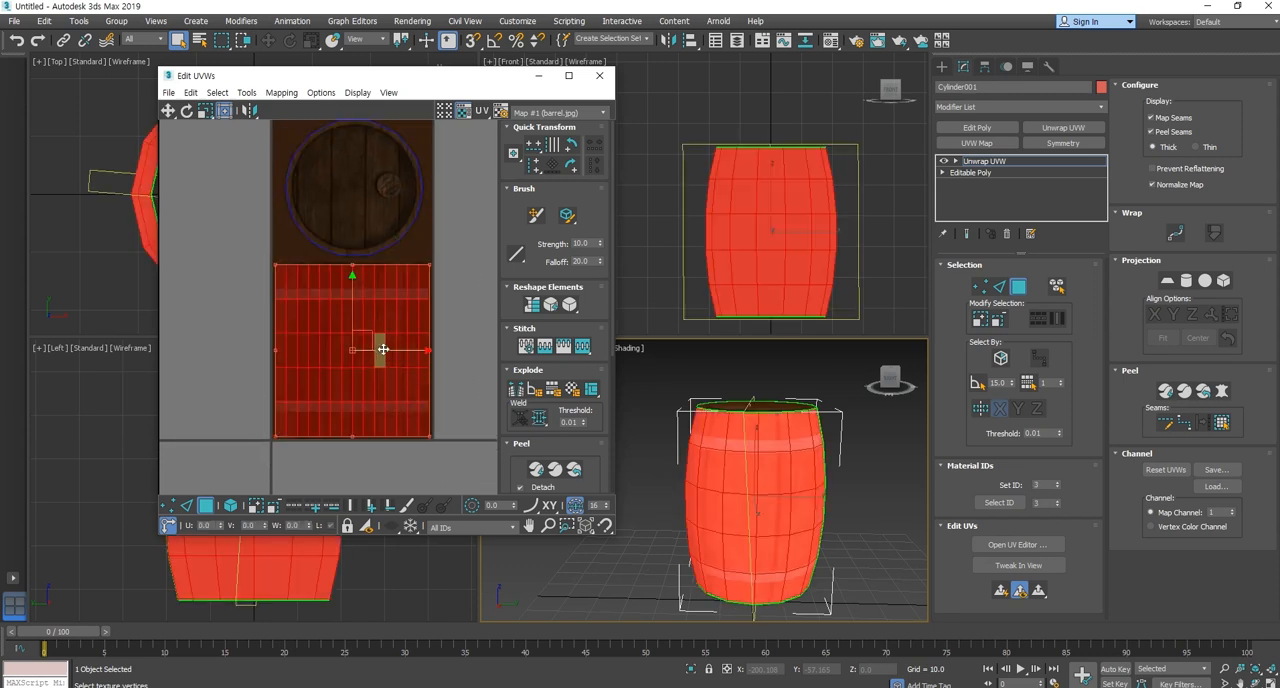
{"action": "scroll", "coordinate": [340, 385], "scroll_direction": "down", "scroll_amount": 2}
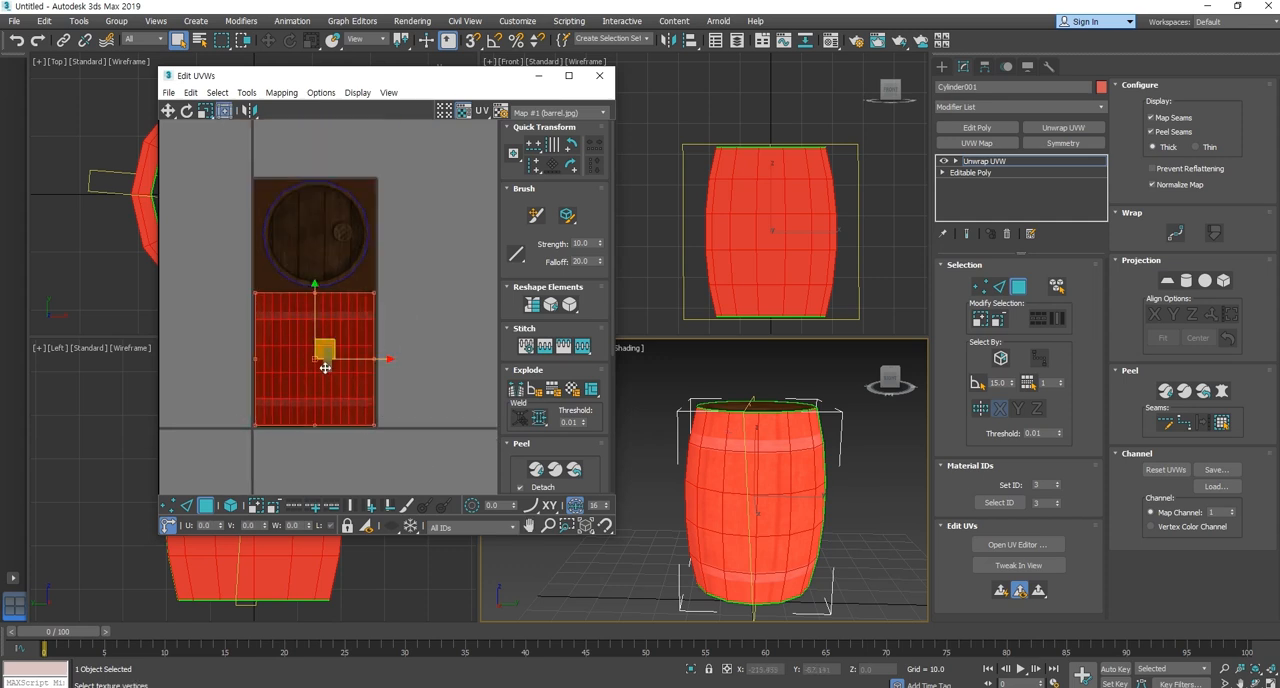
{"action": "left_click", "coordinate": [357, 445]}
{"action": "scroll", "coordinate": [357, 436], "scroll_direction": "up", "scroll_amount": 4}
{"action": "scroll", "coordinate": [366, 449], "scroll_direction": "down", "scroll_amount": 1}
{"action": "scroll", "coordinate": [366, 451], "scroll_direction": "up", "scroll_amount": 2}
{"action": "scroll", "coordinate": [373, 457], "scroll_direction": "down", "scroll_amount": 2}
{"action": "left_click", "coordinate": [382, 414]}
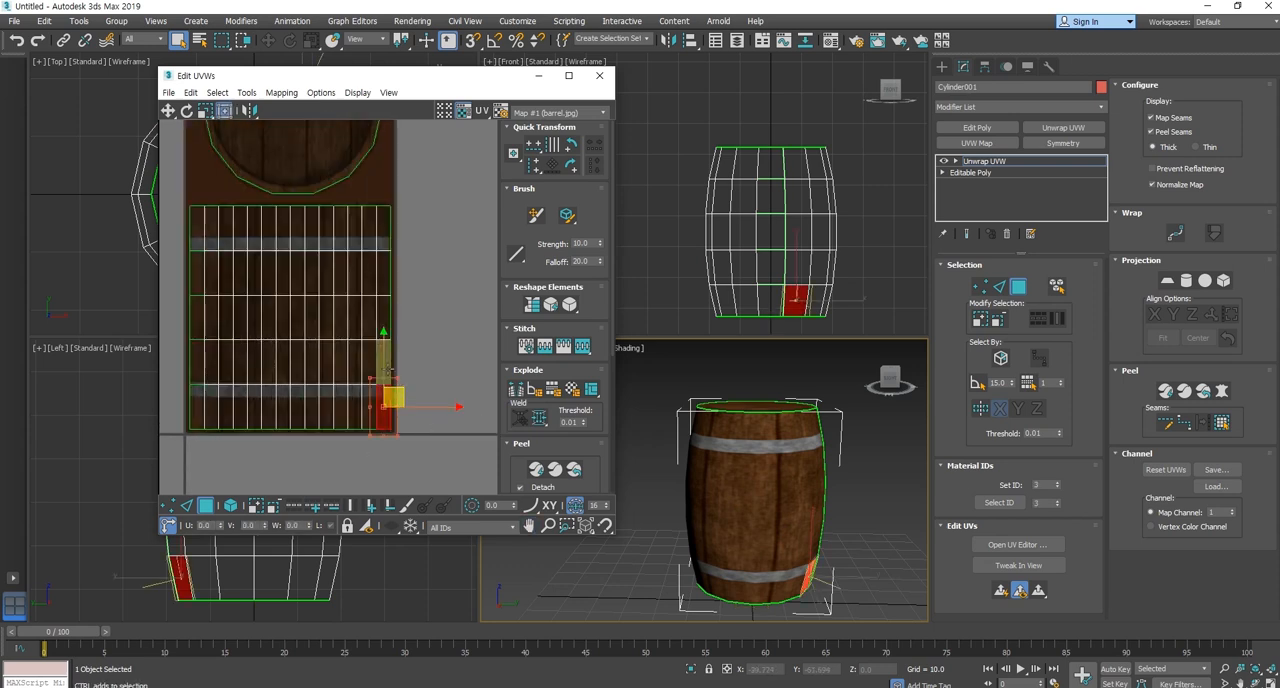
Step: Select a full vertical column of side faces on the barrel to locate it in the UV layout, then clear the selection
{"action": "left_click", "coordinate": [768, 442]}
{"action": "left_click", "coordinate": [776, 474], "text": "ctrl"}
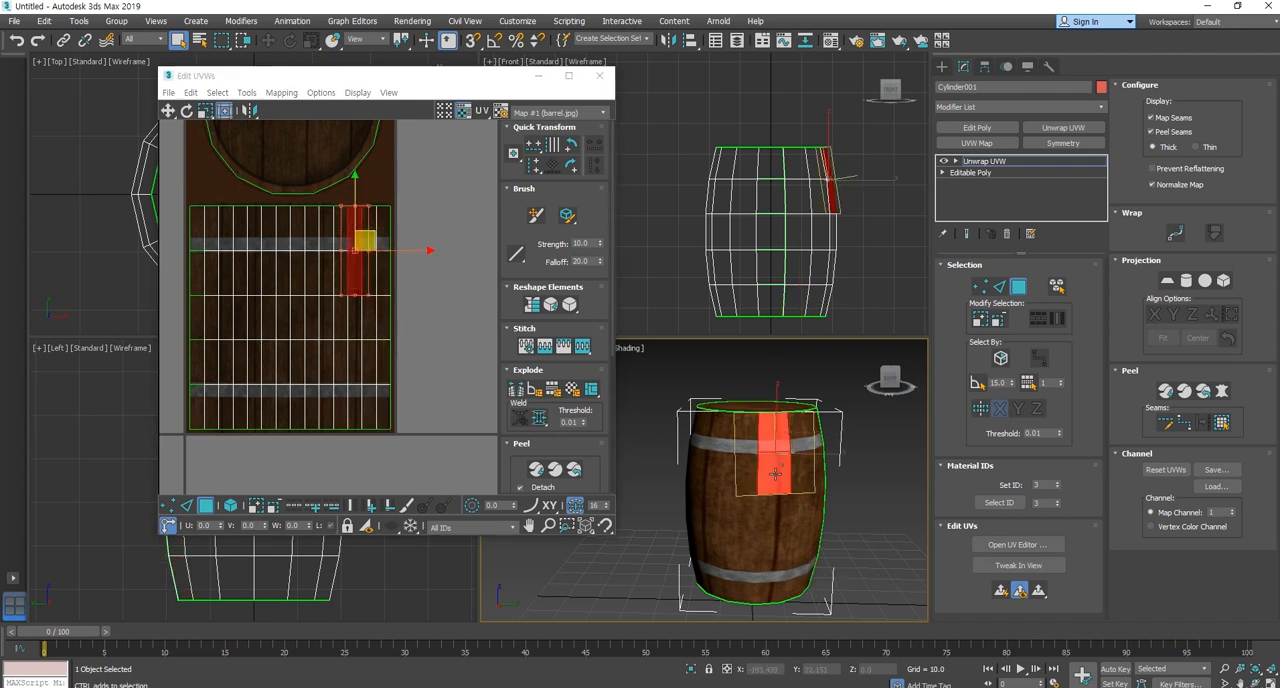
{"action": "left_click", "coordinate": [774, 519], "text": "ctrl"}
{"action": "left_click", "coordinate": [777, 560], "text": "ctrl"}
{"action": "left_click", "coordinate": [771, 585], "text": "ctrl"}
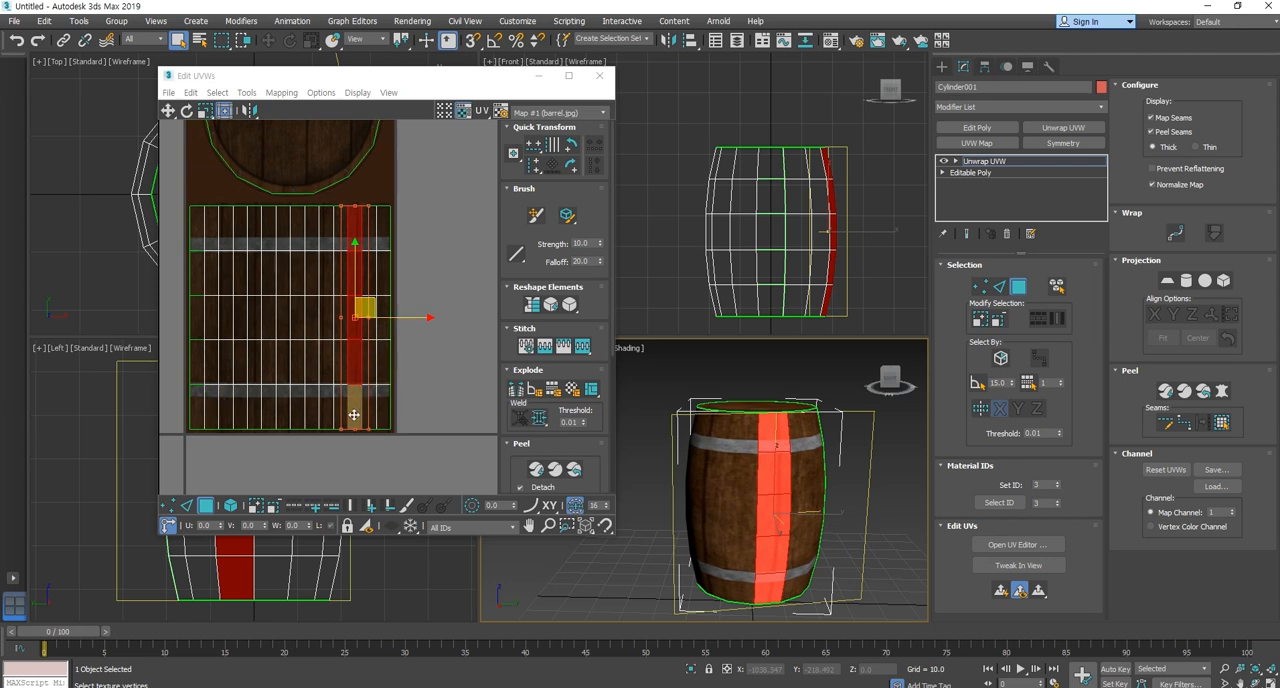
{"action": "left_click", "coordinate": [423, 305]}
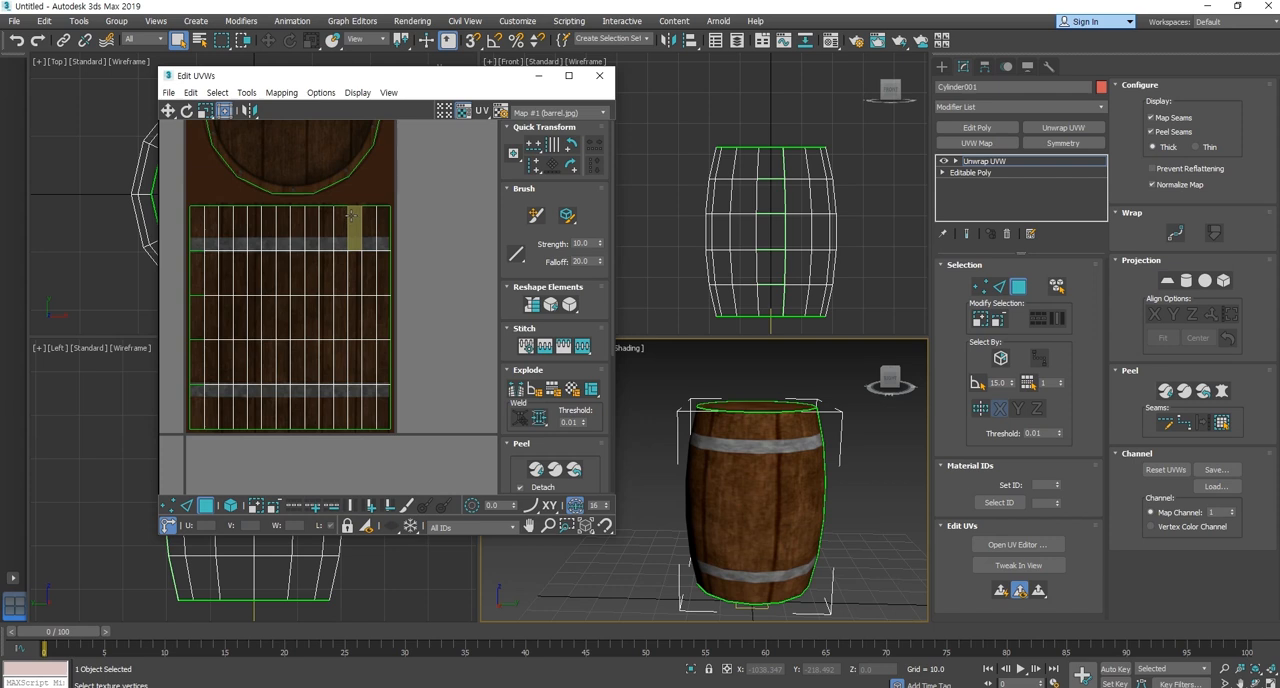
Step: Stretch the side UVs horizontally well beyond the texture's right edge so that the planks repeat around the barrel
{"action": "scroll", "coordinate": [254, 266], "scroll_direction": "down", "scroll_amount": 1}
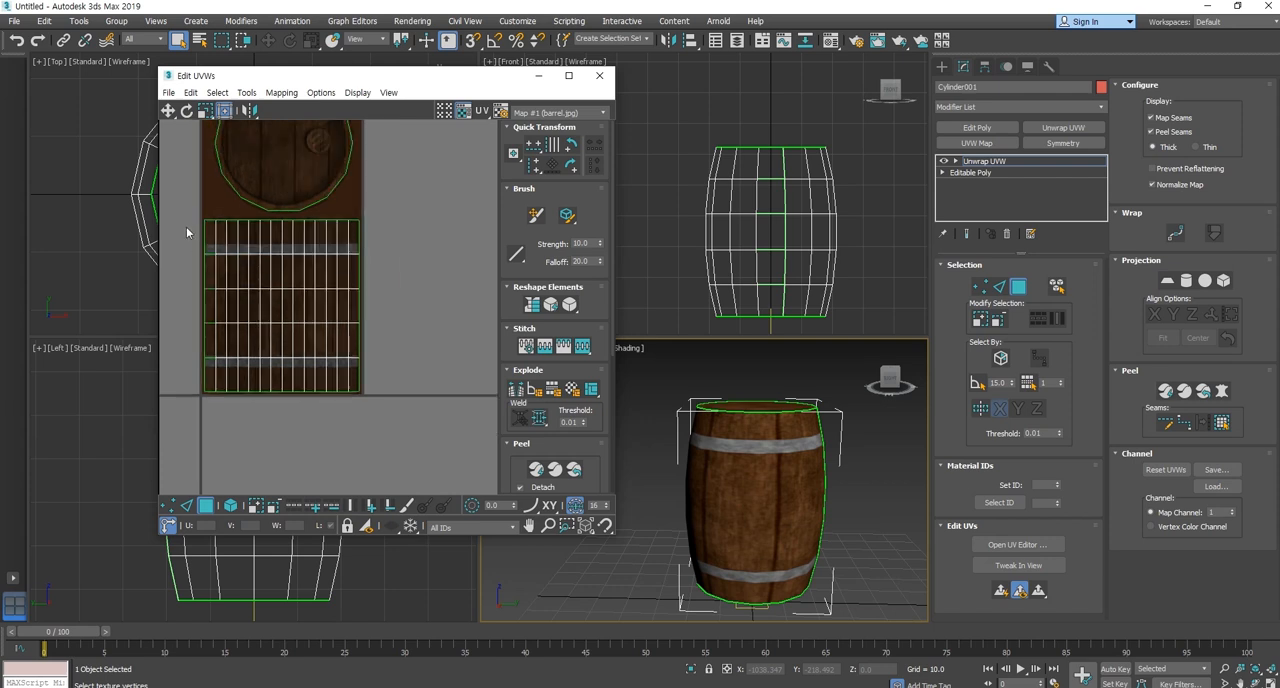
{"action": "left_click_drag", "start_coordinate": [189, 216], "coordinate": [424, 417]}
{"action": "middle_click_drag", "start_coordinate": [378, 396], "coordinate": [368, 420]}
{"action": "left_click_drag", "start_coordinate": [351, 413], "coordinate": [624, 416]}
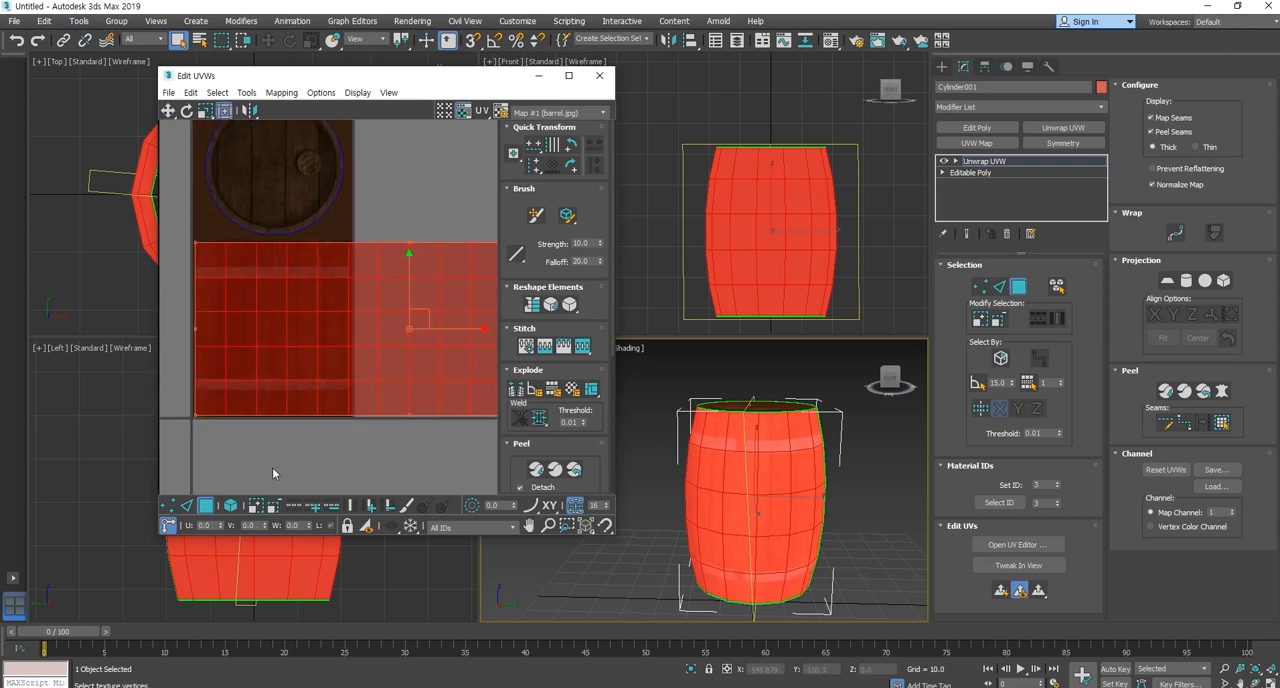
{"action": "middle_click_drag", "start_coordinate": [361, 448], "coordinate": [322, 444]}
{"action": "left_click", "coordinate": [325, 457]}
Step: Pick a vertical column of barrel faces to find its place in the widened side UVs, then deselect it
{"action": "mouse_move", "coordinate": [731, 515]}
{"action": "middle_mouse_down"}
{"action": "mouse_move", "coordinate": [698, 518]}
{"action": "mouse_move", "coordinate": [723, 525]}
{"action": "middle_mouse_up"}
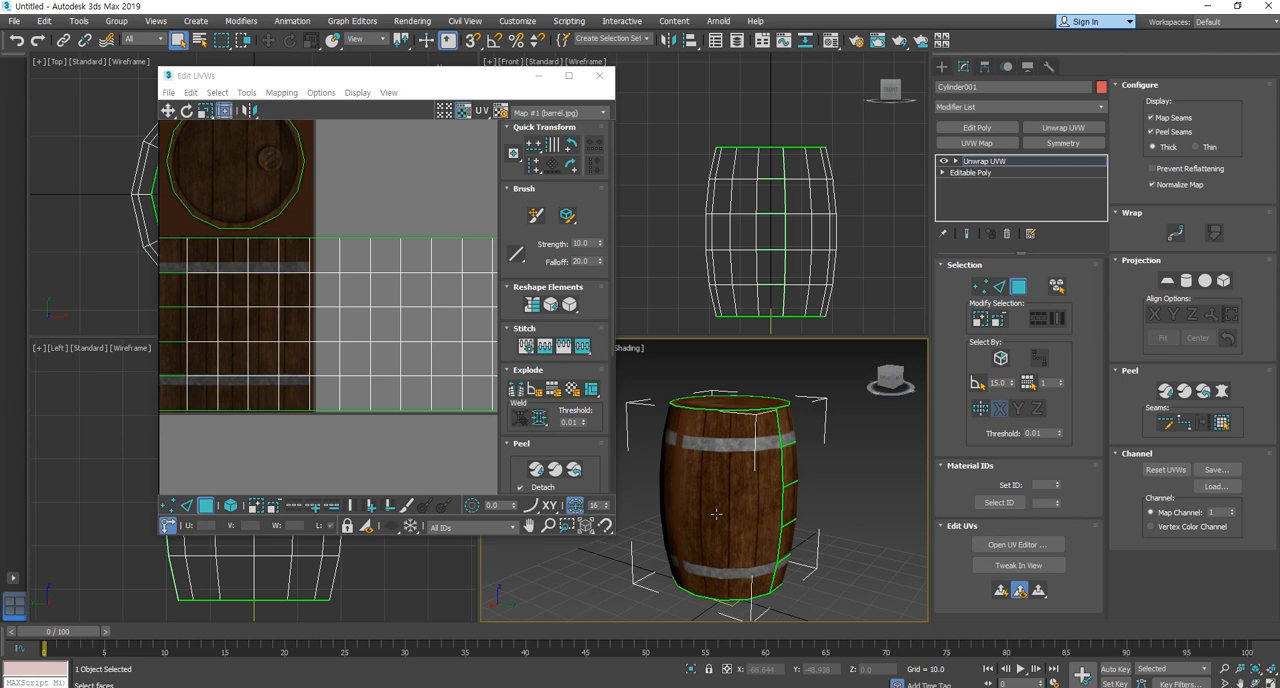
{"action": "left_click", "coordinate": [747, 427]}
{"action": "left_click", "coordinate": [746, 462], "text": "ctrl"}
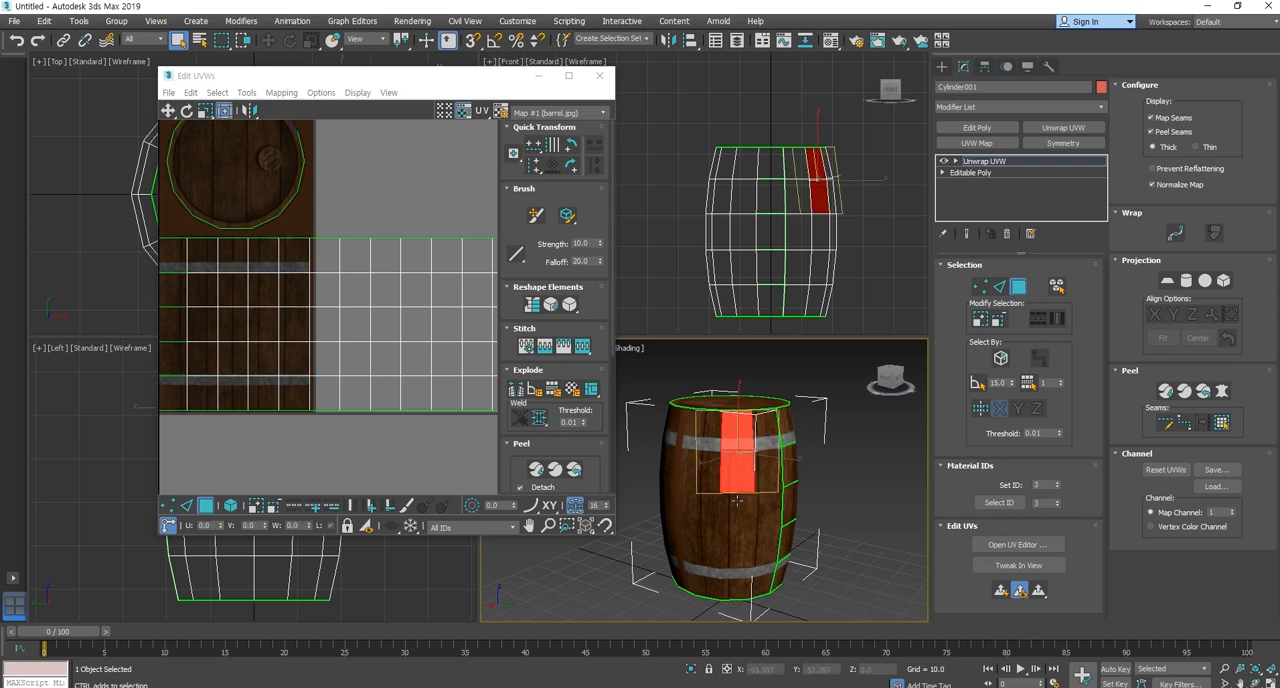
{"action": "left_click", "coordinate": [736, 507], "text": "ctrl"}
{"action": "left_click", "coordinate": [736, 545], "text": "ctrl"}
{"action": "left_click", "coordinate": [737, 583], "text": "ctrl"}
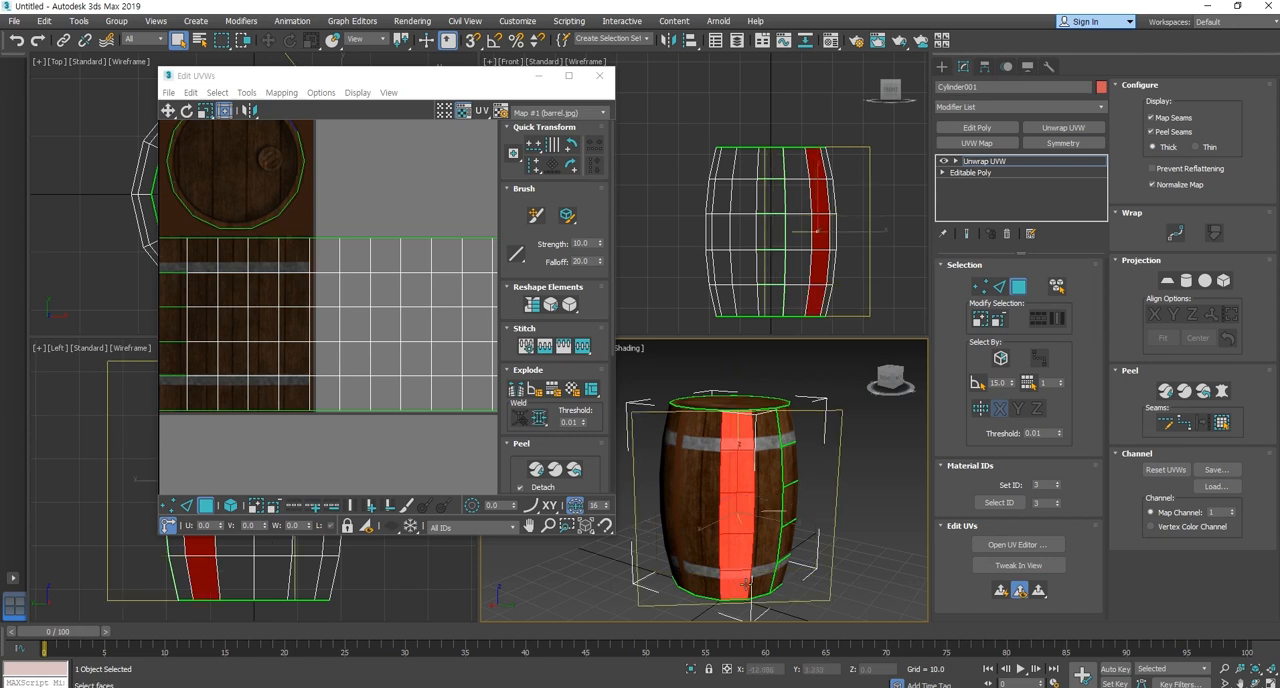
{"action": "scroll", "coordinate": [315, 362], "scroll_direction": "down", "scroll_amount": 3}
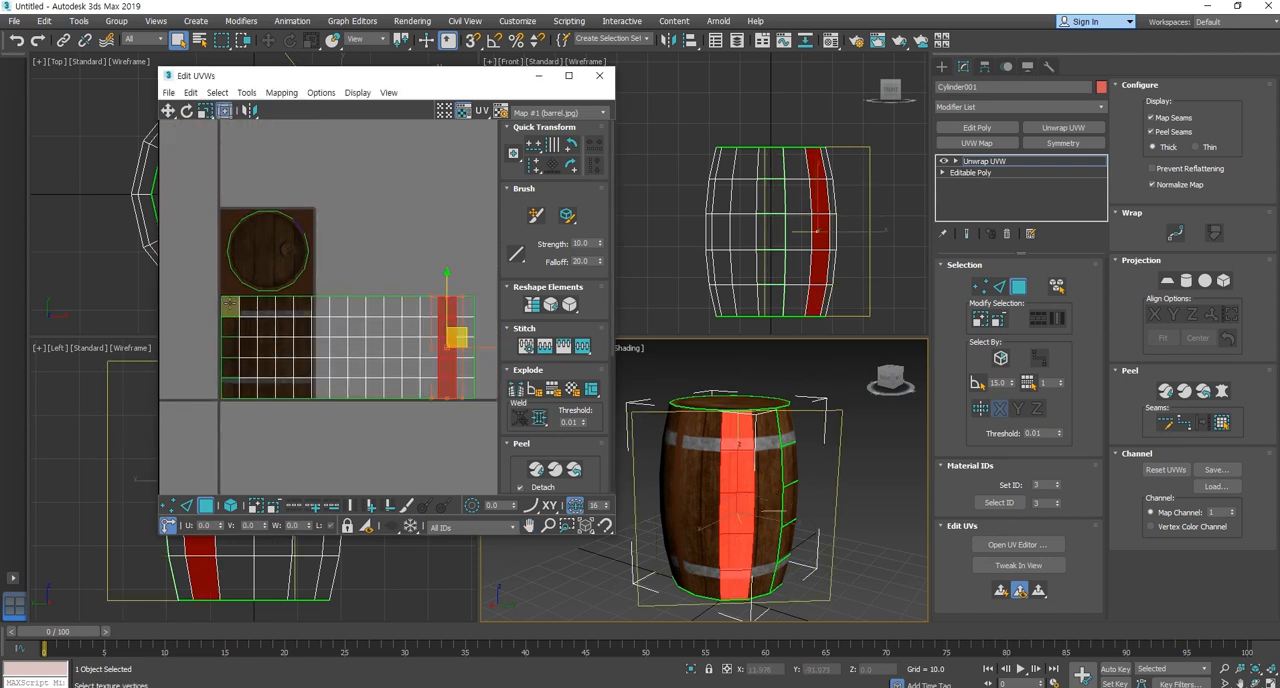
{"action": "left_click", "coordinate": [368, 422]}
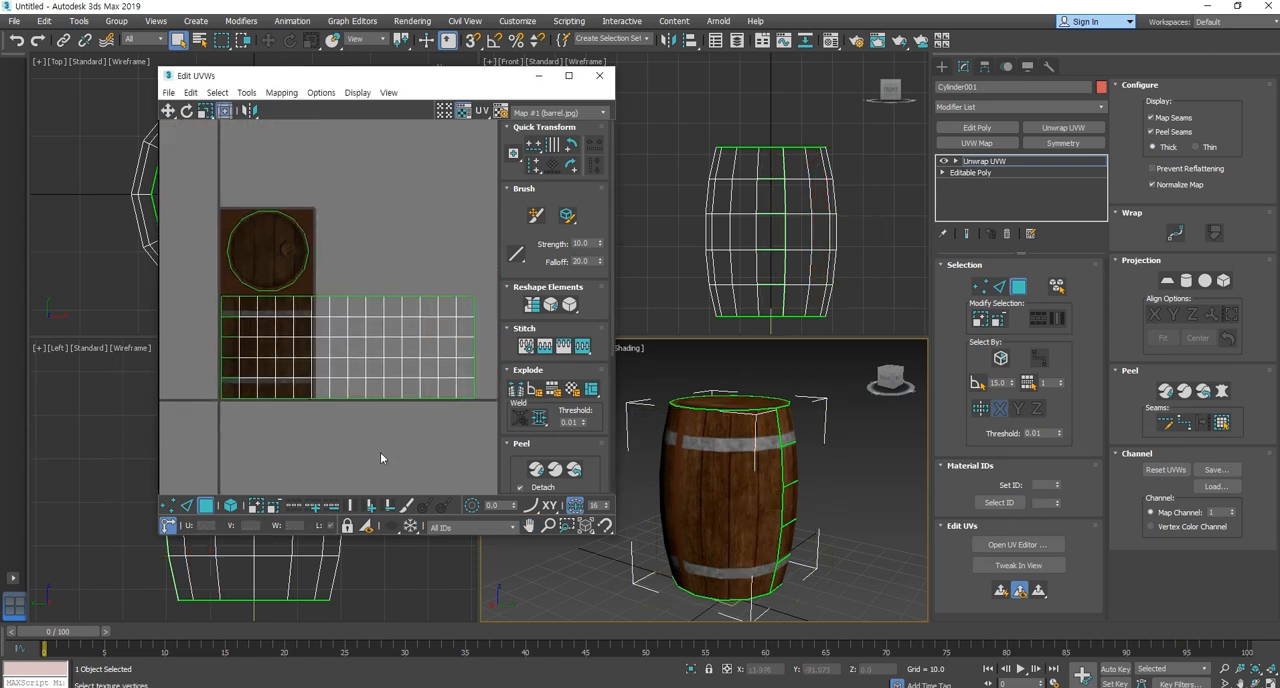
Step: Select all the side UVs, move them off the texture to its upper right and clear the selection
{"action": "scroll", "coordinate": [350, 410], "scroll_direction": "up", "scroll_amount": 3}
{"action": "scroll", "coordinate": [313, 377], "scroll_direction": "up", "scroll_amount": 3}
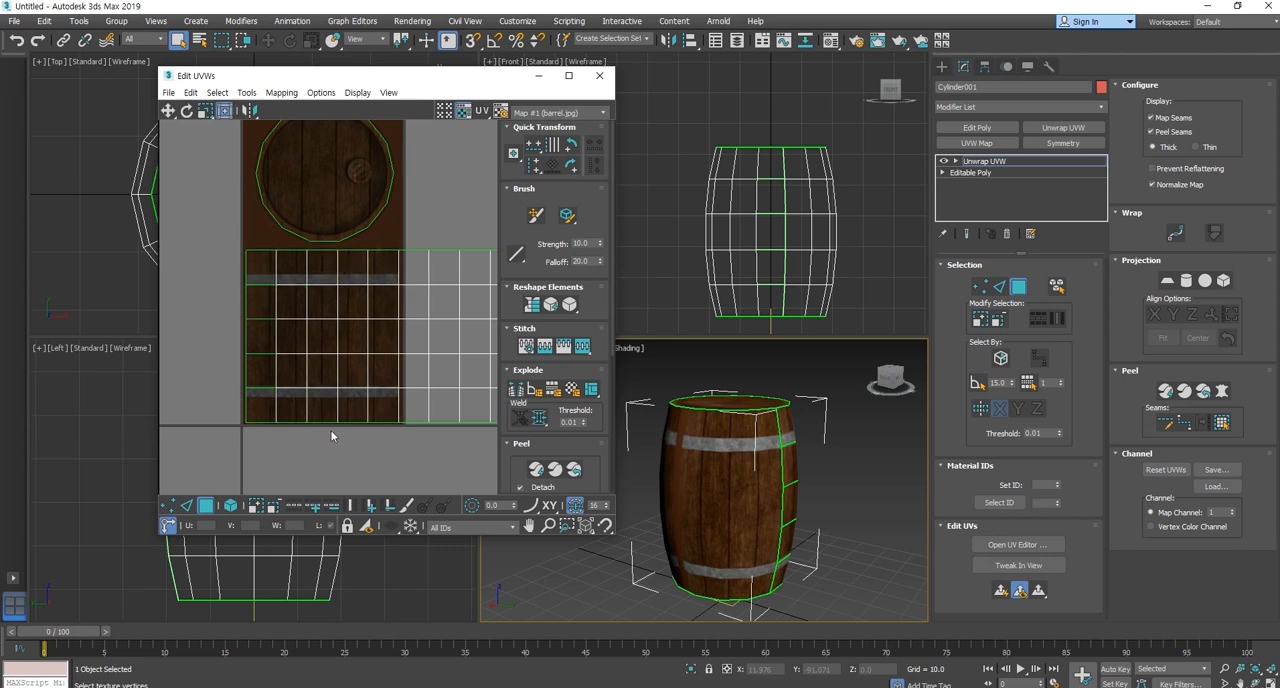
{"action": "middle_click_drag", "start_coordinate": [428, 434], "coordinate": [315, 432]}
{"action": "scroll", "coordinate": [315, 410], "scroll_direction": "down", "scroll_amount": 2}
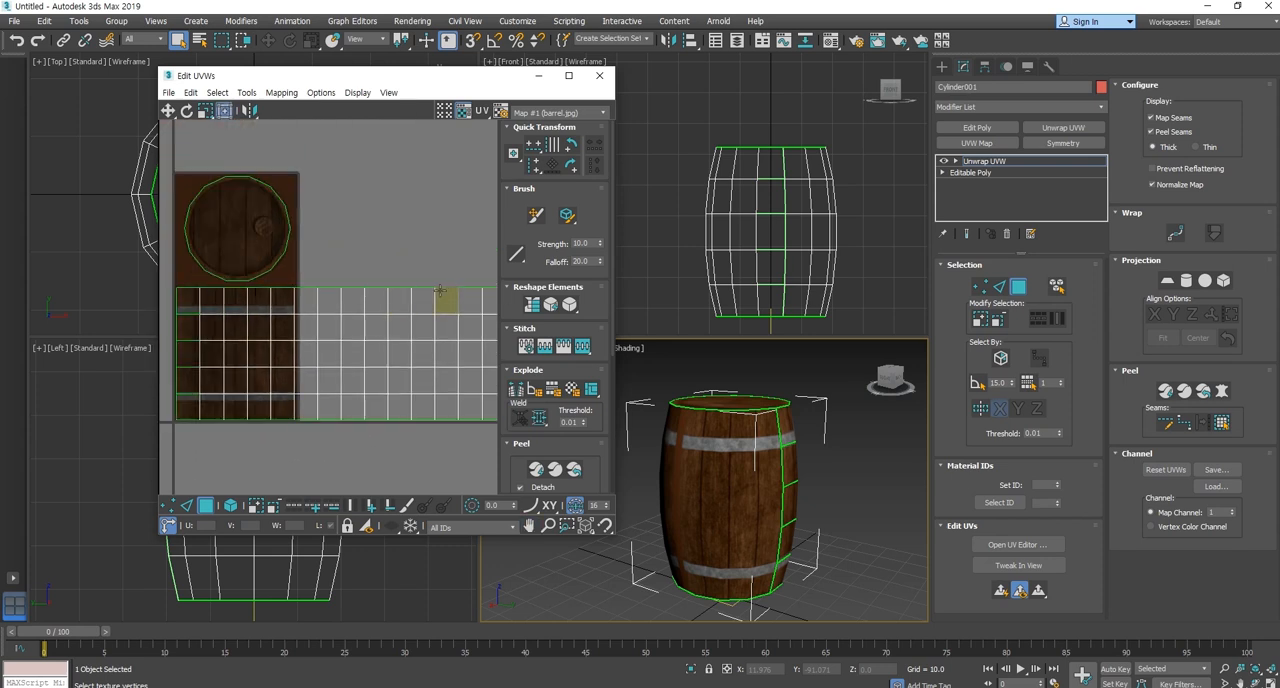
{"action": "scroll", "coordinate": [410, 315], "scroll_direction": "down", "scroll_amount": 1}
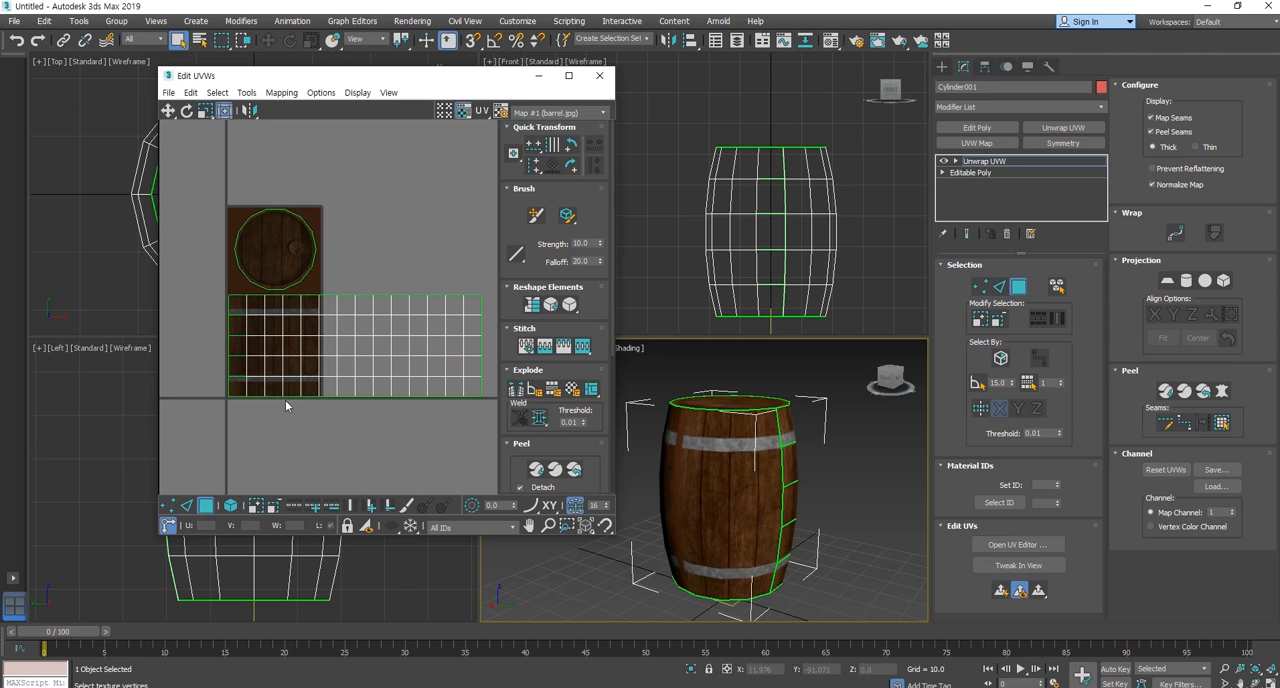
{"action": "left_click_drag", "start_coordinate": [208, 296], "coordinate": [515, 466]}
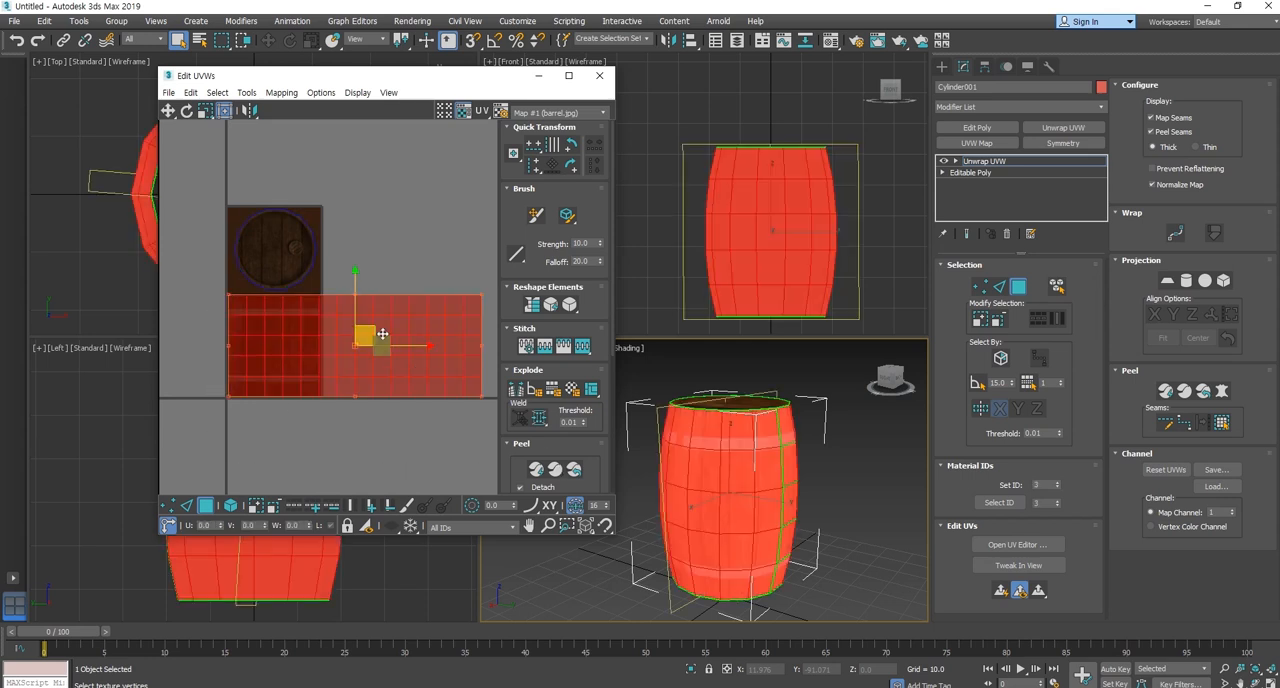
{"action": "left_click_drag", "start_coordinate": [349, 306], "coordinate": [518, 245]}
{"action": "scroll", "coordinate": [291, 358], "scroll_direction": "up", "scroll_amount": 3}
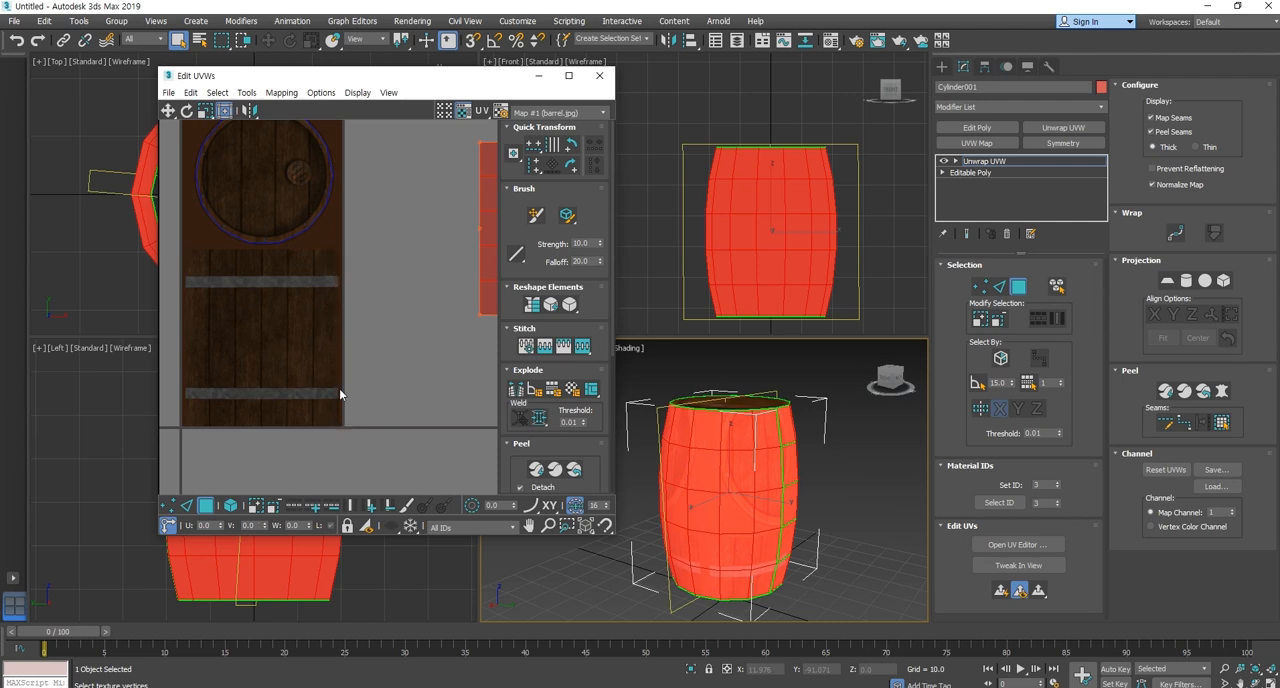
{"action": "scroll", "coordinate": [340, 428], "scroll_direction": "up", "scroll_amount": 3}
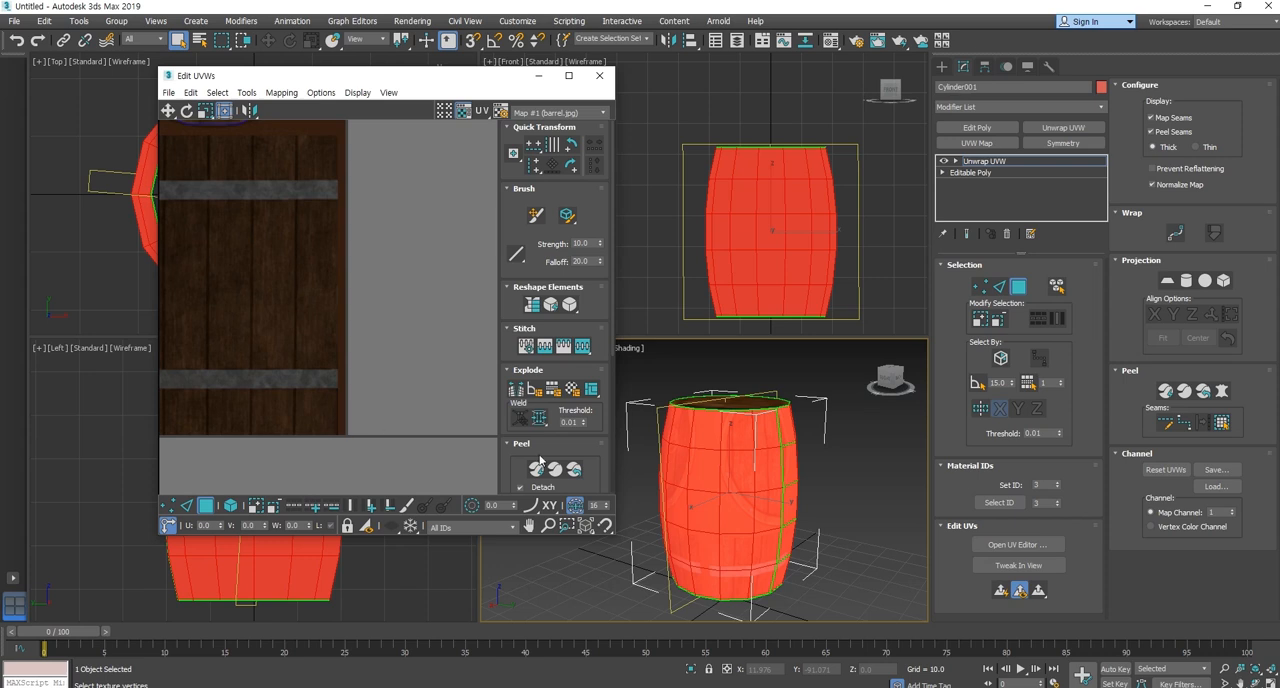
{"action": "left_click", "coordinate": [810, 503]}
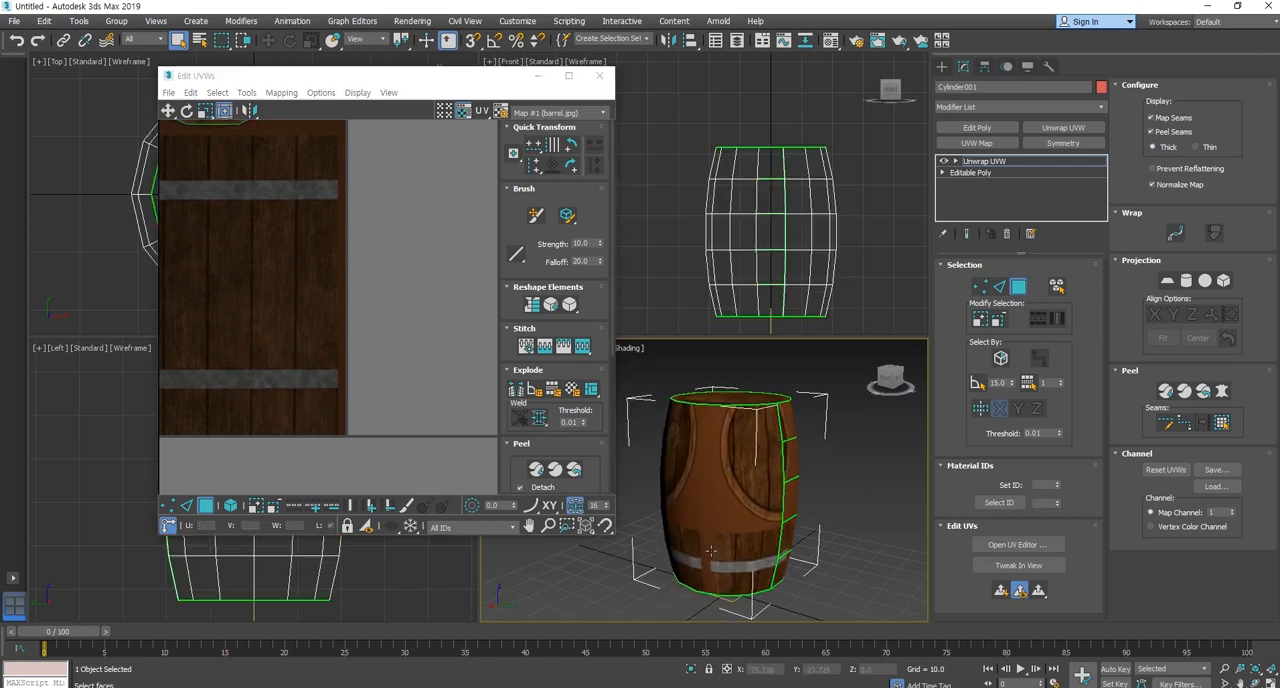
Step: Examine the uncovered plank and metal band area of the texture and compare it with the barrel's side
{"action": "middle_click_drag", "start_coordinate": [395, 350], "coordinate": [472, 375]}
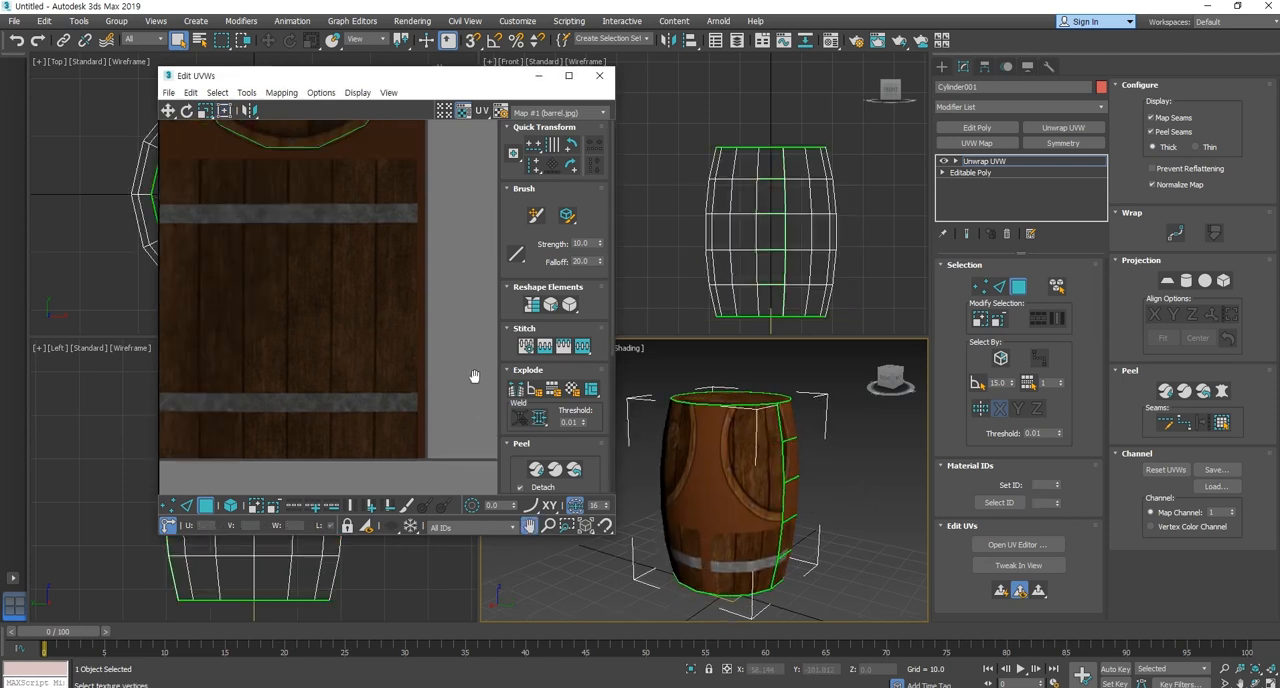
{"action": "scroll", "coordinate": [420, 358], "scroll_direction": "down", "scroll_amount": 3}
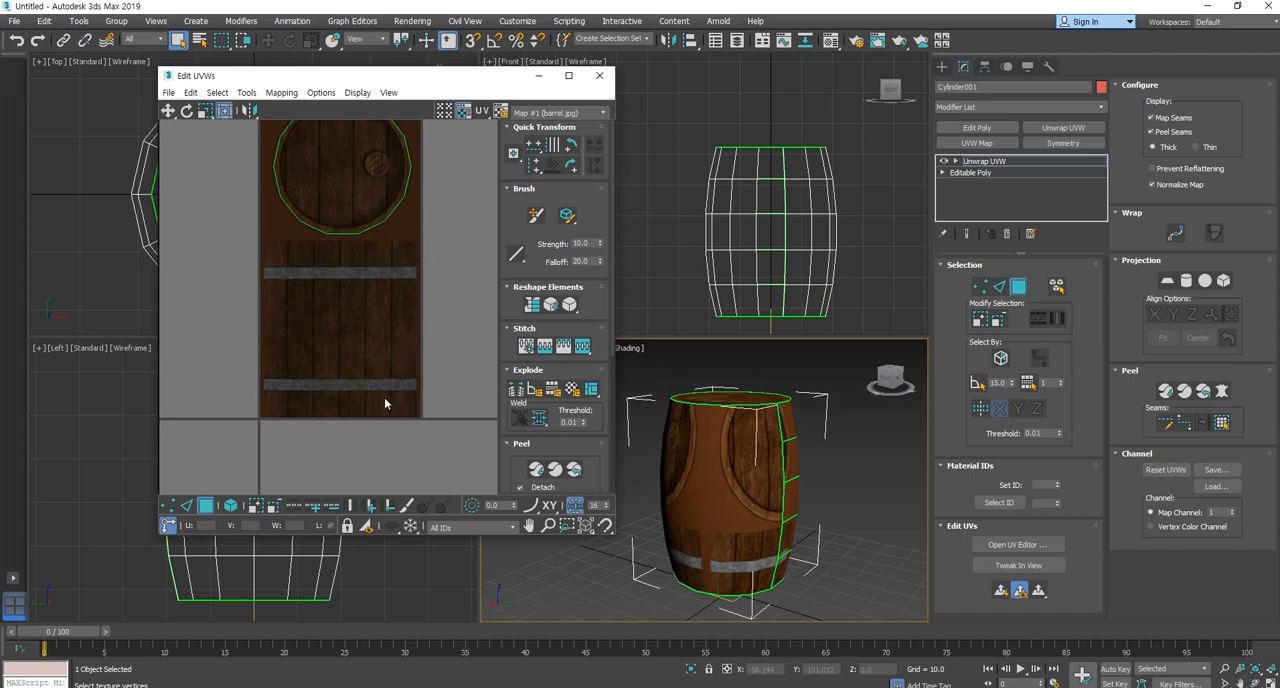
{"action": "scroll", "coordinate": [393, 314], "scroll_direction": "up", "scroll_amount": 3}
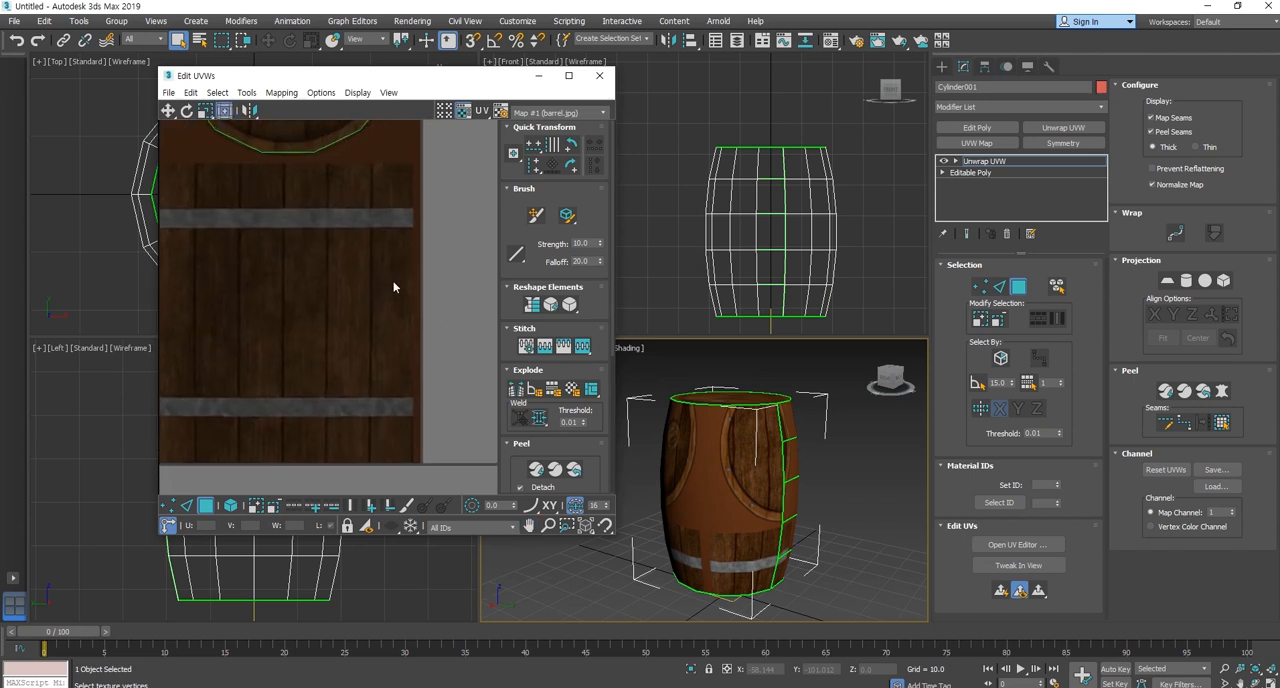
{"action": "scroll", "coordinate": [388, 296], "scroll_direction": "down", "scroll_amount": 2}
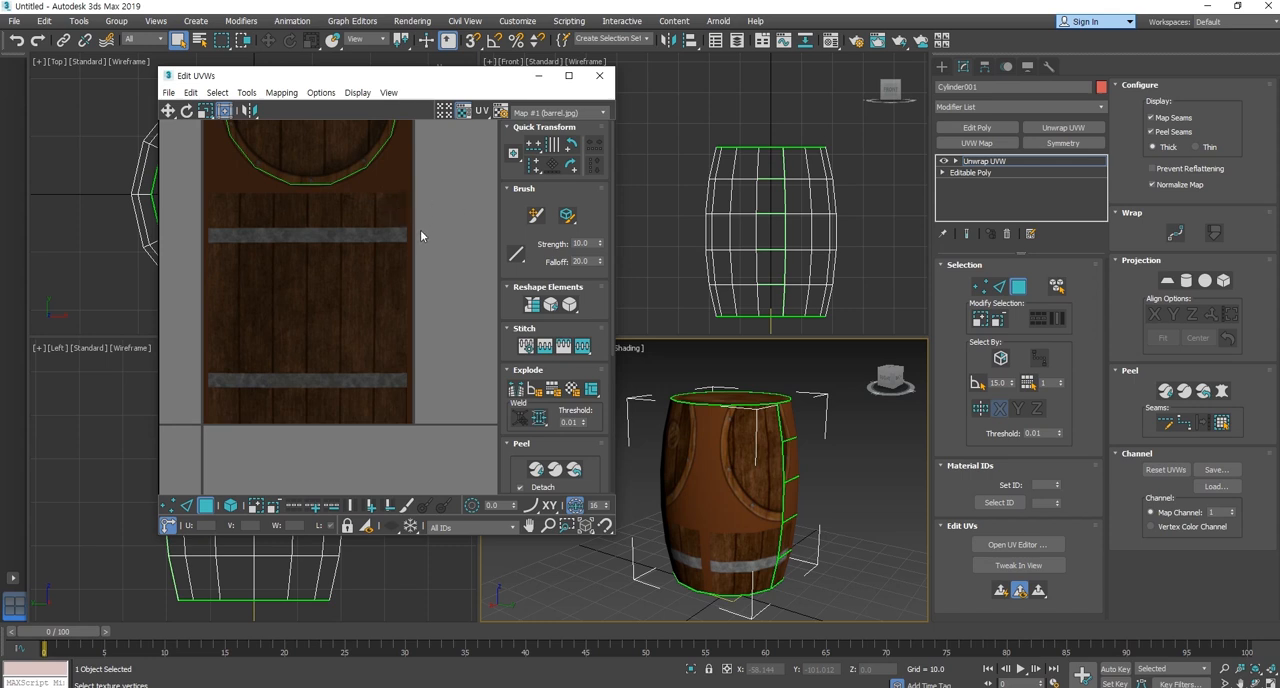
{"action": "middle_click_drag", "start_coordinate": [746, 548], "coordinate": [764, 502]}
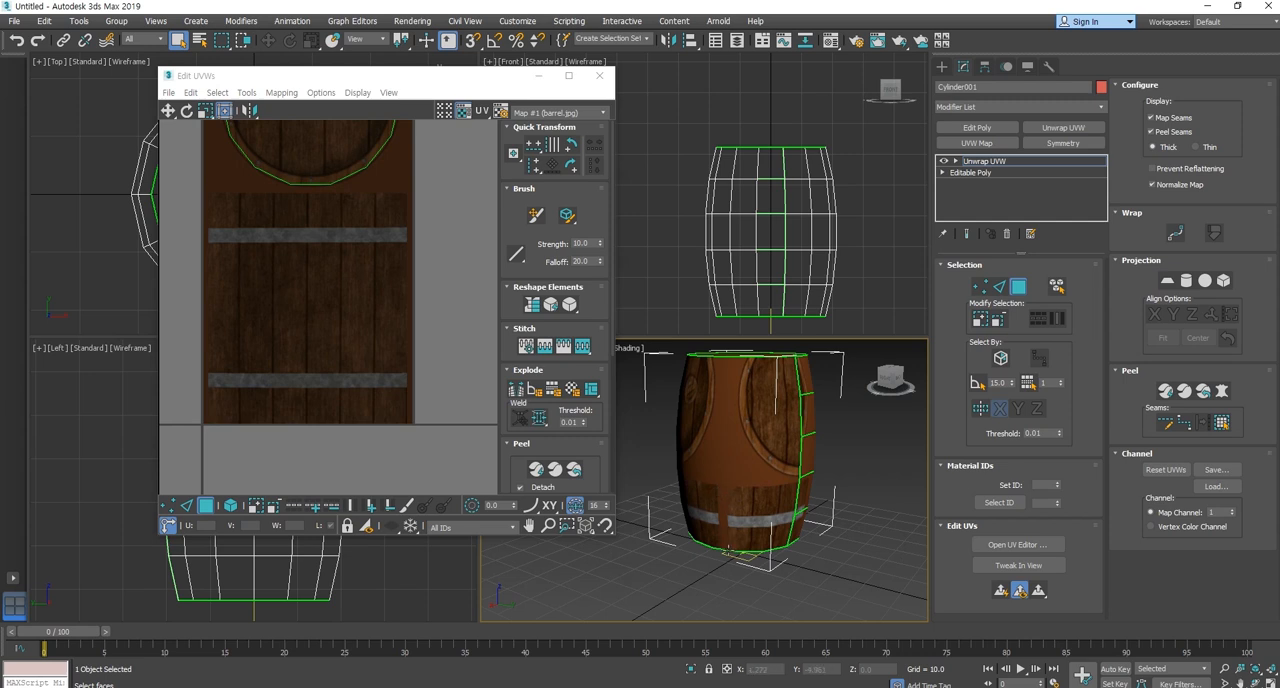
{"action": "middle_click_drag", "start_coordinate": [346, 330], "coordinate": [371, 350]}
{"action": "scroll", "coordinate": [347, 333], "scroll_direction": "down", "scroll_amount": 1}
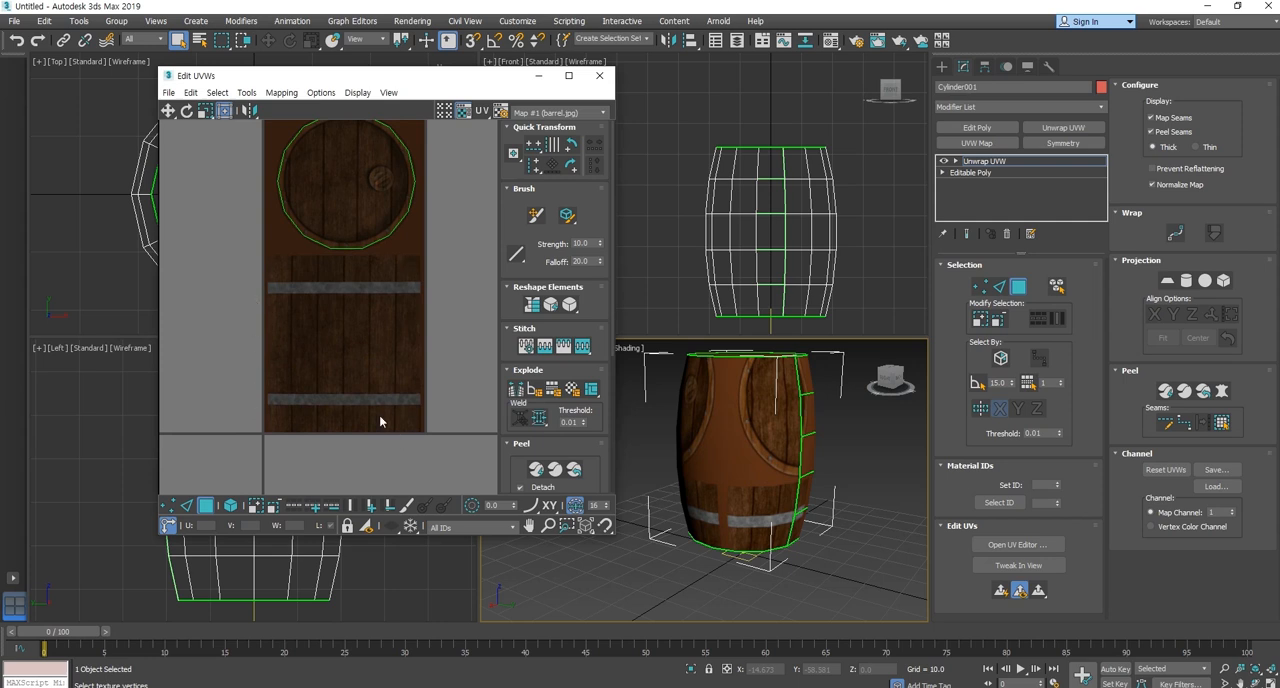
{"action": "middle_click_drag", "start_coordinate": [367, 326], "coordinate": [360, 340]}
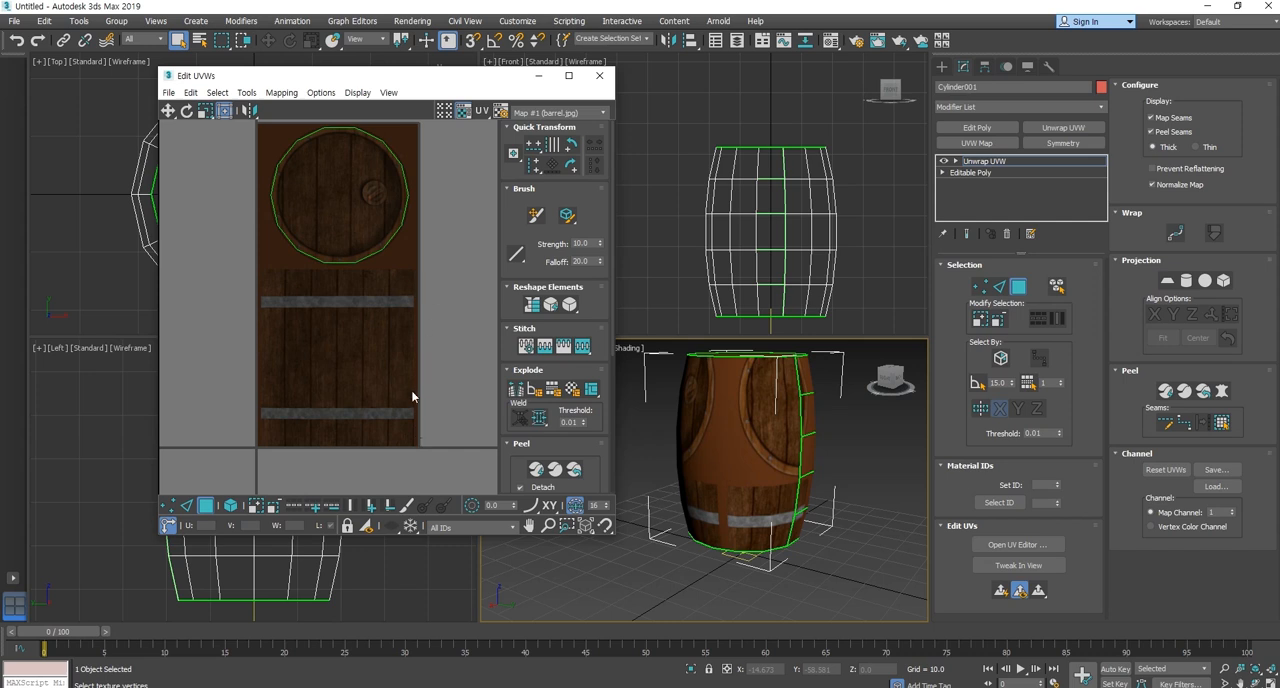
{"action": "middle_click_drag", "start_coordinate": [408, 364], "coordinate": [403, 371]}
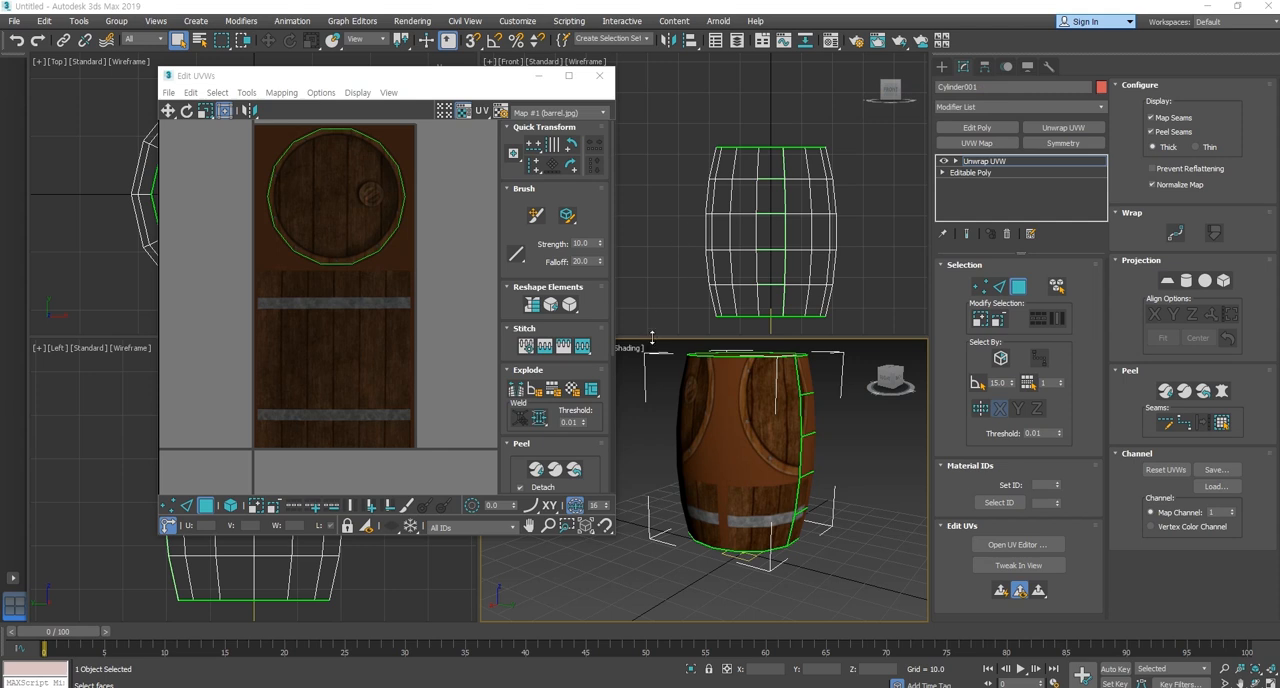
Step: Replace the barrel material's diffuse bitmap with barrel-1 and view the new image before closing its preview
{"action": "left_click", "coordinate": [857, 43]}
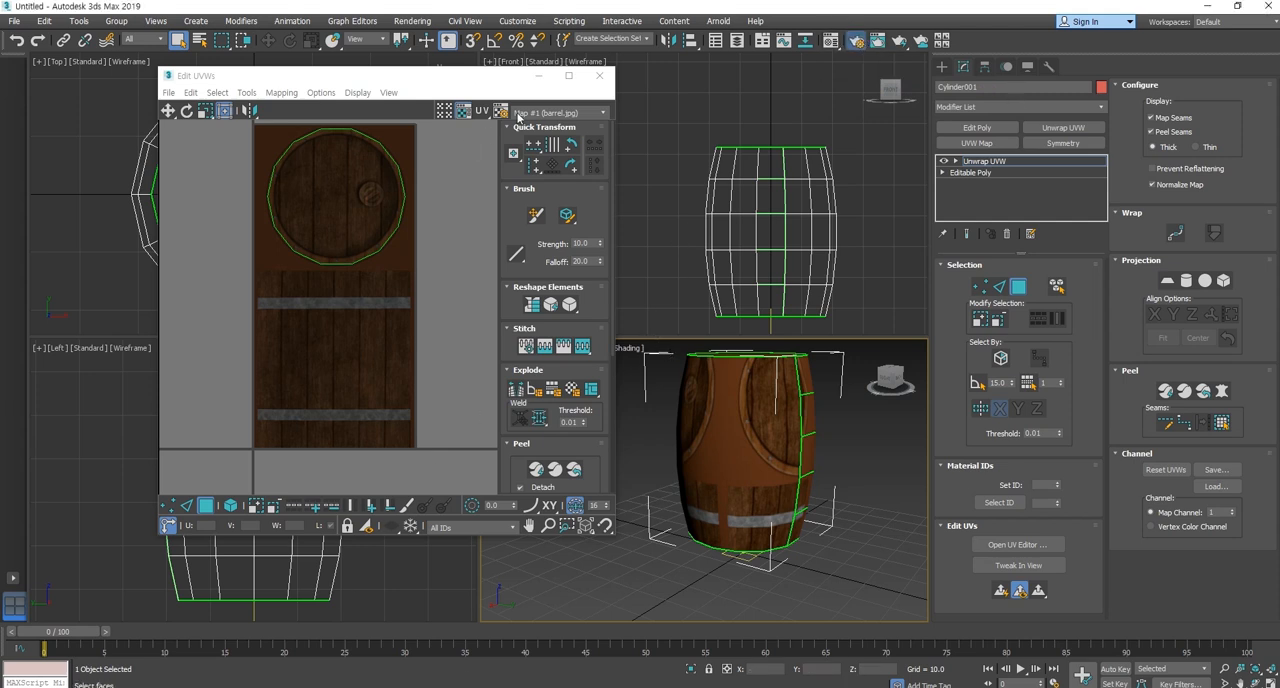
{"action": "left_click", "coordinate": [643, 41]}
{"action": "left_click", "coordinate": [832, 42]}
{"action": "left_click", "coordinate": [316, 447]}
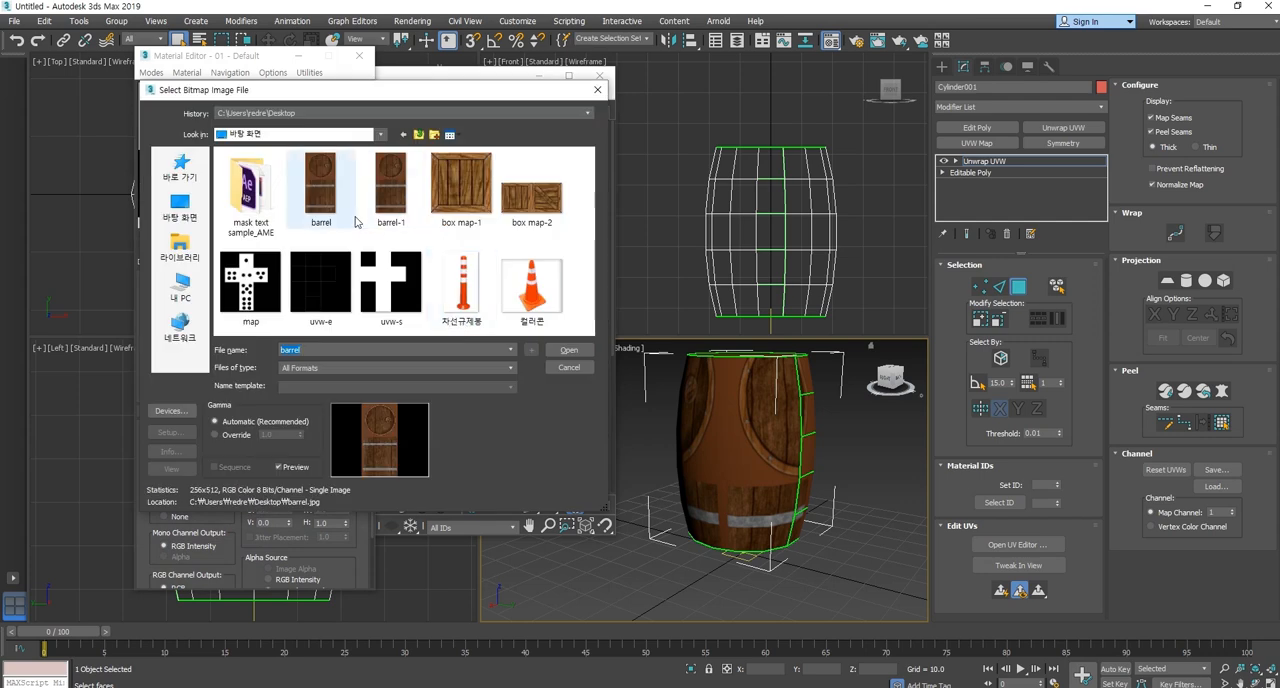
{"action": "left_click", "coordinate": [396, 196]}
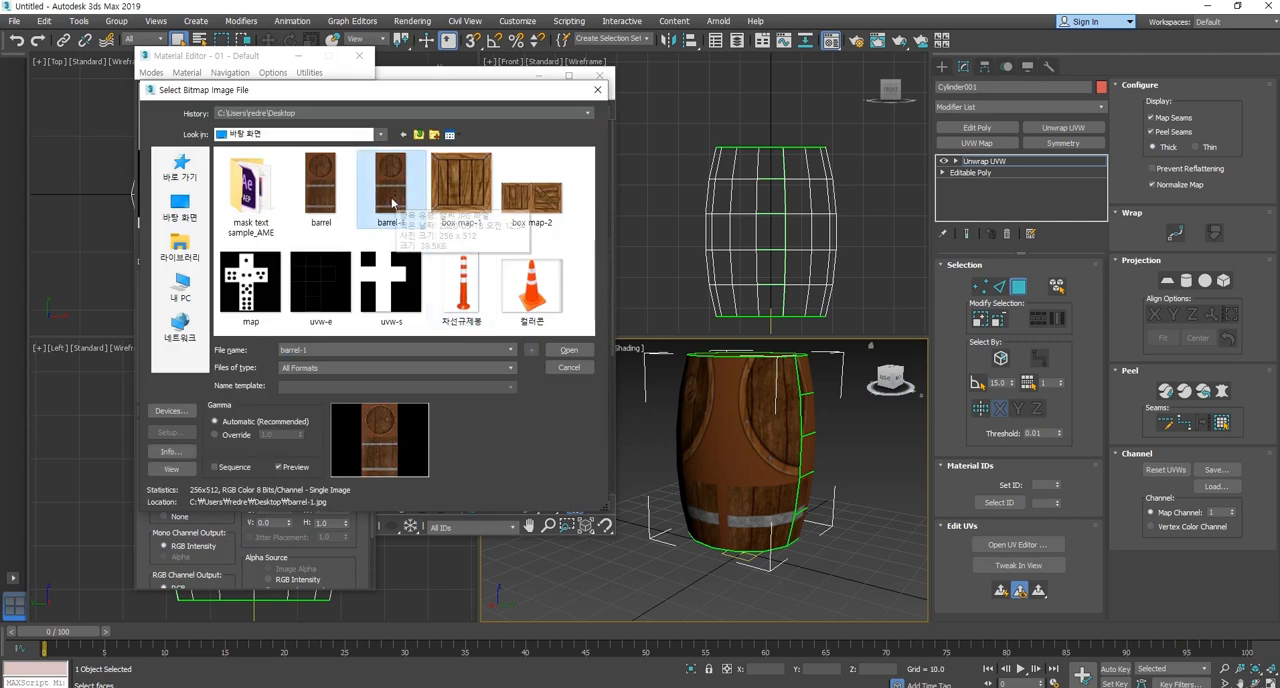
{"action": "left_click", "coordinate": [568, 350]}
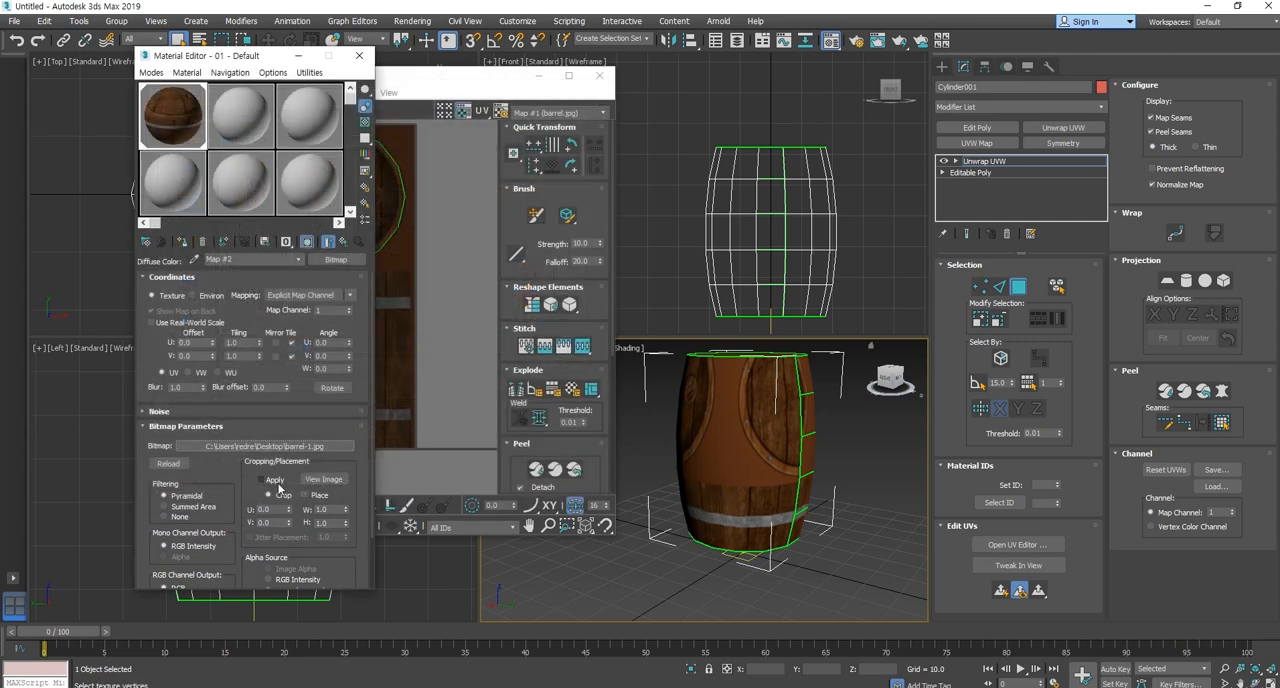
{"action": "left_click", "coordinate": [323, 479]}
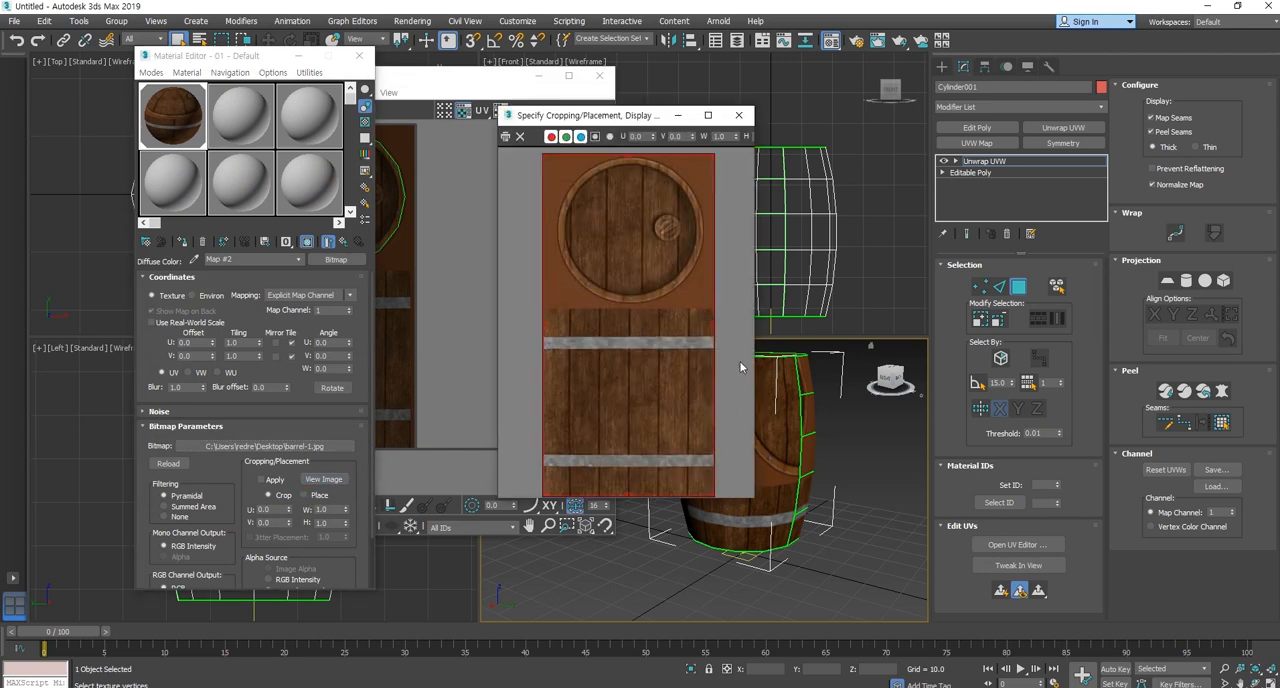
{"action": "left_click", "coordinate": [739, 115]}
Step: Load the barrel-1 bitmap as the background texture in the UV editor
{"action": "left_click_drag", "start_coordinate": [457, 84], "coordinate": [534, 82]}
{"action": "left_click", "coordinate": [640, 116]}
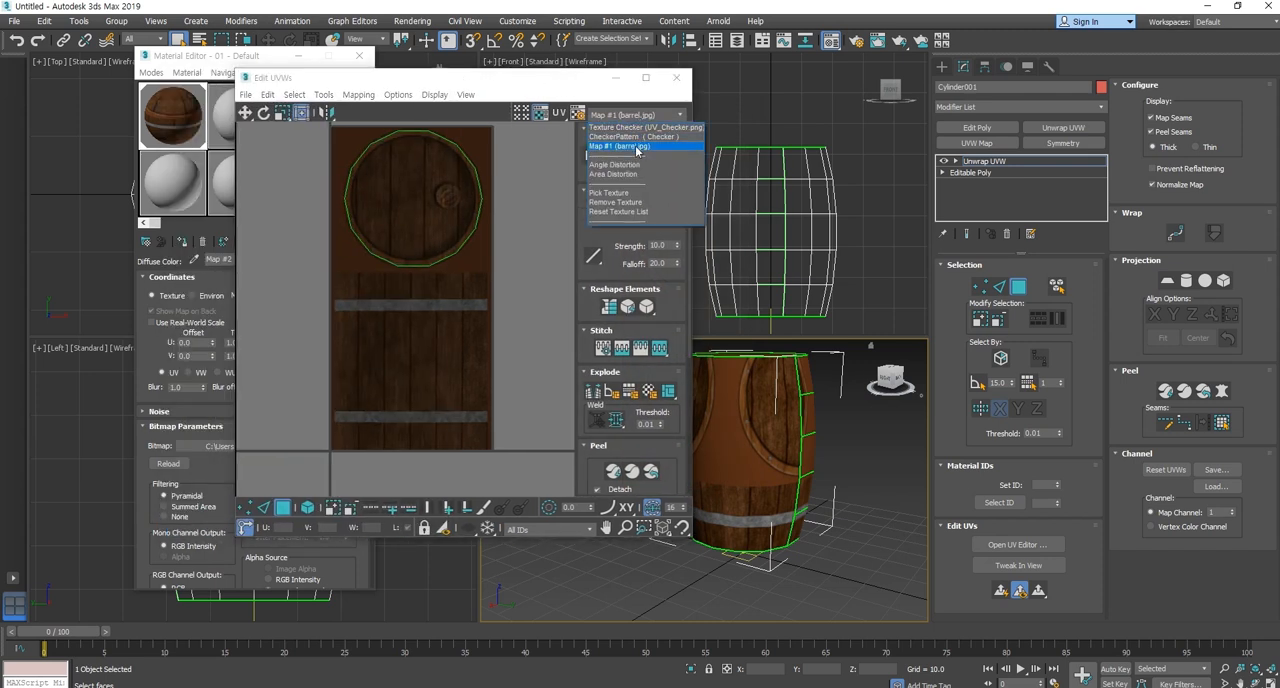
{"action": "left_click", "coordinate": [628, 193]}
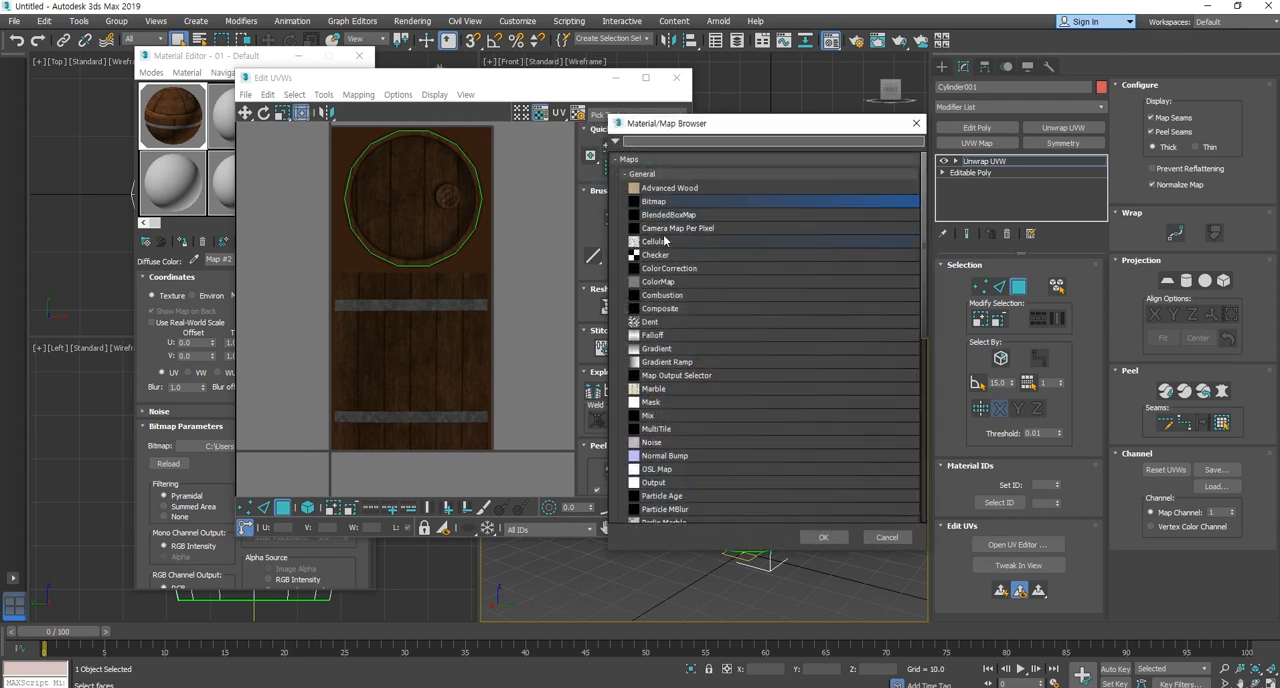
{"action": "double_click", "coordinate": [662, 201]}
{"action": "double_click", "coordinate": [277, 155]}
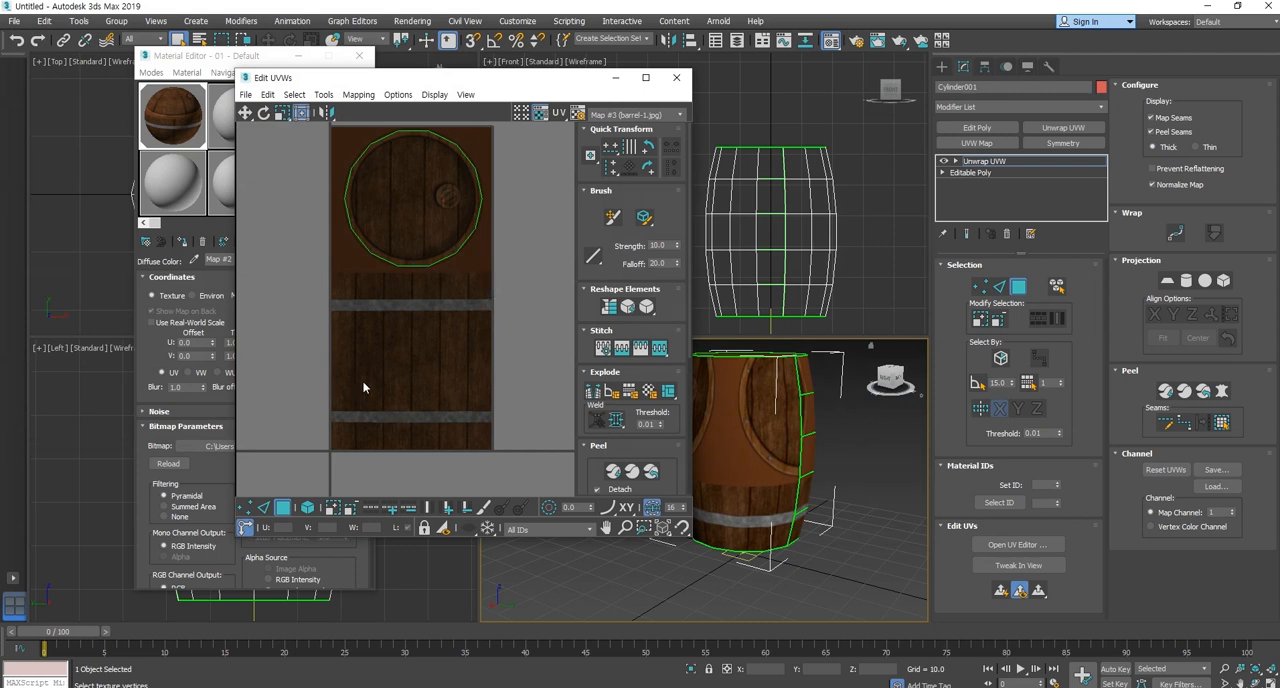
Step: Select all the barrel's side faces and move their UVs back onto the plank area, aligned to the texture's lower-left corner
{"action": "left_click_drag", "start_coordinate": [703, 160], "coordinate": [852, 300]}
{"action": "middle_click_drag", "start_coordinate": [495, 364], "coordinate": [345, 339]}
{"action": "scroll", "coordinate": [468, 361], "scroll_direction": "down", "scroll_amount": 5}
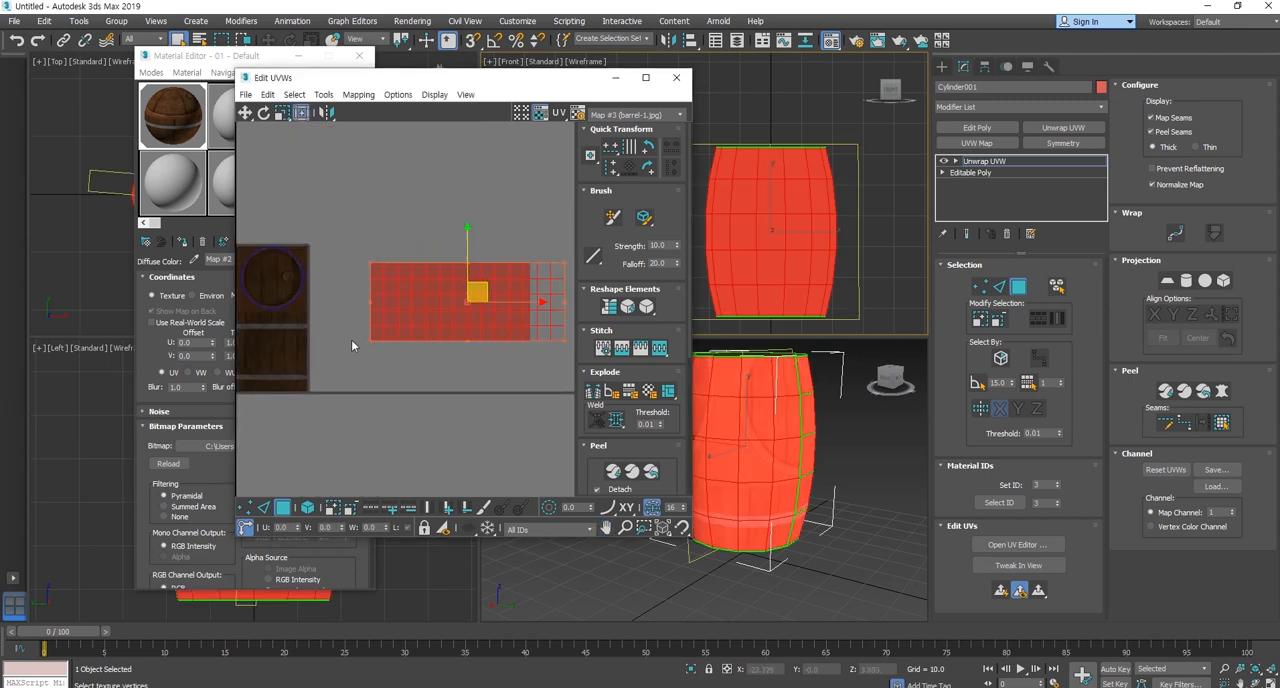
{"action": "left_click_drag", "start_coordinate": [379, 272], "coordinate": [280, 311]}
{"action": "scroll", "coordinate": [322, 350], "scroll_direction": "down", "scroll_amount": 2}
{"action": "middle_click_drag", "start_coordinate": [386, 285], "coordinate": [532, 241]}
{"action": "scroll", "coordinate": [418, 288], "scroll_direction": "up", "scroll_amount": 4}
{"action": "left_click_drag", "start_coordinate": [398, 278], "coordinate": [392, 276]}
{"action": "middle_click_drag", "start_coordinate": [419, 391], "coordinate": [349, 406]}
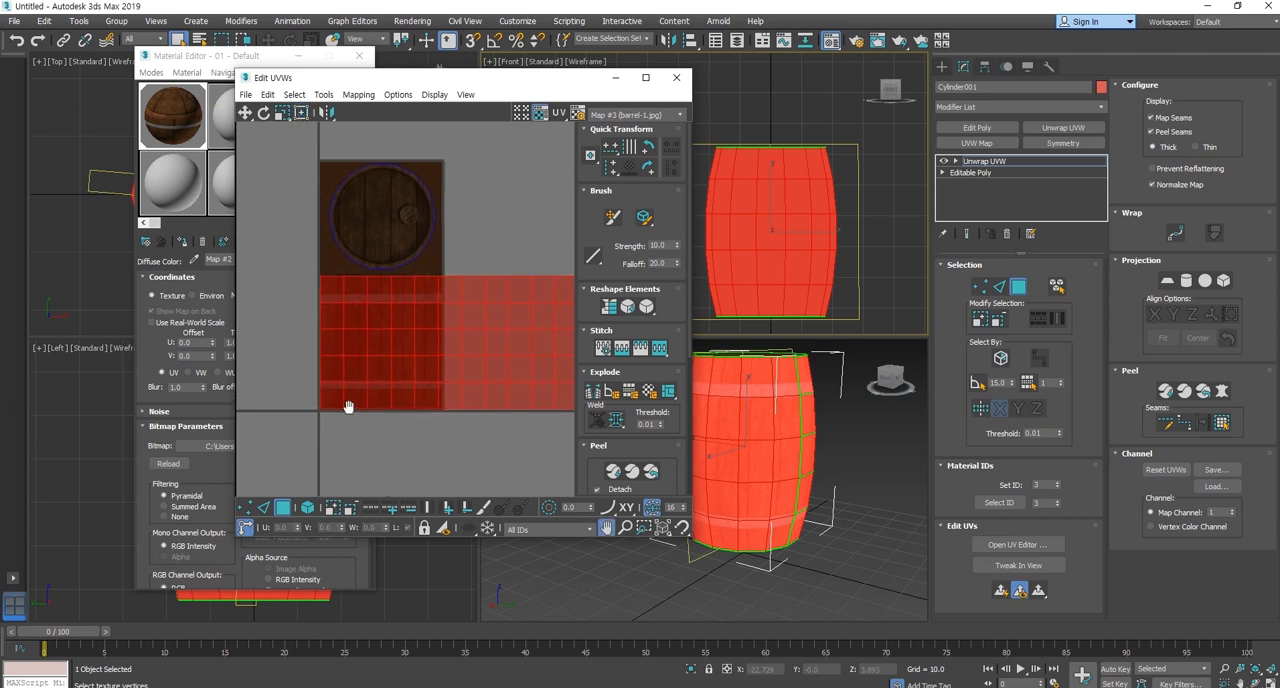
Step: Select the column of side UV faces crossing the texture's right edge, locate it on the barrel and deselect it
{"action": "left_click", "coordinate": [504, 480]}
{"action": "middle_click_drag", "start_coordinate": [812, 514], "coordinate": [487, 494]}
{"action": "left_click", "coordinate": [450, 289]}
{"action": "left_click", "coordinate": [451, 317], "text": "ctrl"}
{"action": "left_click", "coordinate": [450, 344], "text": "ctrl"}
{"action": "left_click", "coordinate": [451, 373], "text": "ctrl"}
{"action": "left_click", "coordinate": [452, 400], "text": "ctrl"}
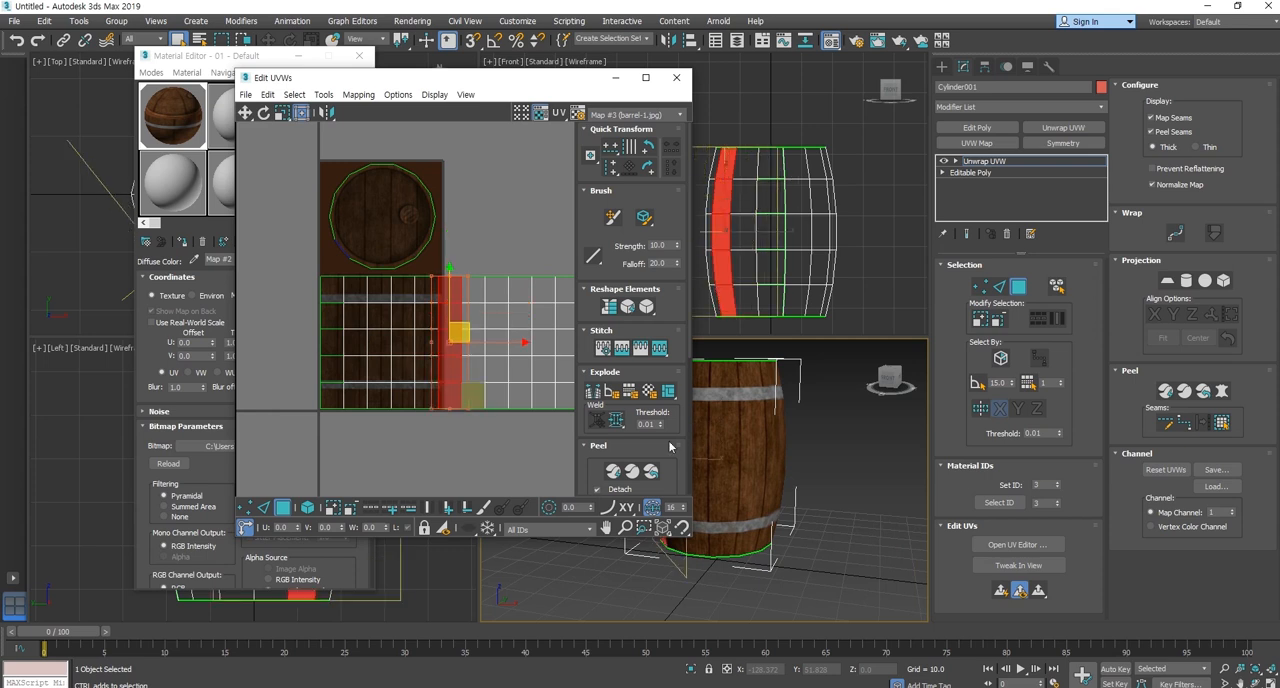
{"action": "middle_click_drag", "start_coordinate": [790, 477], "coordinate": [882, 477], "text": "alt"}
{"action": "mouse_move", "coordinate": [767, 479]}
{"action": "middle_mouse_down", "text": "alt"}
{"action": "mouse_move", "coordinate": [805, 482]}
{"action": "mouse_move", "coordinate": [775, 488]}
{"action": "middle_mouse_up", "text": "alt"}
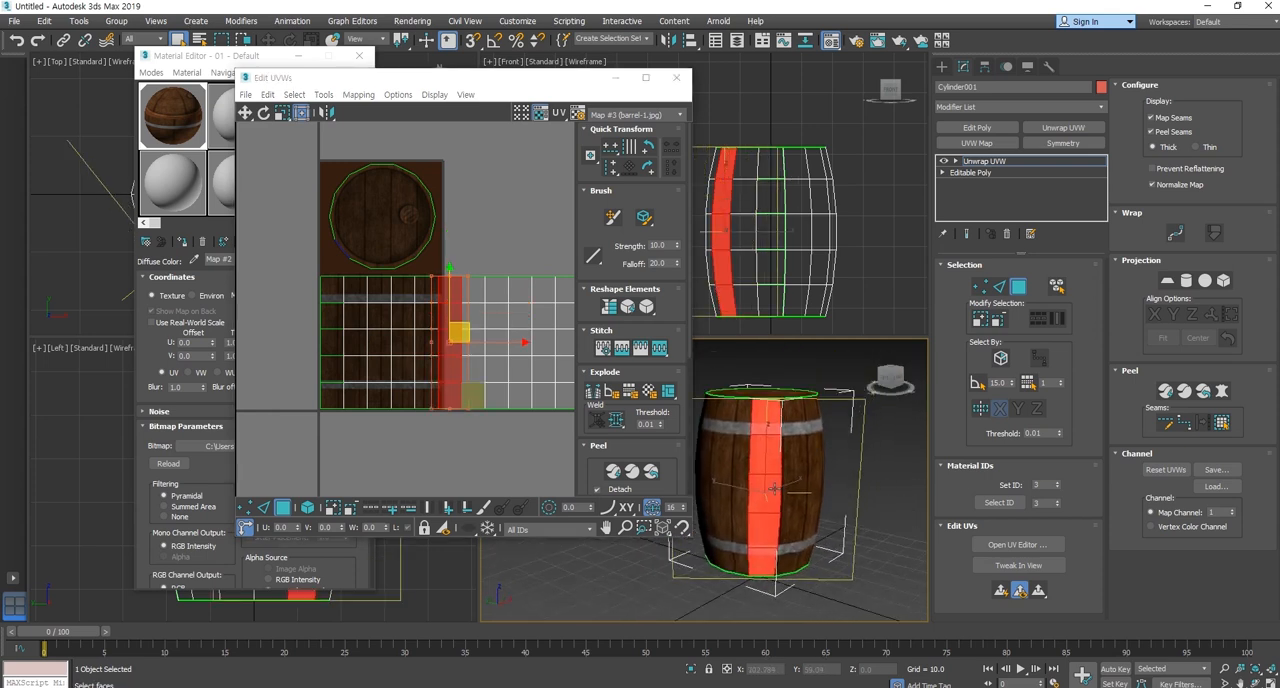
{"action": "left_click", "coordinate": [870, 498]}
Step: Examine the repeated planks and metal bands around the barrel's side and compare them with the UV layout
{"action": "middle_click_drag", "start_coordinate": [813, 528], "coordinate": [828, 515]}
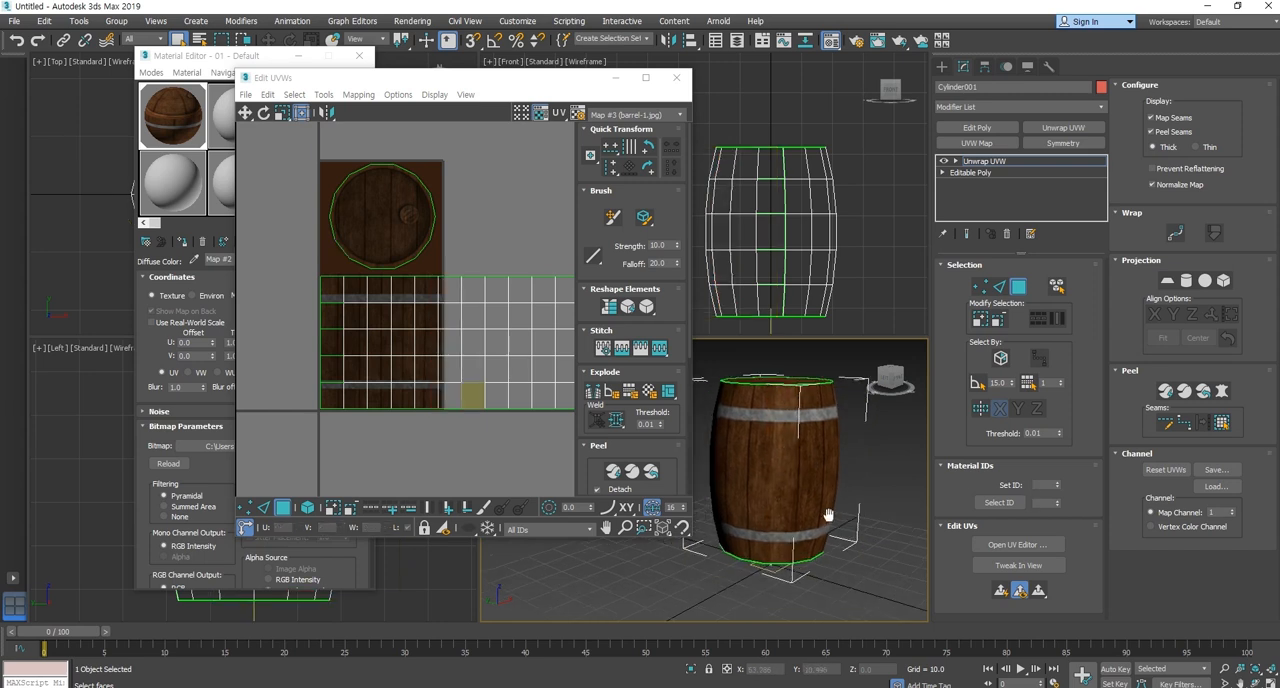
{"action": "middle_click_drag", "start_coordinate": [766, 411], "coordinate": [787, 415], "text": "alt"}
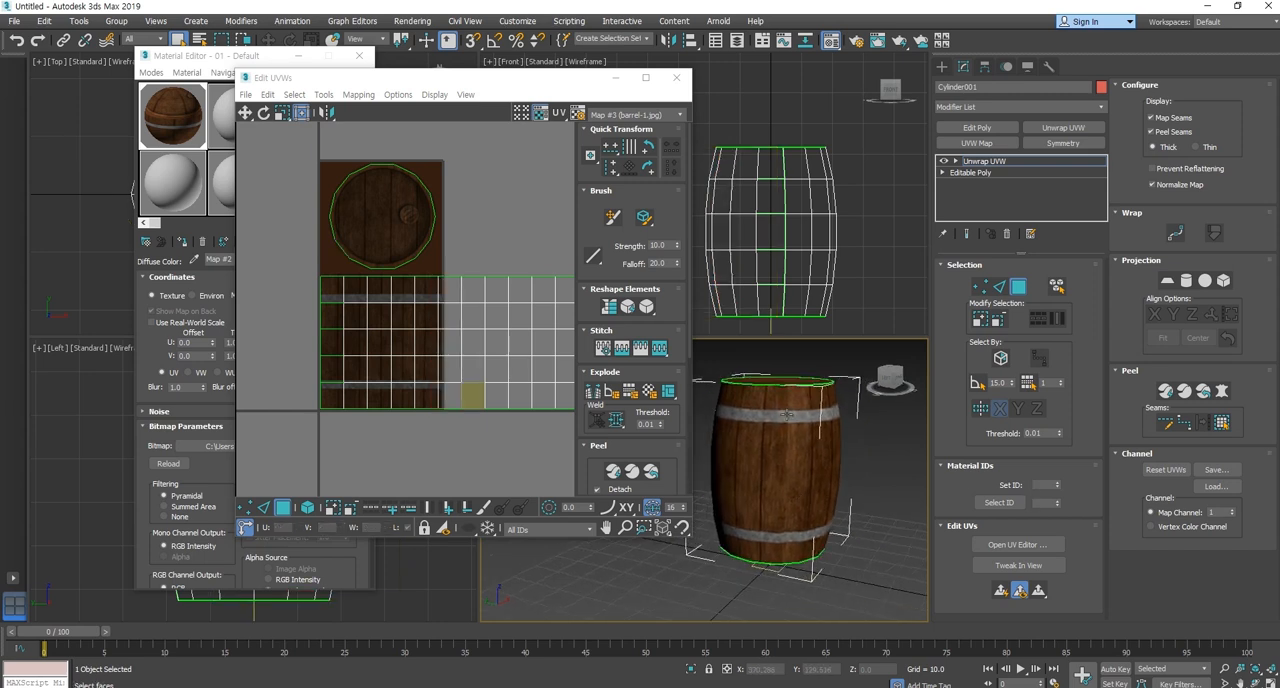
{"action": "scroll", "coordinate": [790, 442], "scroll_direction": "up", "scroll_amount": 2}
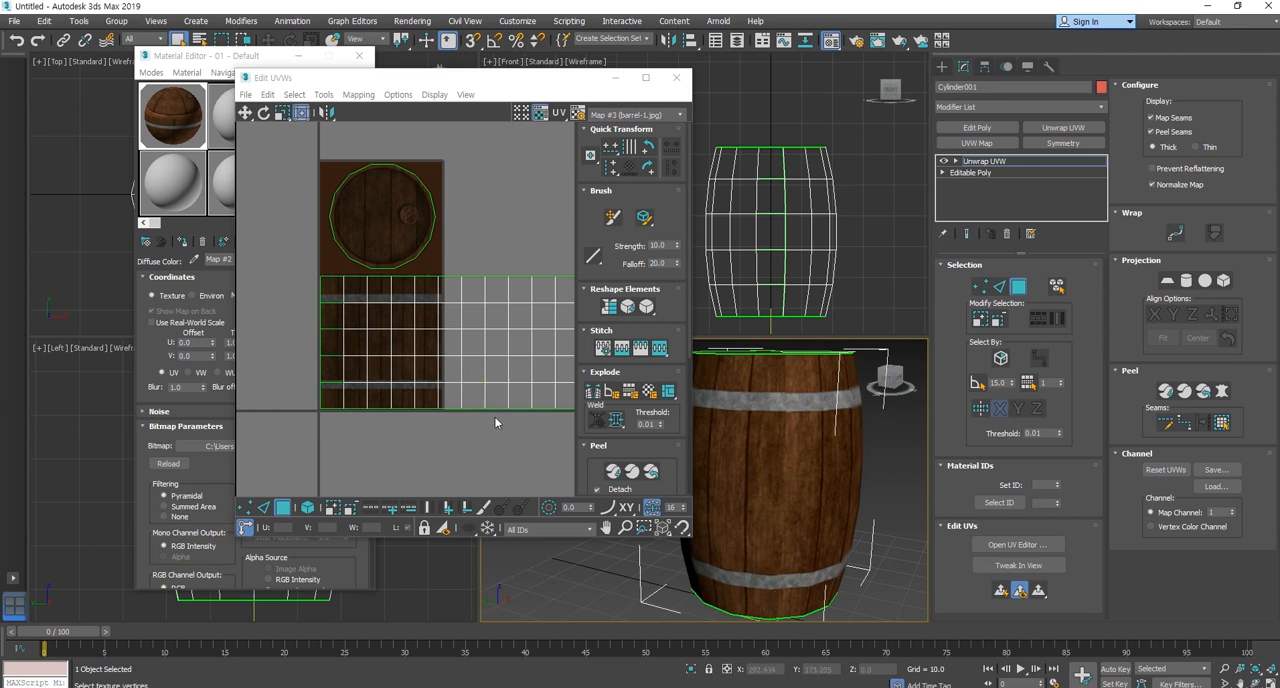
{"action": "scroll", "coordinate": [491, 351], "scroll_direction": "up", "scroll_amount": 3}
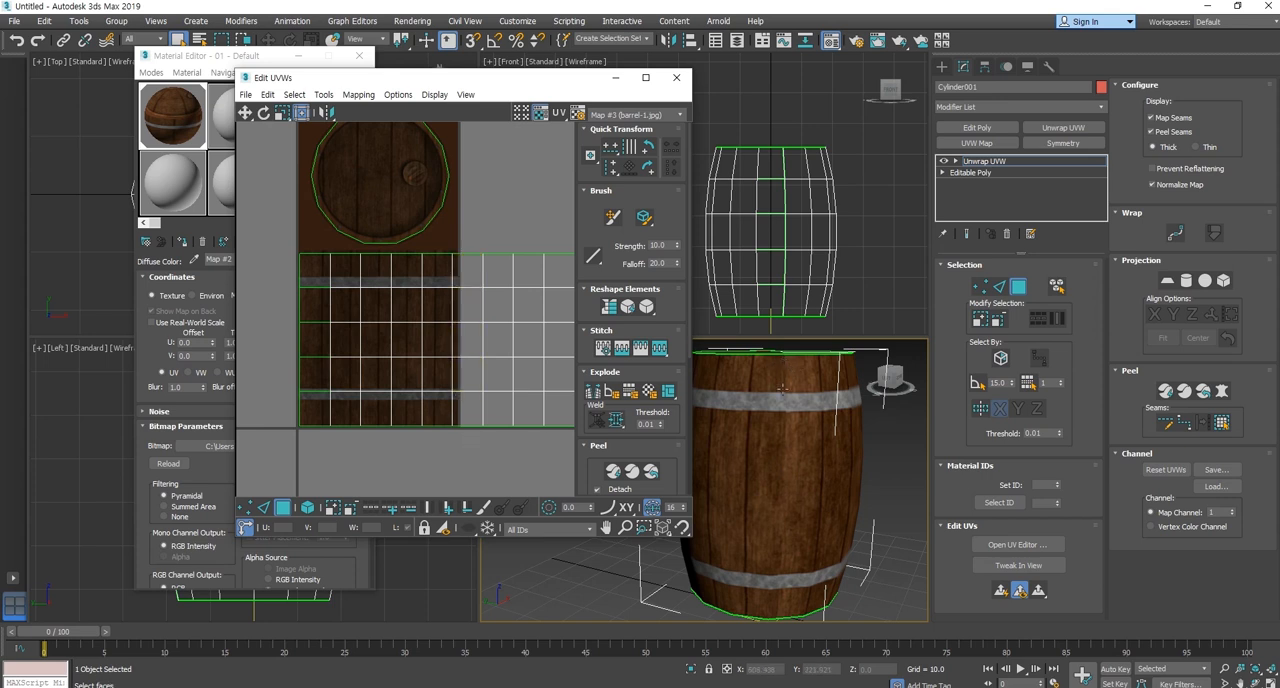
{"action": "scroll", "coordinate": [797, 545], "scroll_direction": "down", "scroll_amount": 3}
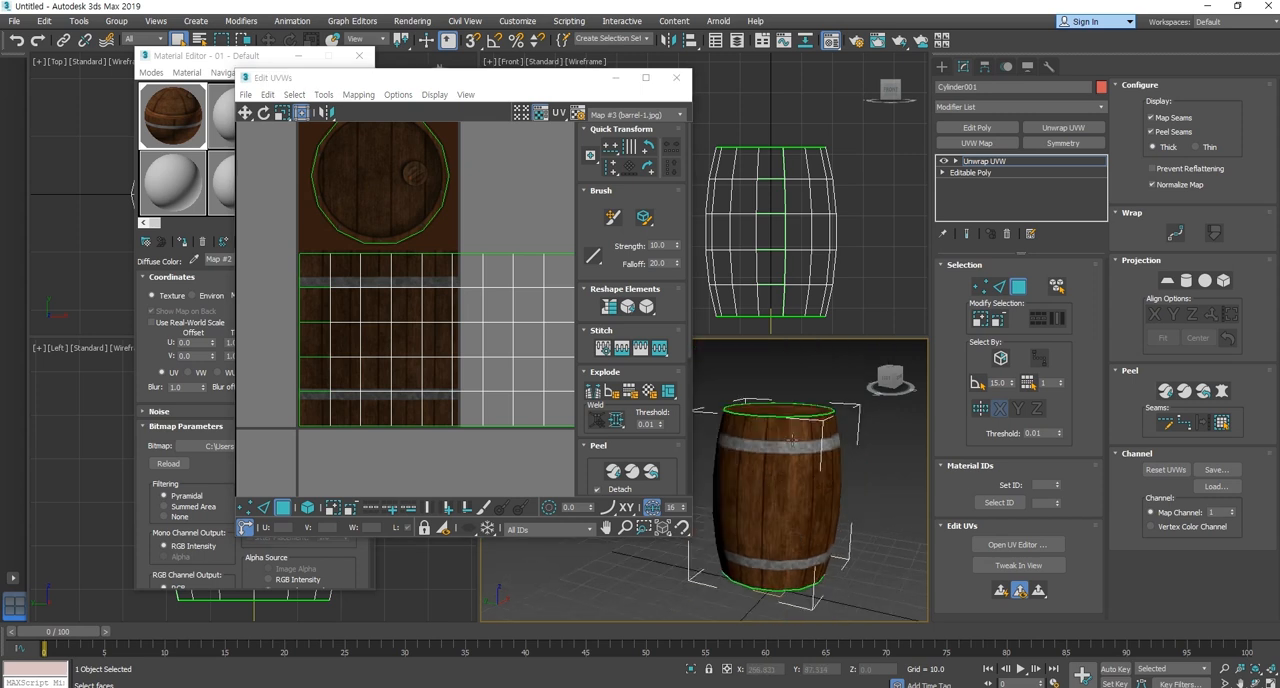
{"action": "mouse_move", "coordinate": [796, 519]}
{"action": "middle_mouse_down", "text": "alt"}
{"action": "mouse_move", "coordinate": [803, 505]}
{"action": "mouse_move", "coordinate": [806, 541]}
{"action": "middle_mouse_up", "text": "alt"}
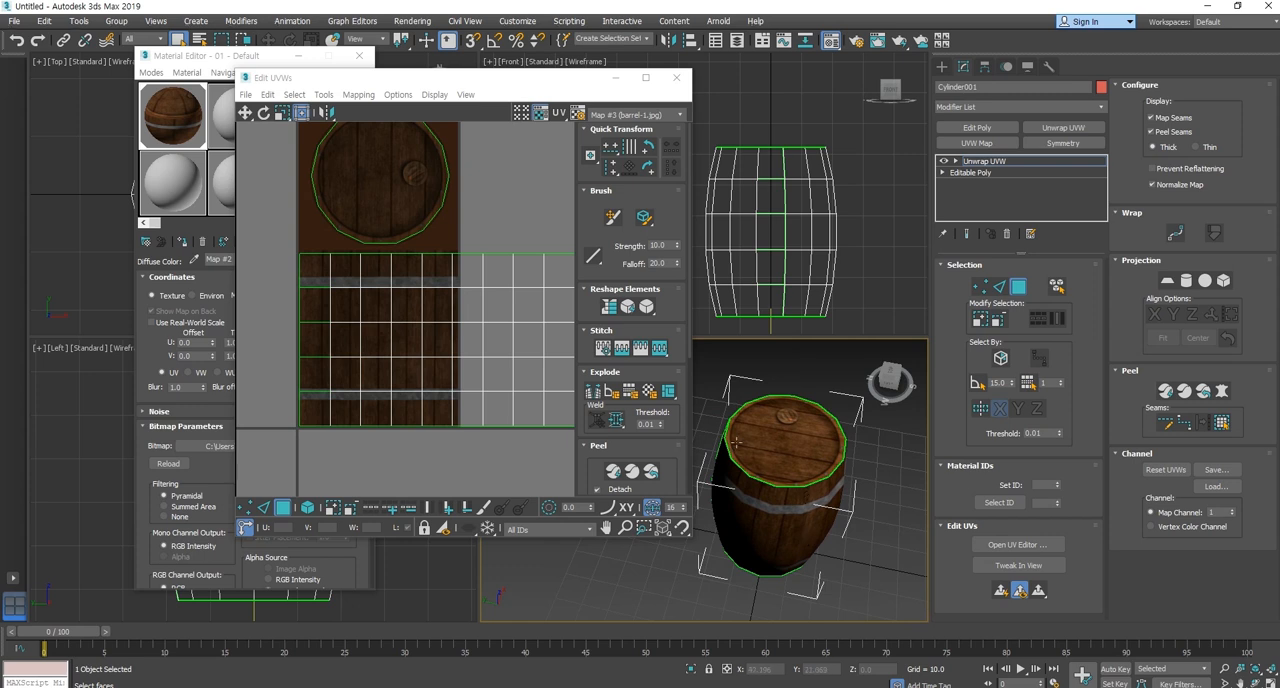
Step: Close the UV editor and the Material Editor and frame the barrel in the viewports
{"action": "left_click", "coordinate": [676, 77]}
{"action": "left_click", "coordinate": [357, 55]}
{"action": "key", "text": "z"}
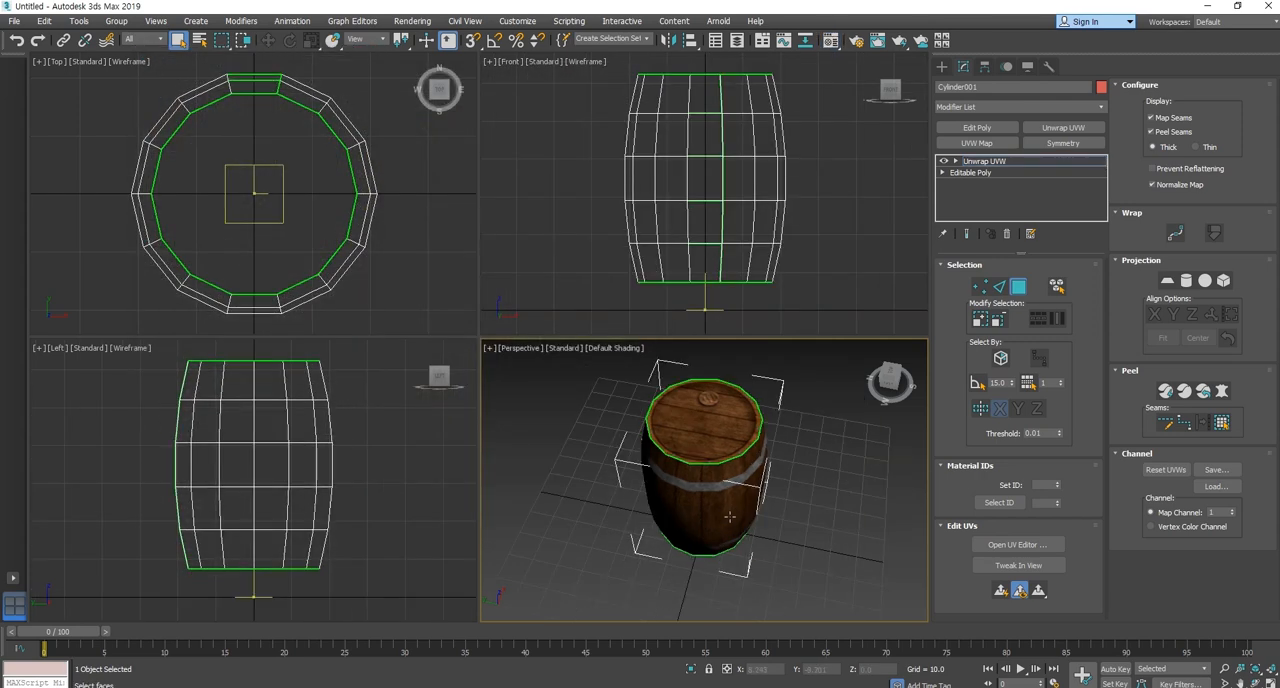
Step: Examine the textured top cap and upper metal band of the barrel from several angles
{"action": "middle_click_drag", "start_coordinate": [750, 507], "coordinate": [727, 521]}
{"action": "left_click", "coordinate": [1254, 683]}
{"action": "left_click_drag", "start_coordinate": [757, 516], "coordinate": [743, 466]}
{"action": "left_click_drag", "start_coordinate": [657, 437], "coordinate": [706, 480]}
{"action": "scroll", "coordinate": [706, 480], "scroll_direction": "up", "scroll_amount": 2}
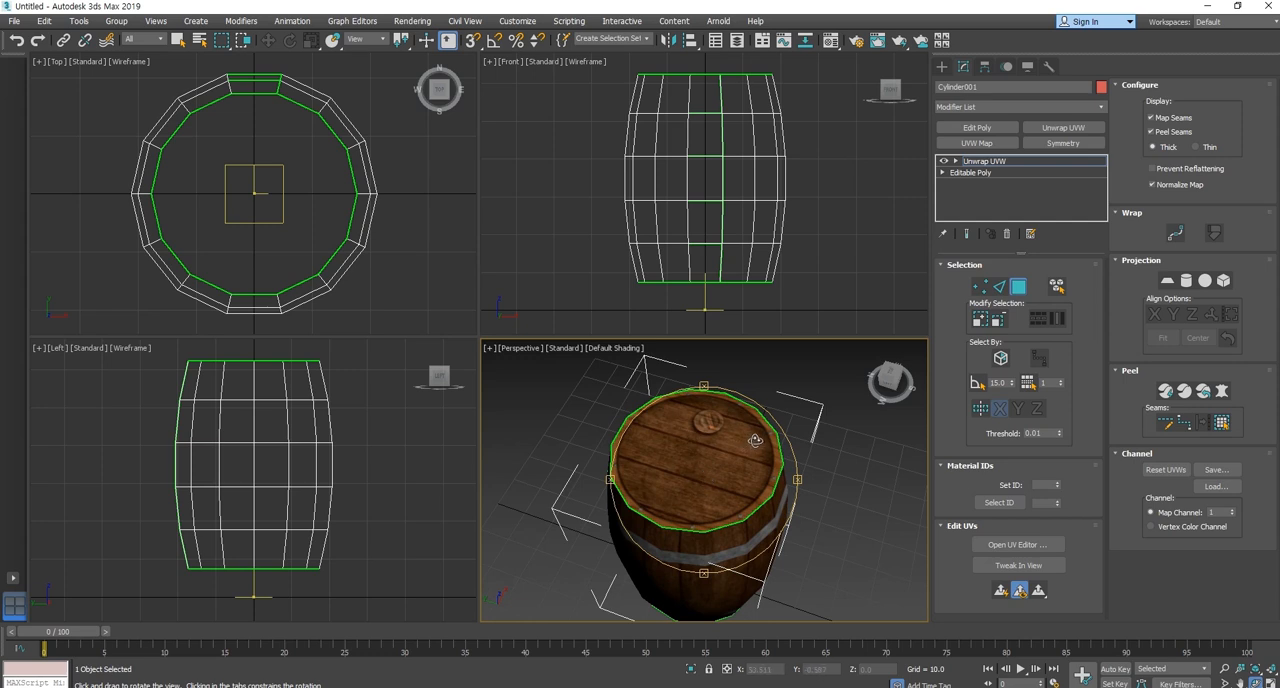
{"action": "middle_click_drag", "start_coordinate": [755, 470], "coordinate": [755, 472]}
{"action": "left_click_drag", "start_coordinate": [755, 470], "coordinate": [694, 450]}
{"action": "scroll", "coordinate": [692, 464], "scroll_direction": "up", "scroll_amount": 2}
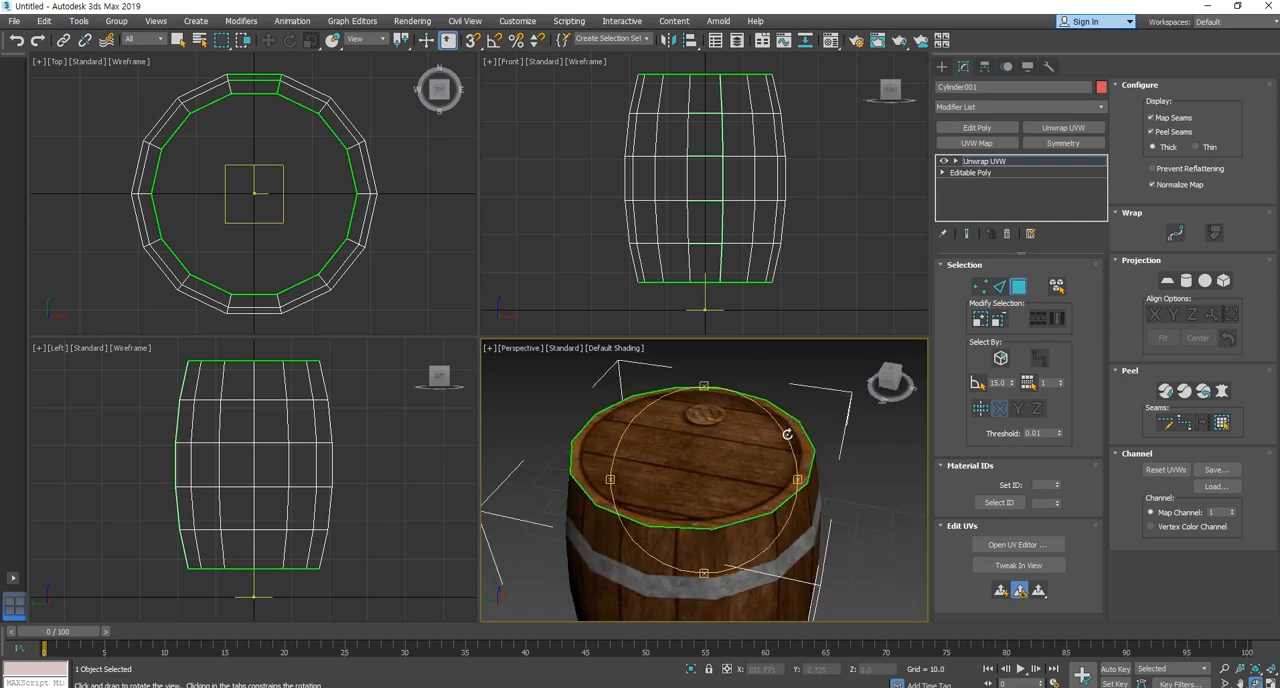
{"action": "left_click_drag", "start_coordinate": [702, 474], "coordinate": [693, 484]}
{"action": "scroll", "coordinate": [704, 466], "scroll_direction": "down", "scroll_amount": 2}
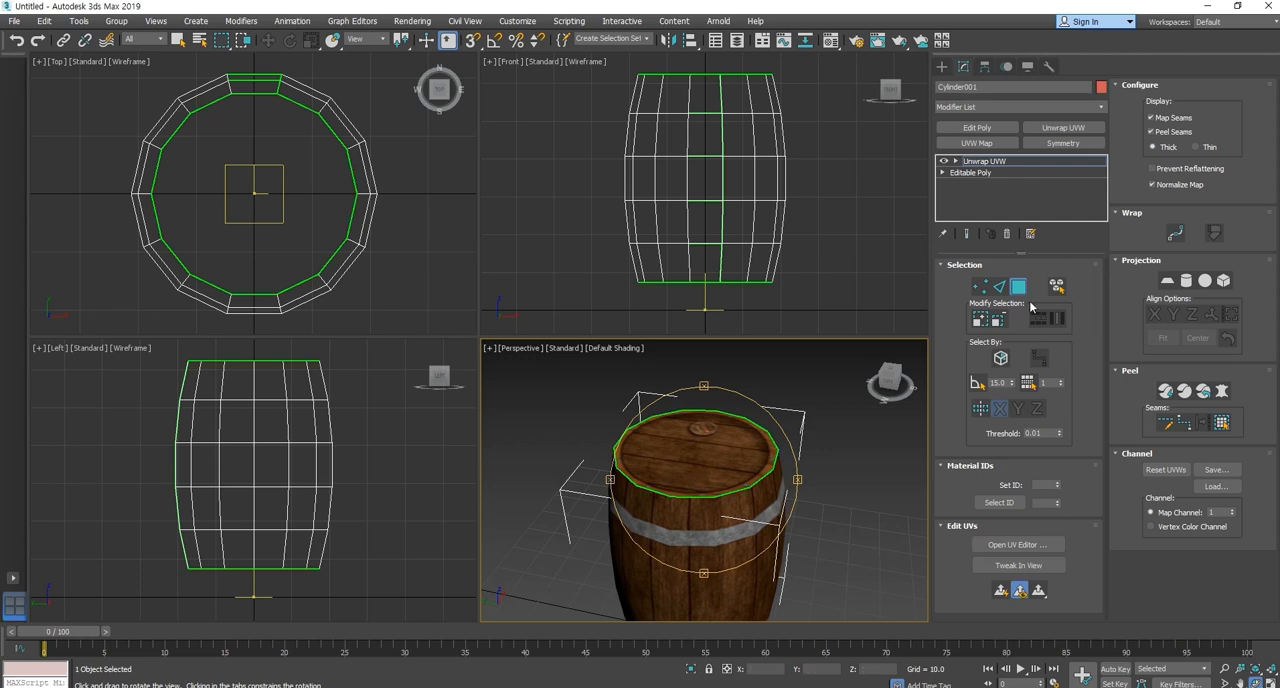
Step: Collapse the whole modifier stack into the Editable Poly and switch to polygon editing
{"action": "right_click", "coordinate": [1006, 164]}
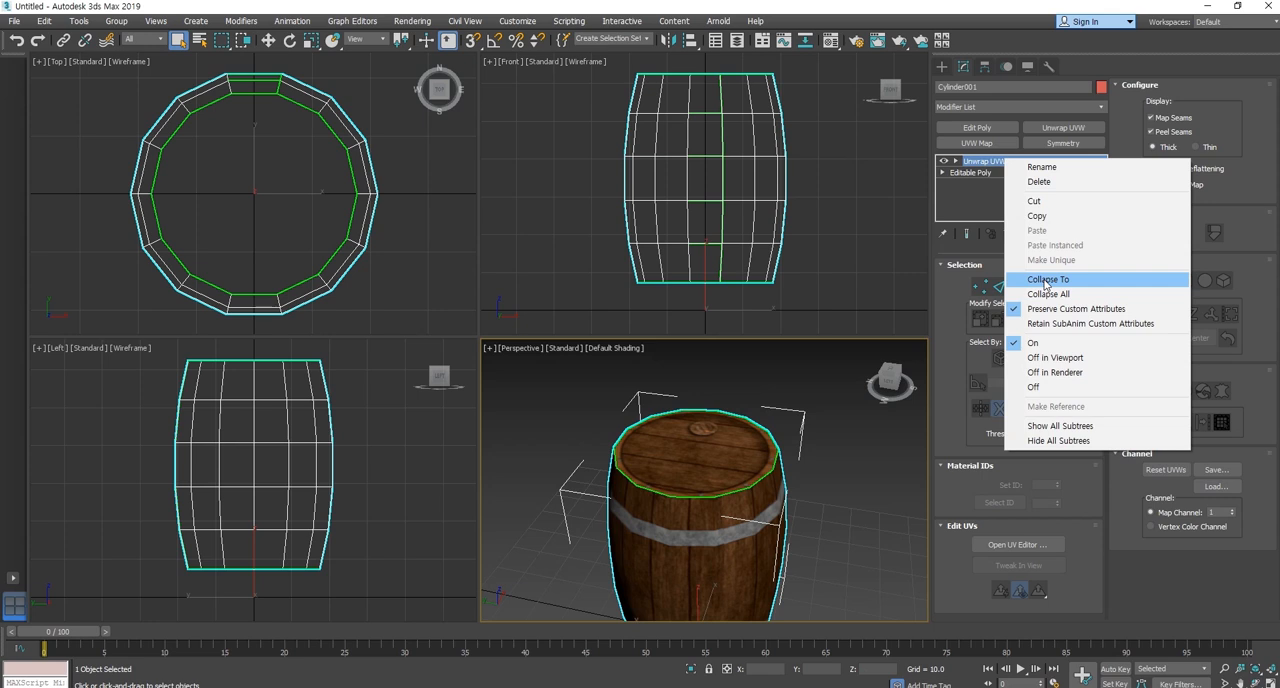
{"action": "left_click", "coordinate": [1048, 294]}
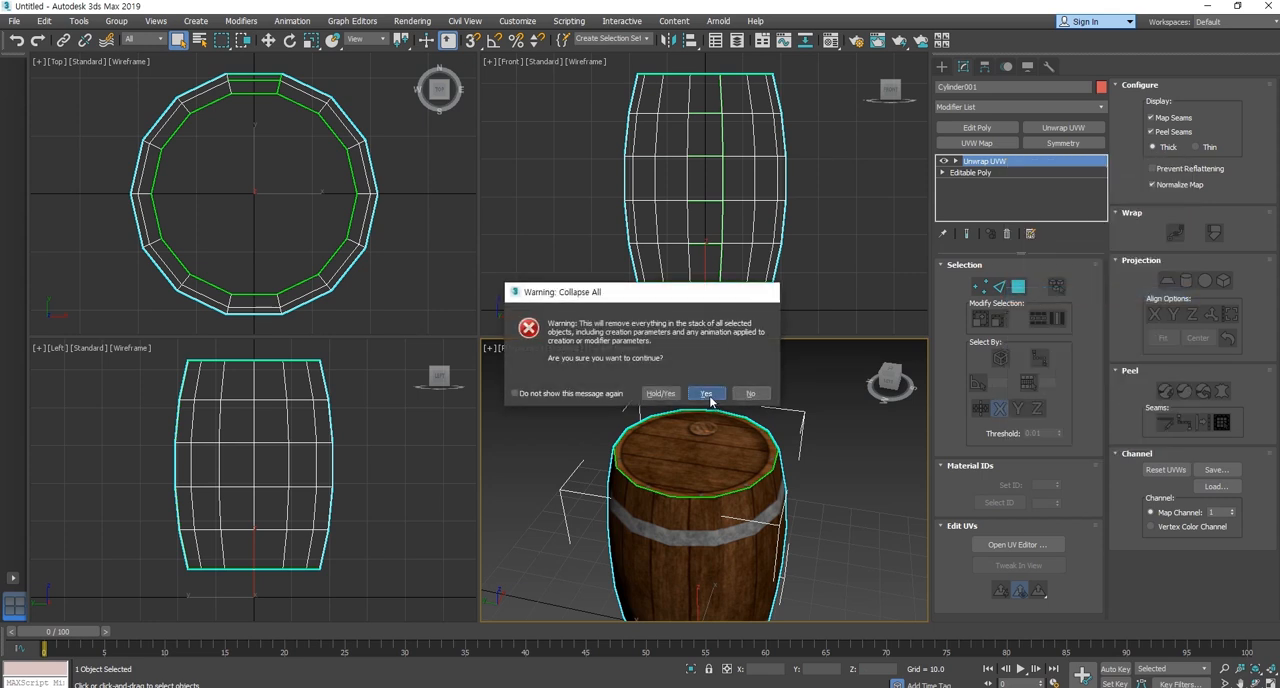
{"action": "left_click", "coordinate": [706, 394]}
{"action": "left_click", "coordinate": [1032, 281]}
Step: Pick a side polygon and the top cap polygon, clear the selection and inspect the barrel's flat top
{"action": "left_click", "coordinate": [728, 448]}
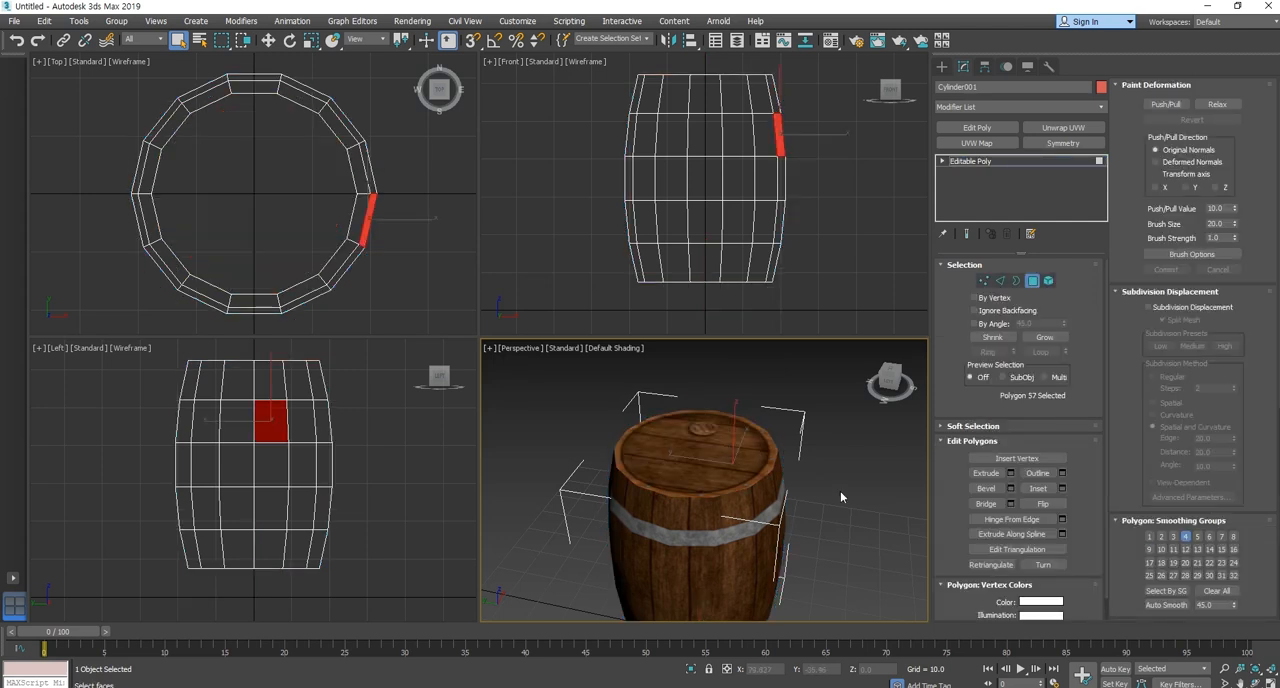
{"action": "left_click", "coordinate": [765, 455]}
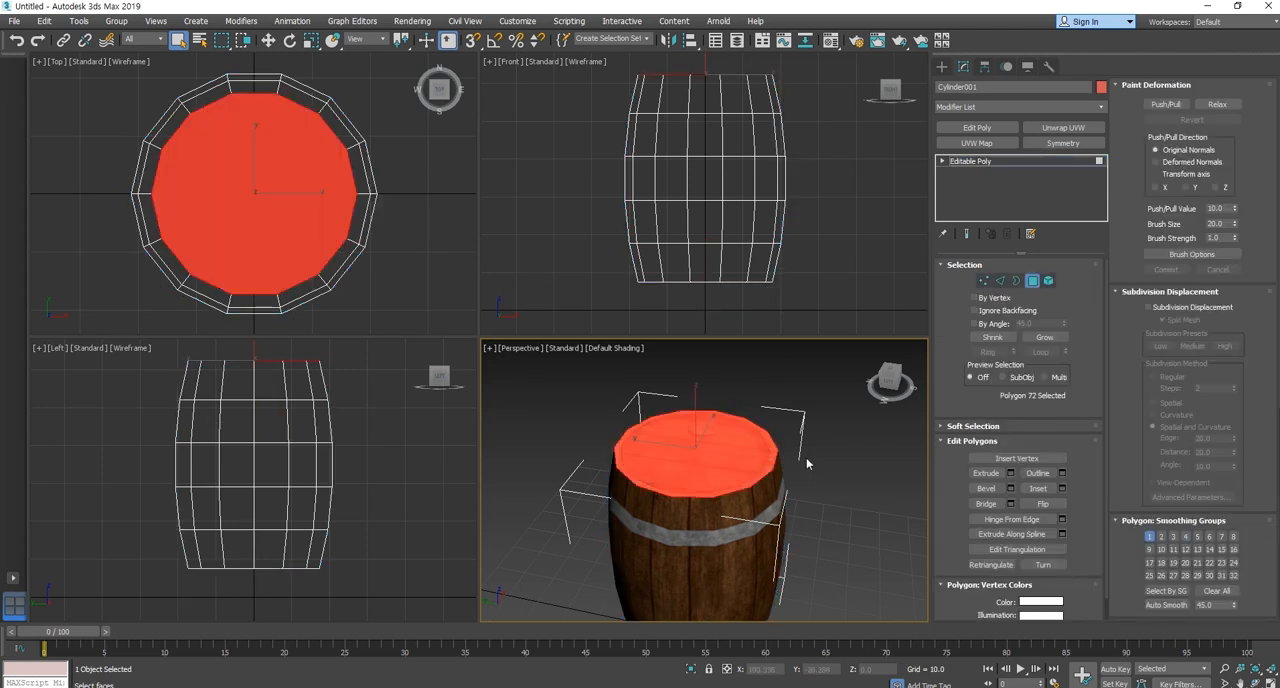
{"action": "left_click", "coordinate": [842, 447]}
{"action": "scroll", "coordinate": [799, 483], "scroll_direction": "up", "scroll_amount": 2}
{"action": "scroll", "coordinate": [806, 468], "scroll_direction": "down", "scroll_amount": 4}
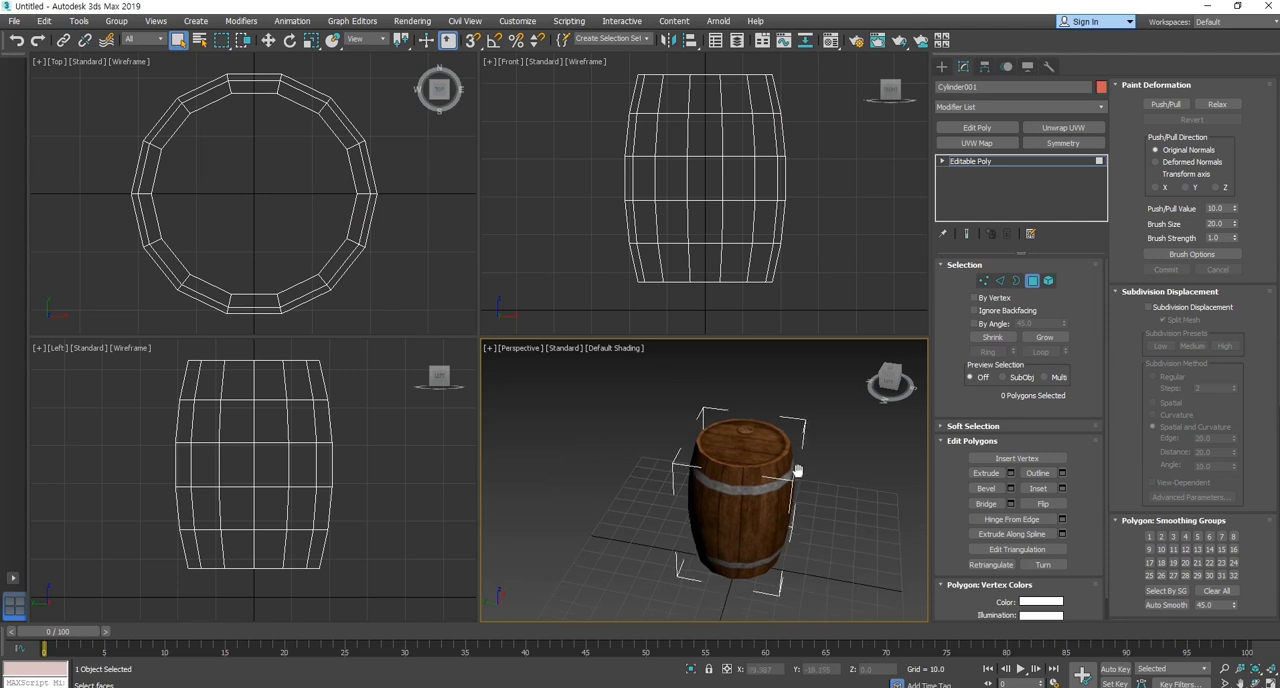
{"action": "scroll", "coordinate": [797, 478], "scroll_direction": "up", "scroll_amount": 3}
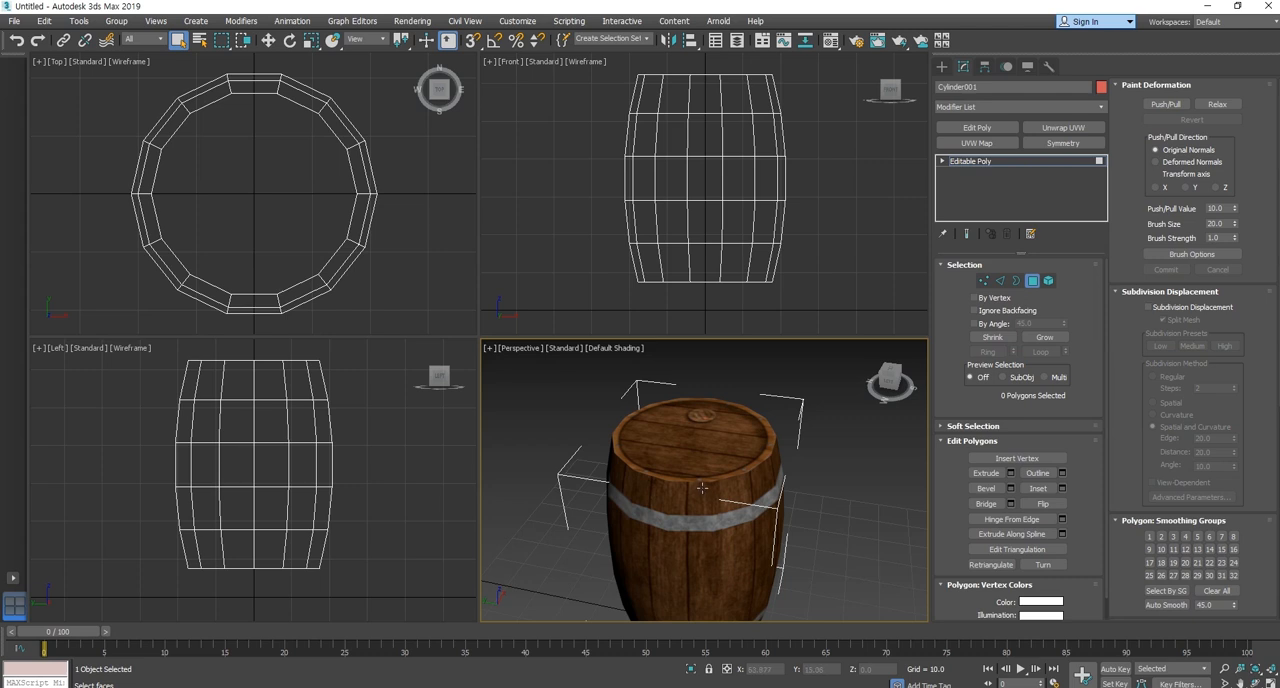
{"action": "middle_click_drag", "start_coordinate": [739, 454], "coordinate": [742, 432], "text": "alt"}
{"action": "scroll", "coordinate": [727, 469], "scroll_direction": "down", "scroll_amount": 3}
{"action": "scroll", "coordinate": [722, 470], "scroll_direction": "up", "scroll_amount": 4}
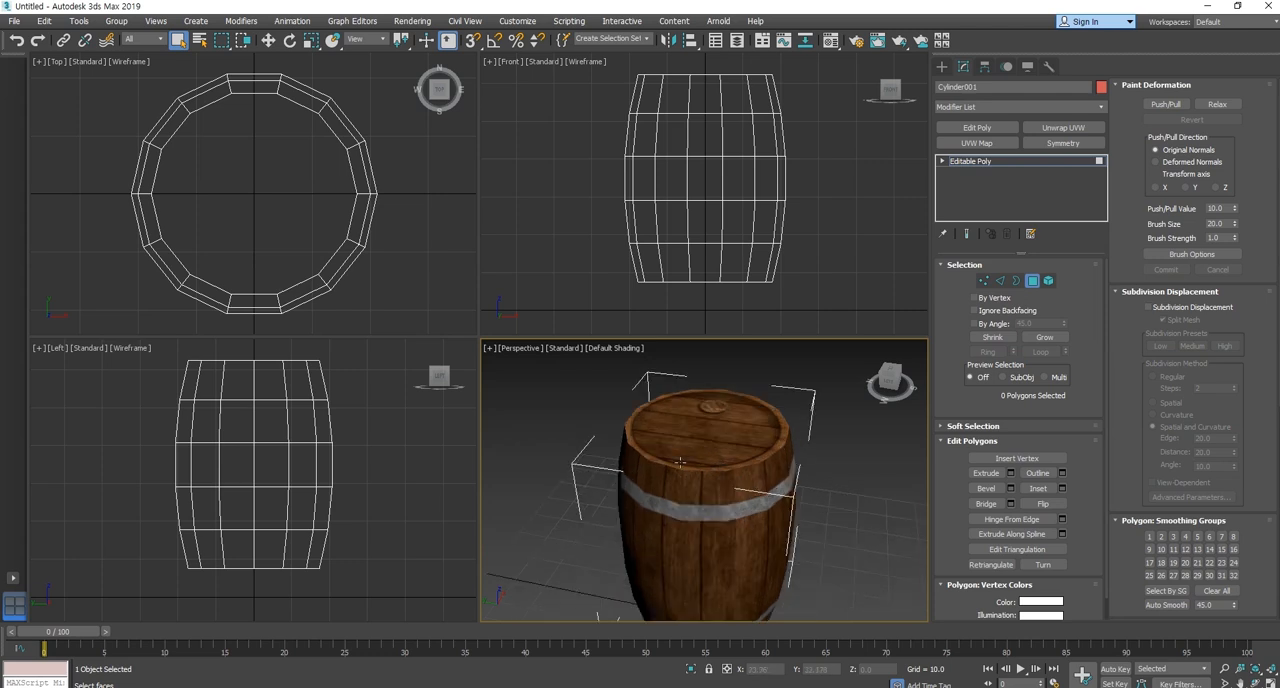
Step: Inset the top cap polygon and extrude it down into the barrel to form a recessed lid inside a raised rim
{"action": "left_click", "coordinate": [719, 421]}
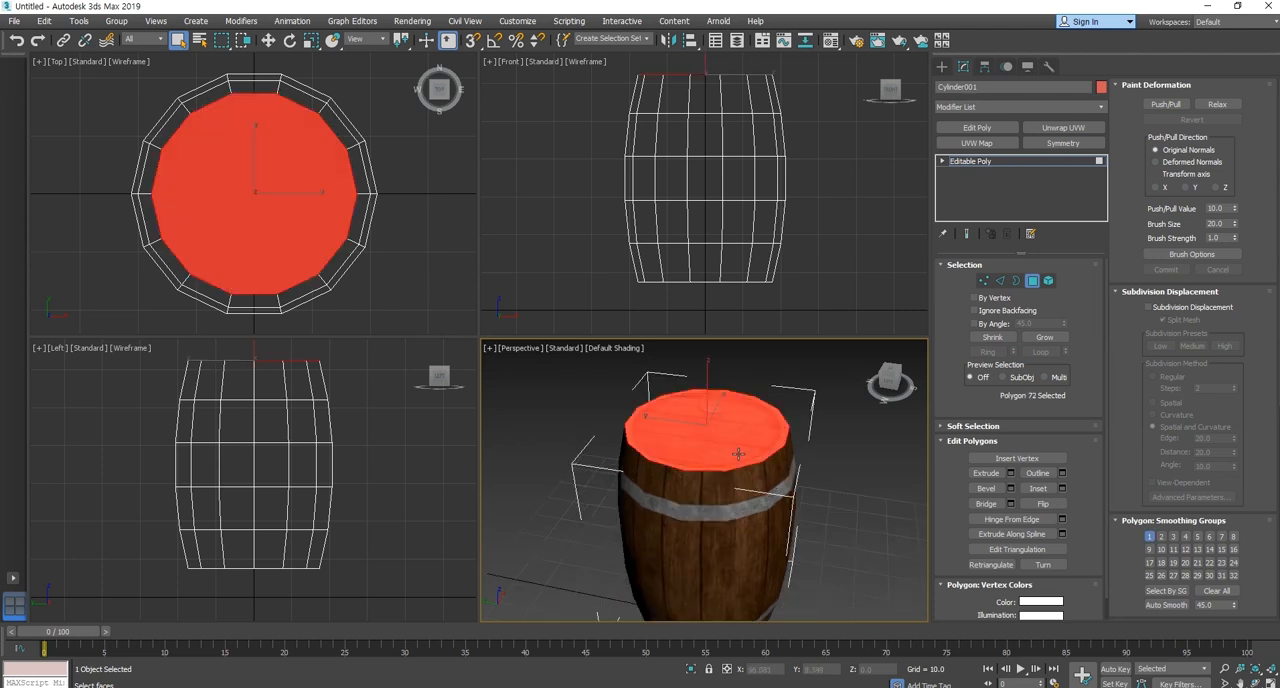
{"action": "left_click", "coordinate": [1037, 488]}
{"action": "left_click_drag", "start_coordinate": [734, 426], "coordinate": [754, 416]}
{"action": "key", "text": "shift+e"}
{"action": "key", "text": "w"}
{"action": "left_click", "coordinate": [849, 479]}
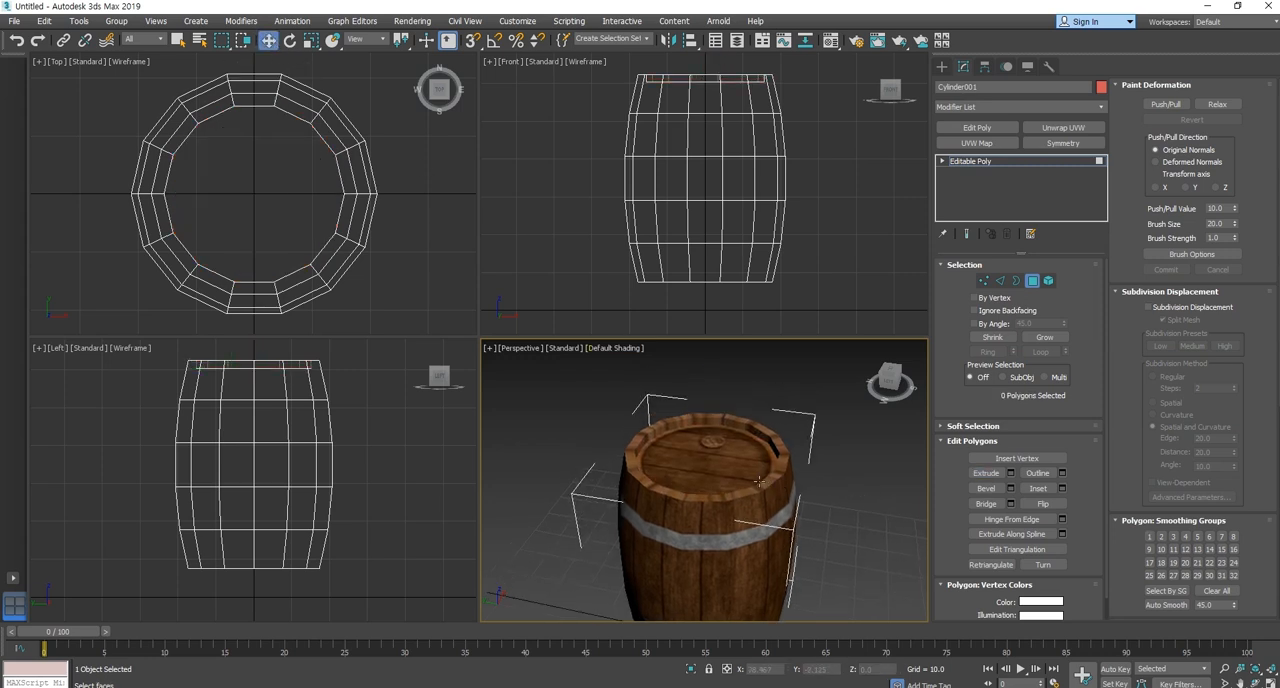
{"action": "scroll", "coordinate": [763, 483], "scroll_direction": "up", "scroll_amount": 2}
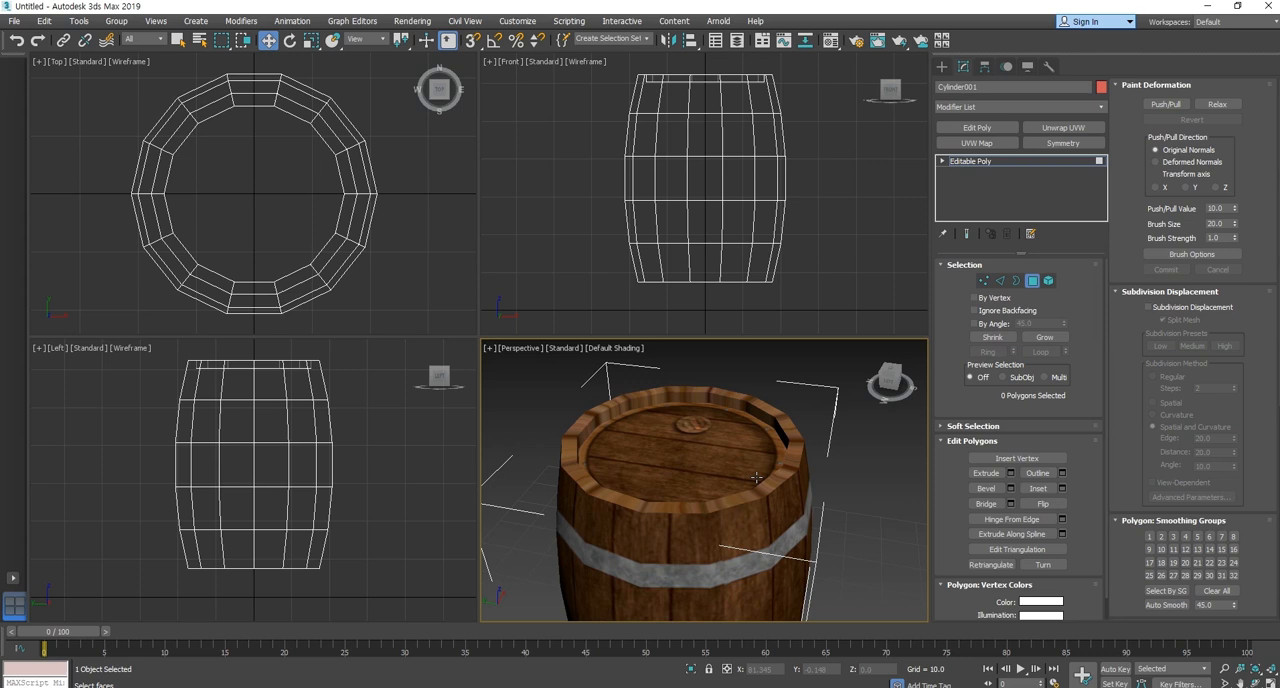
Step: Inspect the recessed lid from above, selecting one polygon of the raised rim and clearing the selection
{"action": "scroll", "coordinate": [757, 478], "scroll_direction": "down", "scroll_amount": 2}
{"action": "middle_click_drag", "start_coordinate": [854, 546], "coordinate": [766, 521], "text": "alt"}
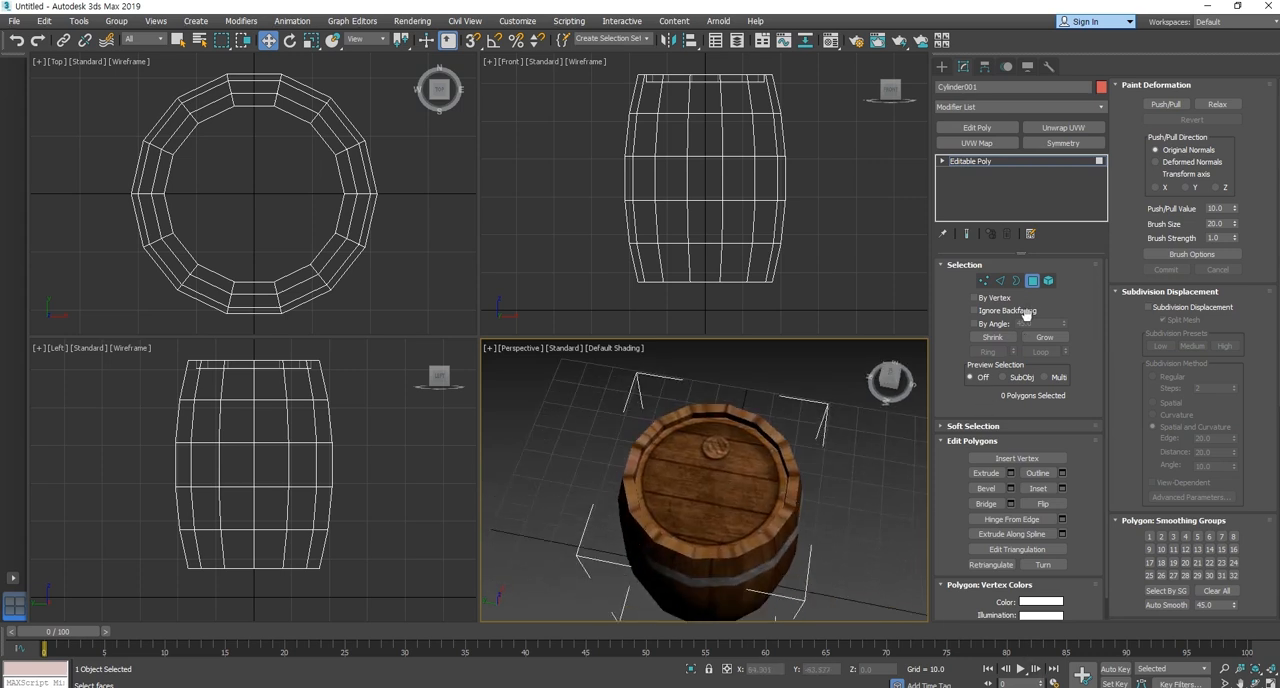
{"action": "left_click", "coordinate": [749, 423]}
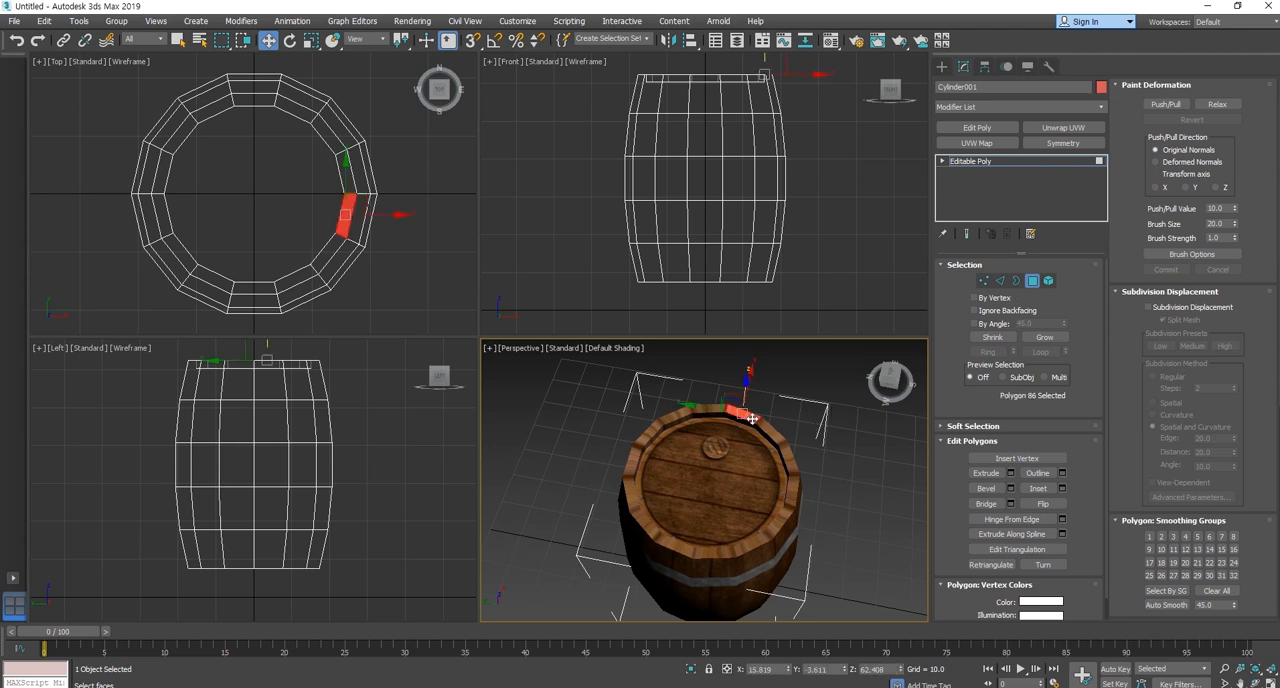
{"action": "left_click", "coordinate": [836, 448]}
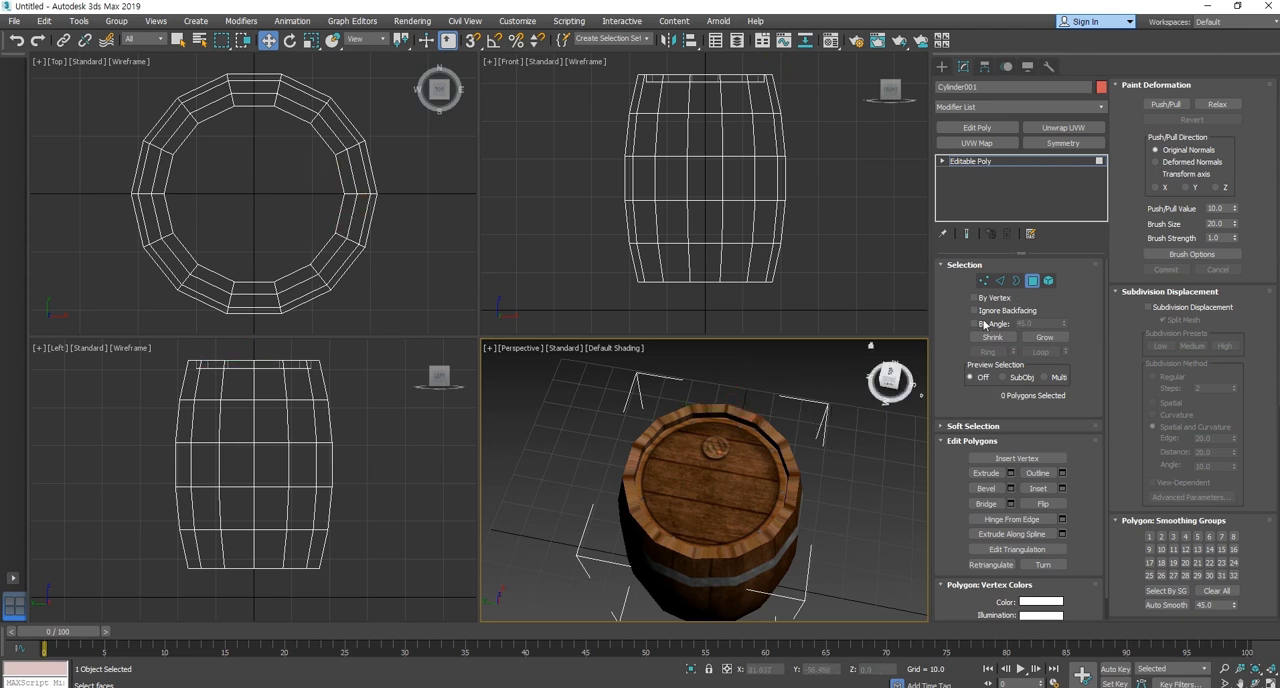
Step: Leave polygon editing, add an Unwrap UVW modifier to the barrel and open its UV editor
{"action": "left_click", "coordinate": [1032, 280]}
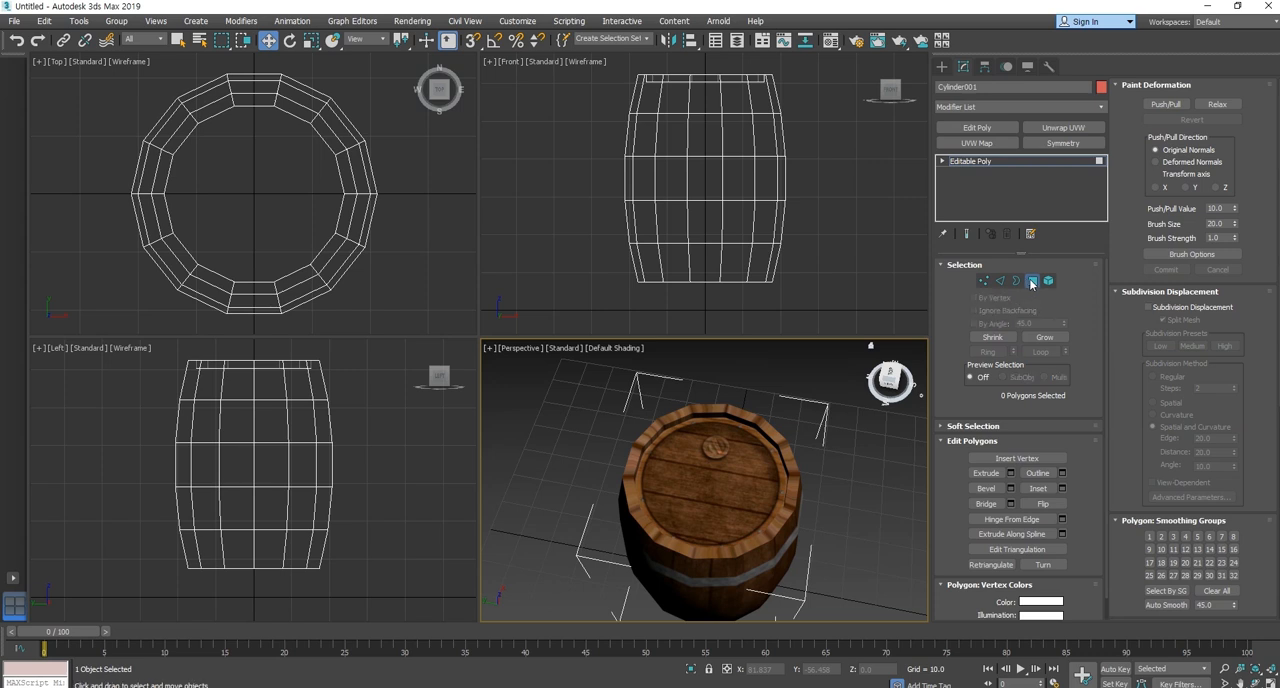
{"action": "left_click", "coordinate": [1063, 129]}
{"action": "left_click", "coordinate": [1017, 544]}
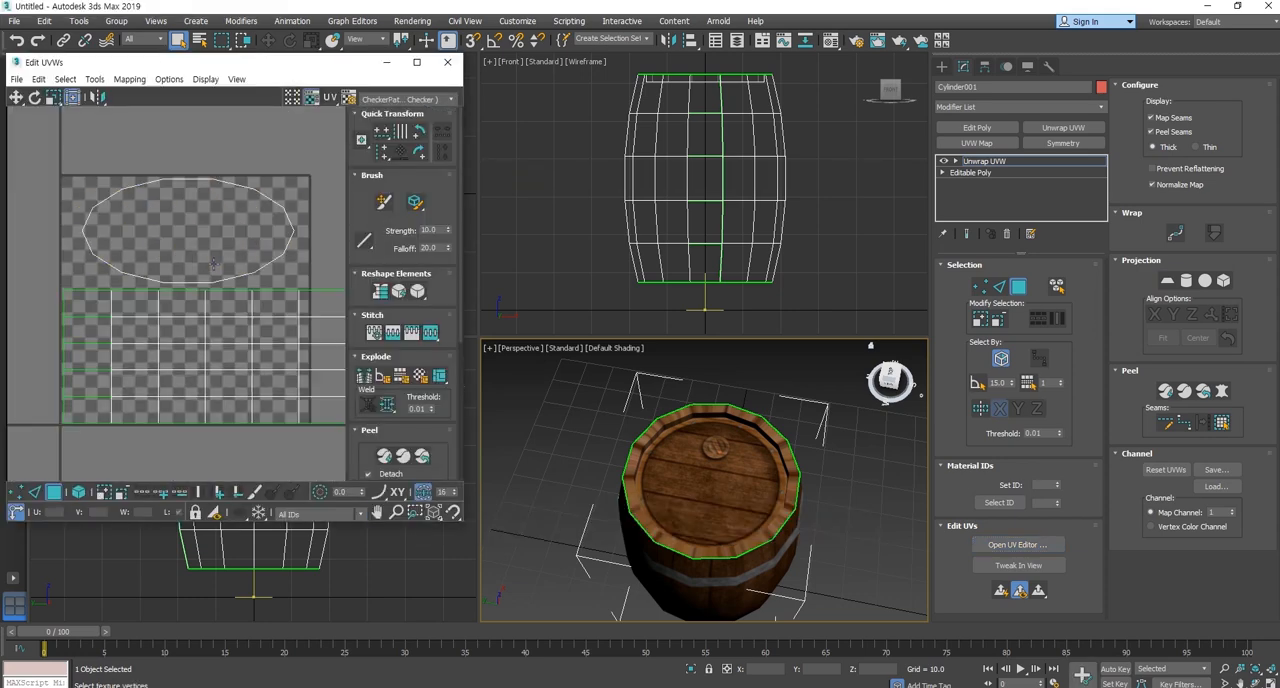
Step: Display the barrel-1.jpg map as the background behind the barrel's UVs
{"action": "scroll", "coordinate": [224, 310], "scroll_direction": "down", "scroll_amount": 2}
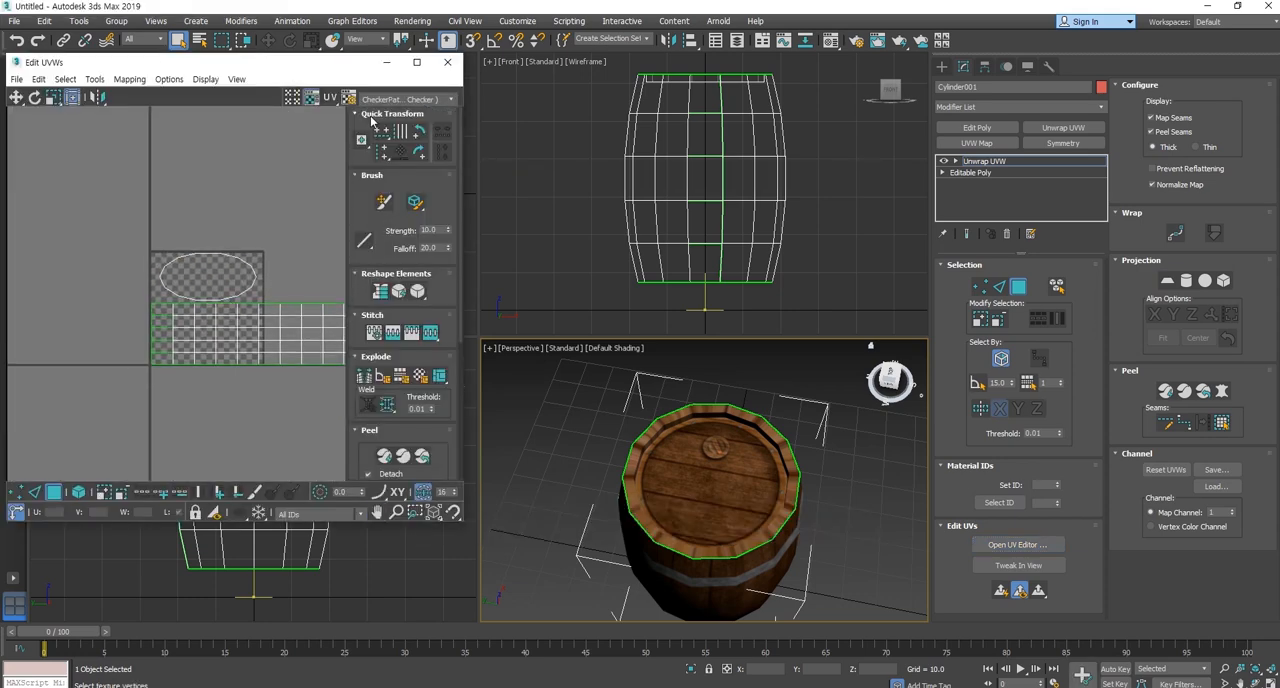
{"action": "left_click", "coordinate": [400, 97]}
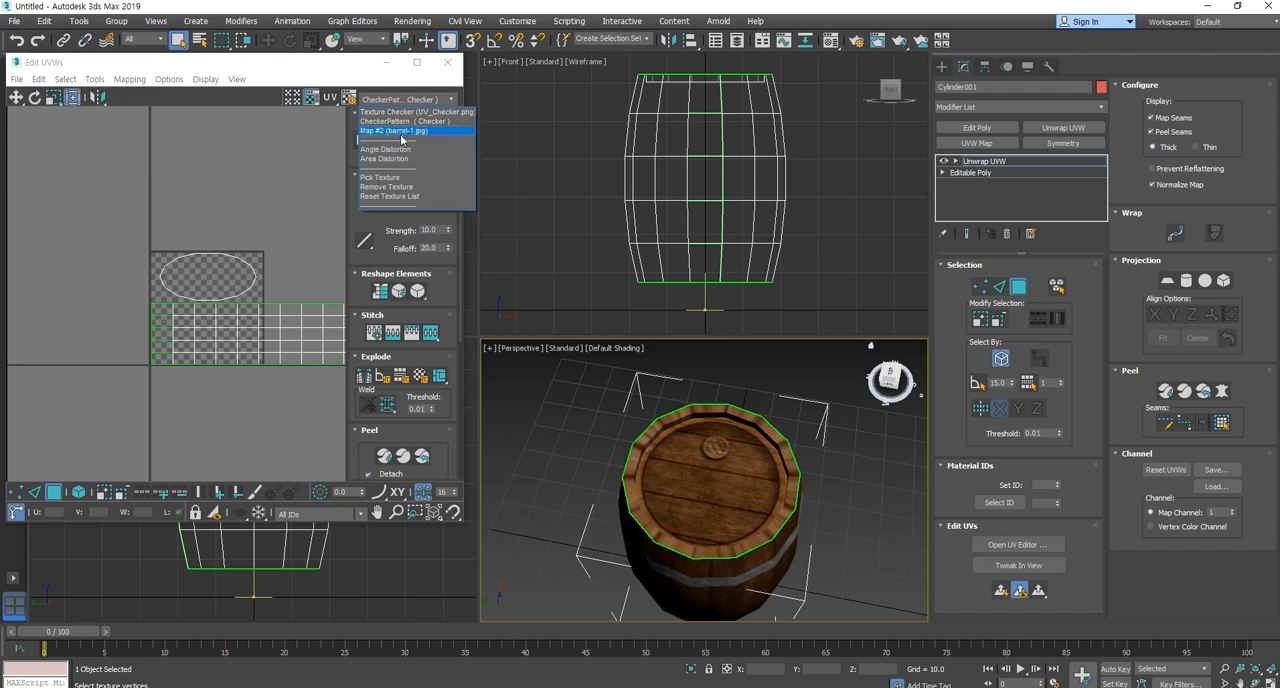
{"action": "left_click", "coordinate": [404, 138]}
{"action": "scroll", "coordinate": [204, 308], "scroll_direction": "up", "scroll_amount": 3}
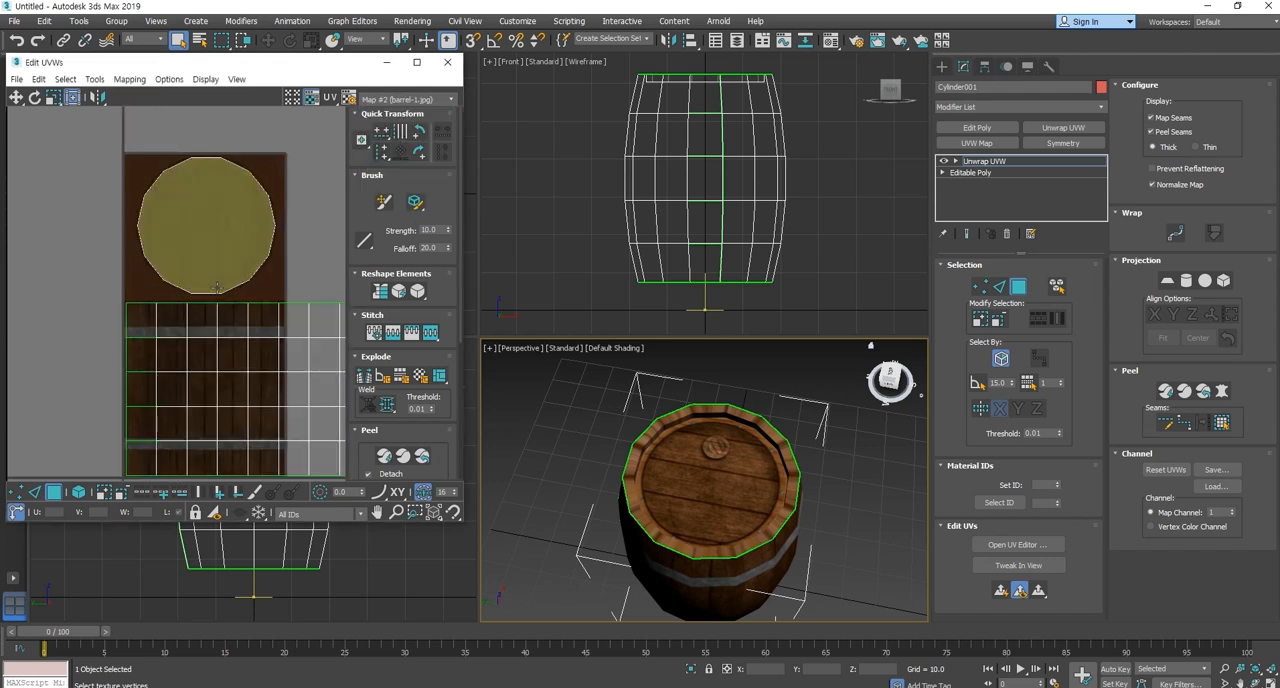
Step: Select the lid, an inner wall polygon and neighbouring rim polygons one by one to examine their UV placement
{"action": "left_click", "coordinate": [680, 455]}
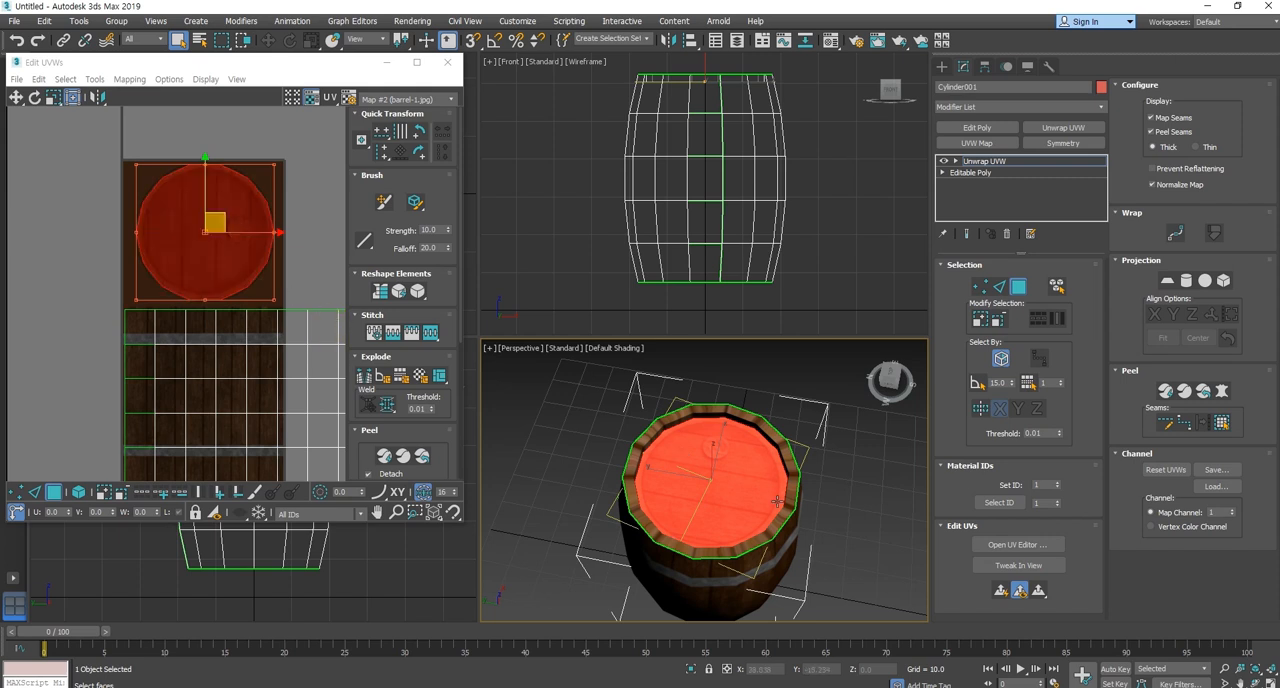
{"action": "left_click", "coordinate": [755, 426]}
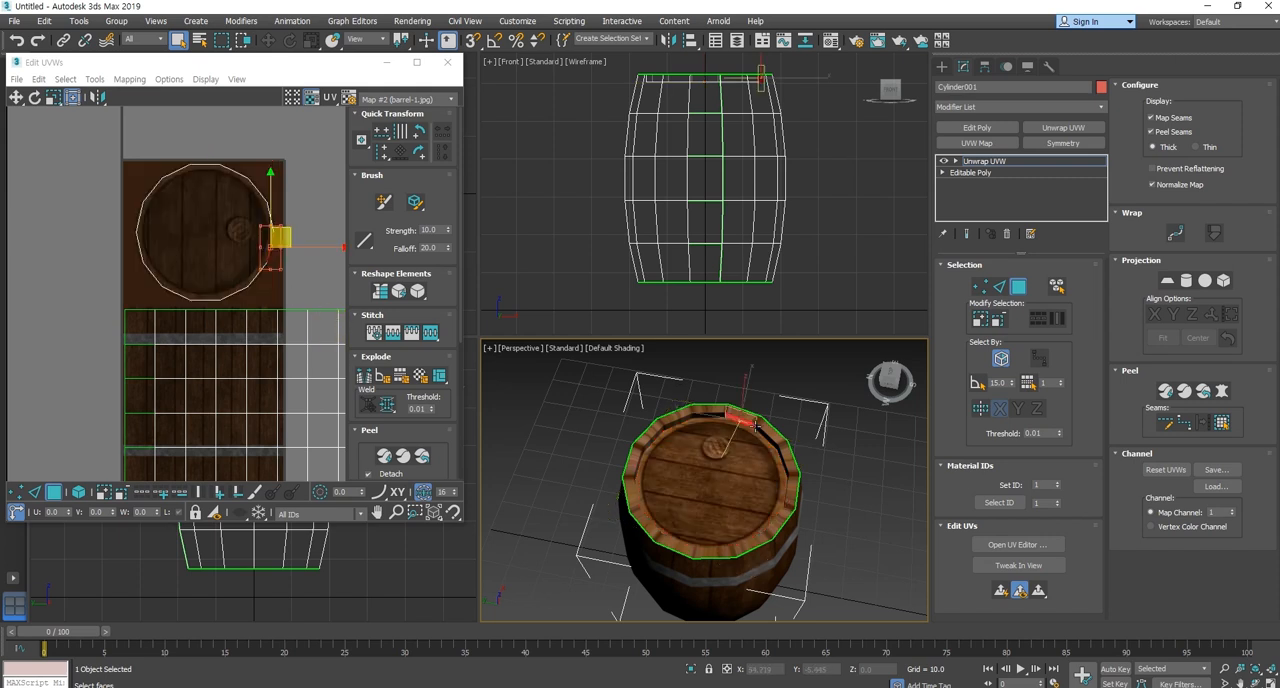
{"action": "left_click", "coordinate": [770, 429]}
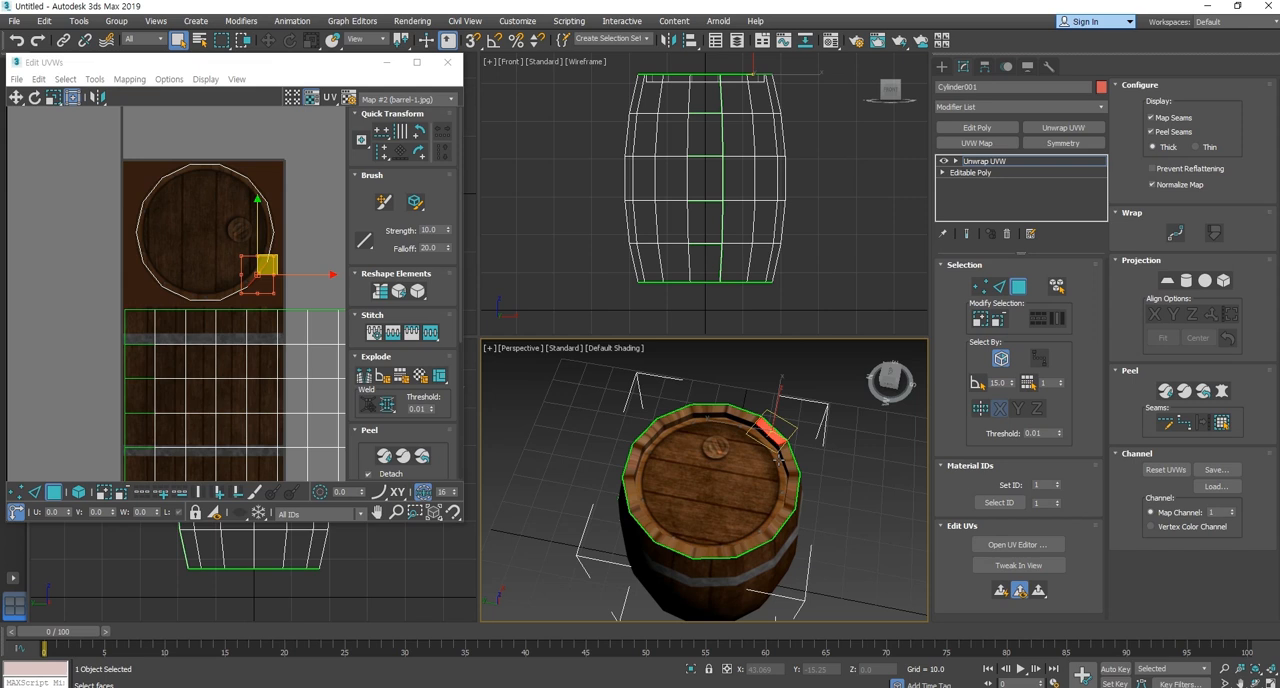
{"action": "left_click", "coordinate": [790, 459]}
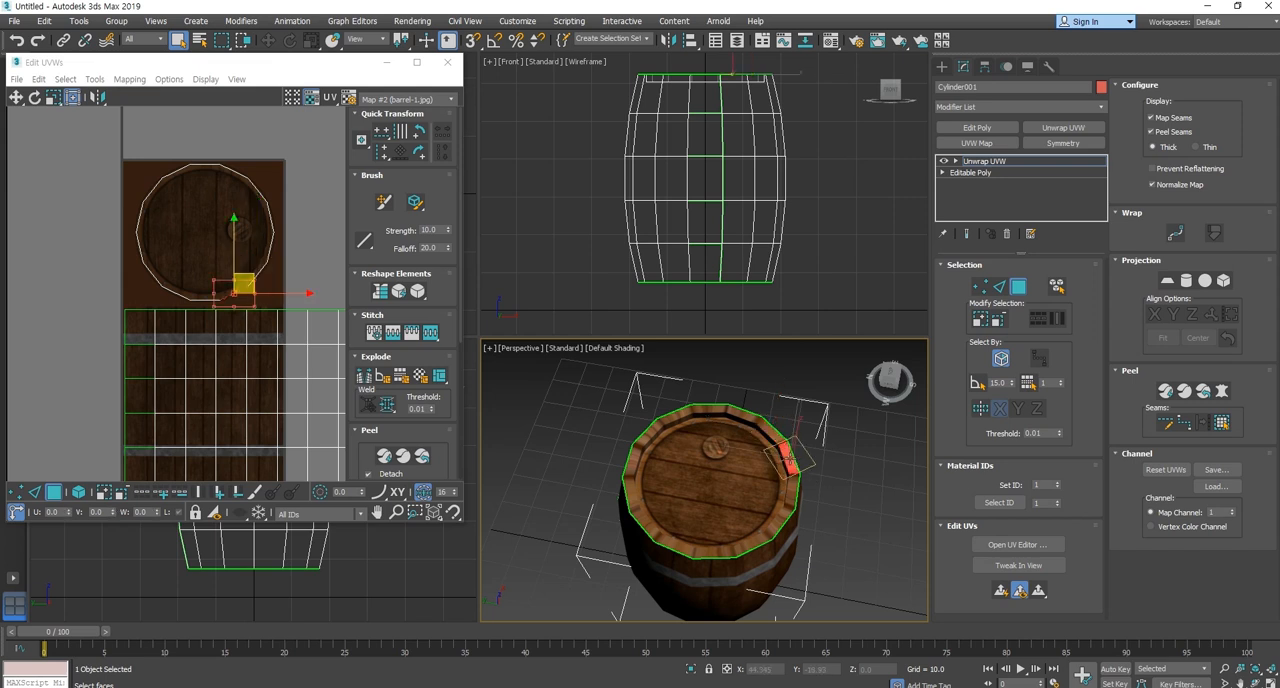
Step: Select the full ring of top rim polygons and give it its own planar mapping
{"action": "left_click", "coordinate": [776, 435]}
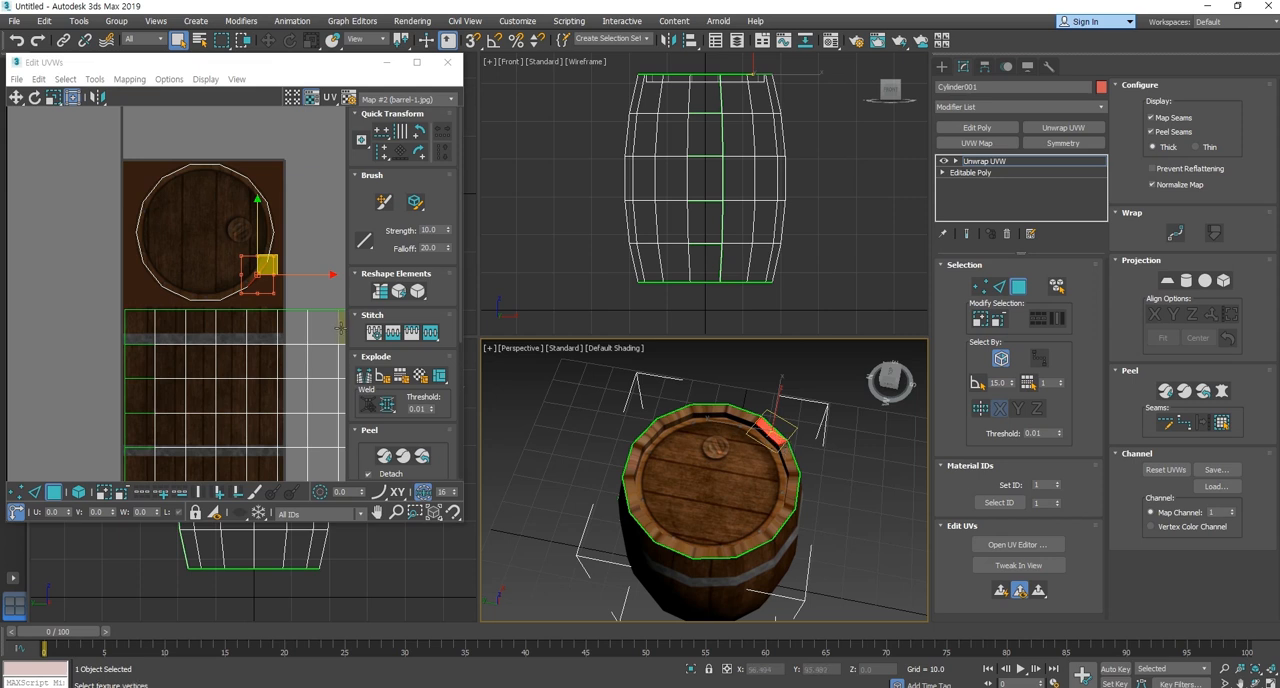
{"action": "middle_click_drag", "start_coordinate": [814, 462], "coordinate": [850, 430], "text": "alt"}
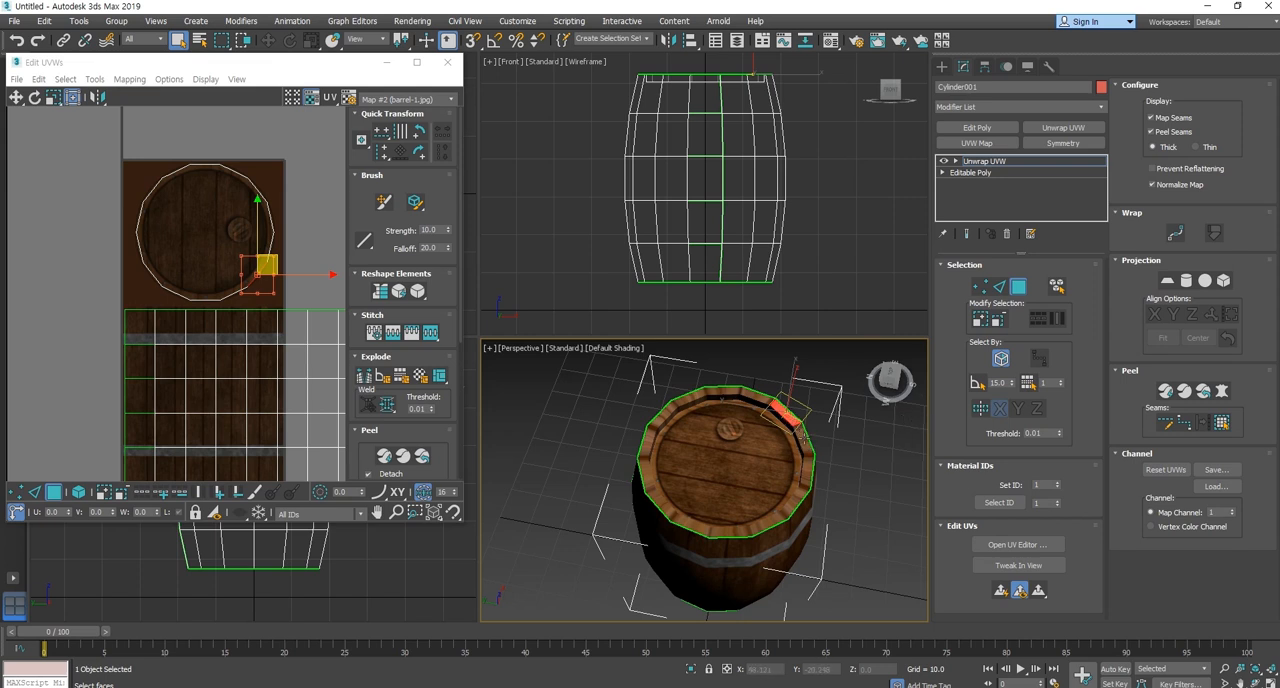
{"action": "left_click", "coordinate": [803, 436], "text": "shift"}
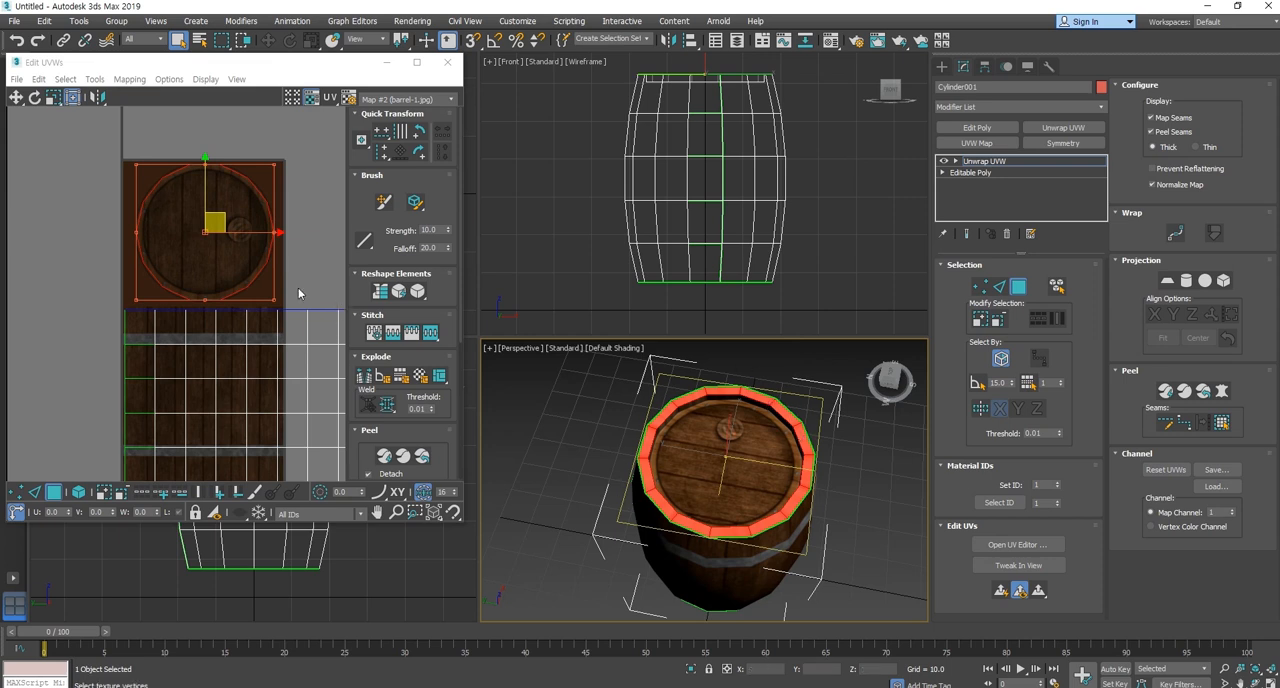
{"action": "left_click", "coordinate": [1168, 283]}
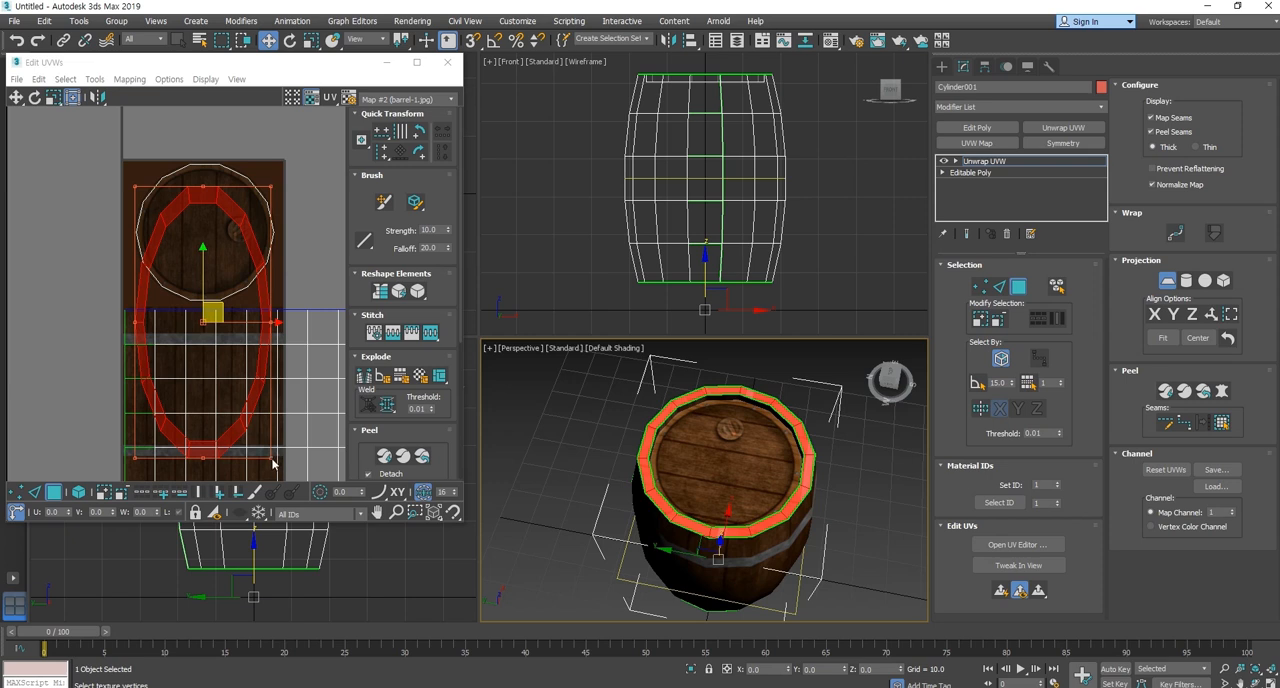
{"action": "left_click", "coordinate": [1168, 283]}
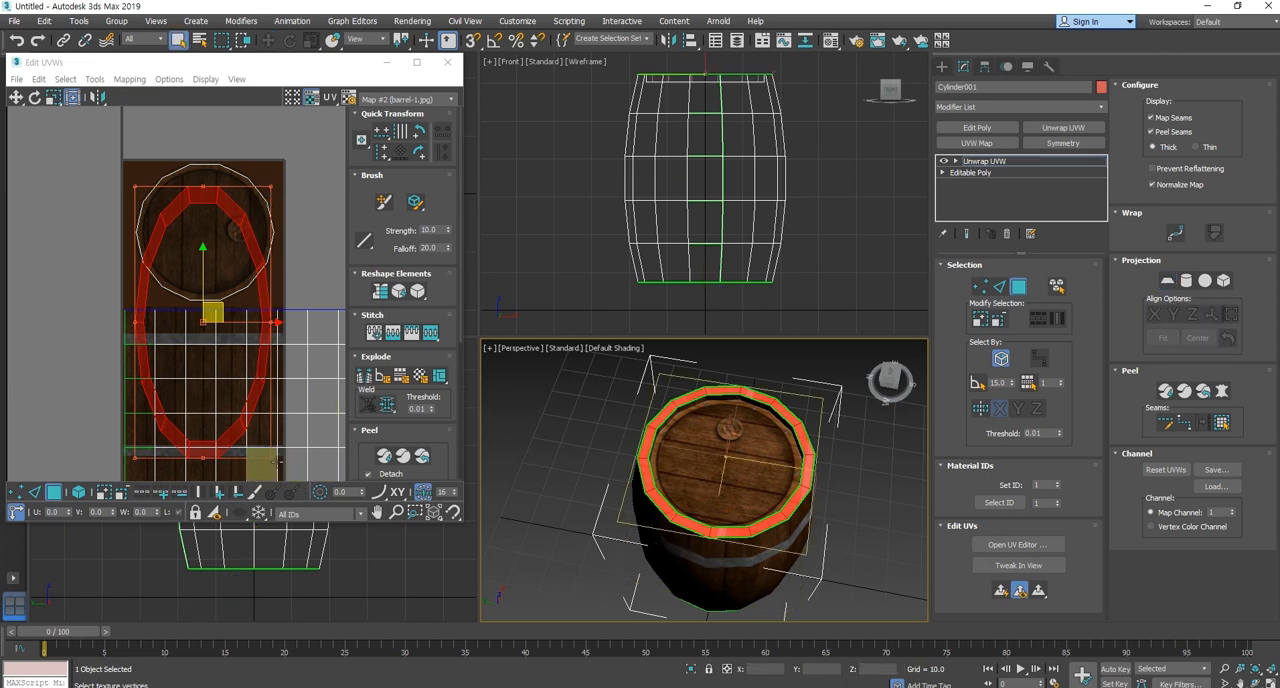
Step: Reshape the rim's stretched UV shell into a circle of about the cap's size and move it beside the barrel texture
{"action": "left_click_drag", "start_coordinate": [264, 460], "coordinate": [271, 302]}
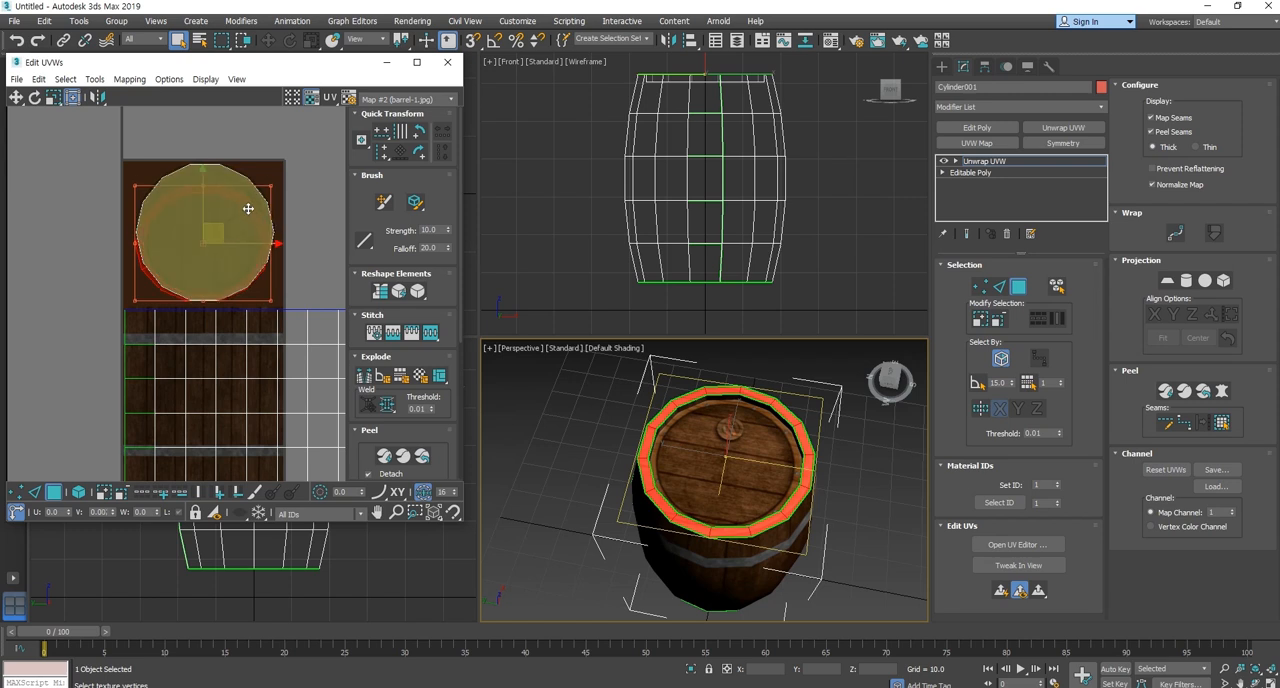
{"action": "scroll", "coordinate": [209, 204], "scroll_direction": "up", "scroll_amount": 3}
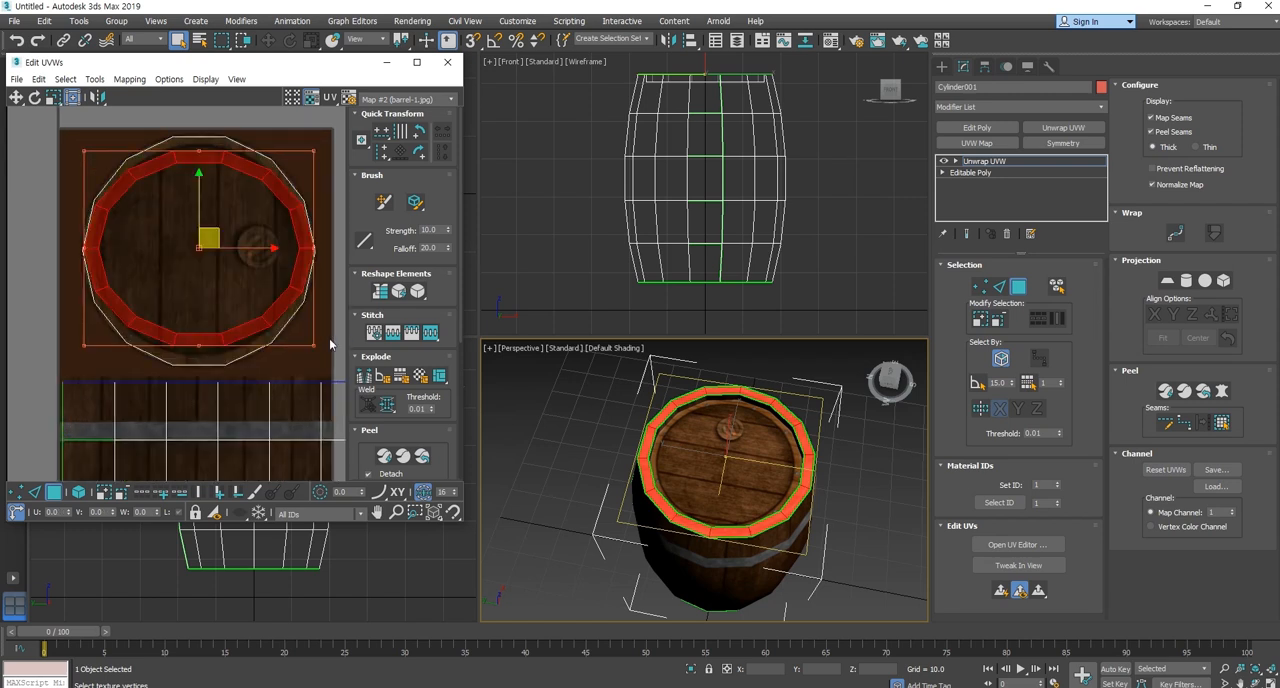
{"action": "left_click_drag", "start_coordinate": [313, 342], "coordinate": [328, 376]}
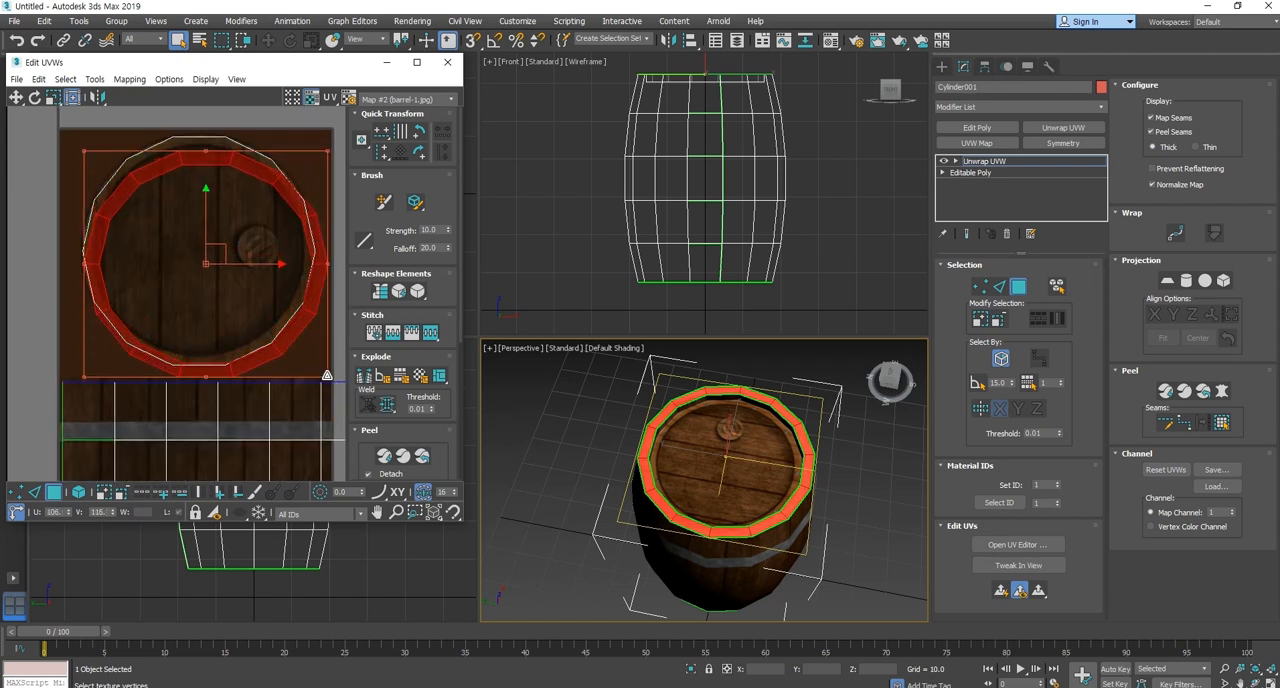
{"action": "left_click_drag", "start_coordinate": [233, 253], "coordinate": [13, 234]}
{"action": "scroll", "coordinate": [177, 274], "scroll_direction": "down", "scroll_amount": 2}
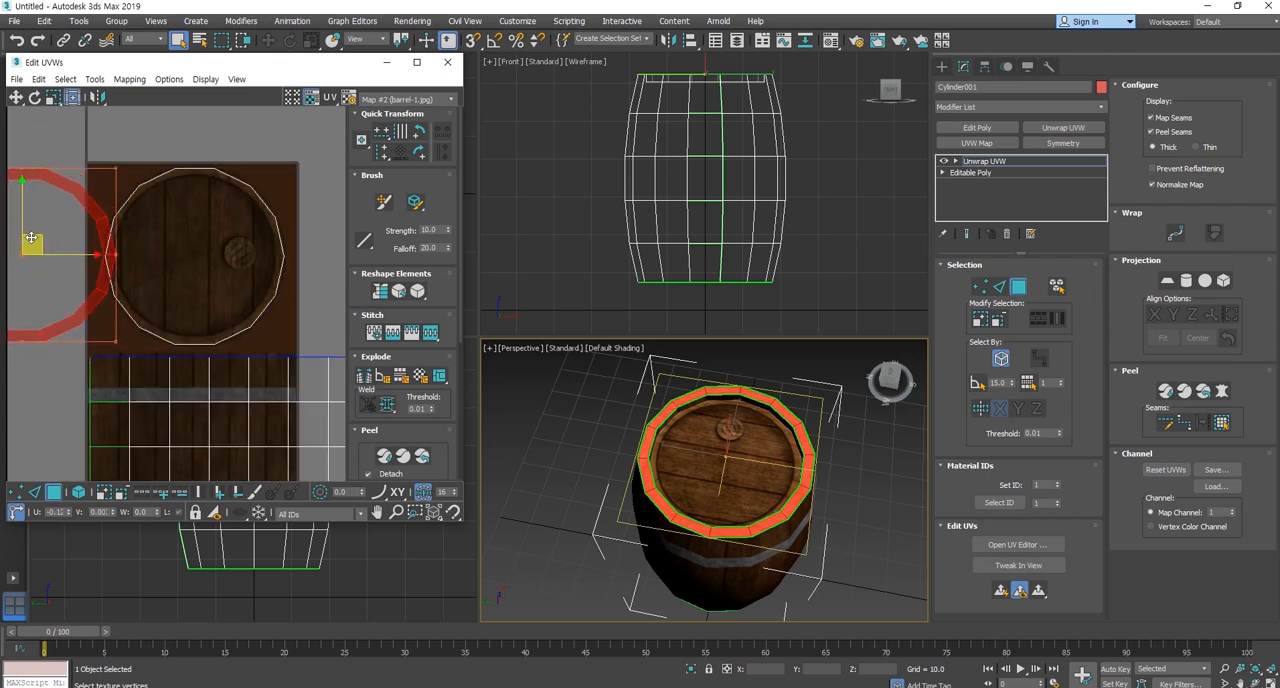
Step: Scale the recessed lid's UV face uniformly to about 90.5 percent and nudge it into place over the round lid image
{"action": "left_click", "coordinate": [192, 242]}
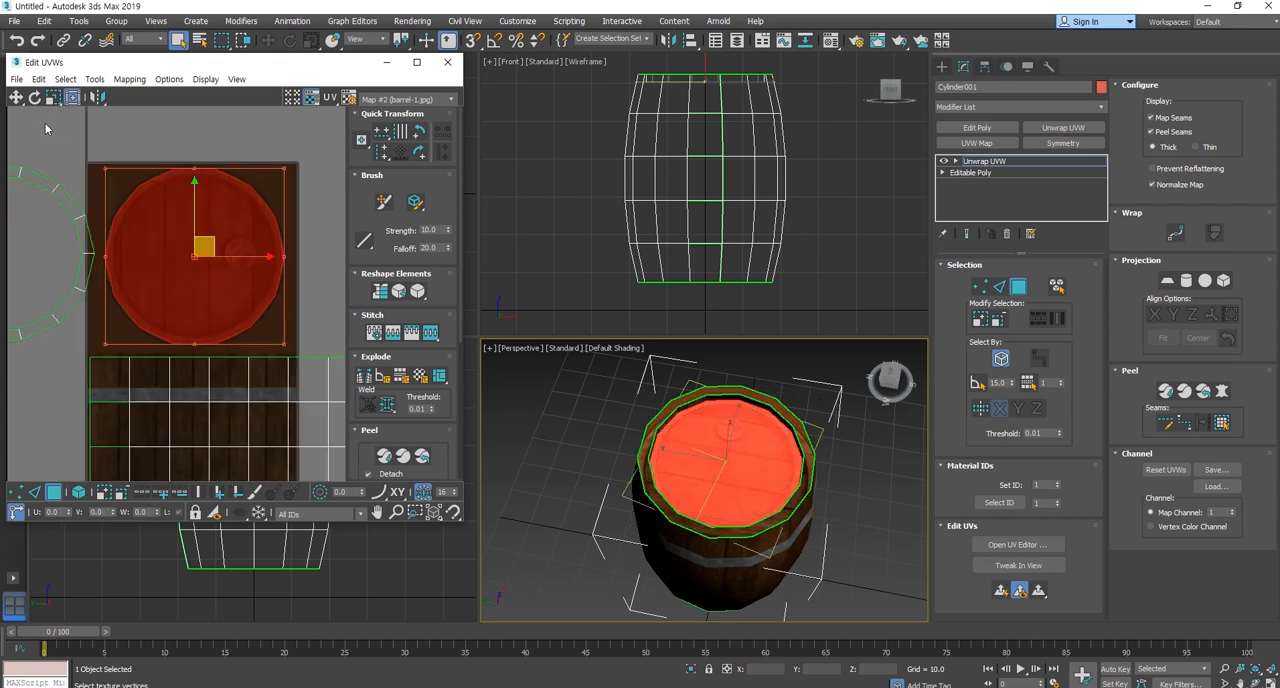
{"action": "left_click", "coordinate": [54, 98]}
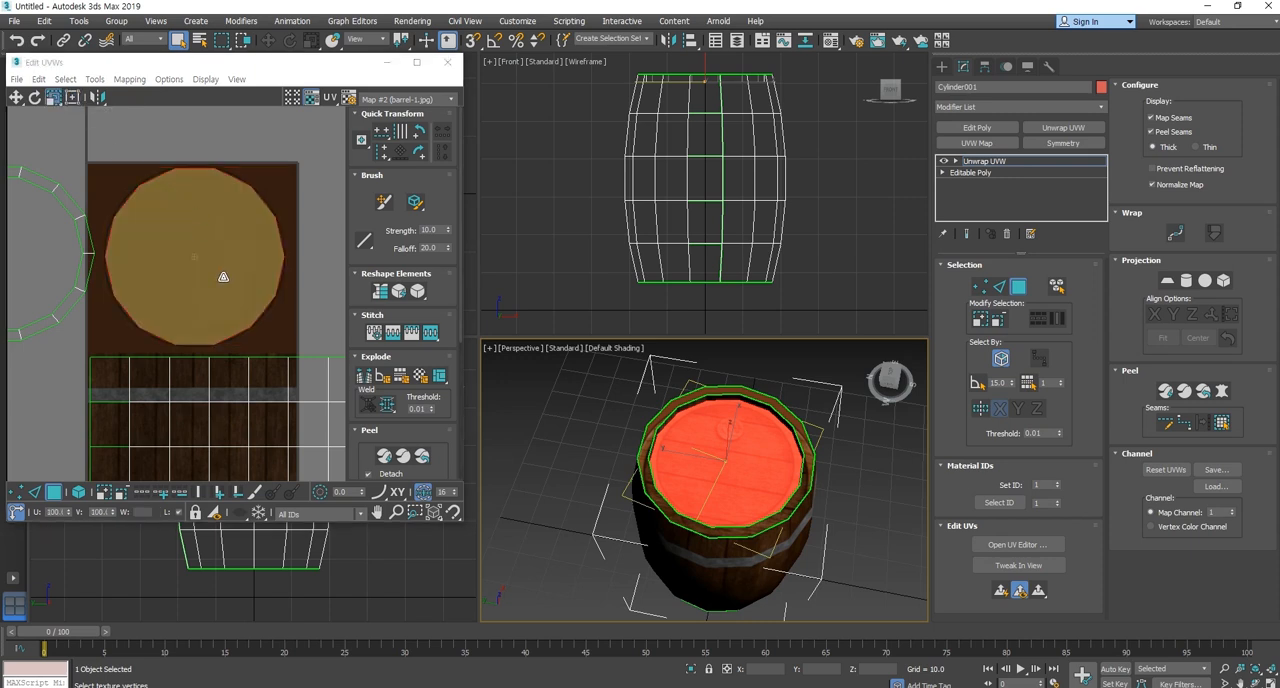
{"action": "left_click_drag", "start_coordinate": [193, 255], "coordinate": [203, 267]}
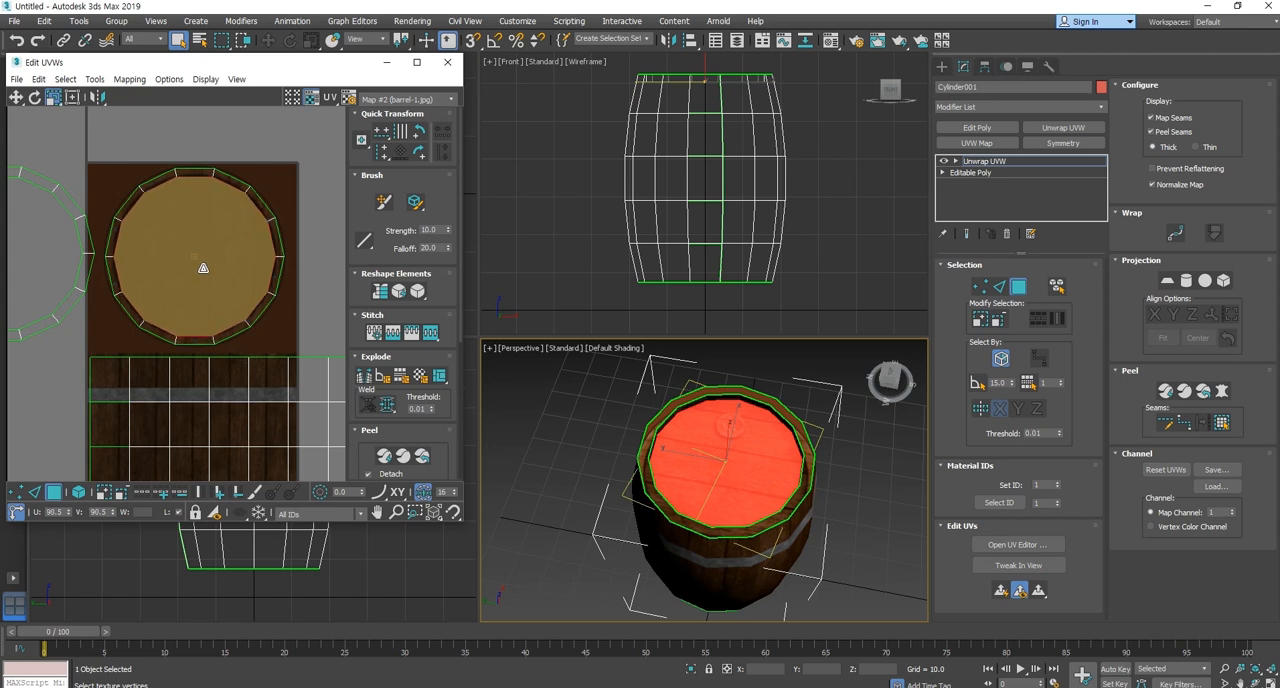
{"action": "left_click", "coordinate": [16, 97]}
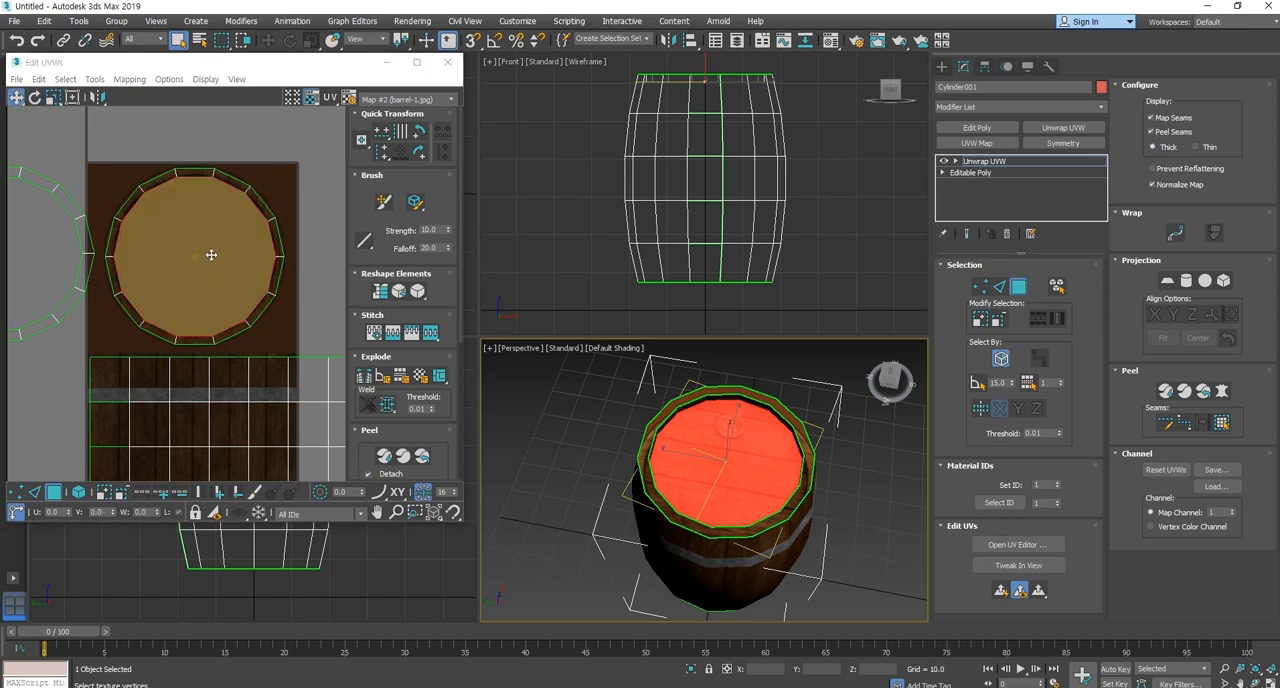
{"action": "left_click_drag", "start_coordinate": [210, 254], "coordinate": [210, 253]}
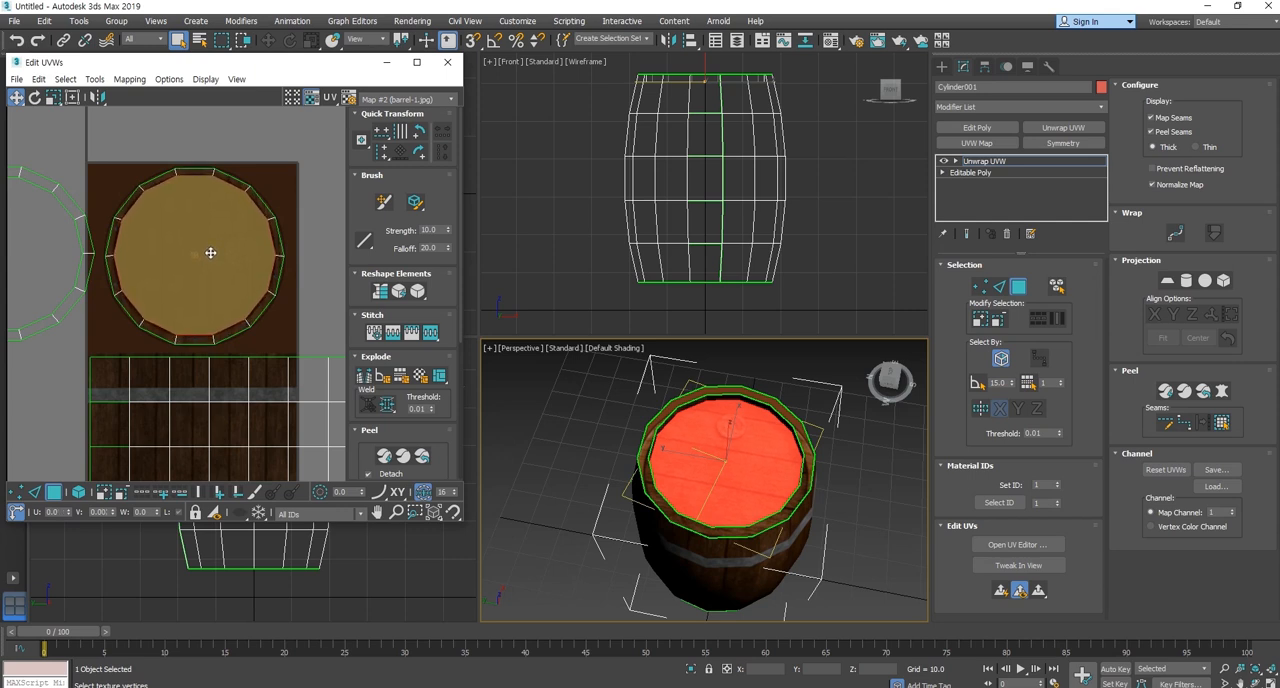
Step: Select the UV faces around and beneath the lid to identify which barrel polygons they belong to
{"action": "left_click", "coordinate": [234, 181]}
{"action": "middle_click_drag", "start_coordinate": [230, 209], "coordinate": [225, 245]}
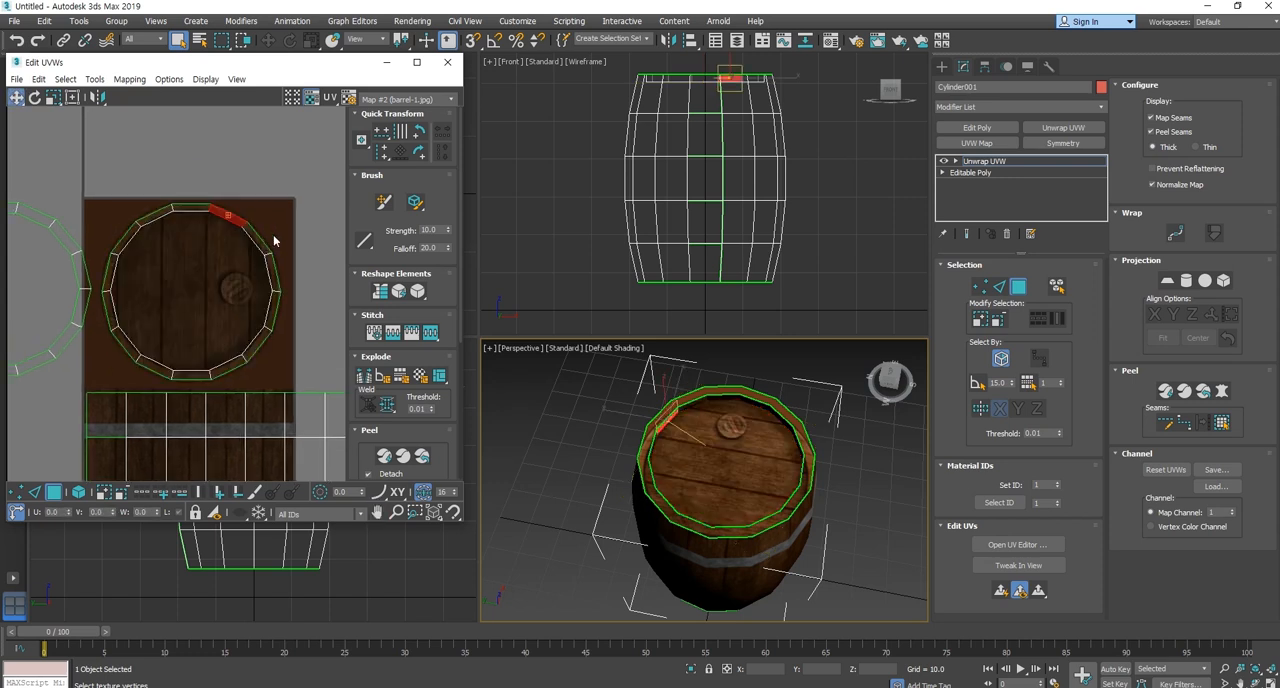
{"action": "left_click", "coordinate": [235, 221]}
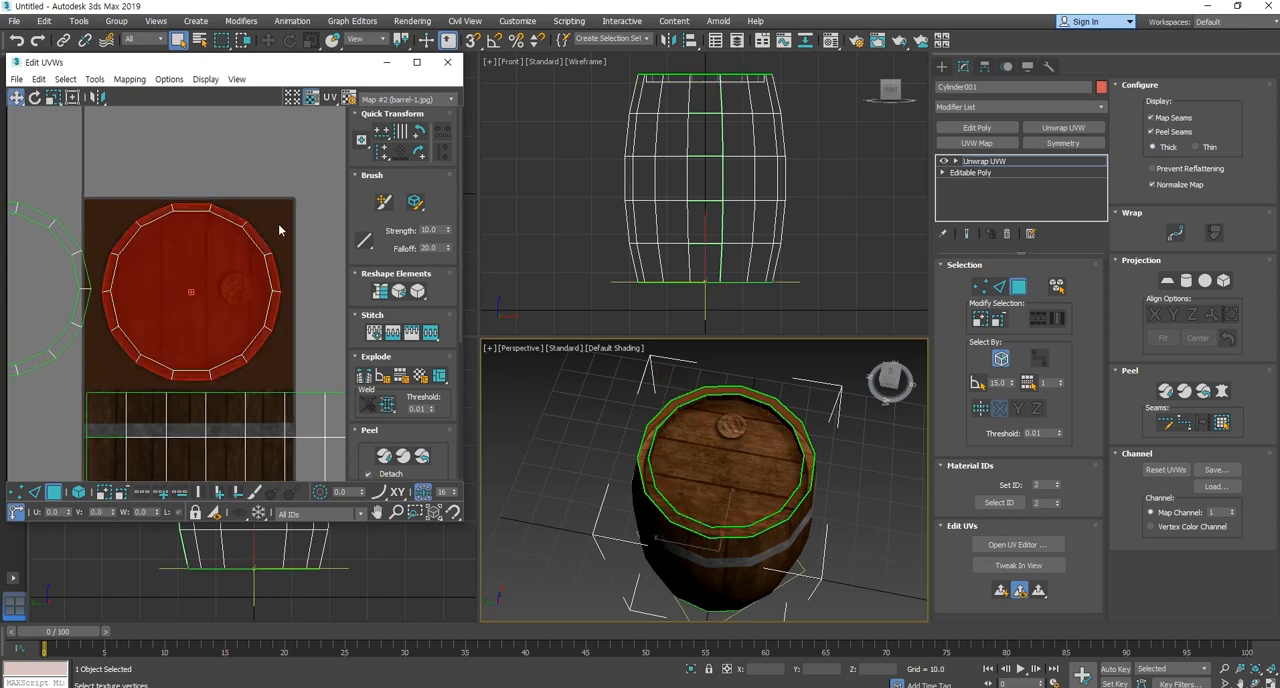
Step: Select the ring of inner wall polygons below the rim, break off its UVs and move that shell clear of the texture
{"action": "left_click", "coordinate": [724, 396]}
{"action": "scroll", "coordinate": [740, 405], "scroll_direction": "up", "scroll_amount": 3}
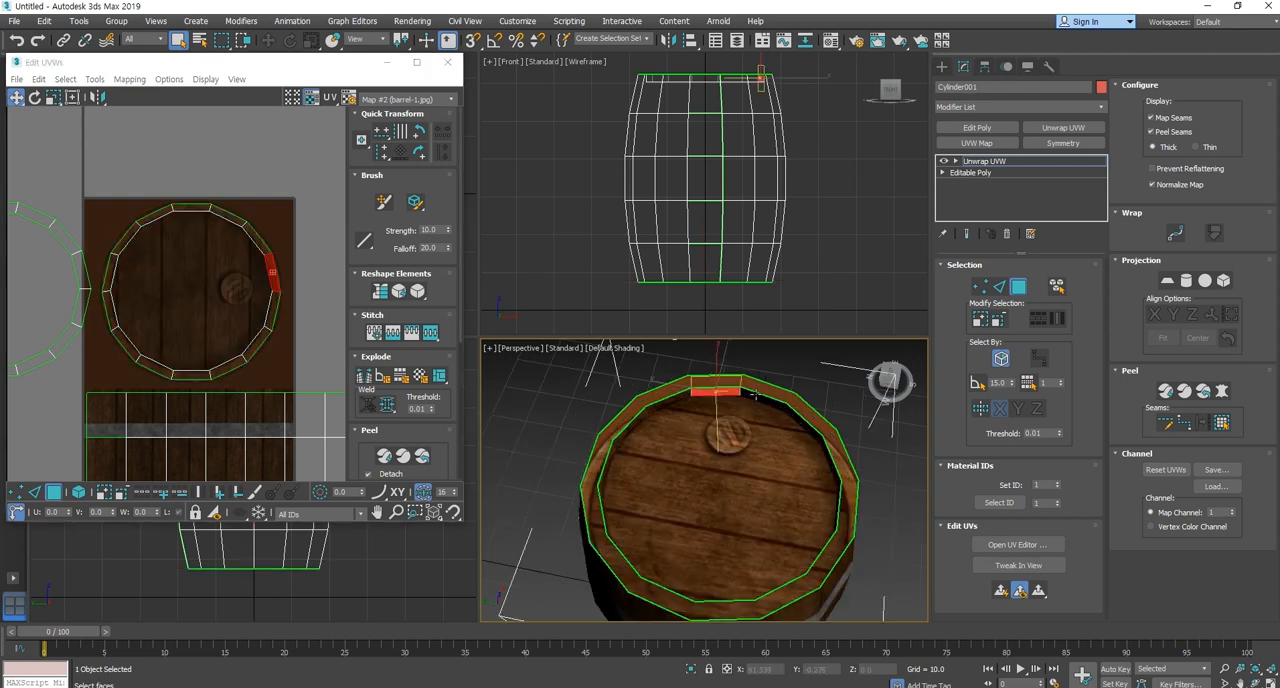
{"action": "left_click", "coordinate": [776, 409], "text": "shift"}
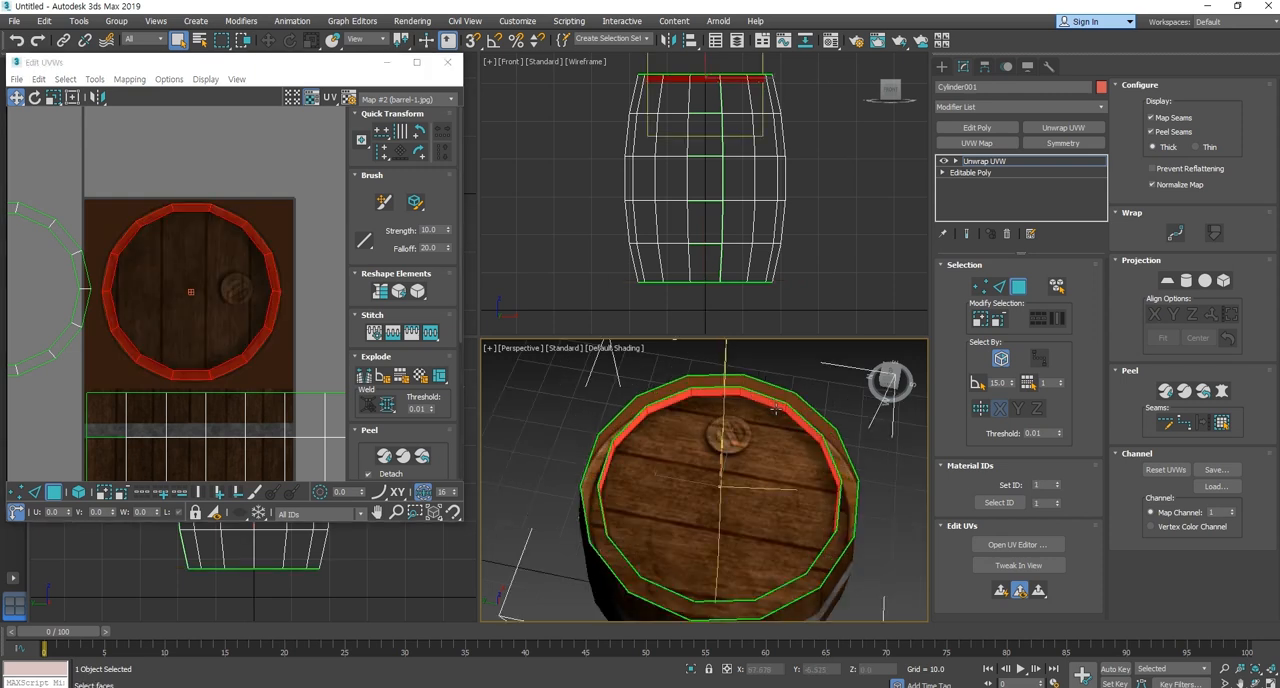
{"action": "left_click", "coordinate": [371, 378]}
{"action": "left_click_drag", "start_coordinate": [230, 240], "coordinate": [385, 32]}
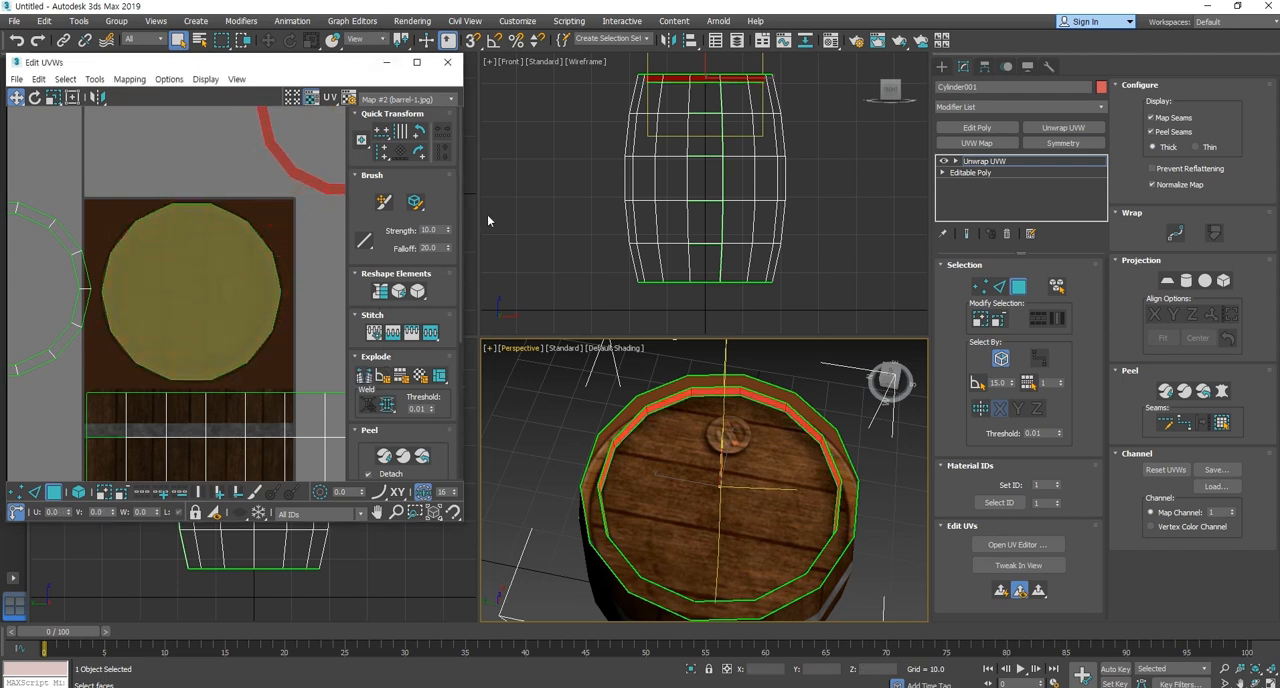
Step: Move the bottom cap's UV face off the round lid image to above the texture
{"action": "middle_click_drag", "start_coordinate": [272, 240], "coordinate": [291, 224]}
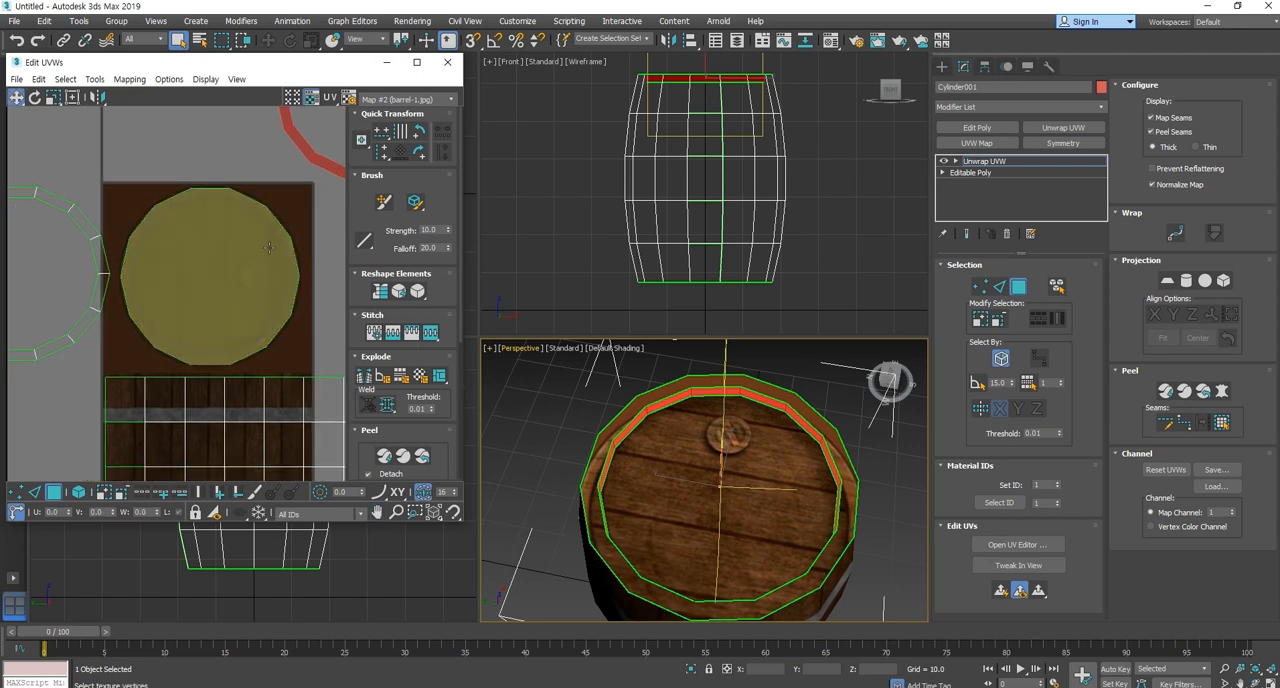
{"action": "left_click", "coordinate": [231, 281]}
{"action": "left_click_drag", "start_coordinate": [231, 281], "coordinate": [162, 94]}
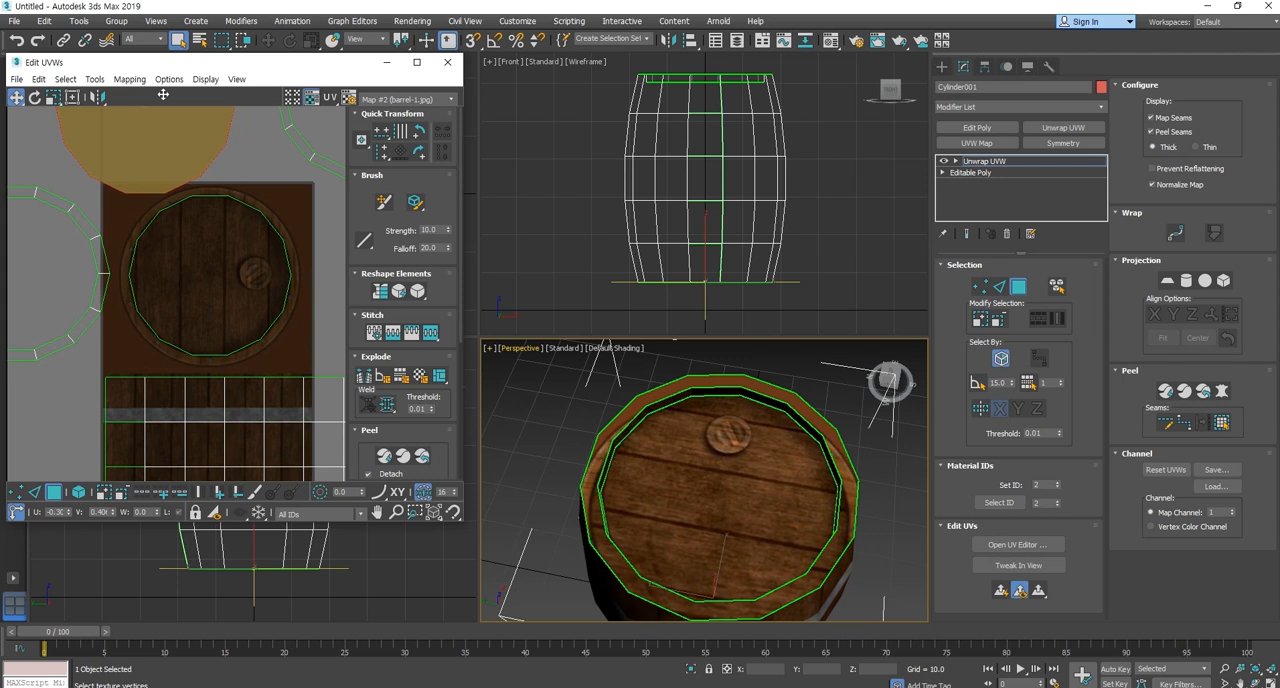
Step: Select the bottom cap's UV face and move it farther away from the texture
{"action": "scroll", "coordinate": [239, 226], "scroll_direction": "down", "scroll_amount": 2}
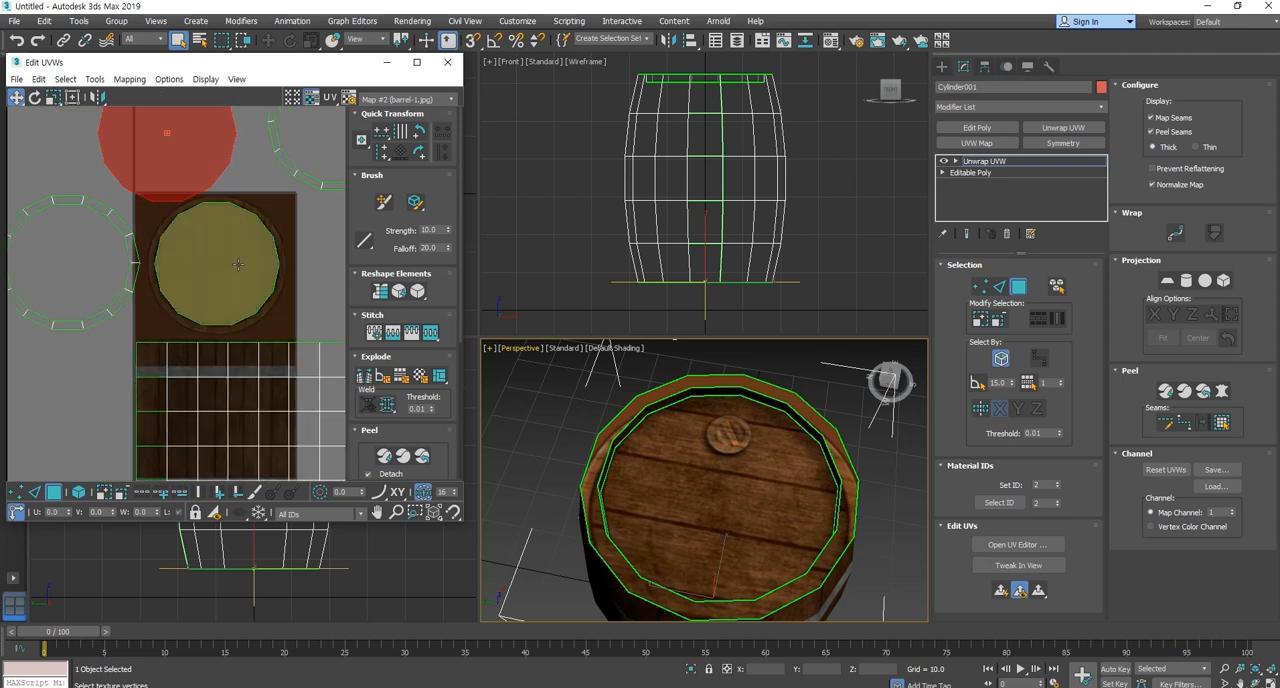
{"action": "left_click", "coordinate": [226, 243]}
{"action": "scroll", "coordinate": [223, 248], "scroll_direction": "down", "scroll_amount": 1}
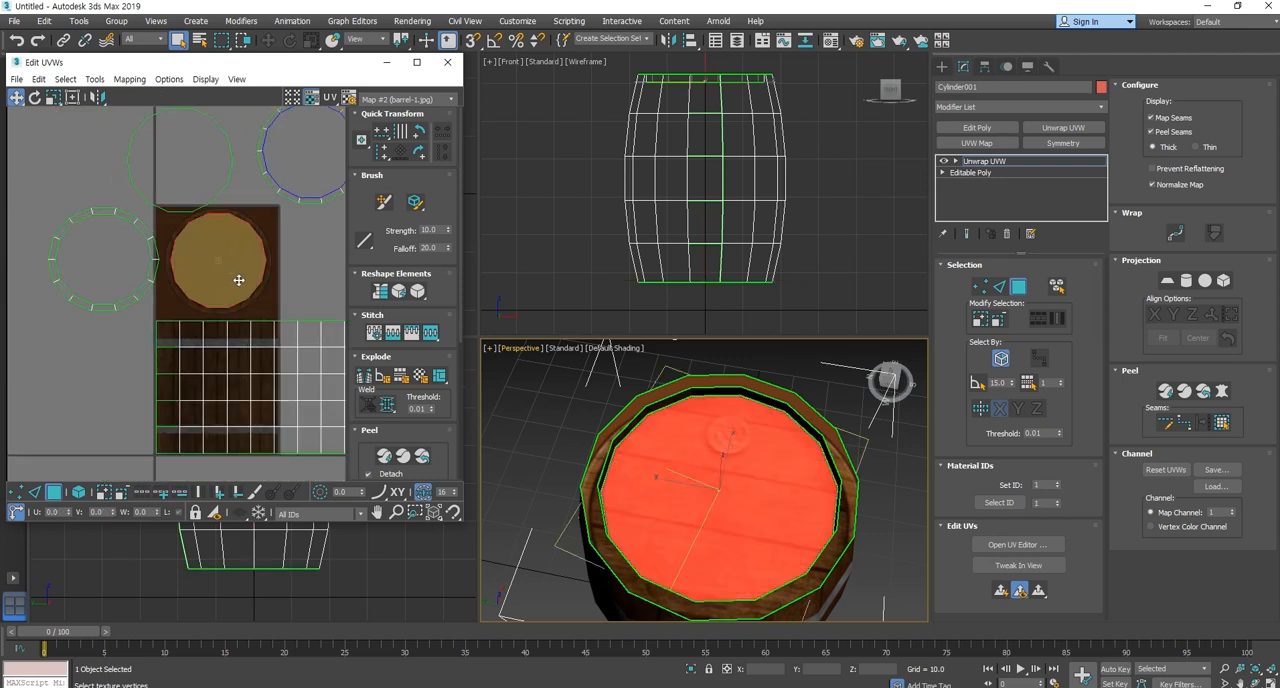
{"action": "left_click", "coordinate": [201, 172]}
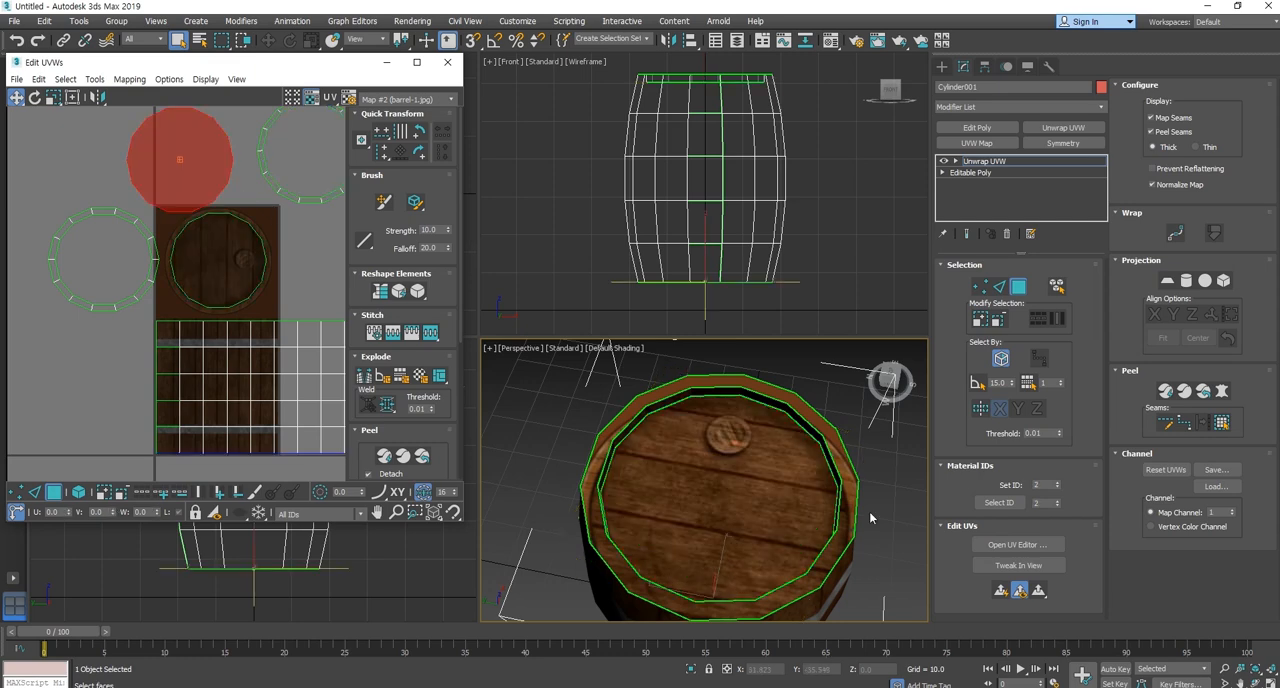
{"action": "mouse_move", "coordinate": [802, 510]}
{"action": "middle_mouse_down", "text": "alt"}
{"action": "mouse_move", "coordinate": [785, 362]}
{"action": "mouse_move", "coordinate": [786, 506]}
{"action": "middle_mouse_up", "text": "alt"}
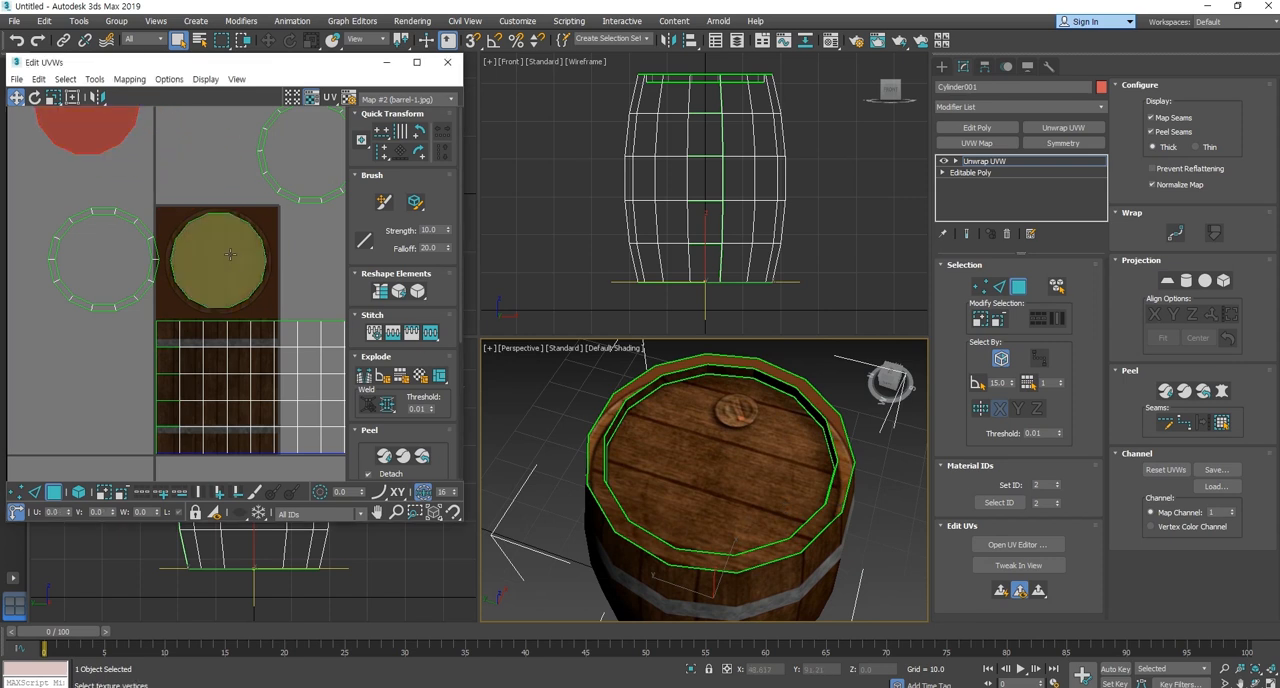
Step: Select the lid's UV face and activate Freeform mode to check its fit over the round lid image
{"action": "left_click", "coordinate": [236, 272]}
{"action": "scroll", "coordinate": [236, 272], "scroll_direction": "up", "scroll_amount": 2}
{"action": "left_click_drag", "start_coordinate": [236, 273], "coordinate": [237, 275]}
{"action": "left_click", "coordinate": [72, 97]}
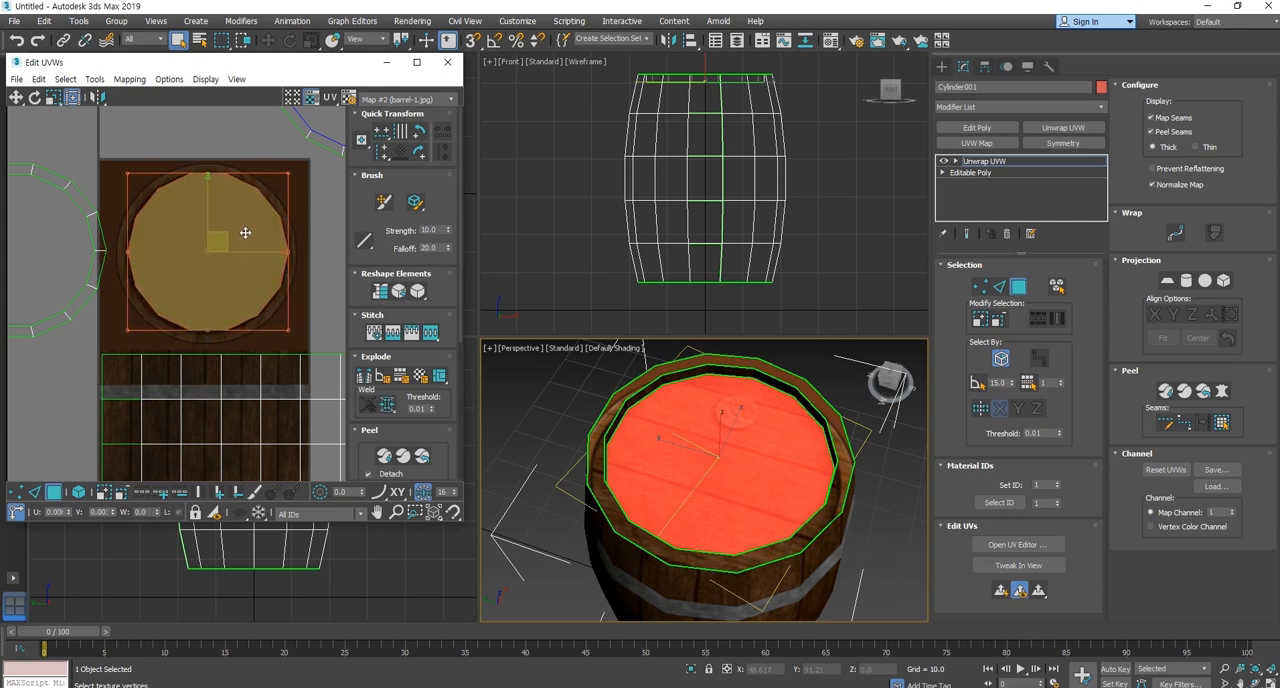
{"action": "left_click", "coordinate": [318, 228]}
{"action": "scroll", "coordinate": [313, 227], "scroll_direction": "down", "scroll_amount": 3}
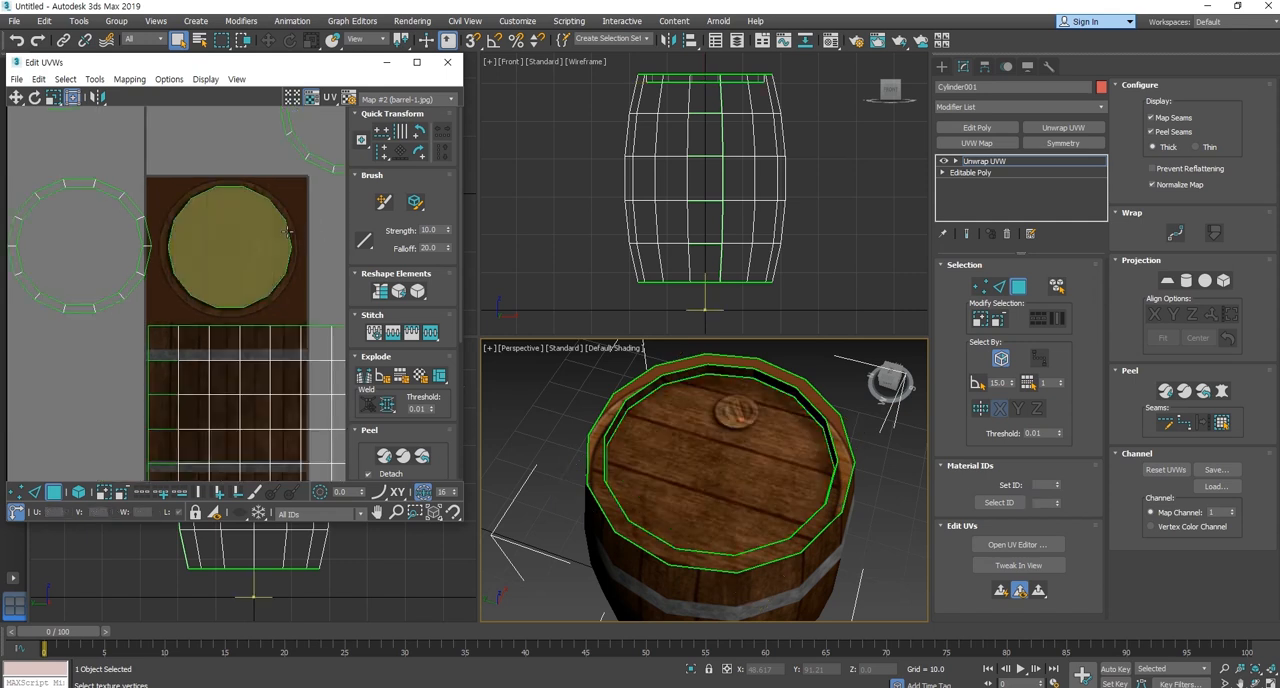
Step: Move the rim's UV ring around the lid face and resize it in Freeform mode to match the wooden rim image
{"action": "left_click_drag", "start_coordinate": [137, 279], "coordinate": [182, 300]}
{"action": "middle_click_drag", "start_coordinate": [177, 256], "coordinate": [165, 290]}
{"action": "left_click_drag", "start_coordinate": [133, 259], "coordinate": [250, 258]}
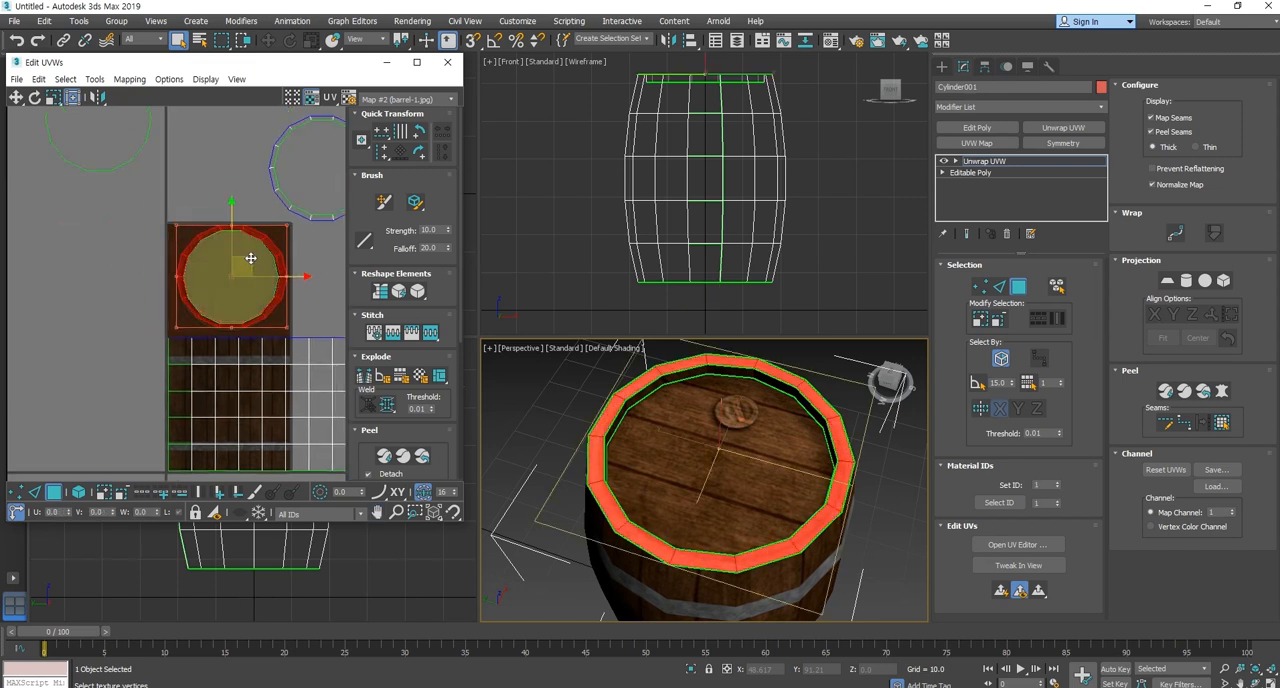
{"action": "scroll", "coordinate": [251, 259], "scroll_direction": "up", "scroll_amount": 4}
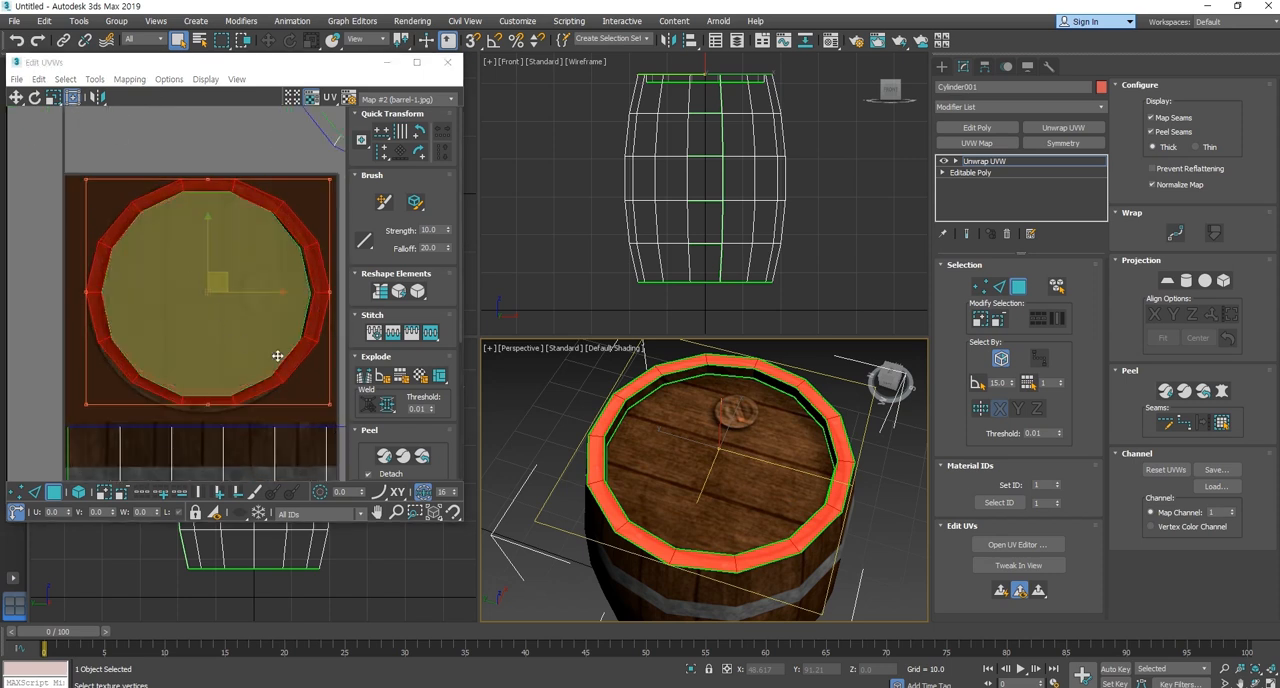
{"action": "left_click_drag", "start_coordinate": [331, 180], "coordinate": [329, 182]}
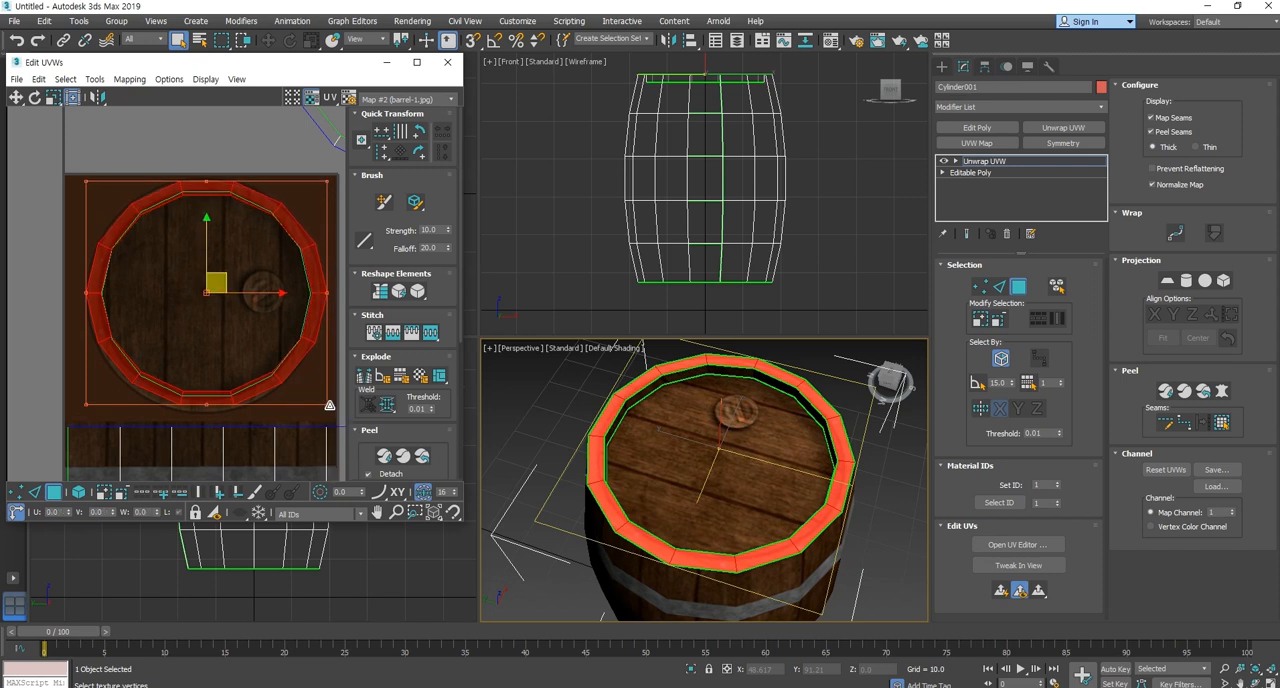
{"action": "left_click_drag", "start_coordinate": [328, 404], "coordinate": [327, 411]}
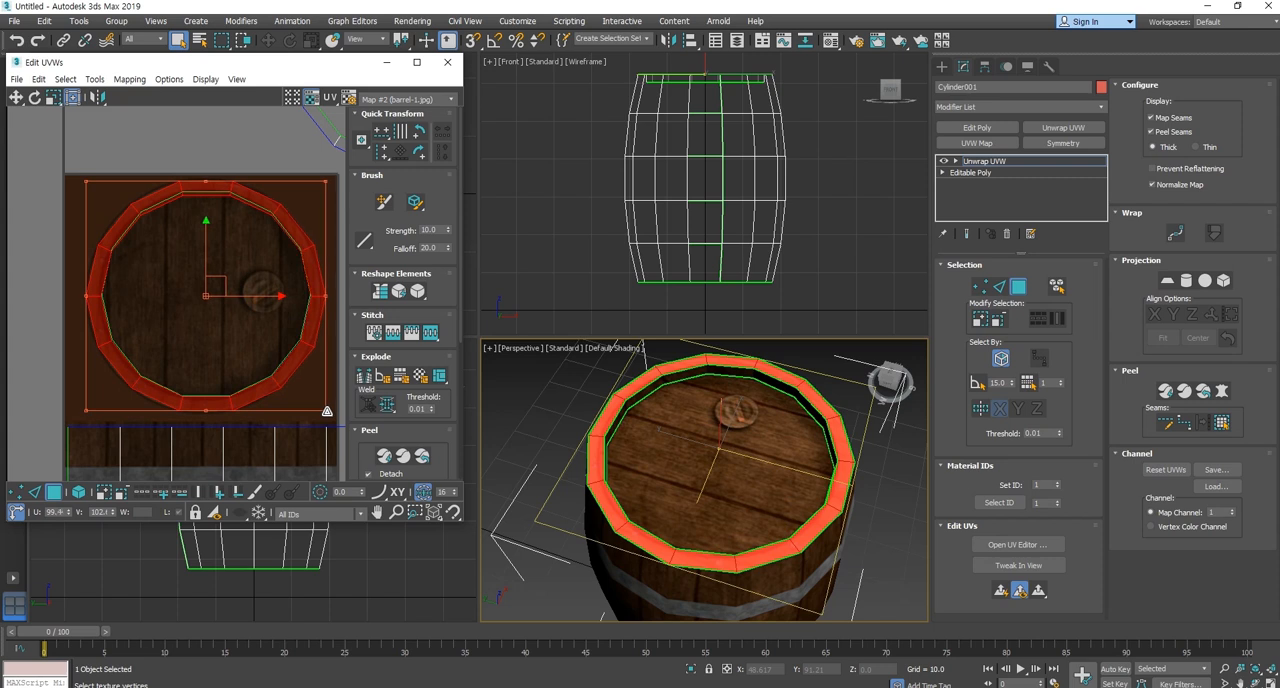
{"action": "left_click", "coordinate": [245, 148]}
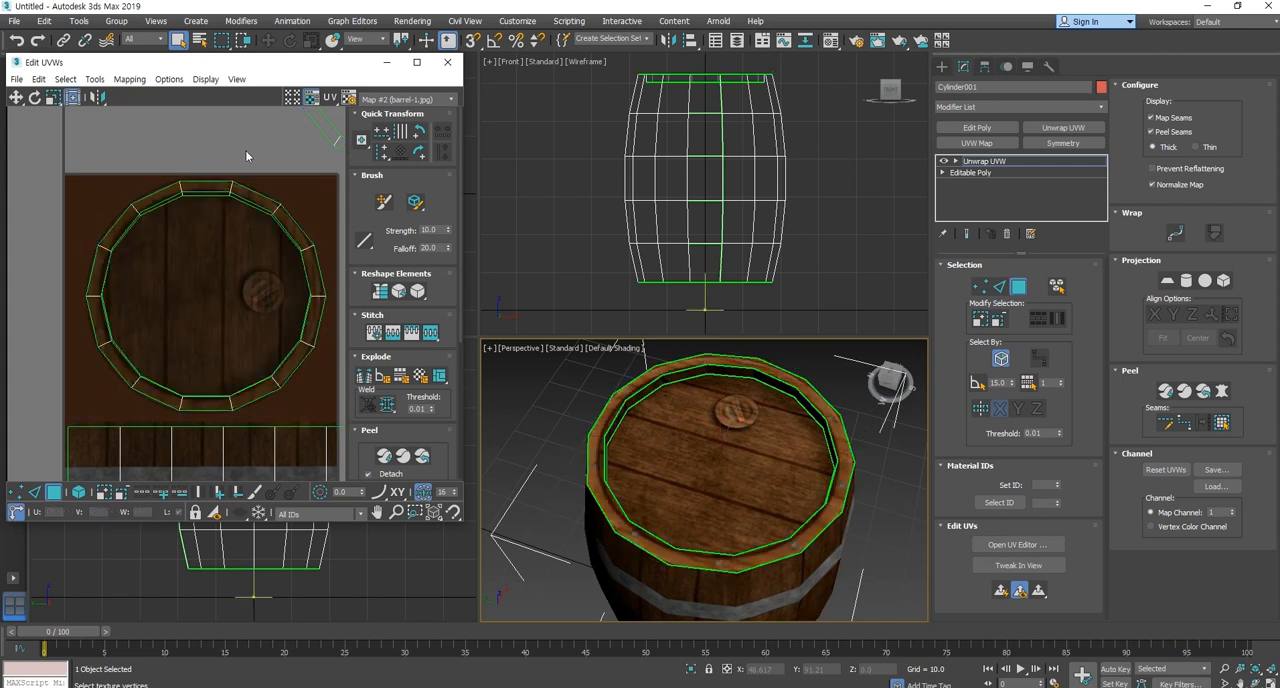
Step: With the Move tool in vertex mode, align the lid's two top UV vertices with the rim's inner edge
{"action": "middle_click_drag", "start_coordinate": [241, 276], "coordinate": [241, 291]}
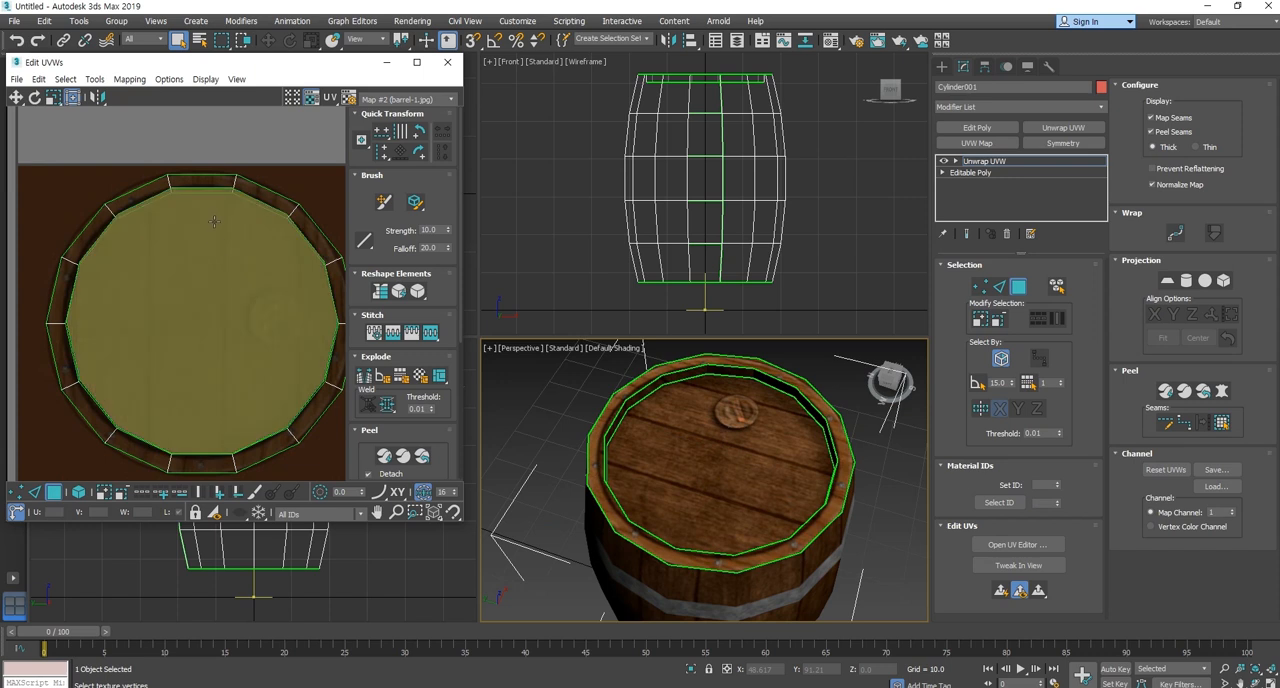
{"action": "scroll", "coordinate": [241, 291], "scroll_direction": "up", "scroll_amount": 2}
{"action": "left_click", "coordinate": [19, 98]}
{"action": "middle_click_drag", "start_coordinate": [218, 217], "coordinate": [212, 249]}
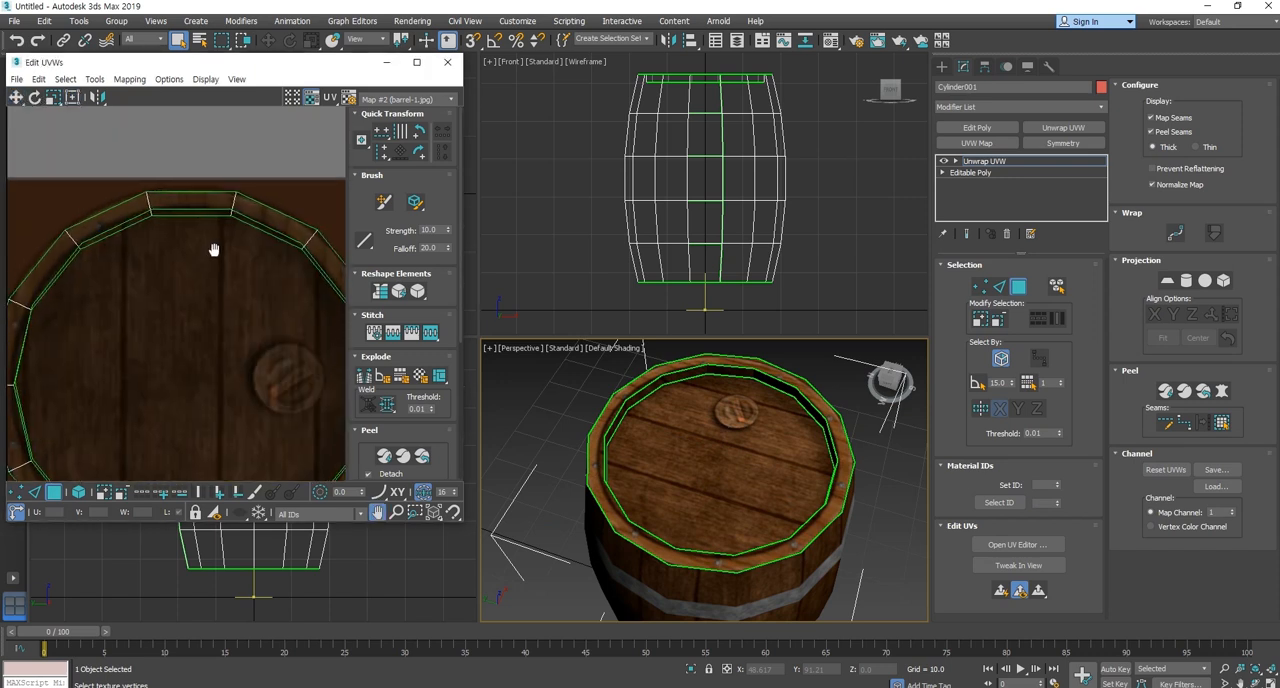
{"action": "left_click", "coordinate": [21, 494]}
{"action": "middle_click_drag", "start_coordinate": [154, 318], "coordinate": [143, 366]}
{"action": "scroll", "coordinate": [182, 307], "scroll_direction": "up", "scroll_amount": 1}
{"action": "scroll", "coordinate": [243, 262], "scroll_direction": "down", "scroll_amount": 1}
{"action": "left_click", "coordinate": [262, 187]}
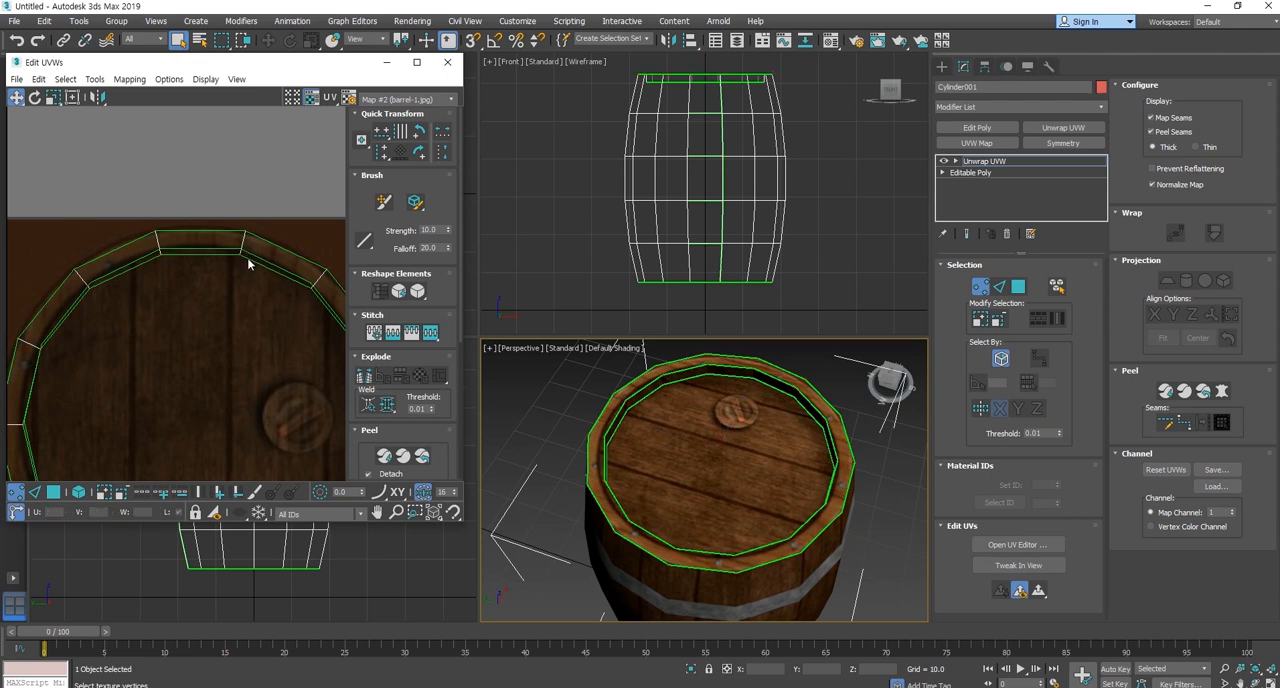
{"action": "left_click_drag", "start_coordinate": [241, 254], "coordinate": [240, 250]}
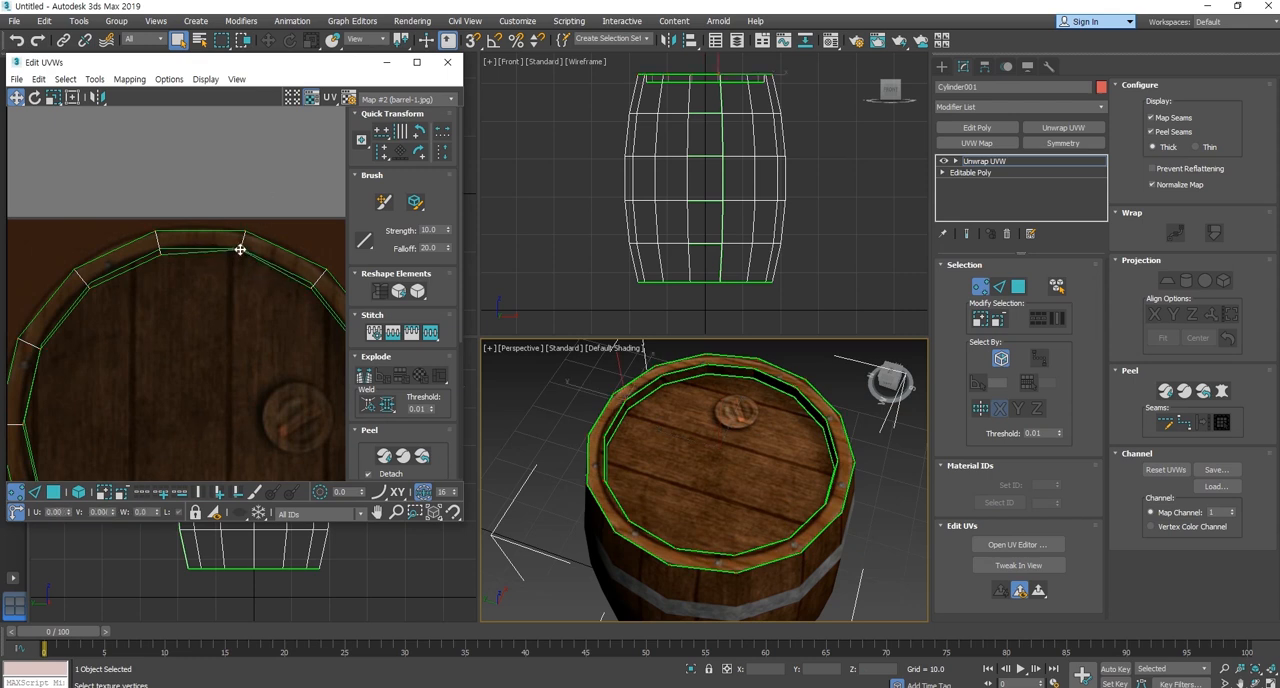
{"action": "left_click_drag", "start_coordinate": [160, 255], "coordinate": [159, 250]}
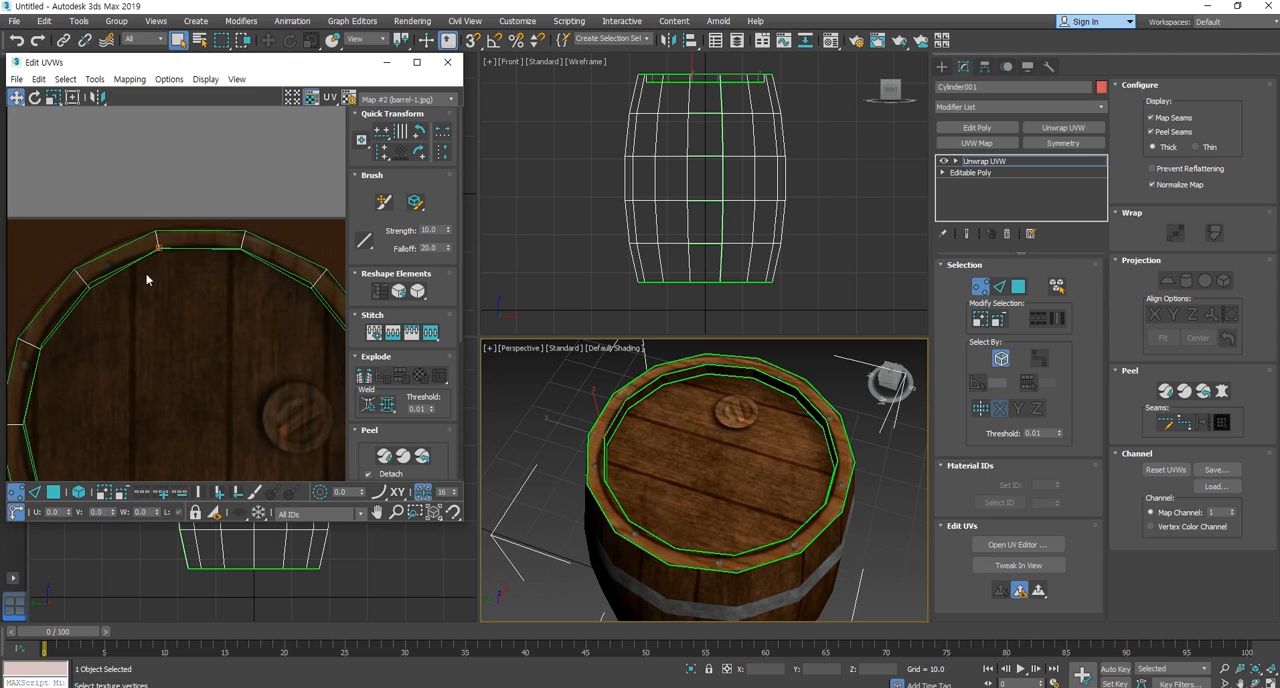
Step: Move the lid's upper-left and left UV vertices onto the inner edge of the rim shell
{"action": "left_click_drag", "start_coordinate": [87, 291], "coordinate": [87, 284]}
{"action": "middle_click_drag", "start_coordinate": [86, 315], "coordinate": [157, 325]}
{"action": "left_click_drag", "start_coordinate": [127, 341], "coordinate": [125, 314]}
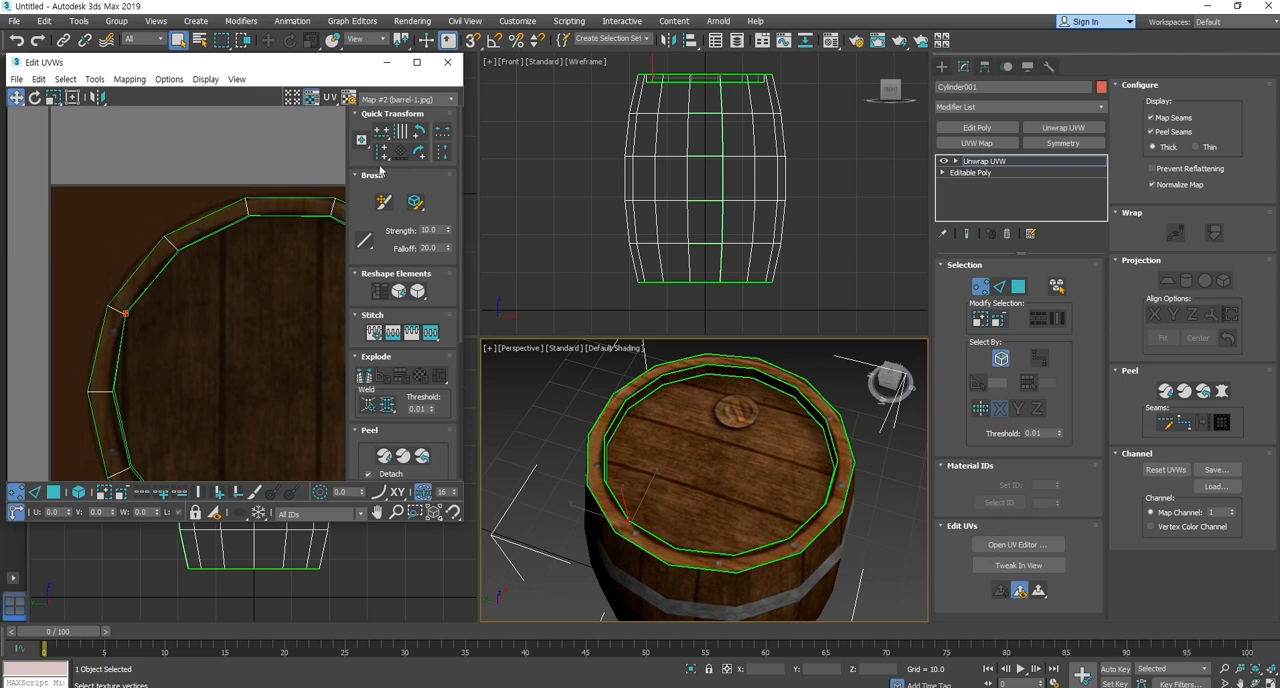
{"action": "middle_click_drag", "start_coordinate": [211, 275], "coordinate": [251, 277]}
{"action": "left_click", "coordinate": [174, 264]}
{"action": "left_click_drag", "start_coordinate": [171, 273], "coordinate": [166, 275]}
Step: Align the lid's upper-right and right UV vertices with the inner edge of the rim shell
{"action": "middle_click_drag", "start_coordinate": [251, 297], "coordinate": [154, 267]}
{"action": "middle_click_drag", "start_coordinate": [306, 251], "coordinate": [256, 243]}
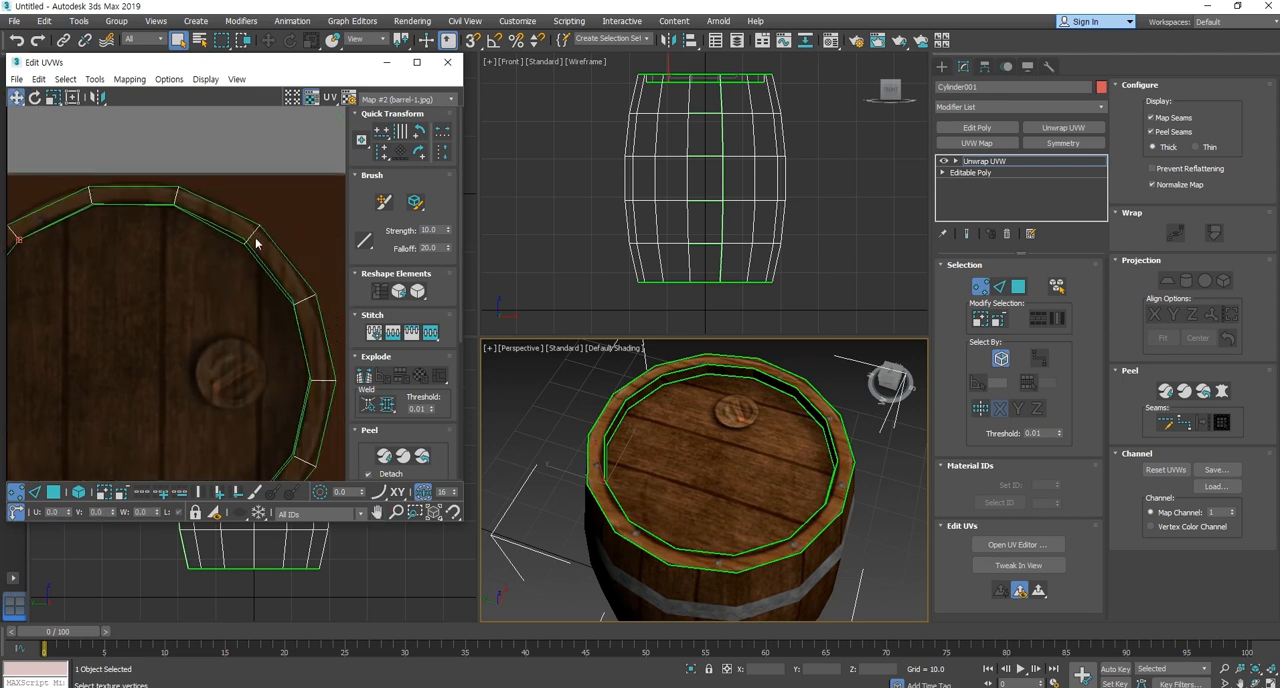
{"action": "left_click", "coordinate": [245, 241]}
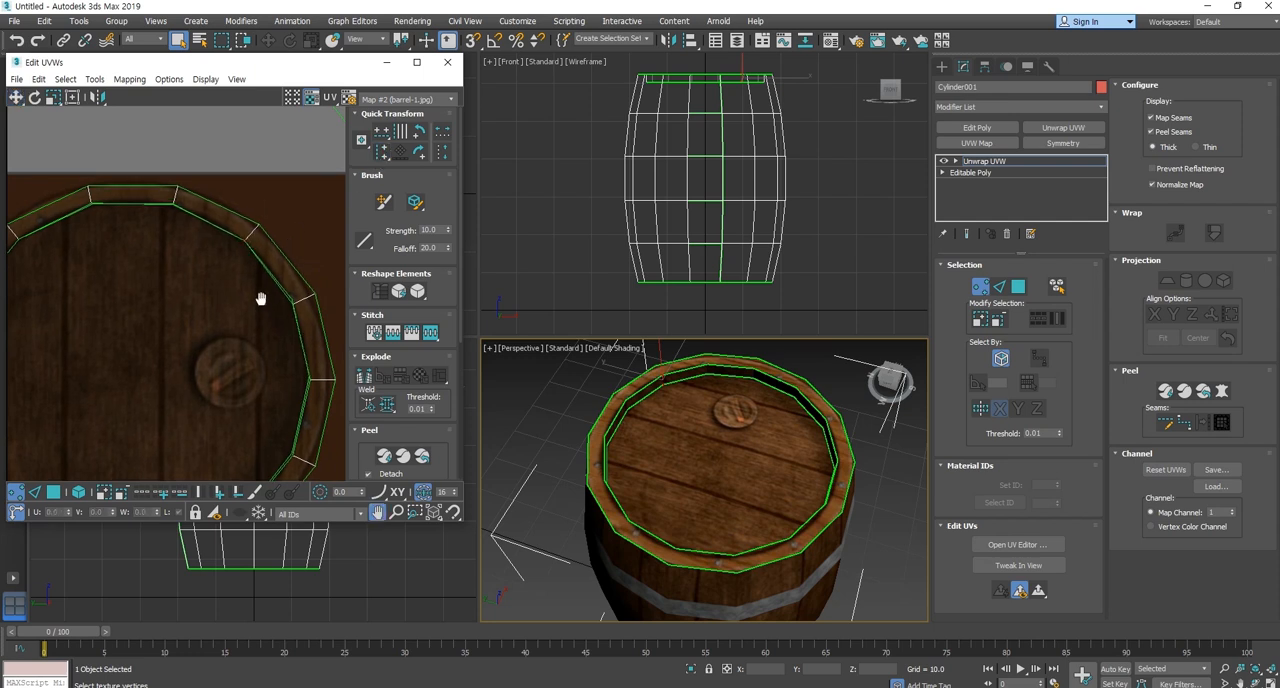
{"action": "middle_click_drag", "start_coordinate": [266, 303], "coordinate": [272, 247]}
{"action": "left_click", "coordinate": [289, 250]}
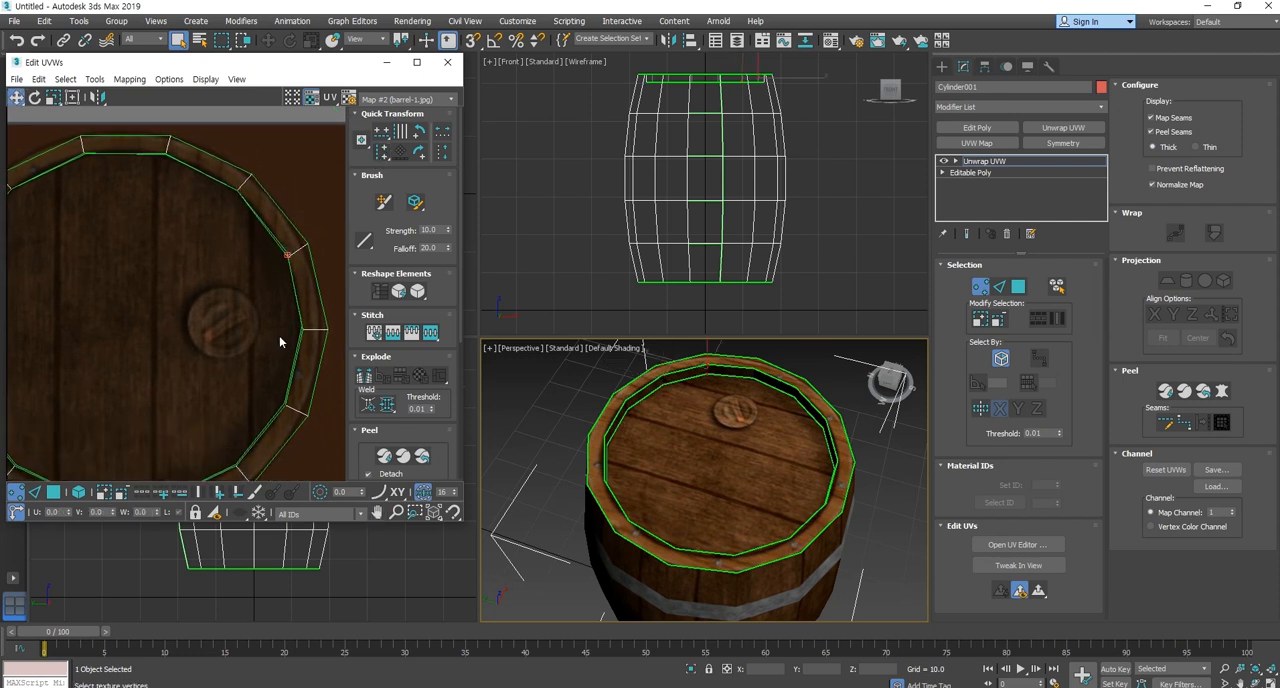
{"action": "middle_click_drag", "start_coordinate": [282, 330], "coordinate": [276, 286]}
{"action": "left_click", "coordinate": [287, 273]}
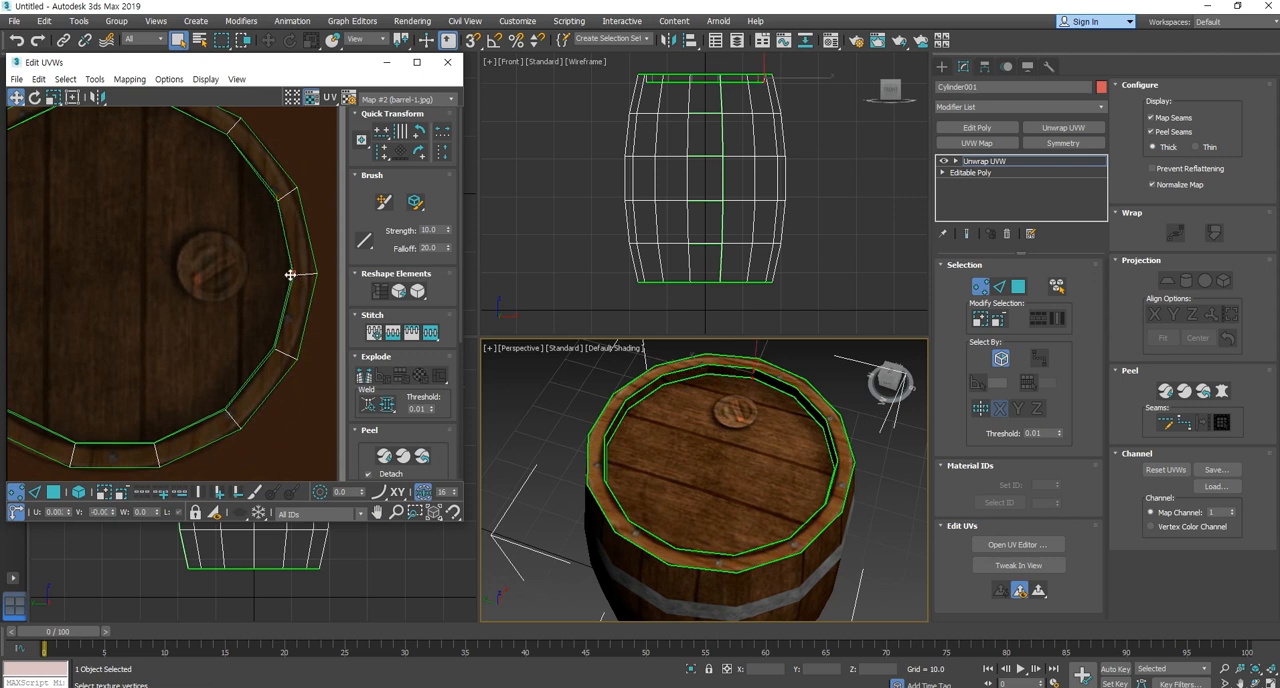
Step: Pull the rim shell's outer UV vertices on the right side inward to follow the wooden rim image
{"action": "mouse_move", "coordinate": [288, 274]}
{"action": "left_mouse_down"}
{"action": "mouse_move", "coordinate": [275, 275]}
{"action": "mouse_move", "coordinate": [311, 273]}
{"action": "left_mouse_up"}
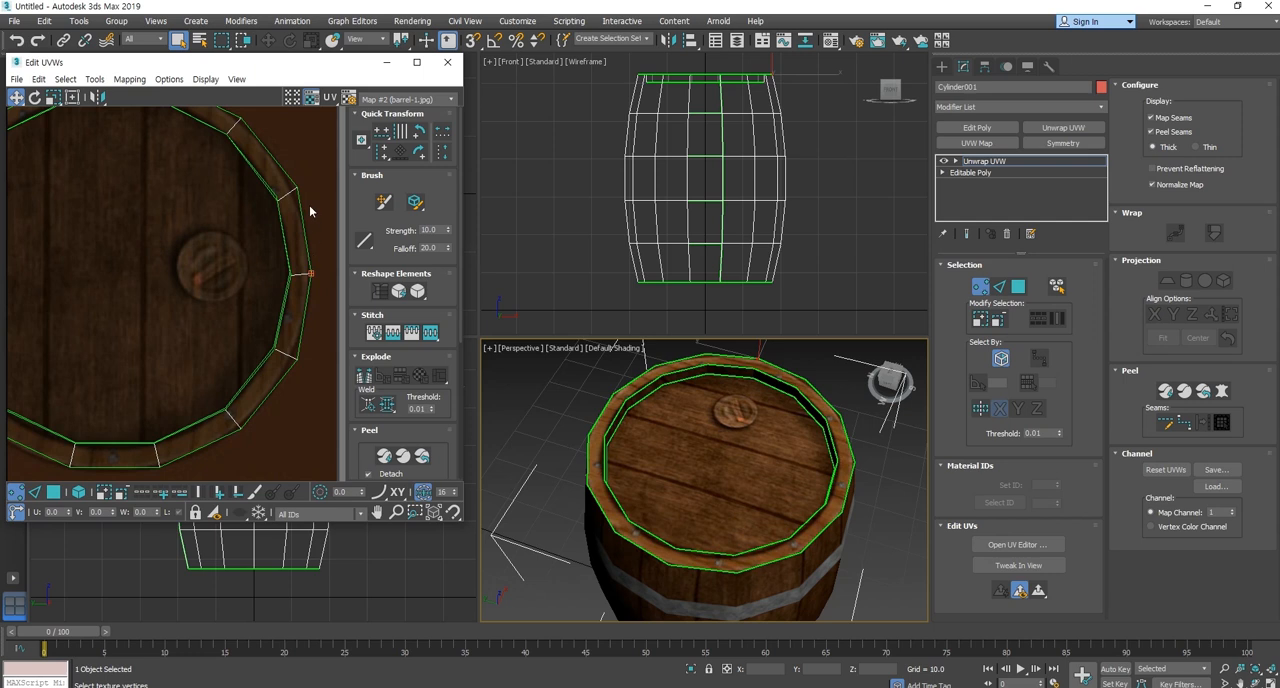
{"action": "mouse_move", "coordinate": [294, 199]}
{"action": "left_mouse_down"}
{"action": "mouse_move", "coordinate": [292, 188]}
{"action": "mouse_move", "coordinate": [284, 217]}
{"action": "mouse_move", "coordinate": [273, 198]}
{"action": "left_mouse_up"}
{"action": "left_click", "coordinate": [383, 138]}
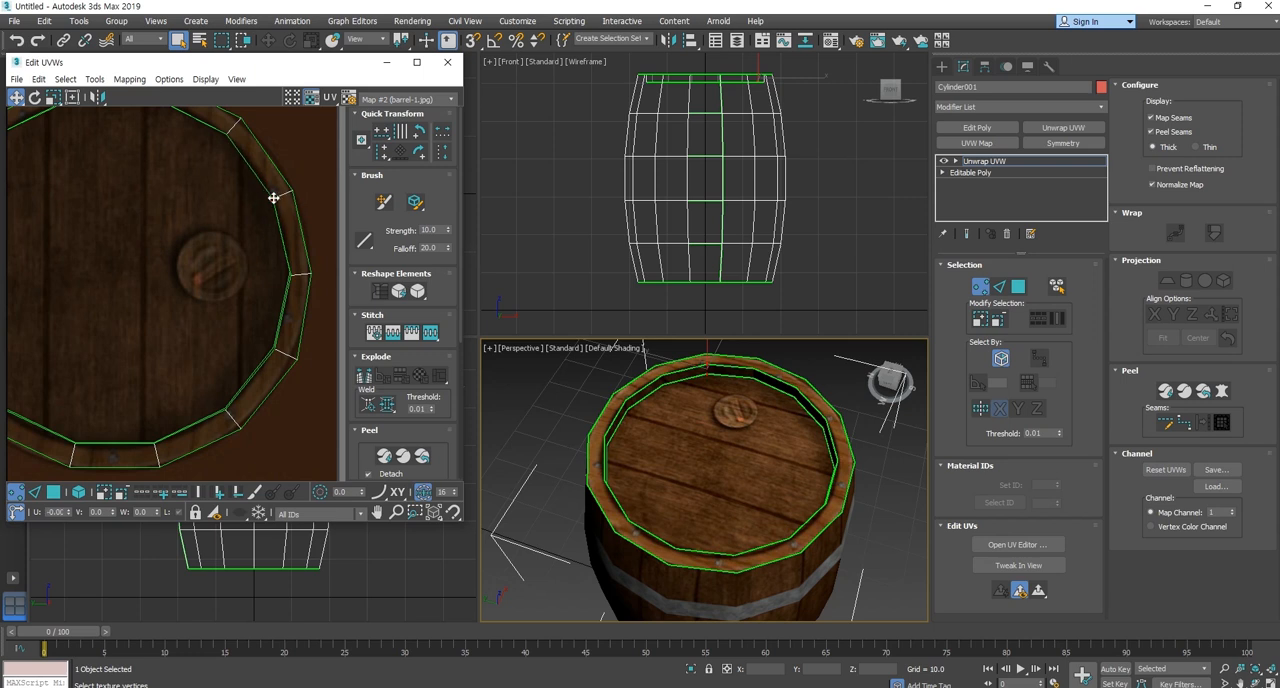
Step: Move the lid's bottom and lower-right UV vertices to meet the rim's inner edge
{"action": "middle_click_drag", "start_coordinate": [261, 396], "coordinate": [261, 343]}
{"action": "scroll", "coordinate": [226, 376], "scroll_direction": "down", "scroll_amount": 1}
{"action": "middle_click_drag", "start_coordinate": [210, 384], "coordinate": [238, 378]}
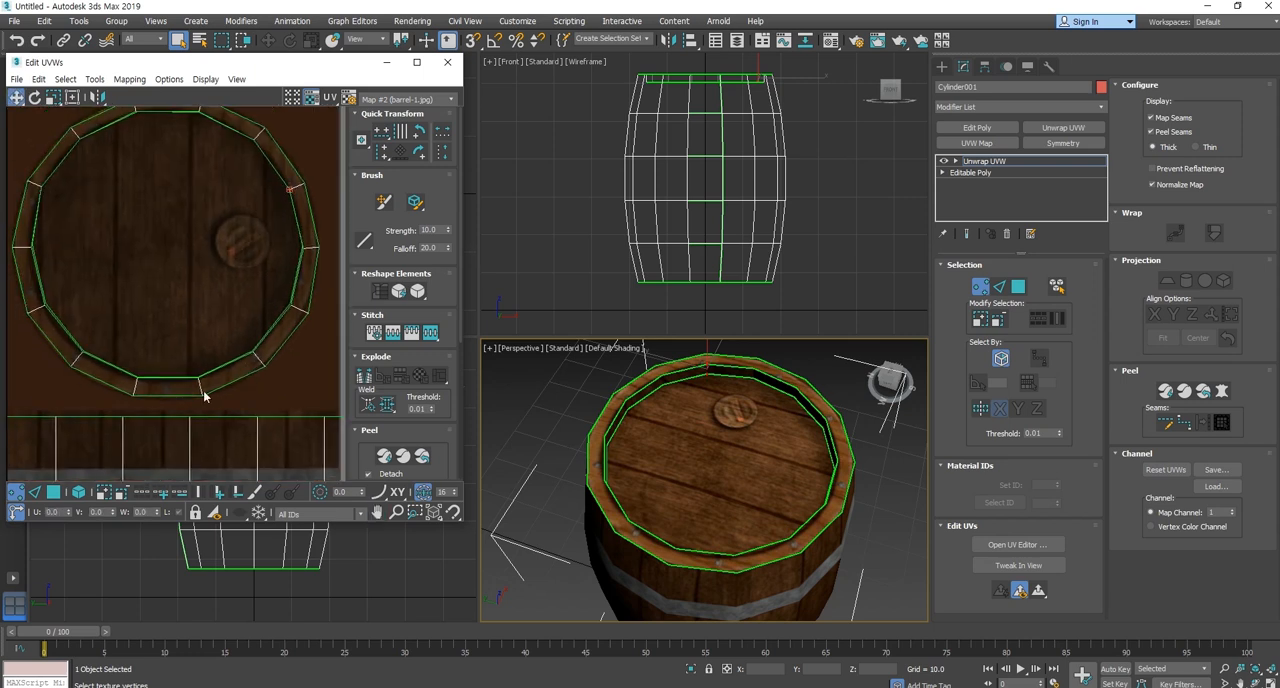
{"action": "scroll", "coordinate": [186, 372], "scroll_direction": "up", "scroll_amount": 1}
{"action": "left_click", "coordinate": [202, 377]}
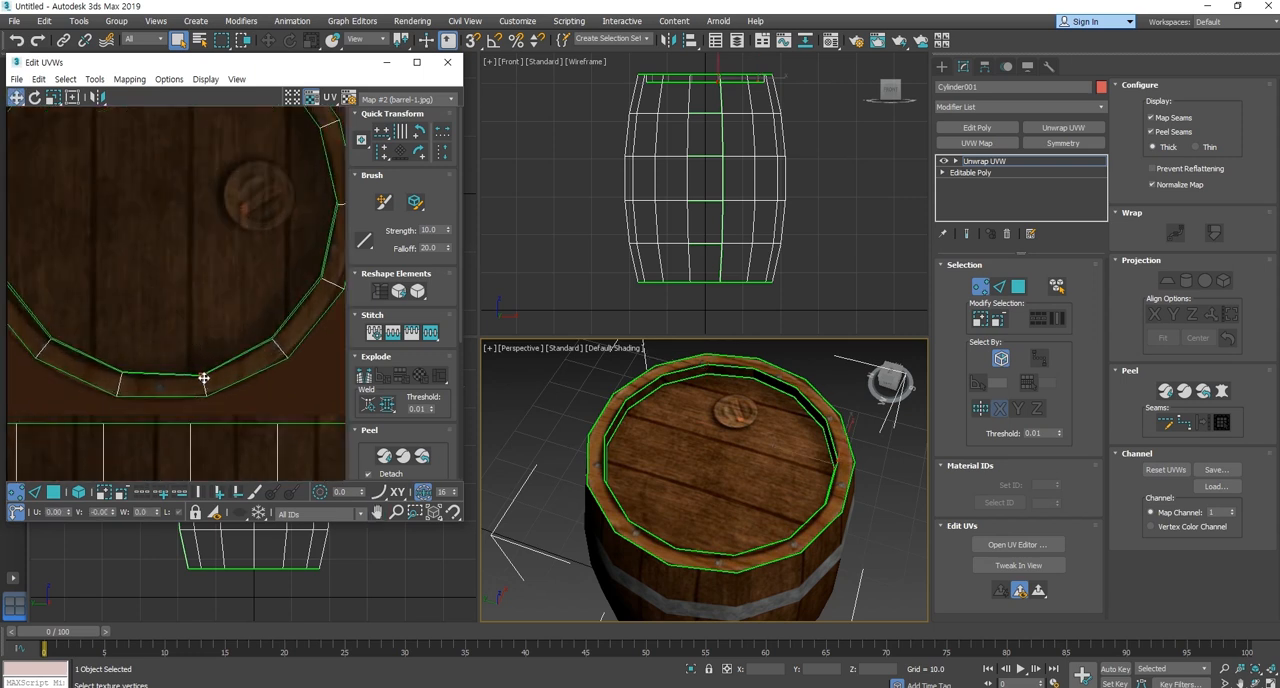
{"action": "left_click", "coordinate": [275, 341]}
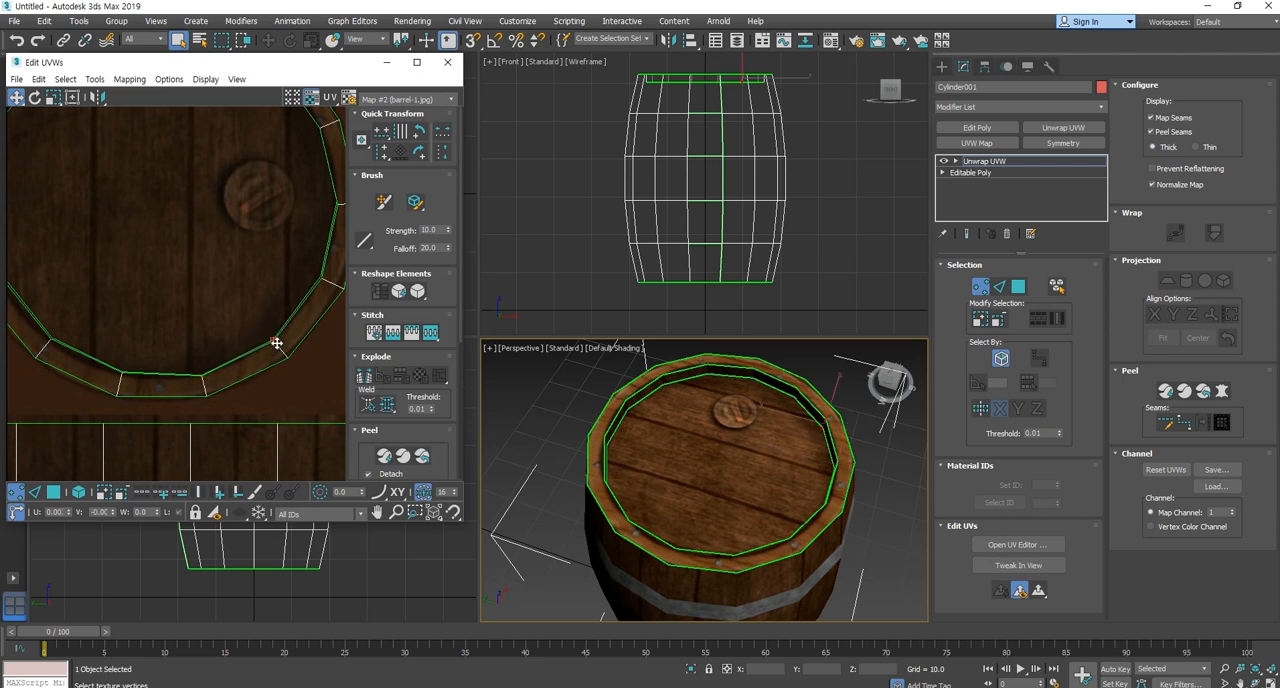
Step: Align the bottom-left and left UV vertices where the lid meets the rim's inner edge
{"action": "middle_click_drag", "start_coordinate": [189, 359], "coordinate": [280, 349]}
{"action": "left_click", "coordinate": [214, 363]}
{"action": "left_click_drag", "start_coordinate": [213, 363], "coordinate": [215, 365]}
{"action": "left_click", "coordinate": [140, 334]}
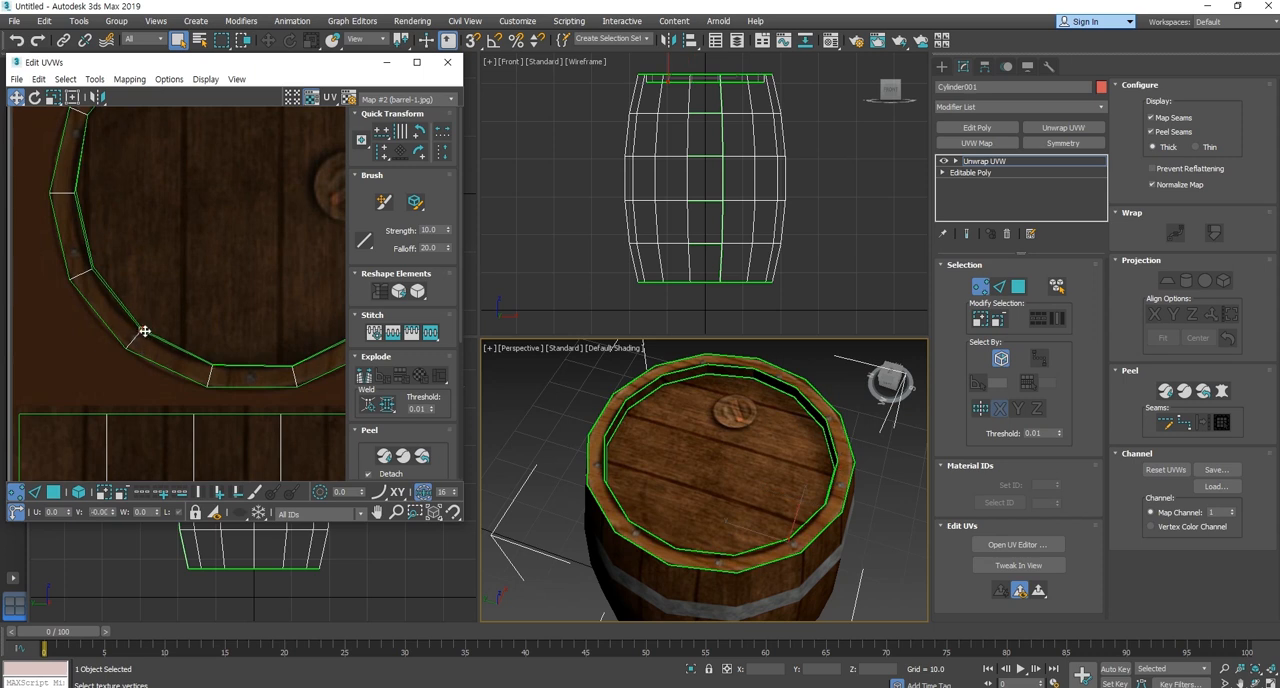
{"action": "left_click", "coordinate": [88, 271]}
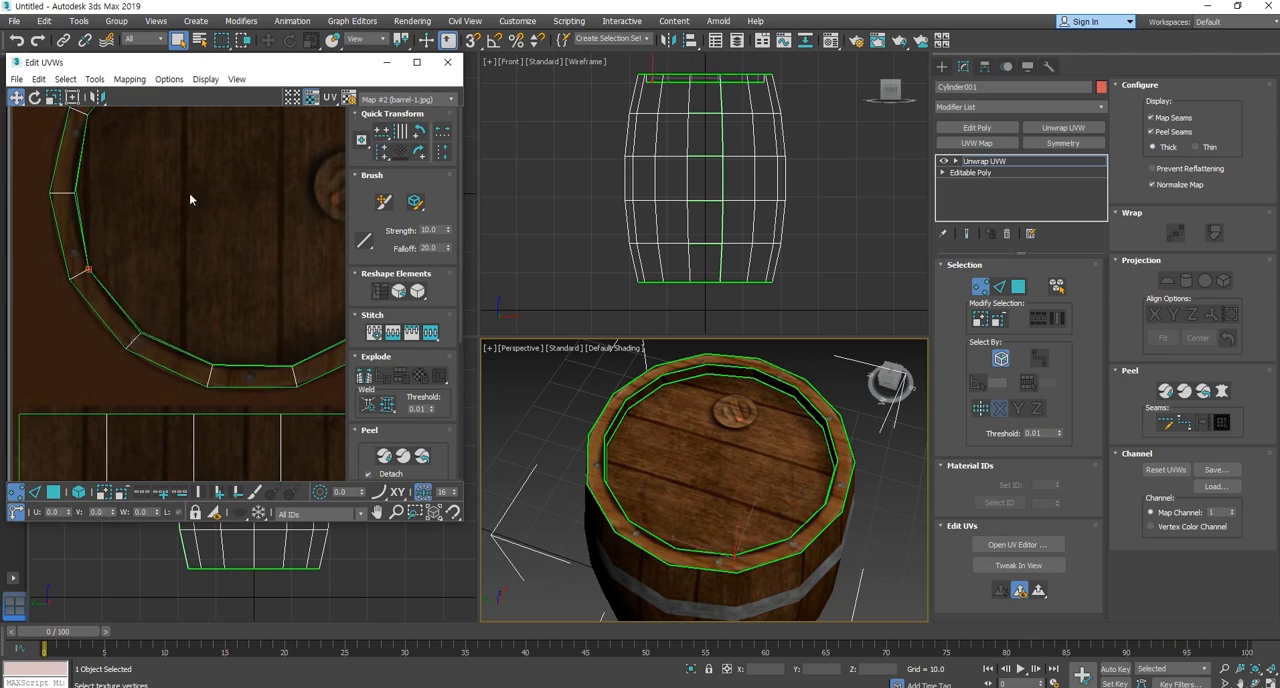
{"action": "left_click", "coordinate": [71, 194]}
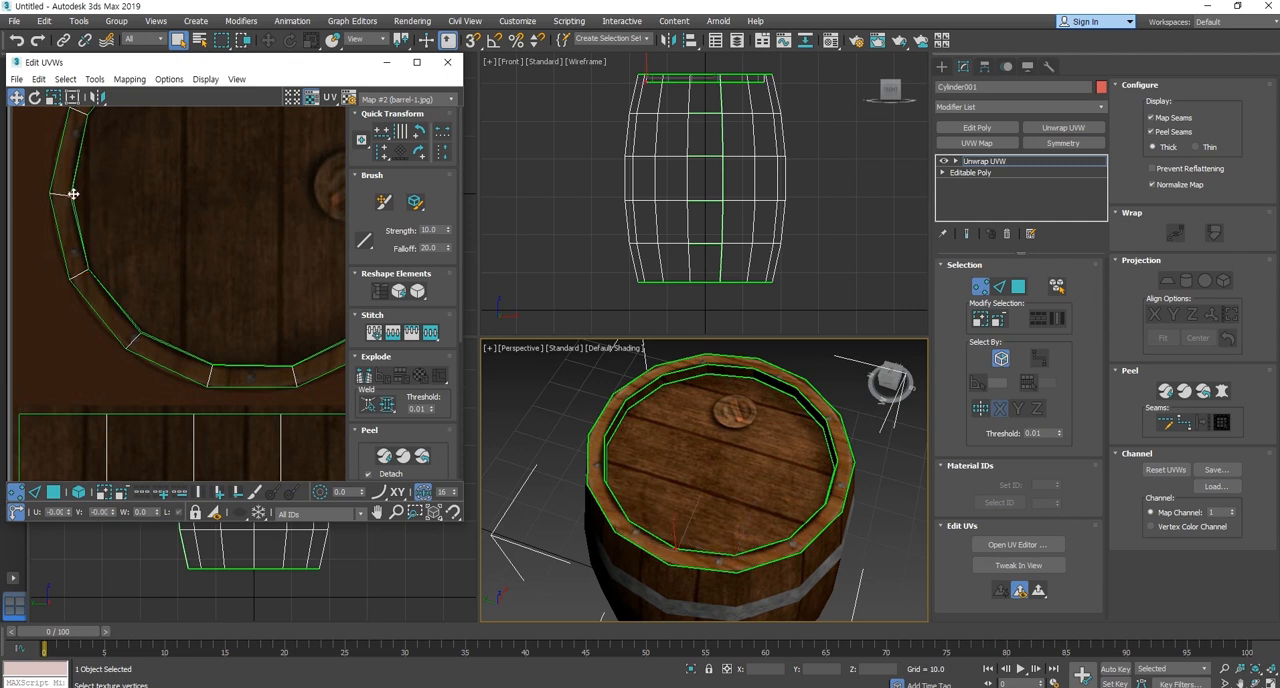
Step: Adjust the rim shell's upper-left UV vertices to follow the wooden rim image
{"action": "middle_click_drag", "start_coordinate": [167, 181], "coordinate": [208, 297]}
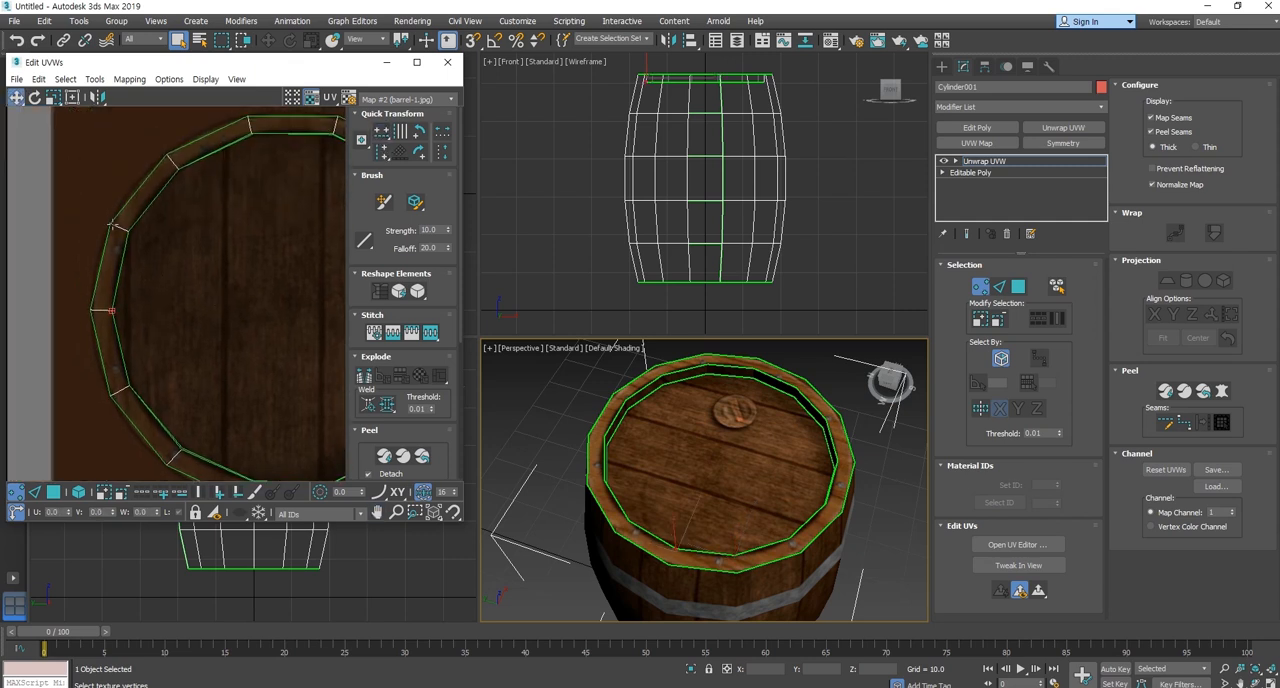
{"action": "left_click_drag", "start_coordinate": [137, 242], "coordinate": [127, 233]}
{"action": "left_click", "coordinate": [180, 254]}
{"action": "middle_click_drag", "start_coordinate": [229, 317], "coordinate": [231, 317]}
{"action": "scroll", "coordinate": [191, 263], "scroll_direction": "down", "scroll_amount": 8}
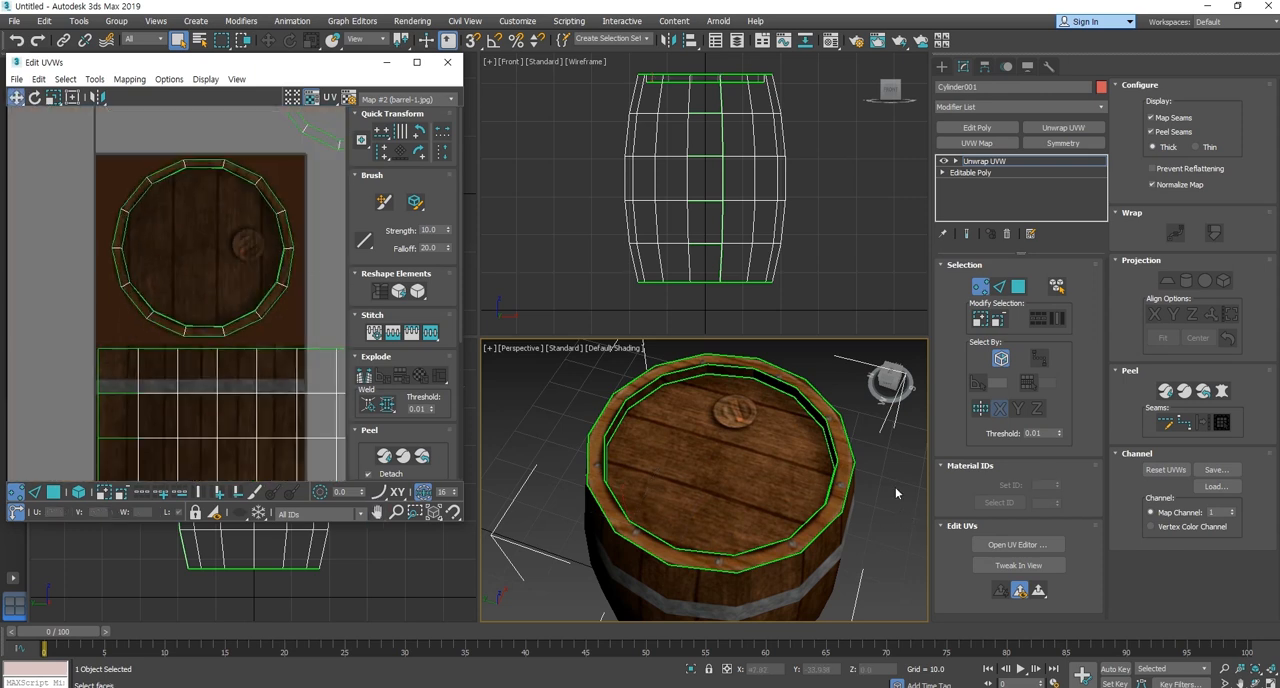
Step: Leave UV editing and deselect the barrel to inspect the textured lid and rim
{"action": "middle_click_drag", "start_coordinate": [806, 477], "coordinate": [775, 468], "text": "alt"}
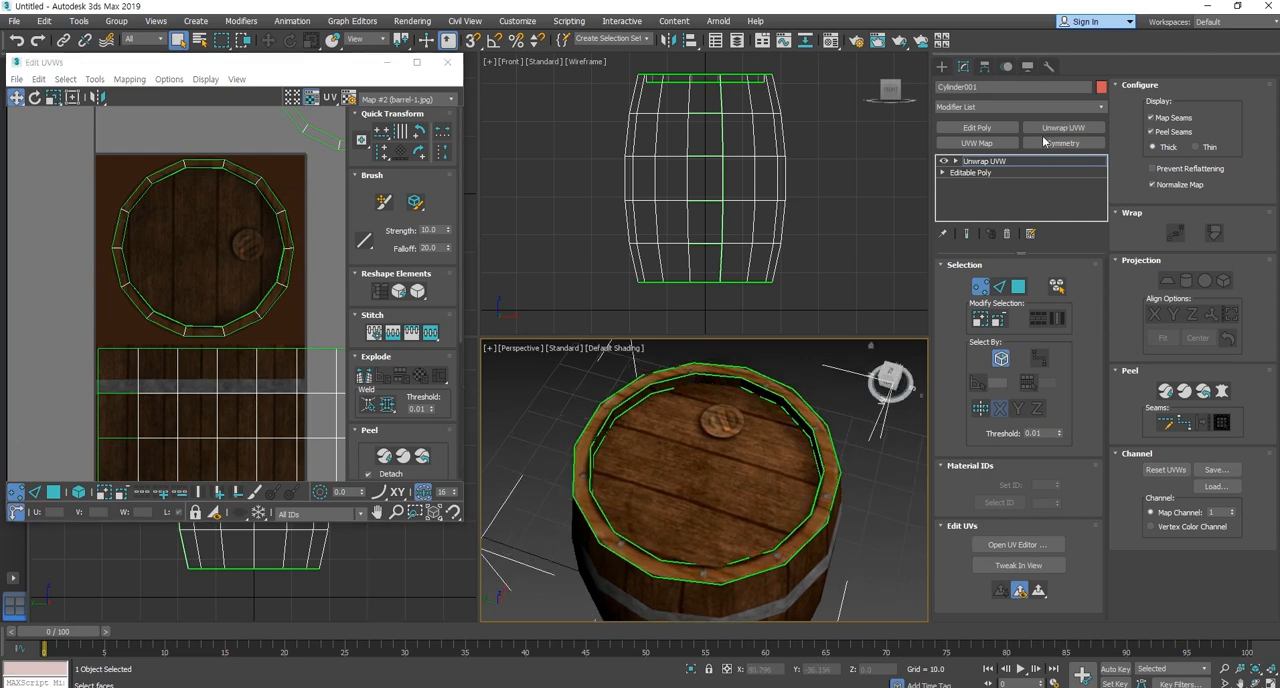
{"action": "left_click", "coordinate": [993, 163]}
{"action": "left_click", "coordinate": [866, 477]}
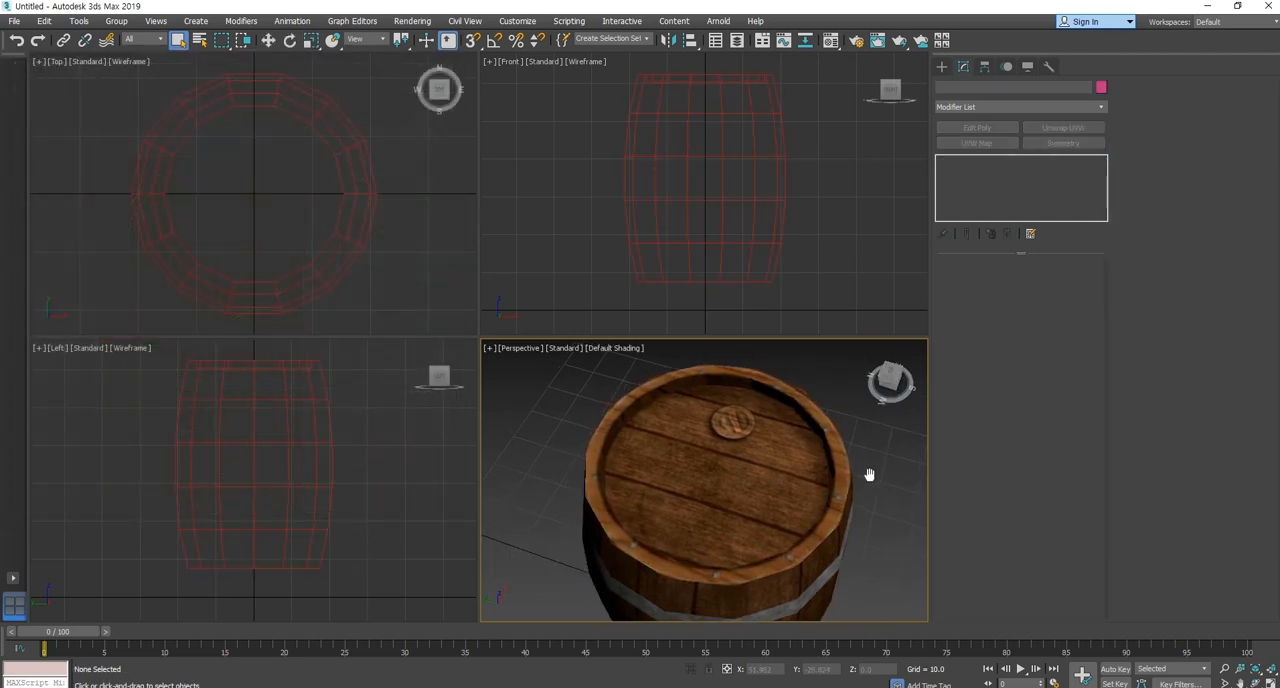
{"action": "left_click", "coordinate": [706, 469]}
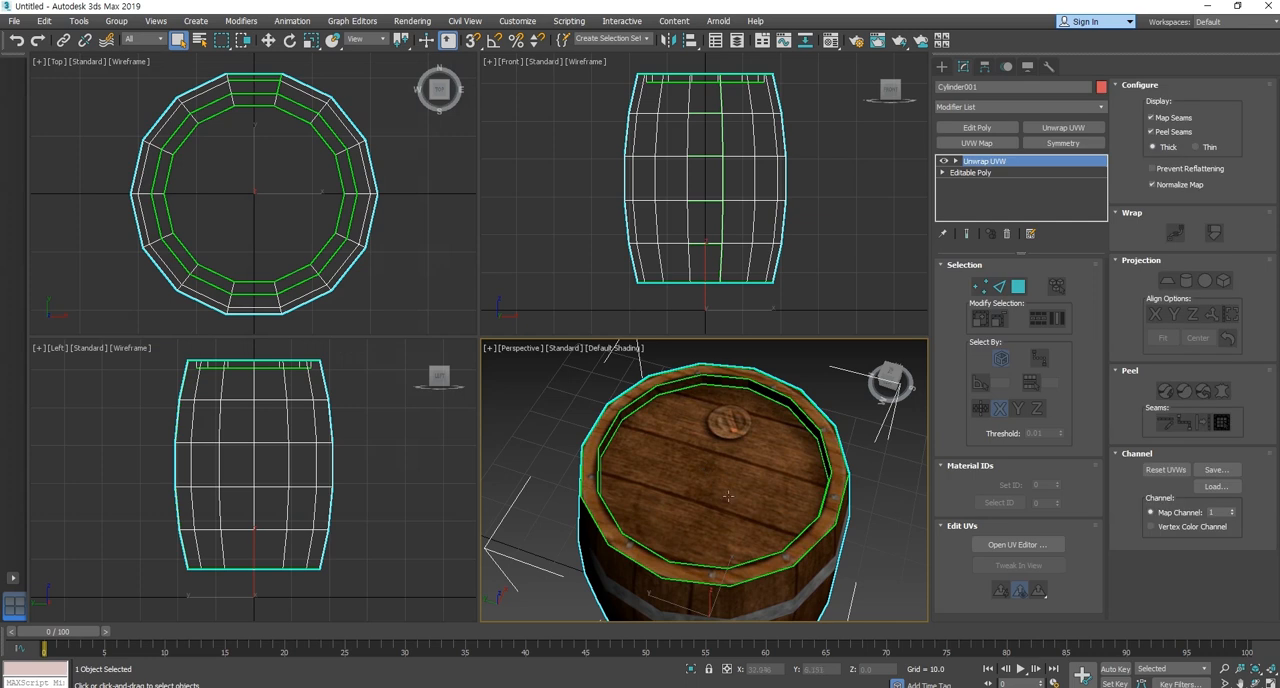
{"action": "left_click", "coordinate": [881, 492]}
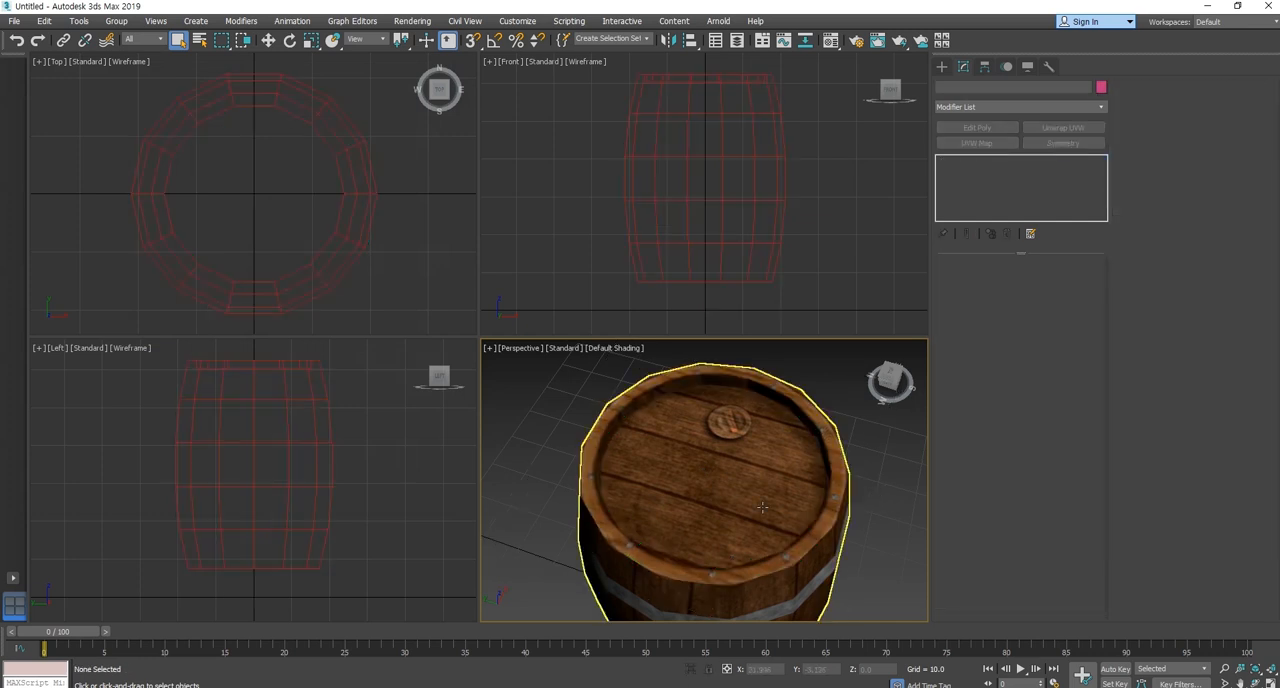
Step: Select the barrel and pick the full ring of polygons on the rim's inner wall for UV editing
{"action": "scroll", "coordinate": [740, 492], "scroll_direction": "down", "scroll_amount": 2}
{"action": "scroll", "coordinate": [740, 492], "scroll_direction": "up", "scroll_amount": 2}
{"action": "left_click", "coordinate": [775, 394]}
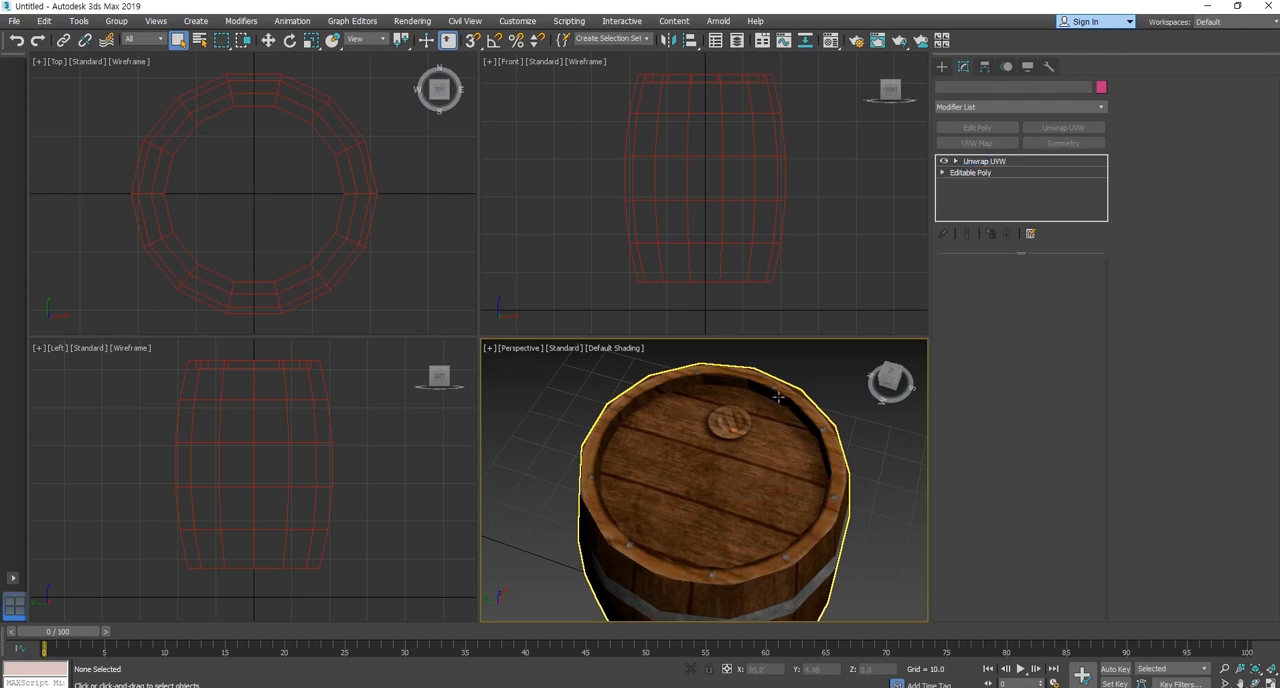
{"action": "left_click", "coordinate": [1025, 288]}
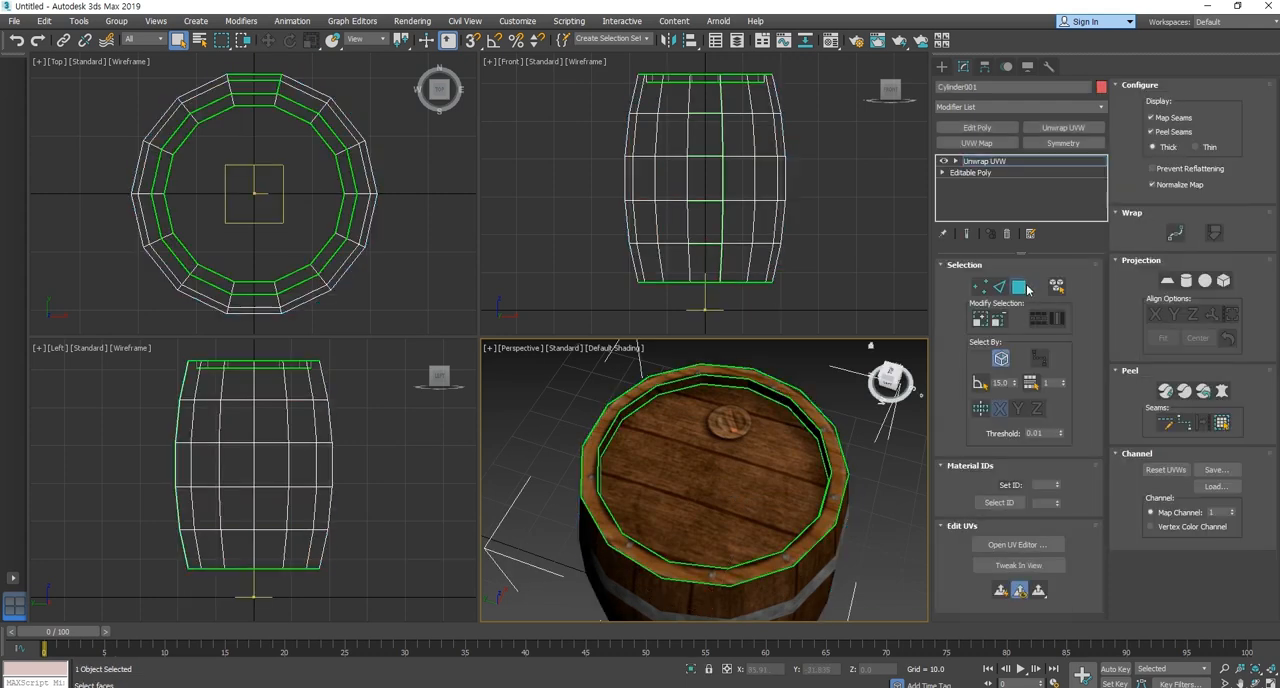
{"action": "left_click", "coordinate": [786, 399]}
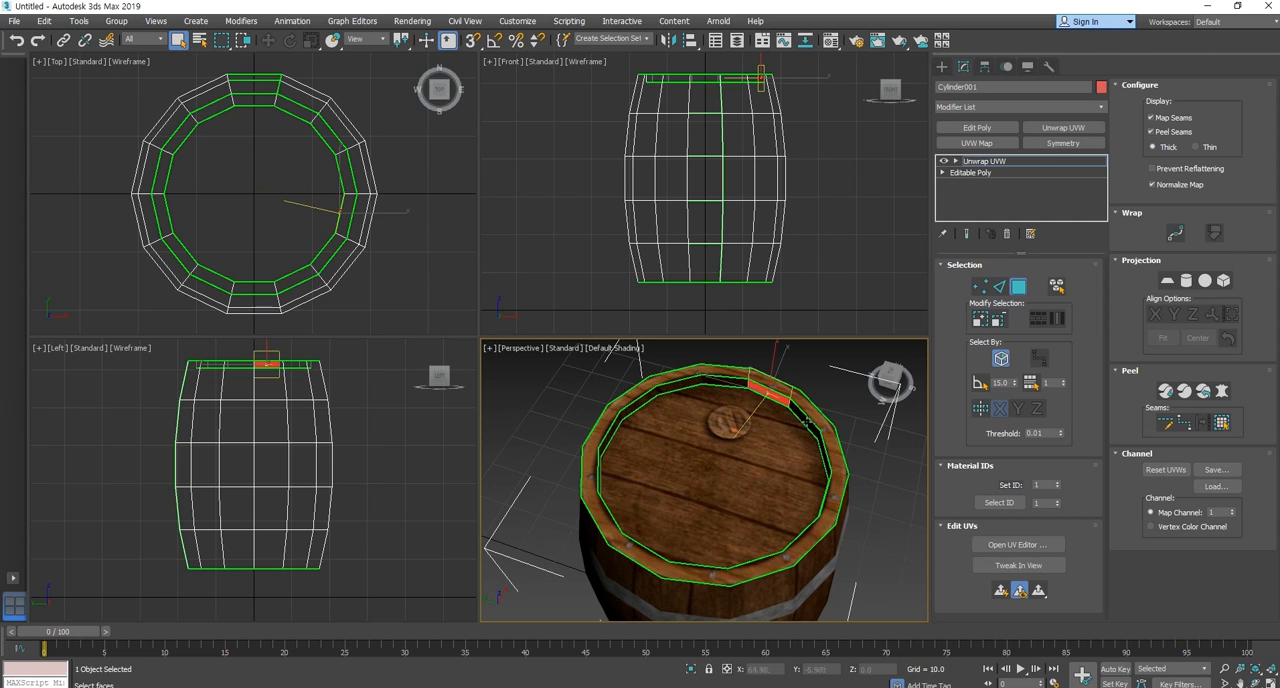
{"action": "left_click", "coordinate": [809, 423], "text": "shift"}
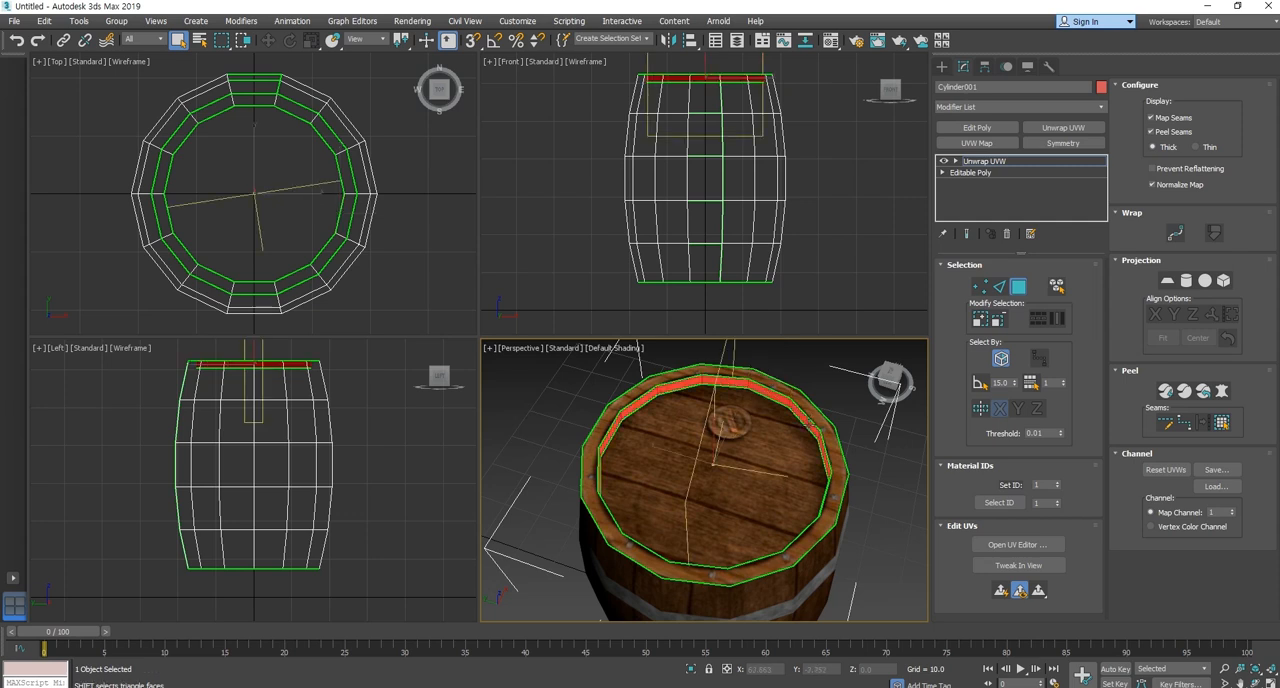
Step: Open the UV editor and locate the inner wall's ring shell beside the barrel-1 image
{"action": "left_click", "coordinate": [1017, 544]}
{"action": "scroll", "coordinate": [283, 210], "scroll_direction": "down", "scroll_amount": 5}
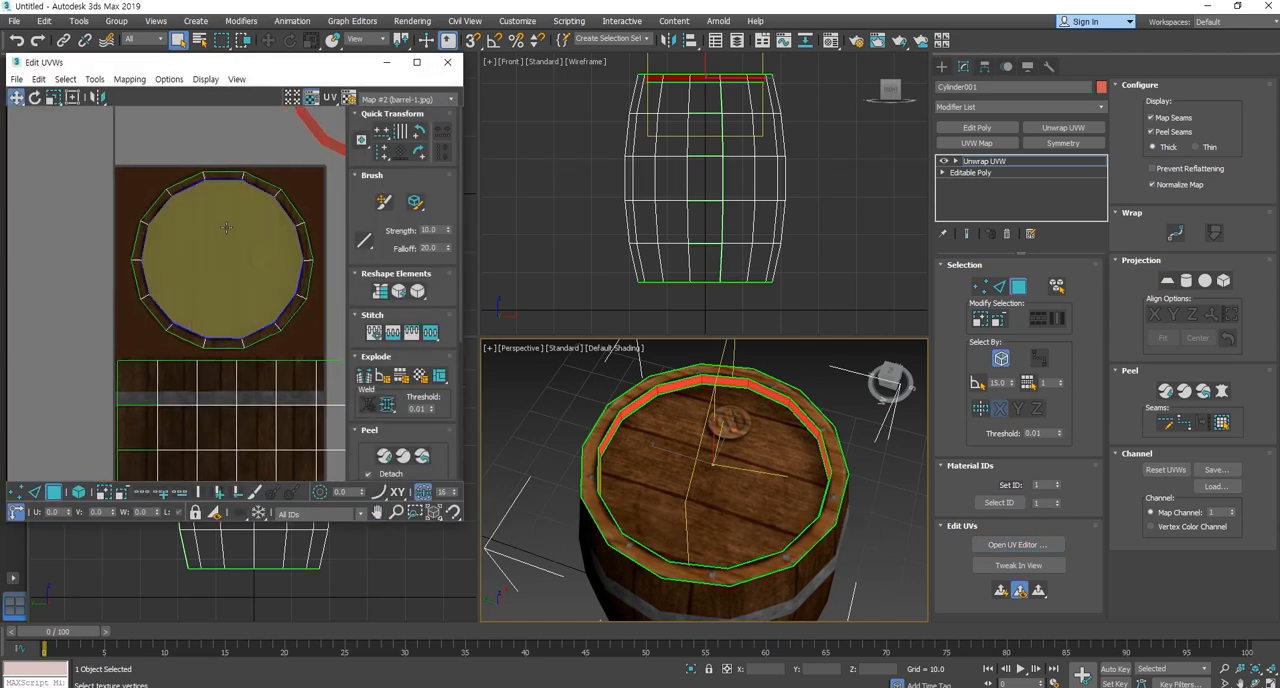
{"action": "middle_click_drag", "start_coordinate": [283, 210], "coordinate": [240, 268]}
{"action": "scroll", "coordinate": [255, 280], "scroll_direction": "up", "scroll_amount": 5}
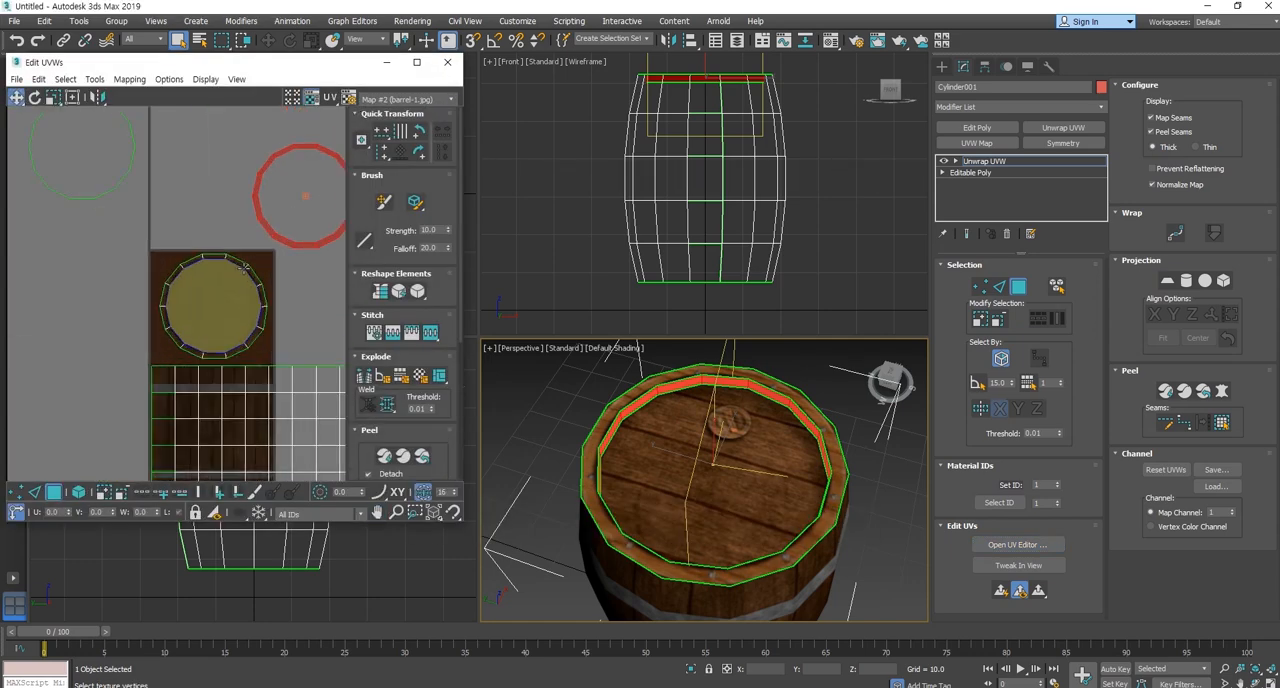
{"action": "scroll", "coordinate": [288, 232], "scroll_direction": "down", "scroll_amount": 2}
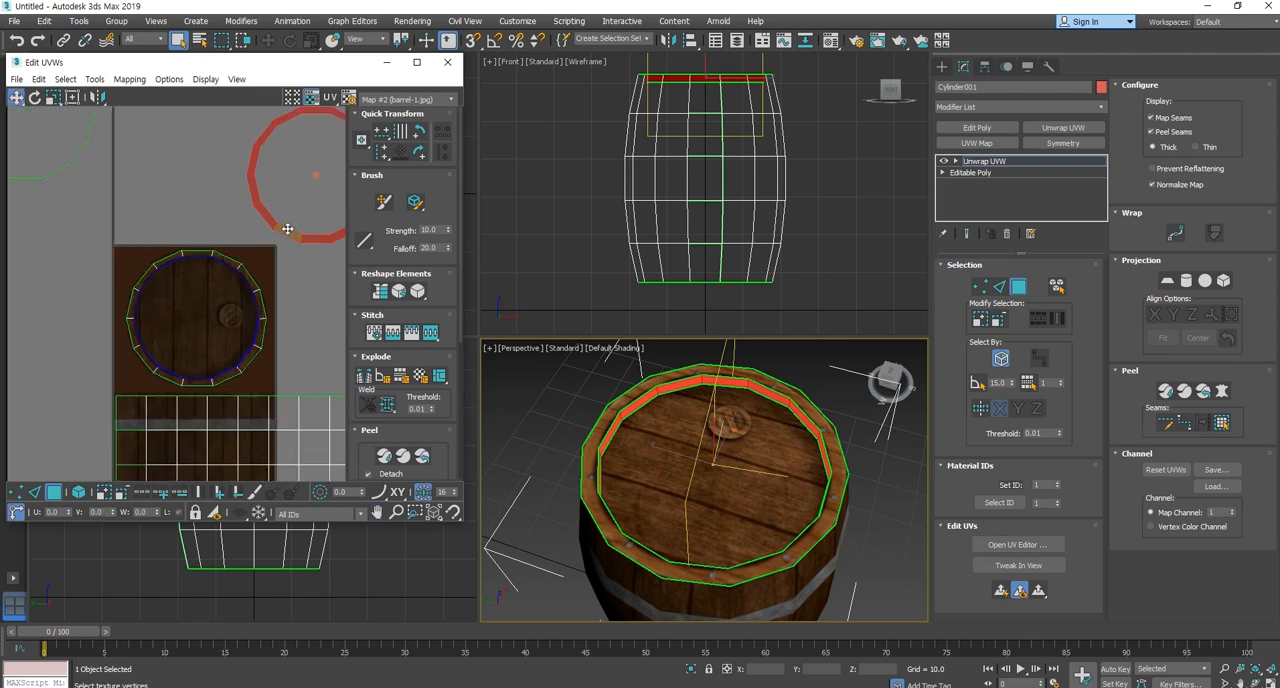
{"action": "scroll", "coordinate": [298, 296], "scroll_direction": "down", "scroll_amount": 1}
{"action": "mouse_move", "coordinate": [291, 312]}
{"action": "middle_mouse_down"}
{"action": "mouse_move", "coordinate": [293, 236]}
{"action": "mouse_move", "coordinate": [276, 307]}
{"action": "middle_mouse_up"}
{"action": "scroll", "coordinate": [293, 237], "scroll_direction": "down", "scroll_amount": 2}
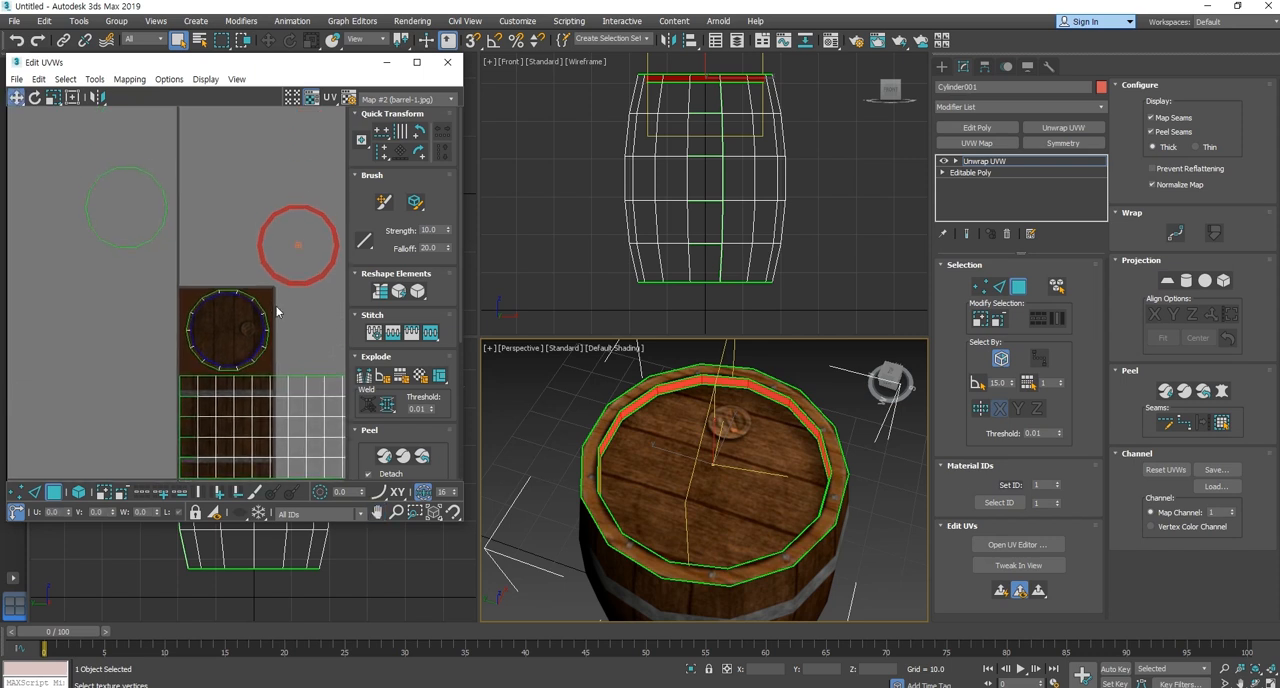
{"action": "scroll", "coordinate": [277, 309], "scroll_direction": "up", "scroll_amount": 1}
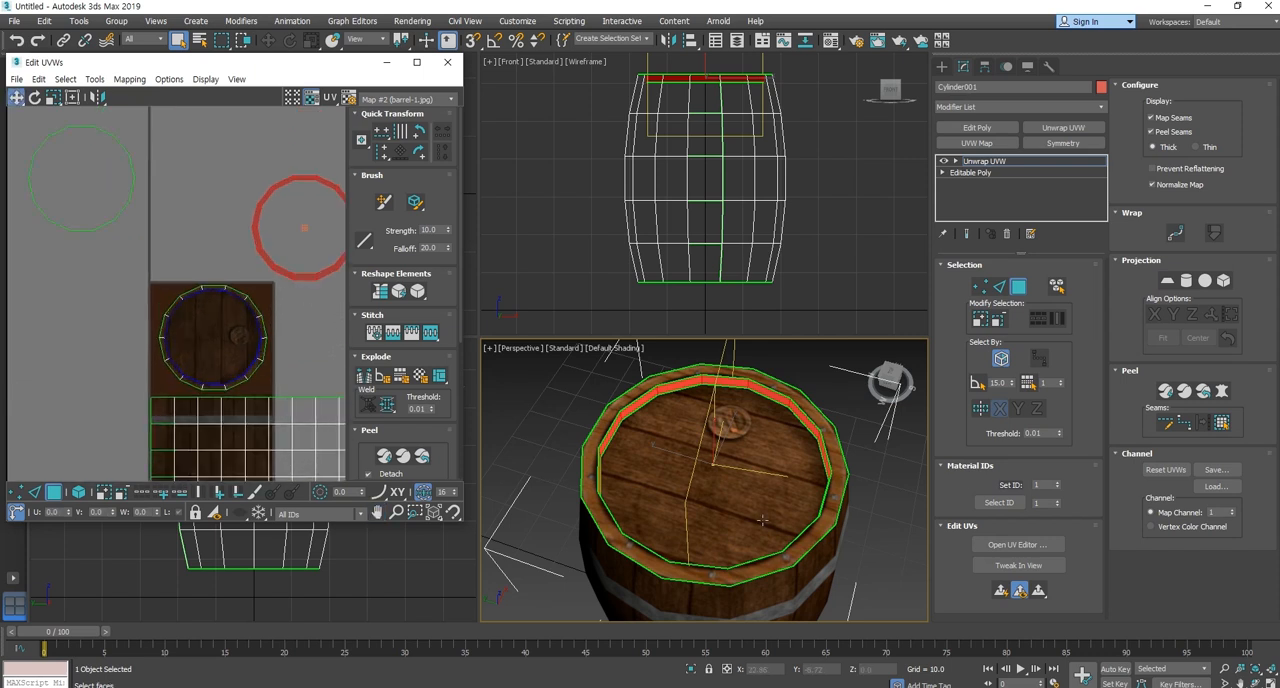
Step: Try placing the inner wall's ring shell over the lid image and examine the rim on the barrel
{"action": "left_click", "coordinate": [803, 361]}
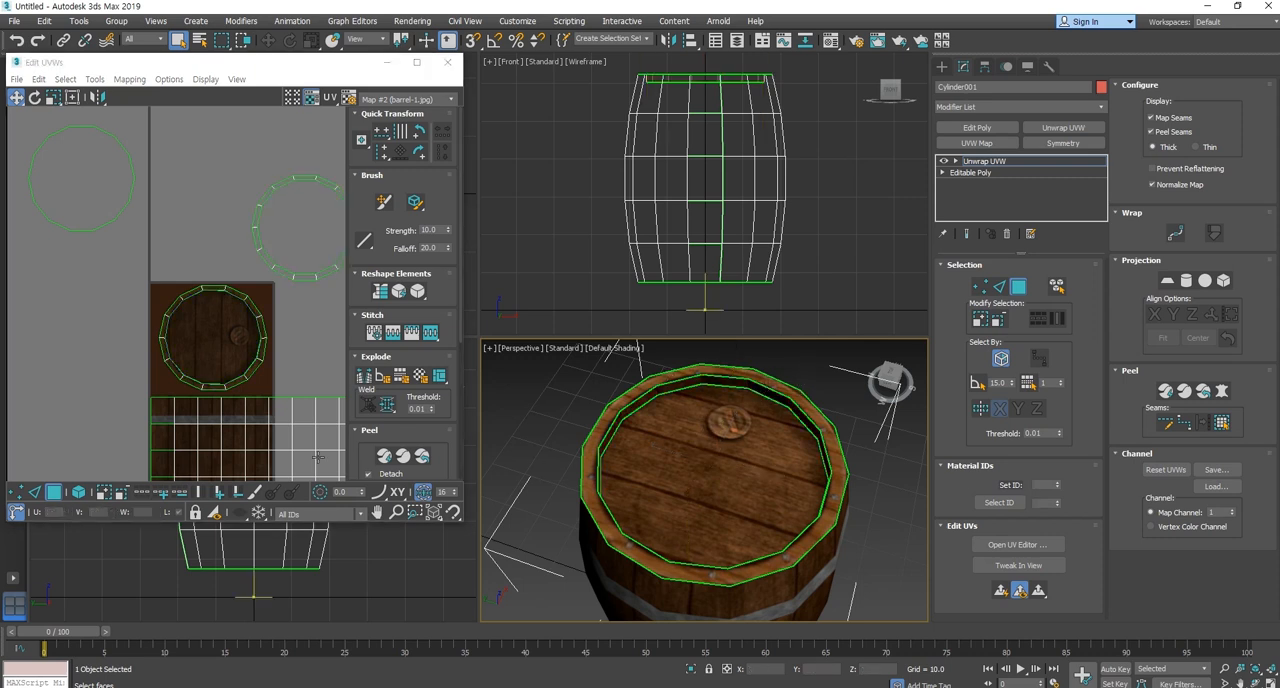
{"action": "middle_click_drag", "start_coordinate": [280, 315], "coordinate": [253, 317]}
{"action": "scroll", "coordinate": [263, 321], "scroll_direction": "down", "scroll_amount": 1}
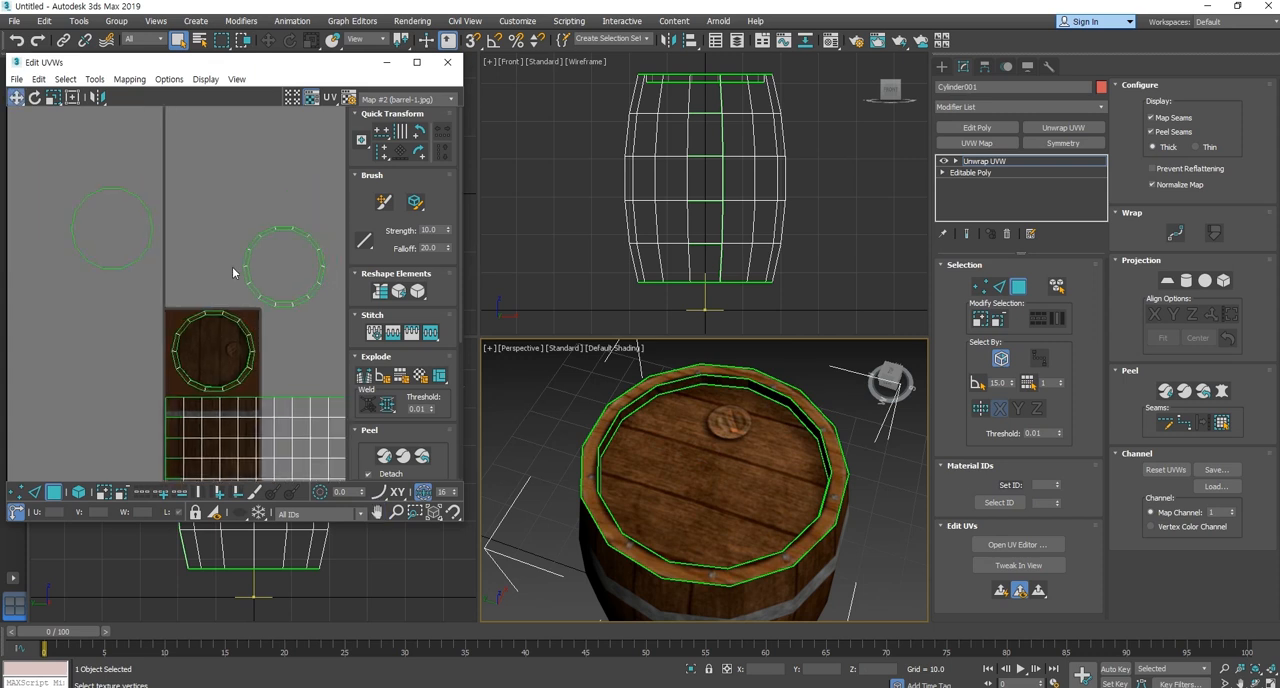
{"action": "left_click_drag", "start_coordinate": [296, 267], "coordinate": [330, 307]}
{"action": "middle_click_drag", "start_coordinate": [330, 307], "coordinate": [327, 304]}
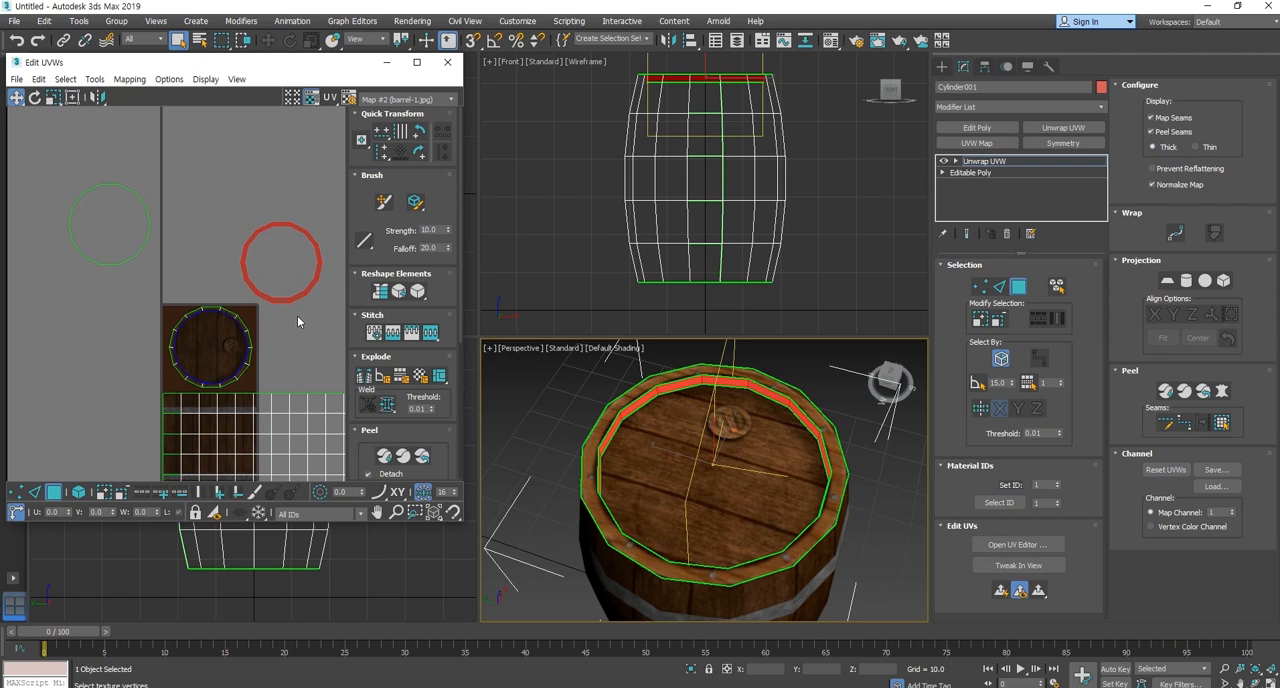
{"action": "scroll", "coordinate": [290, 318], "scroll_direction": "up", "scroll_amount": 4}
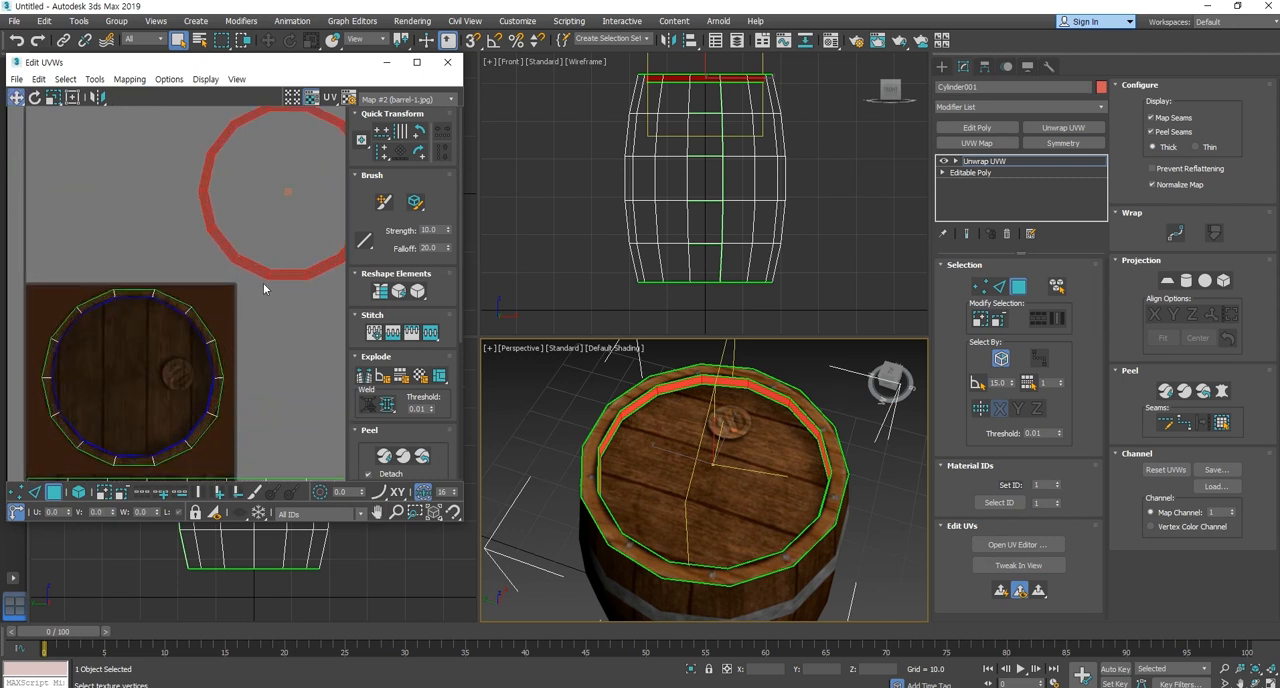
{"action": "mouse_move", "coordinate": [264, 272]}
{"action": "left_mouse_down"}
{"action": "mouse_move", "coordinate": [150, 297]}
{"action": "mouse_move", "coordinate": [110, 458]}
{"action": "left_mouse_up"}
{"action": "left_click", "coordinate": [795, 367]}
{"action": "scroll", "coordinate": [753, 395], "scroll_direction": "up", "scroll_amount": 5}
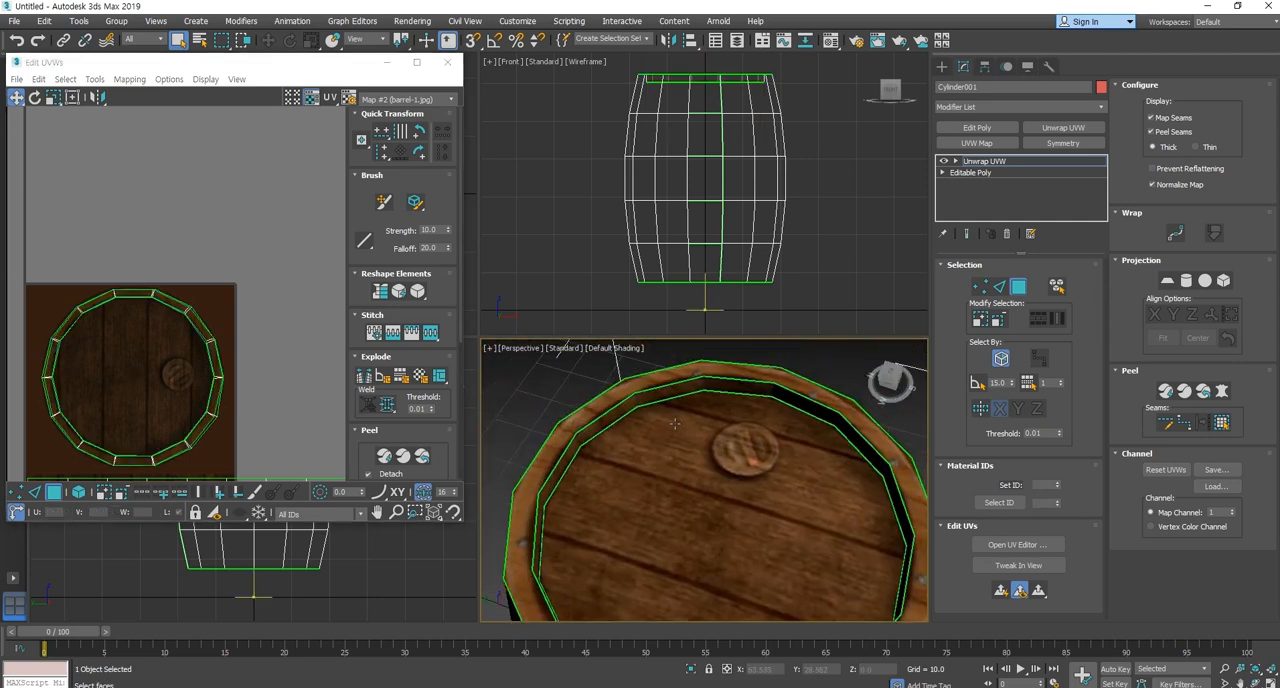
{"action": "scroll", "coordinate": [650, 422], "scroll_direction": "up", "scroll_amount": 3}
{"action": "scroll", "coordinate": [298, 436], "scroll_direction": "down", "scroll_amount": 2}
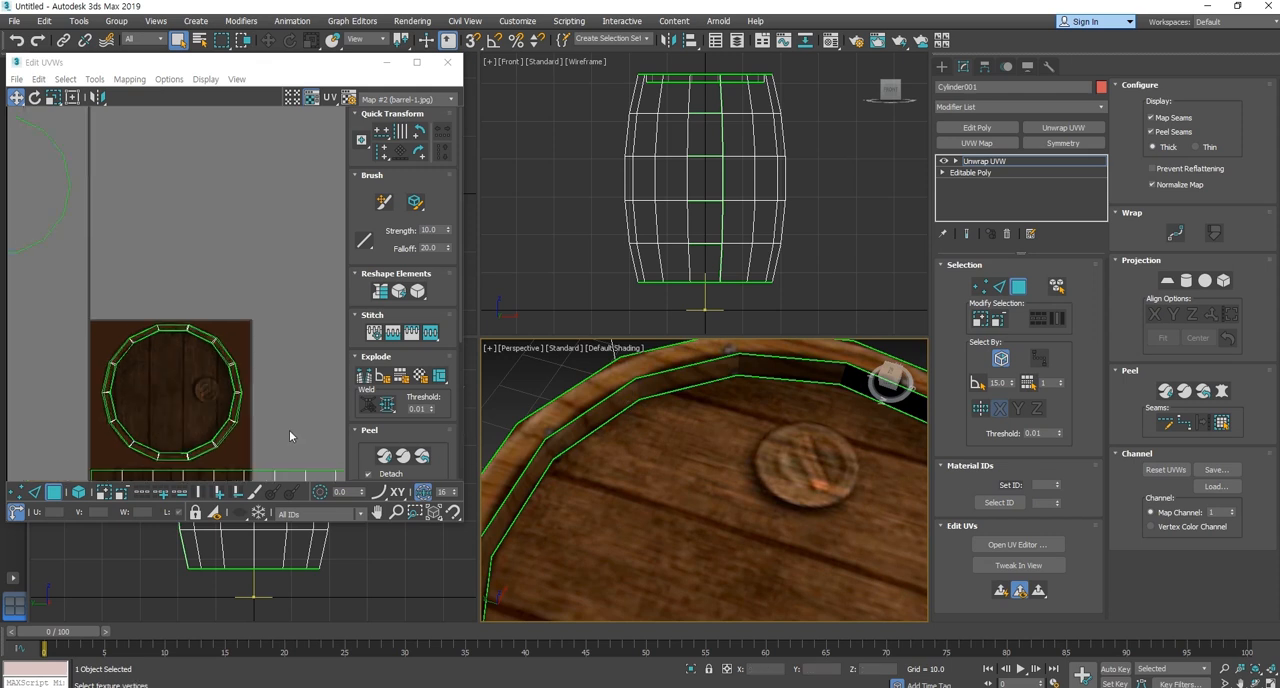
Step: Take the inner wall shell off the lid, shrink it and place it on the dark wood in the lid image's upper-left corner
{"action": "key", "text": "ctrl+z"}
{"action": "left_click_drag", "start_coordinate": [228, 358], "coordinate": [274, 177]}
{"action": "scroll", "coordinate": [243, 343], "scroll_direction": "down", "scroll_amount": 1}
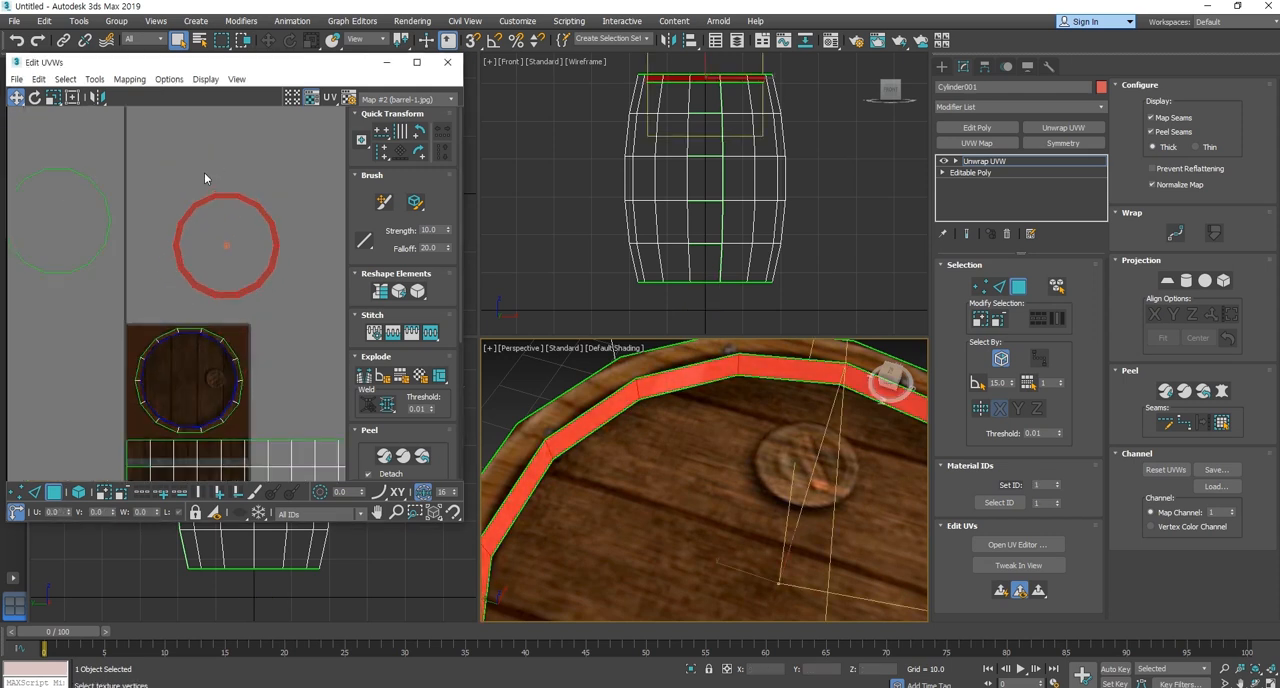
{"action": "left_click", "coordinate": [72, 97]}
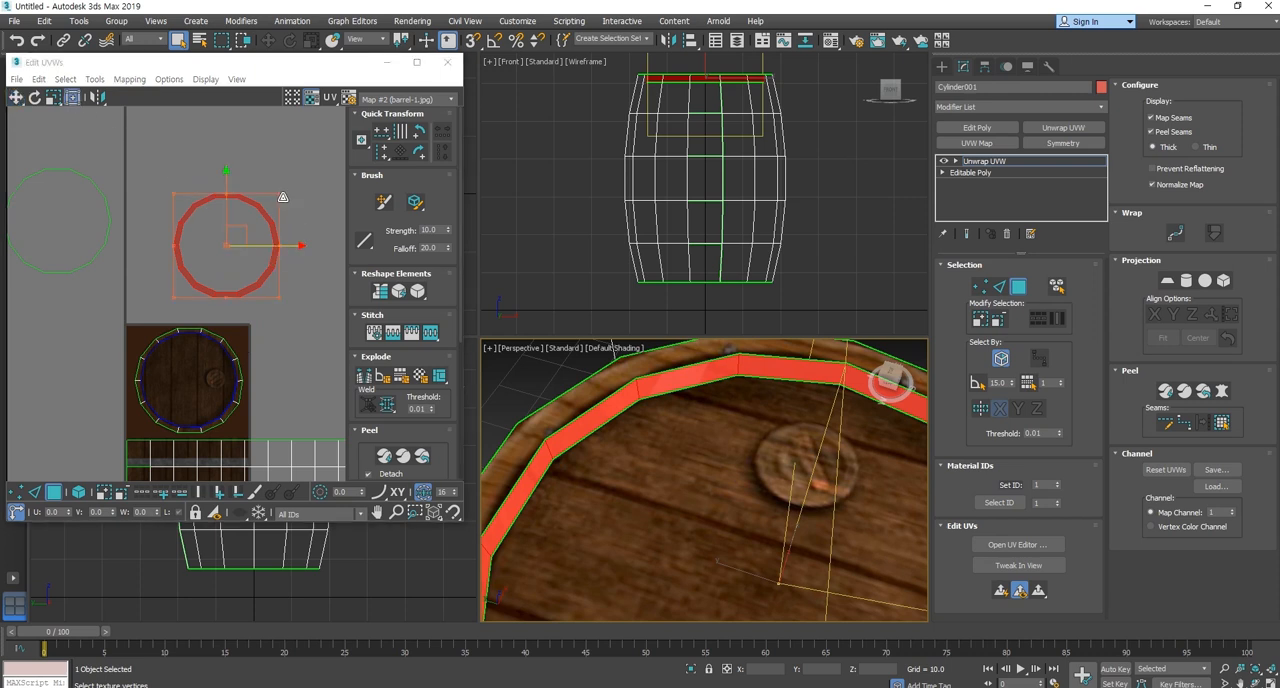
{"action": "left_click_drag", "start_coordinate": [279, 196], "coordinate": [181, 289]}
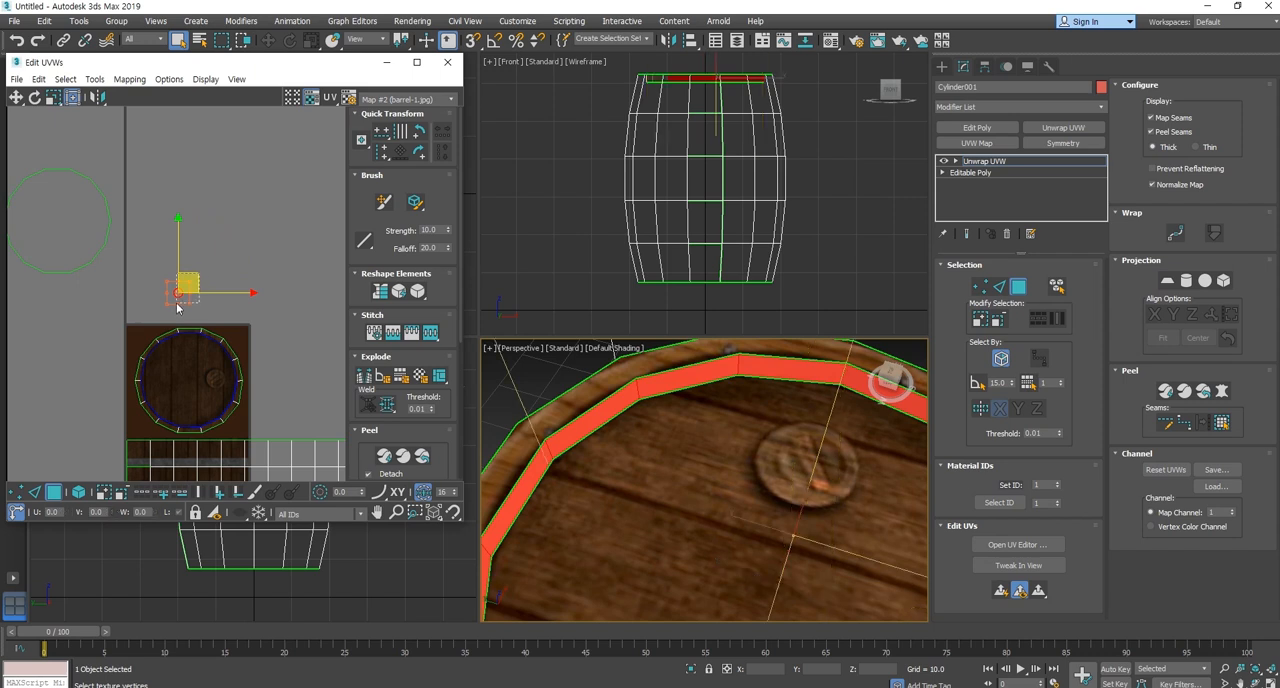
{"action": "left_click_drag", "start_coordinate": [197, 277], "coordinate": [156, 321]}
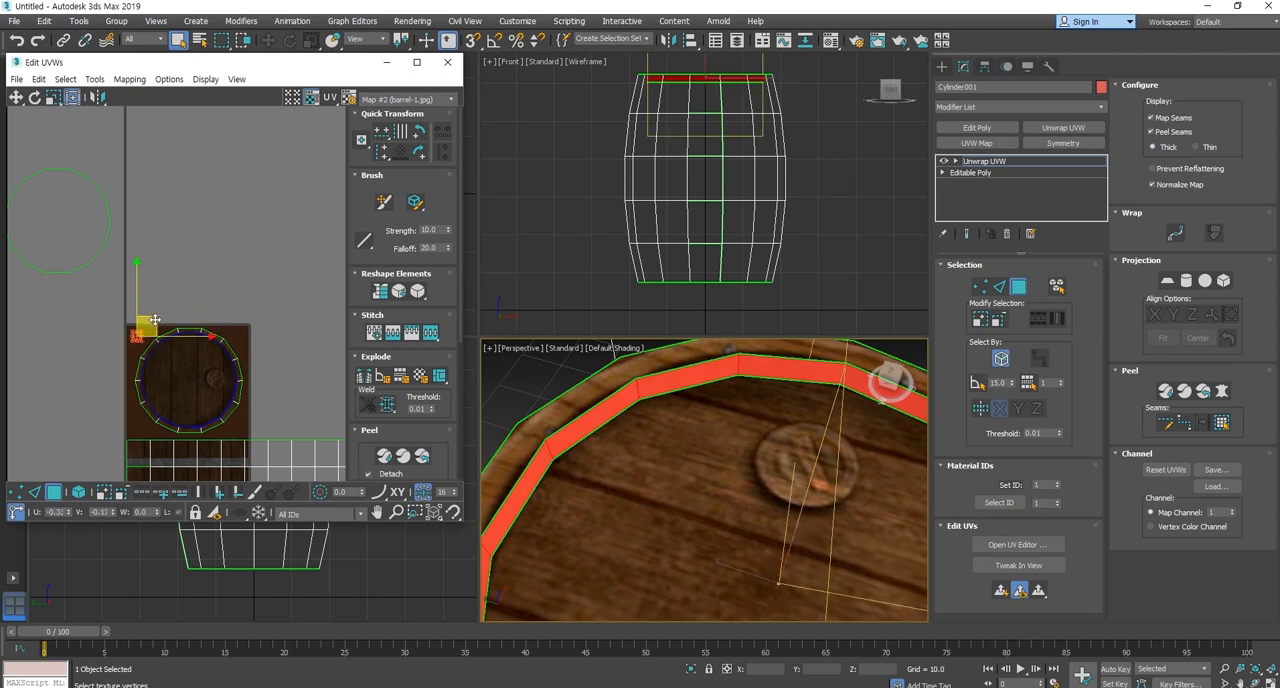
{"action": "middle_click_drag", "start_coordinate": [236, 311], "coordinate": [271, 254]}
{"action": "left_click", "coordinate": [540, 376]}
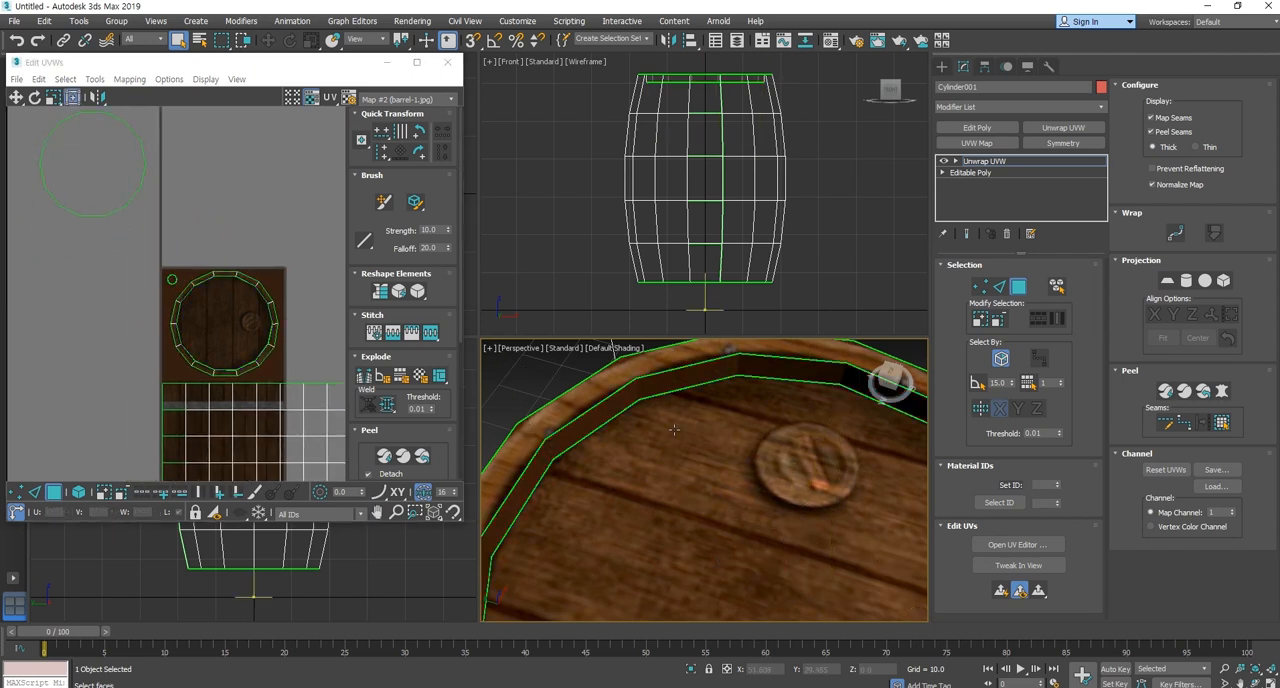
Step: Shrink the inner wall shell further within the dark wood in the lid image's upper-left corner
{"action": "scroll", "coordinate": [276, 381], "scroll_direction": "up", "scroll_amount": 6}
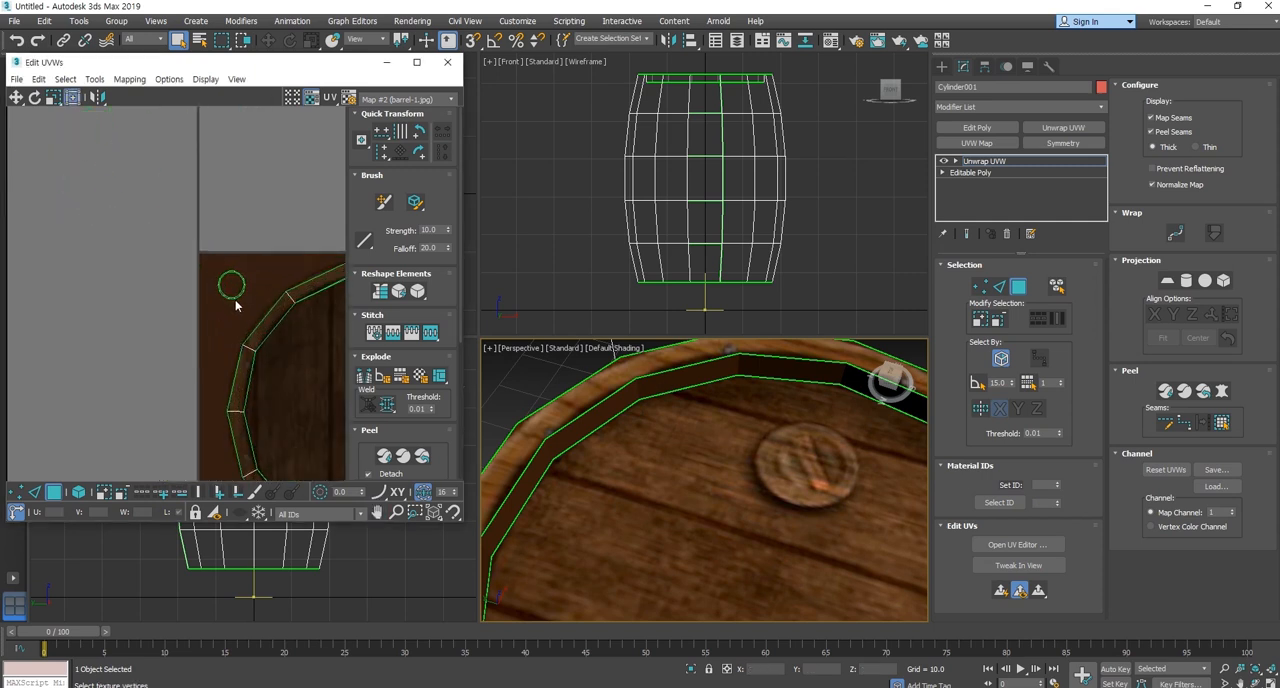
{"action": "scroll", "coordinate": [238, 302], "scroll_direction": "up", "scroll_amount": 4}
{"action": "left_click_drag", "start_coordinate": [150, 246], "coordinate": [158, 181]}
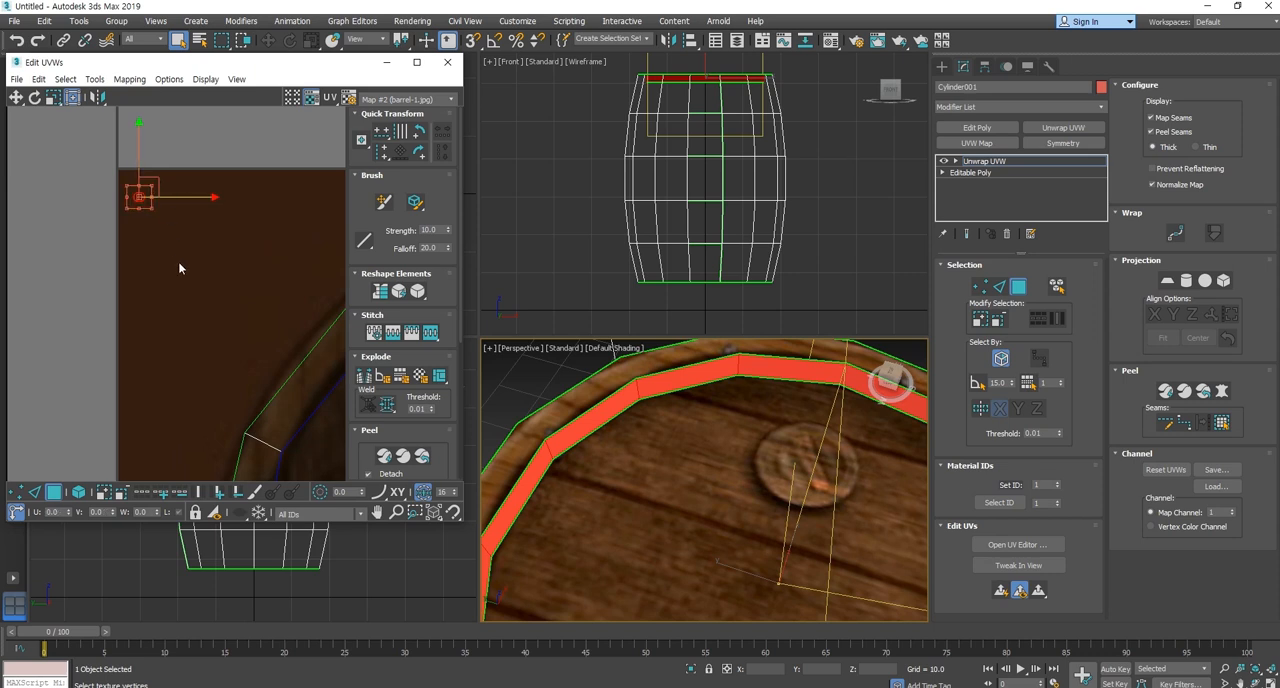
{"action": "scroll", "coordinate": [175, 248], "scroll_direction": "down", "scroll_amount": 4}
{"action": "left_click", "coordinate": [556, 376]}
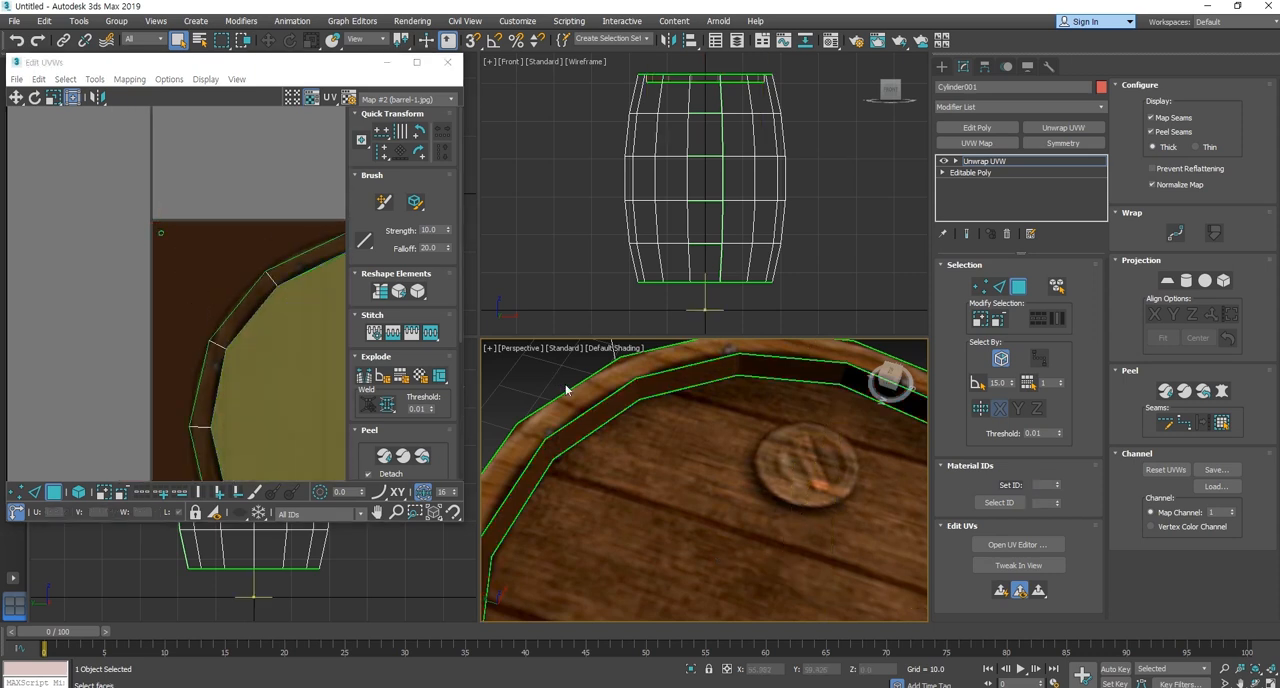
{"action": "scroll", "coordinate": [620, 405], "scroll_direction": "down", "scroll_amount": 4}
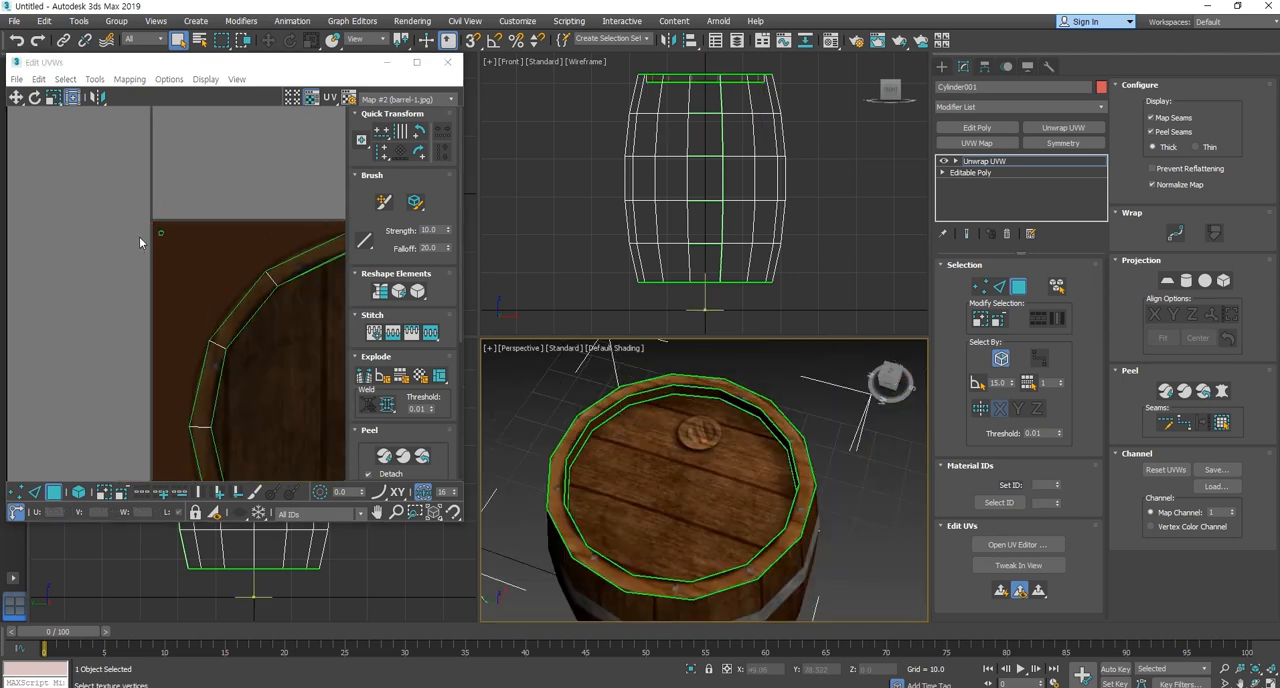
Step: Move the bottom cap's UV shell onto the round lid image, aligned over the lid and rim shells
{"action": "scroll", "coordinate": [160, 265], "scroll_direction": "down", "scroll_amount": 1}
{"action": "scroll", "coordinate": [197, 314], "scroll_direction": "down", "scroll_amount": 3}
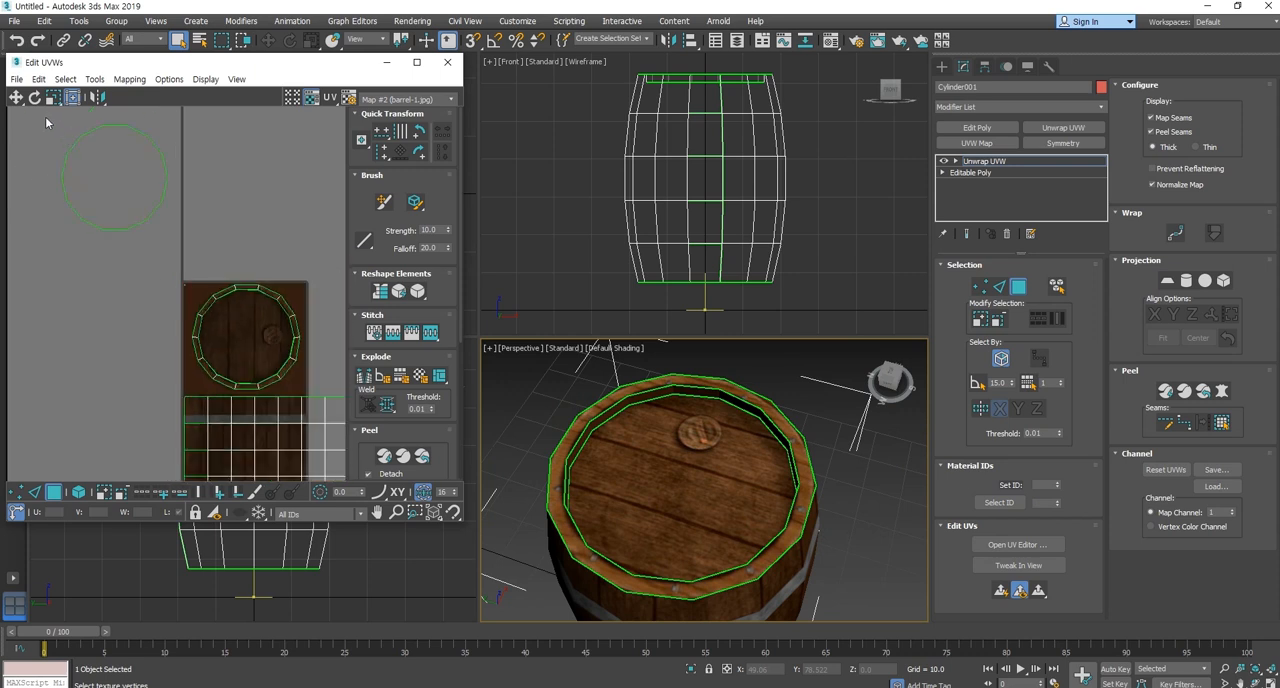
{"action": "left_click", "coordinate": [125, 170]}
{"action": "left_click_drag", "start_coordinate": [129, 163], "coordinate": [260, 322]}
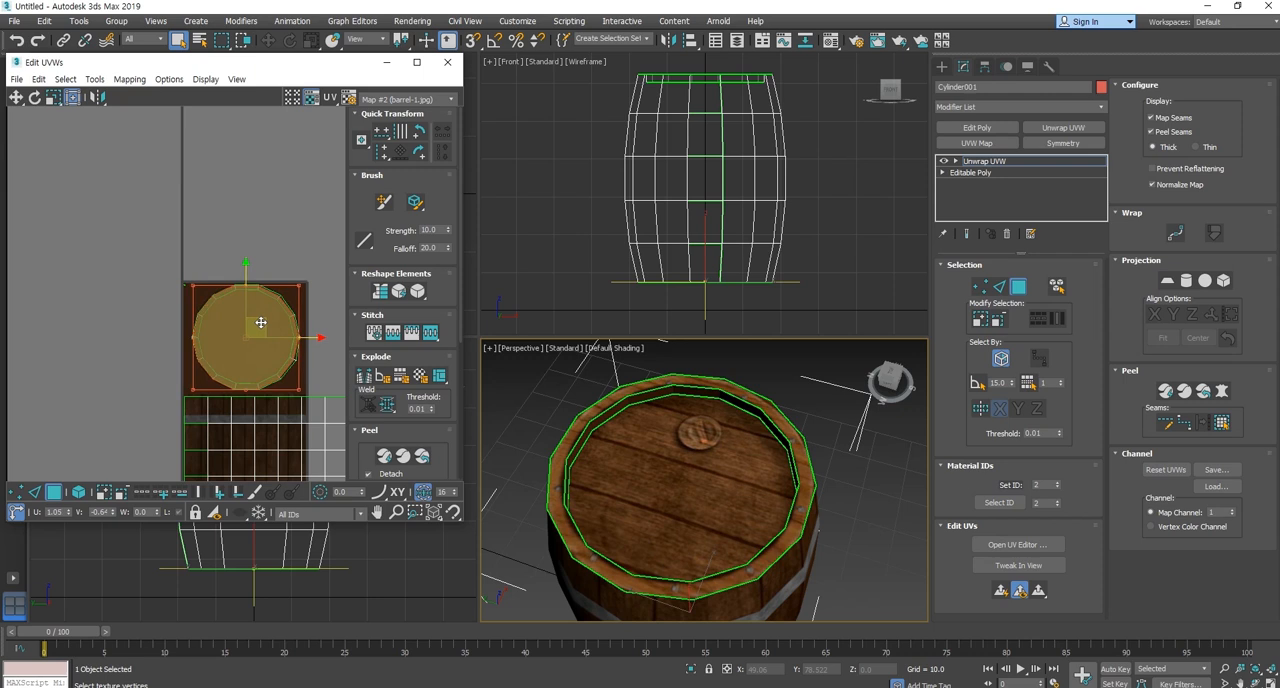
{"action": "left_click", "coordinate": [257, 200]}
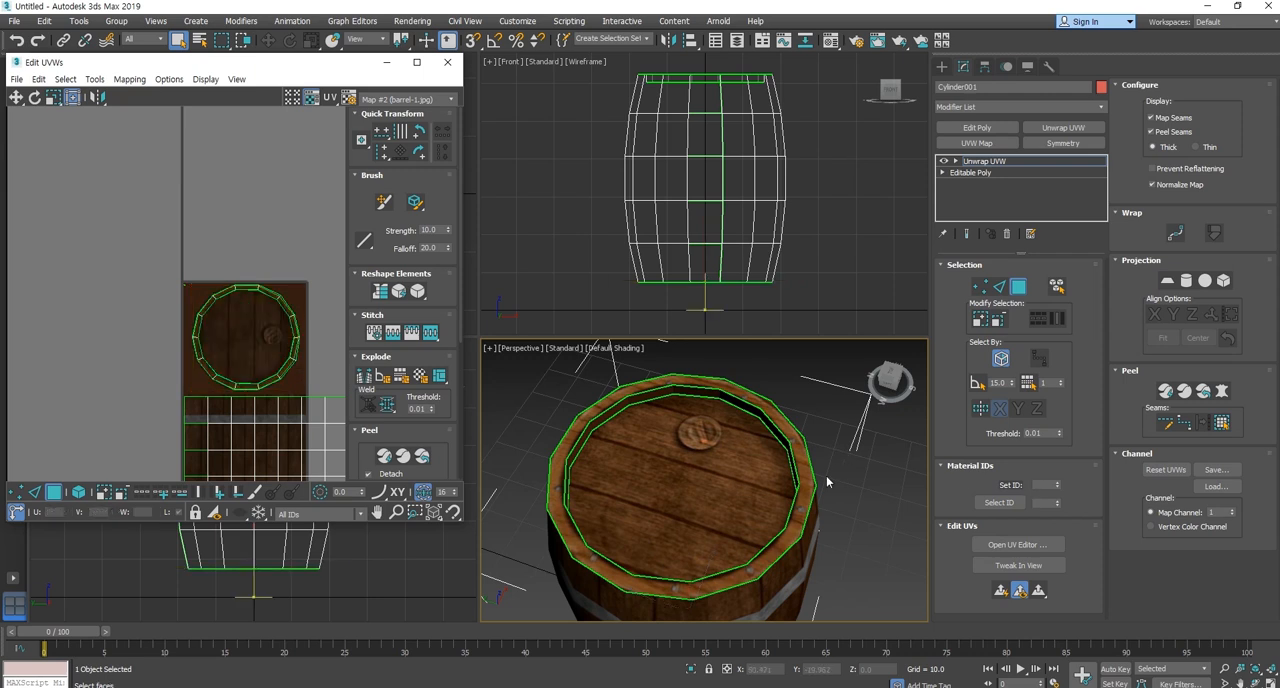
Step: Collapse the barrel's whole modifier stack into the Editable Poly and deselect the barrel
{"action": "scroll", "coordinate": [828, 482], "scroll_direction": "down", "scroll_amount": 5}
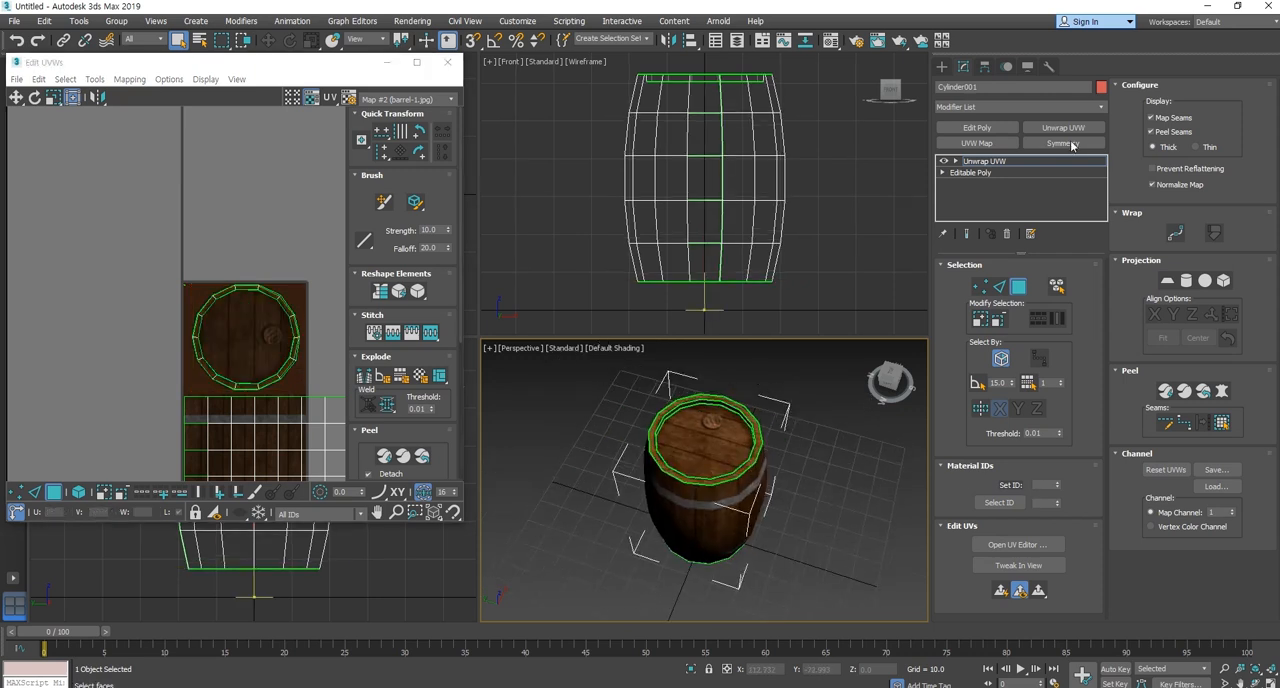
{"action": "left_click", "coordinate": [995, 162]}
{"action": "right_click", "coordinate": [995, 162]}
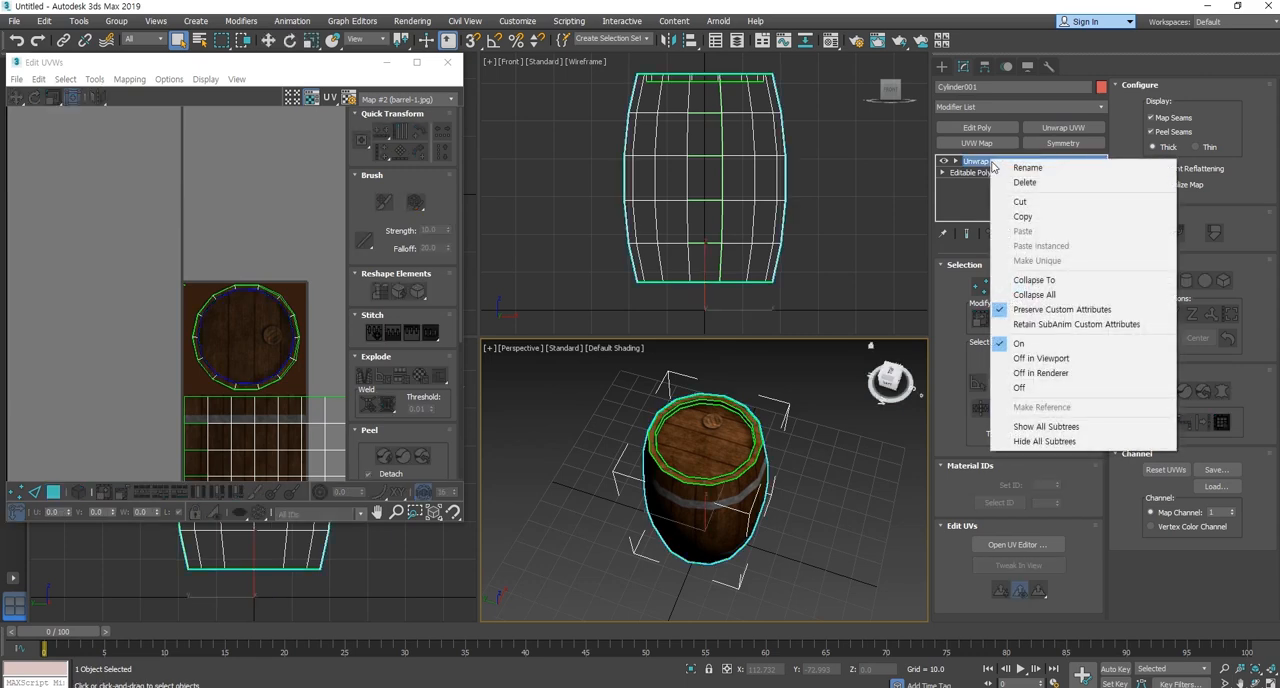
{"action": "left_click", "coordinate": [1030, 296]}
{"action": "left_click", "coordinate": [707, 395]}
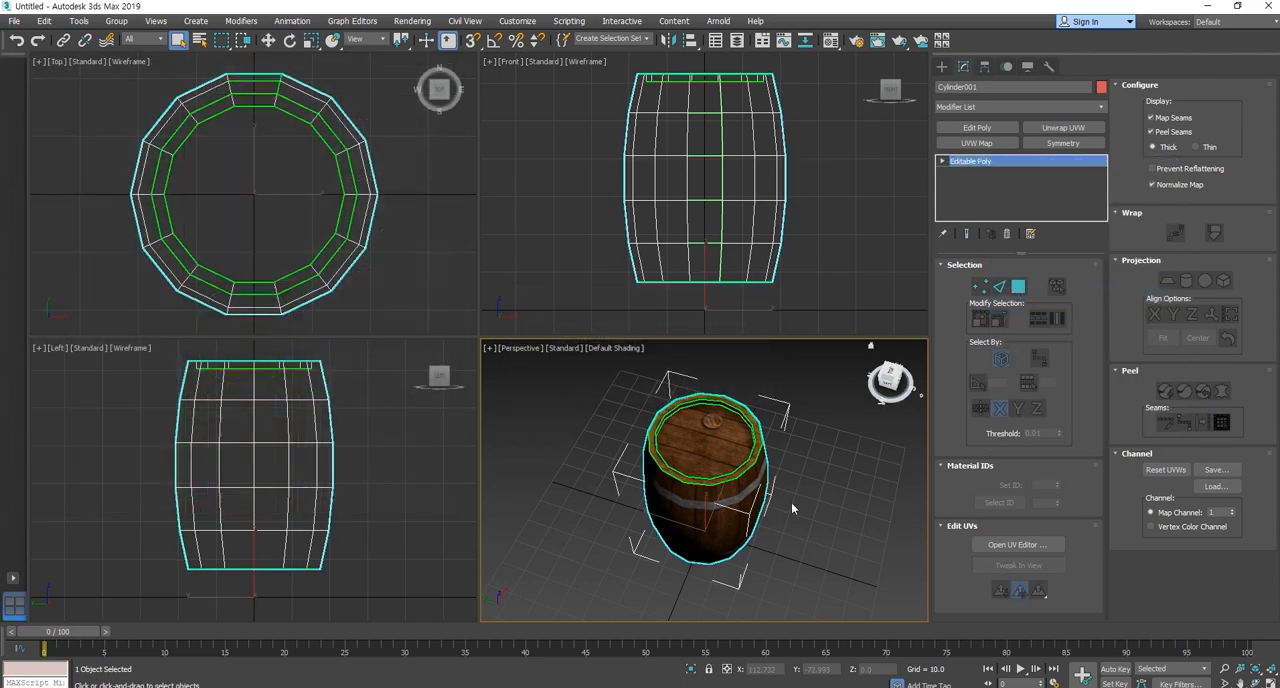
{"action": "left_click", "coordinate": [792, 500]}
Step: Maximize the perspective viewport and examine the textured barrel from several angles, briefly with edged faces shown
{"action": "scroll", "coordinate": [768, 507], "scroll_direction": "up", "scroll_amount": 3}
{"action": "scroll", "coordinate": [768, 508], "scroll_direction": "down", "scroll_amount": 3}
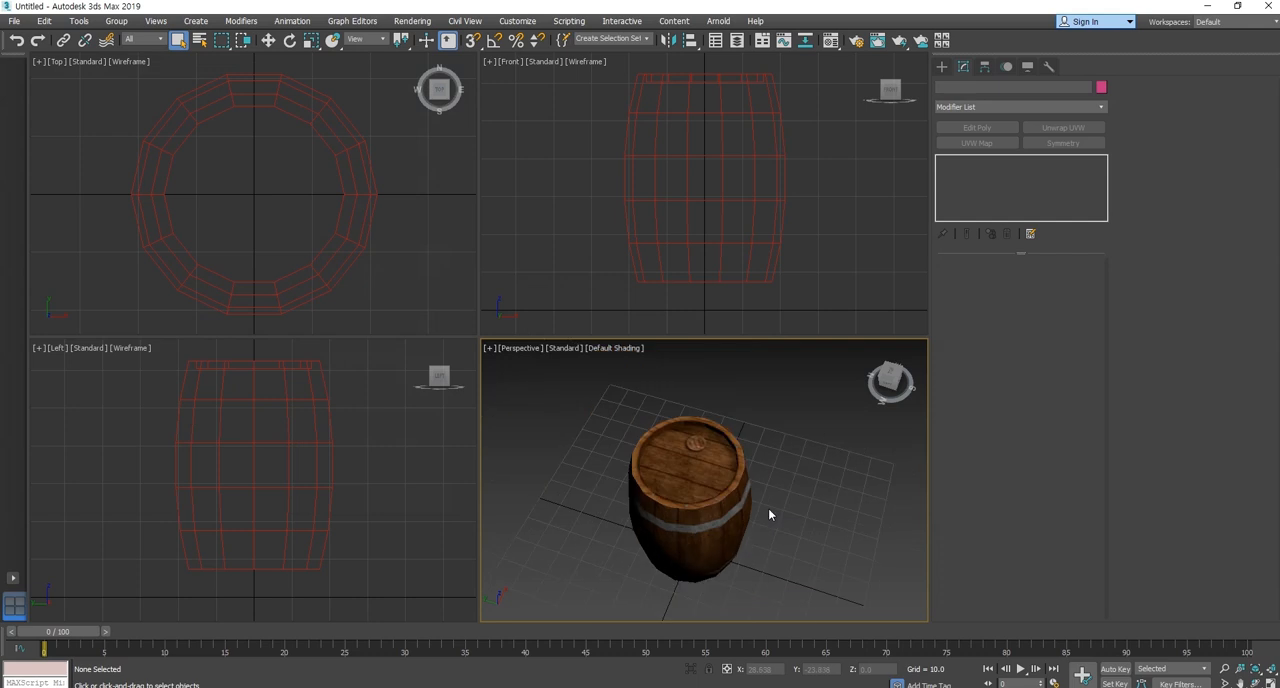
{"action": "left_click", "coordinate": [1272, 684]}
{"action": "left_click", "coordinate": [1256, 684]}
{"action": "mouse_move", "coordinate": [543, 418]}
{"action": "left_mouse_down"}
{"action": "mouse_move", "coordinate": [495, 293]}
{"action": "mouse_move", "coordinate": [509, 406]}
{"action": "left_mouse_up"}
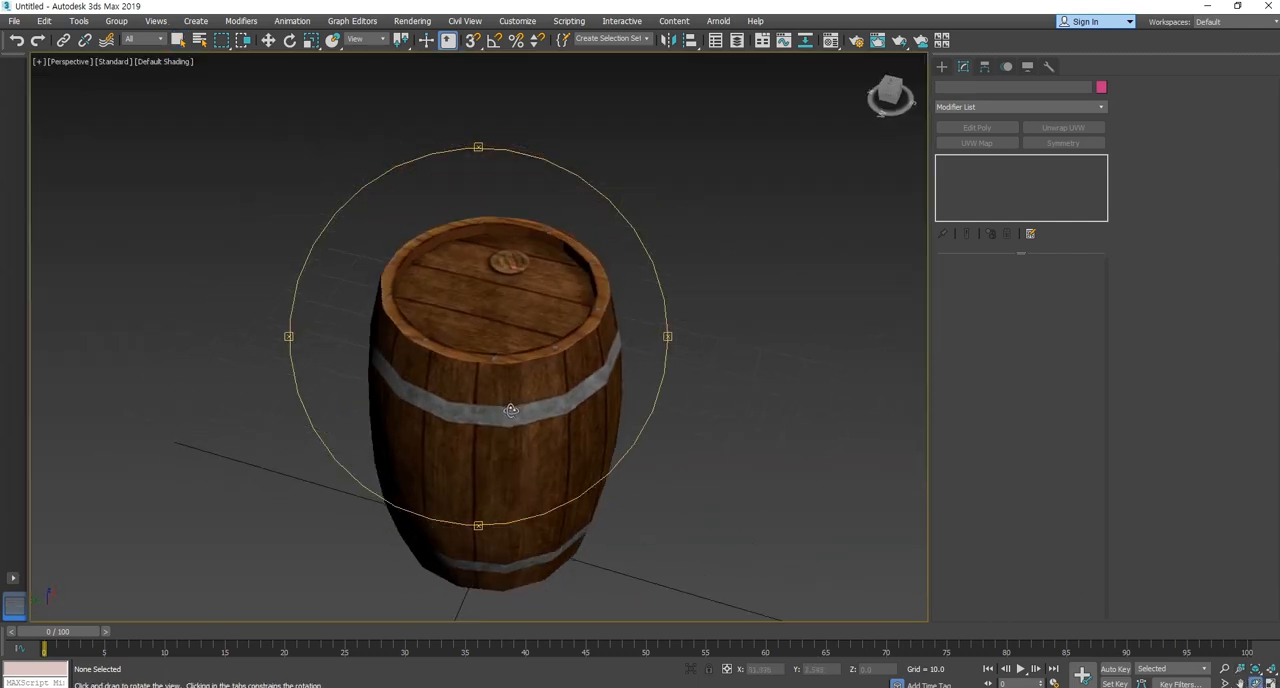
{"action": "key", "text": "F4"}
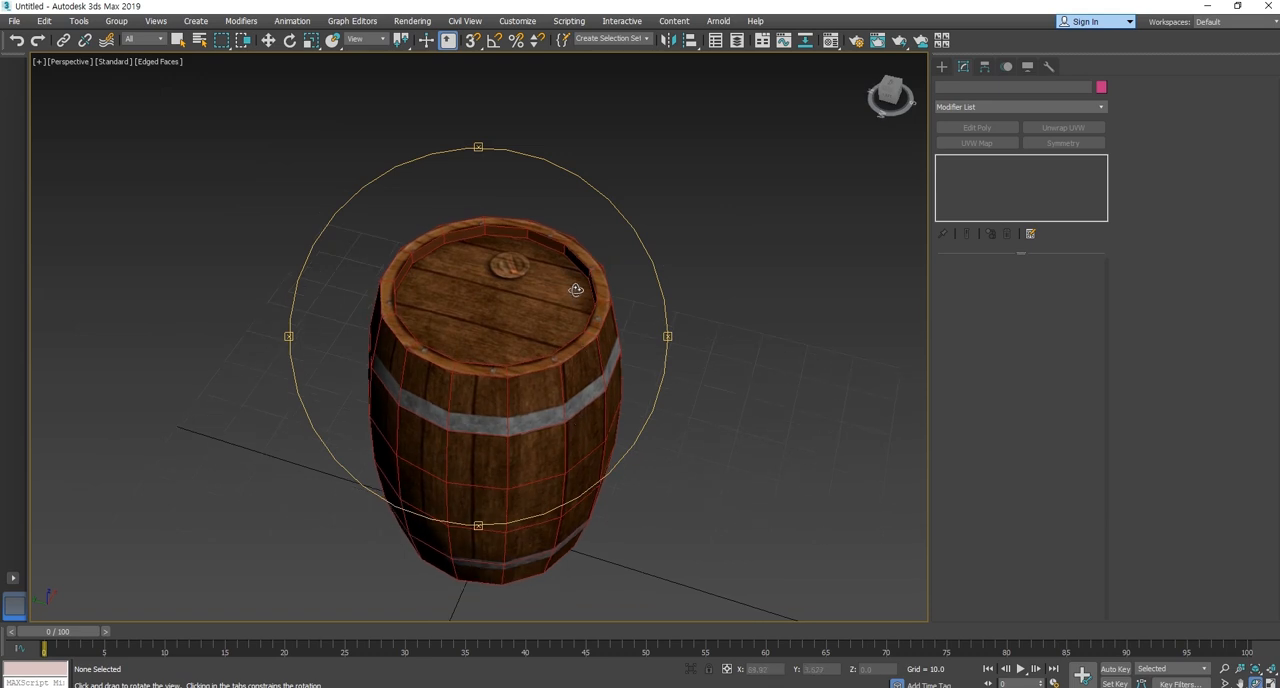
{"action": "key", "text": "F4"}
{"action": "mouse_move", "coordinate": [540, 357]}
{"action": "left_mouse_down"}
{"action": "mouse_move", "coordinate": [549, 374]}
{"action": "mouse_move", "coordinate": [575, 346]}
{"action": "mouse_move", "coordinate": [674, 340]}
{"action": "mouse_move", "coordinate": [700, 360]}
{"action": "mouse_move", "coordinate": [638, 402]}
{"action": "mouse_move", "coordinate": [666, 343]}
{"action": "mouse_move", "coordinate": [649, 336]}
{"action": "left_mouse_up"}
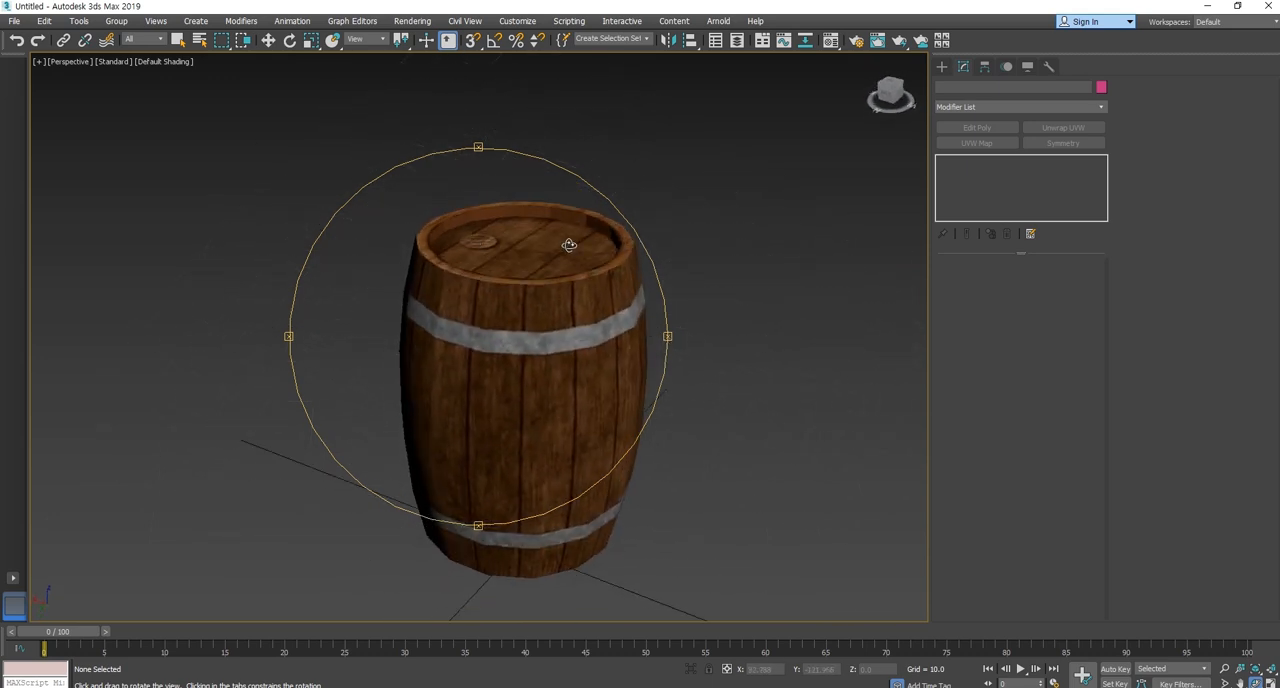
{"action": "left_click_drag", "start_coordinate": [608, 280], "coordinate": [550, 273]}
{"action": "mouse_move", "coordinate": [551, 319]}
{"action": "left_mouse_down"}
{"action": "mouse_move", "coordinate": [571, 294]}
{"action": "mouse_move", "coordinate": [564, 306]}
{"action": "left_mouse_up"}
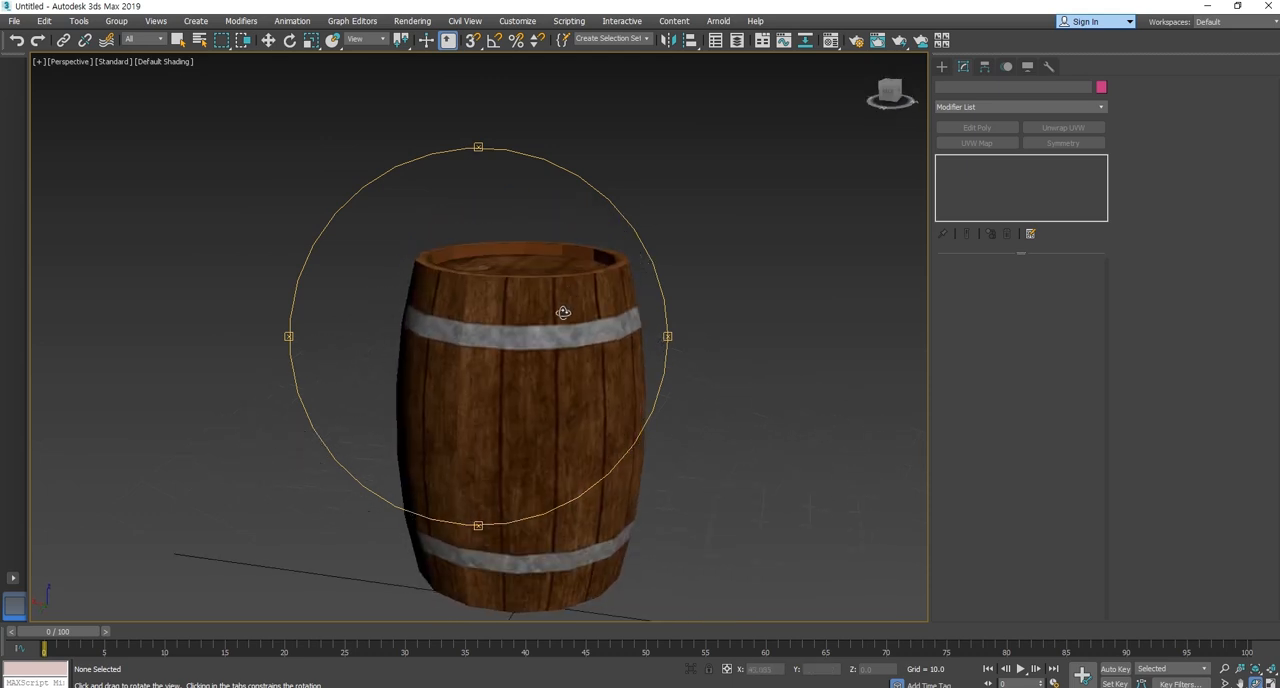
{"action": "left_click_drag", "start_coordinate": [531, 390], "coordinate": [531, 301]}
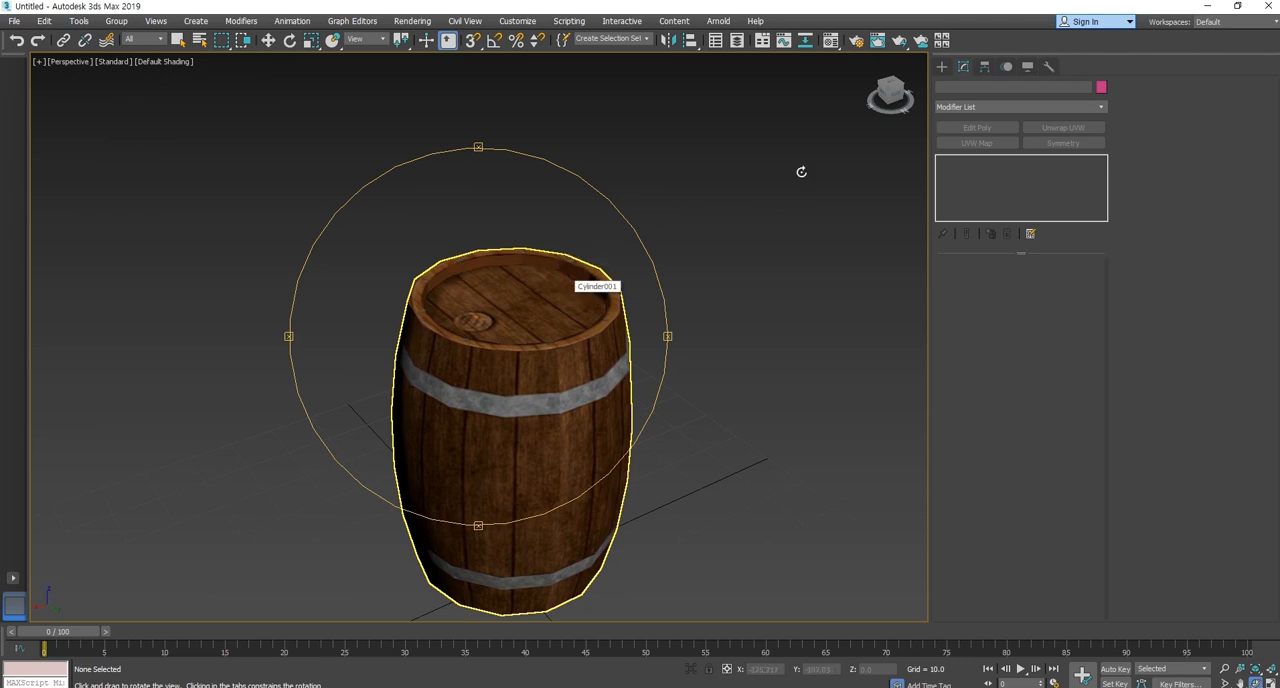
Step: Select the barrel and examine its lid, underside and side walls from several angles
{"action": "mouse_move", "coordinate": [546, 288]}
{"action": "left_mouse_down"}
{"action": "mouse_move", "coordinate": [545, 302]}
{"action": "mouse_move", "coordinate": [546, 291]}
{"action": "left_mouse_up"}
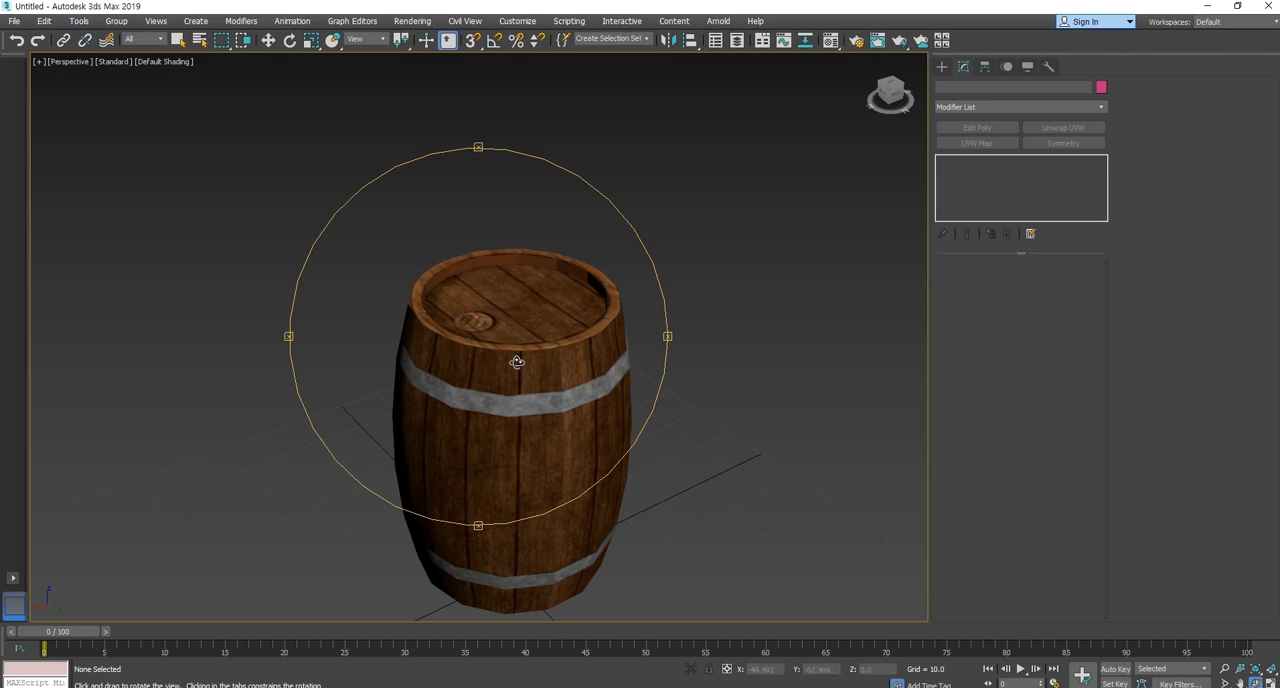
{"action": "left_click_drag", "start_coordinate": [517, 362], "coordinate": [246, 98]}
{"action": "left_click", "coordinate": [269, 41]}
{"action": "left_click", "coordinate": [566, 384]}
{"action": "key", "text": "z"}
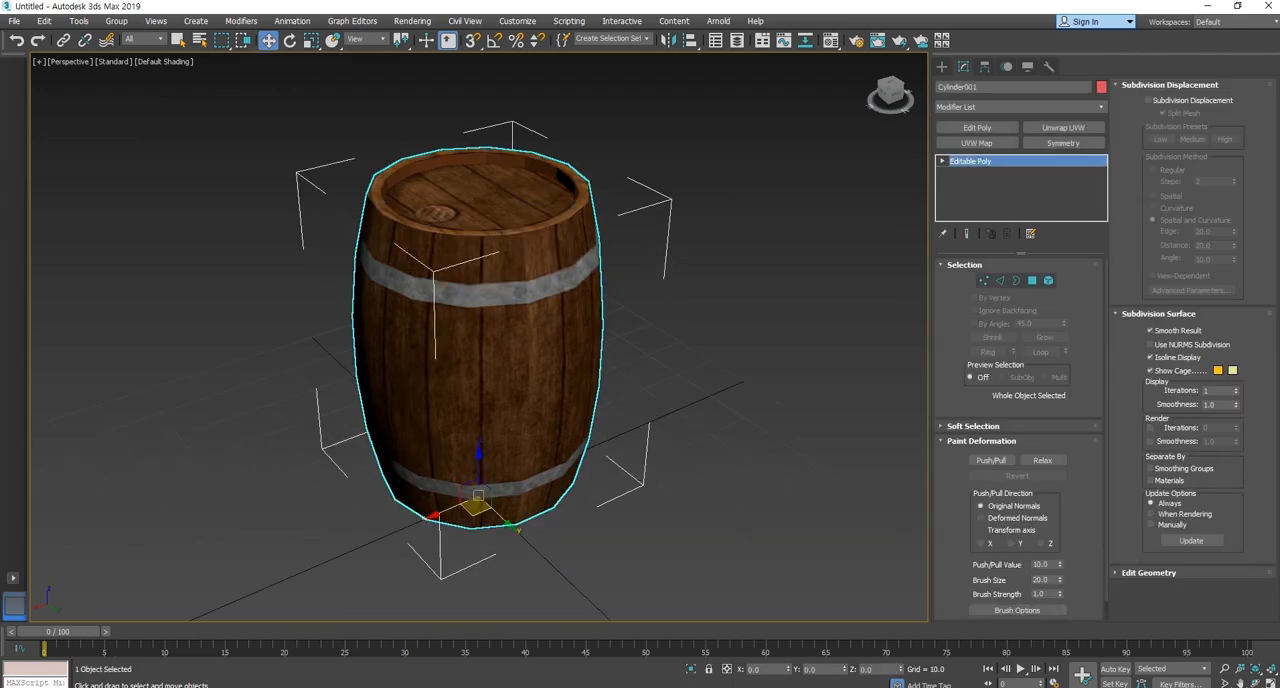
{"action": "left_click", "coordinate": [1257, 684]}
{"action": "left_click_drag", "start_coordinate": [494, 387], "coordinate": [474, 438]}
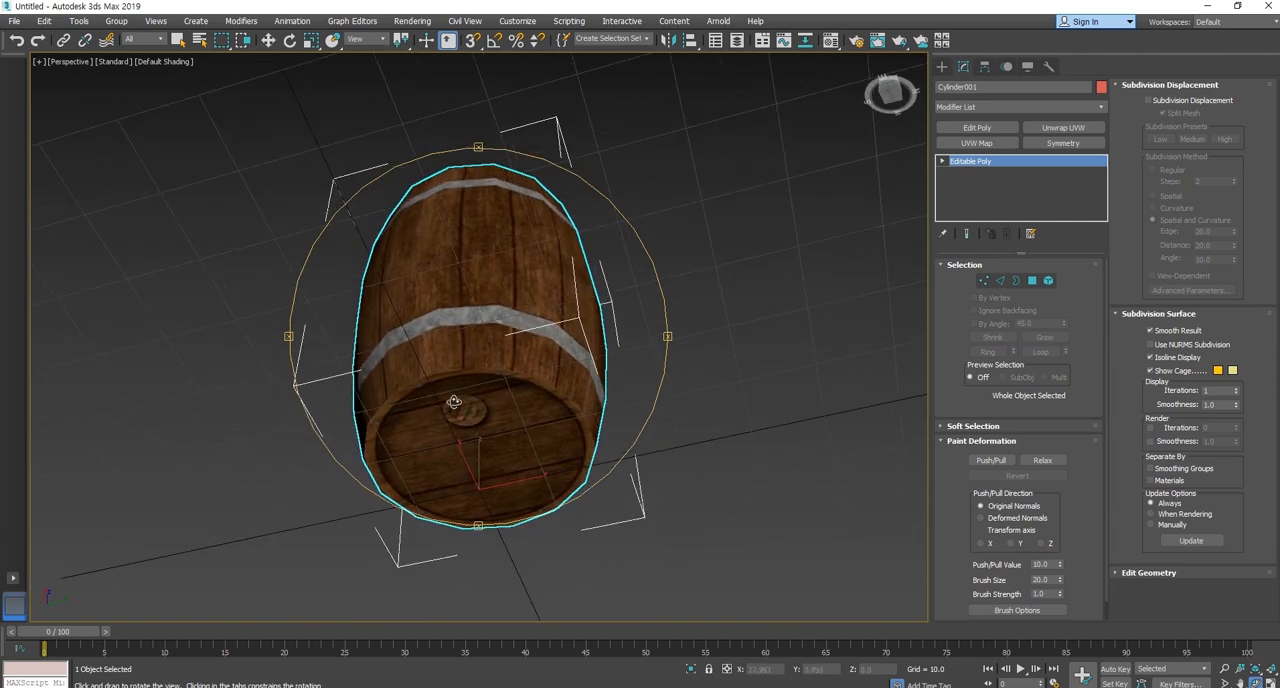
{"action": "left_click_drag", "start_coordinate": [502, 360], "coordinate": [507, 437]}
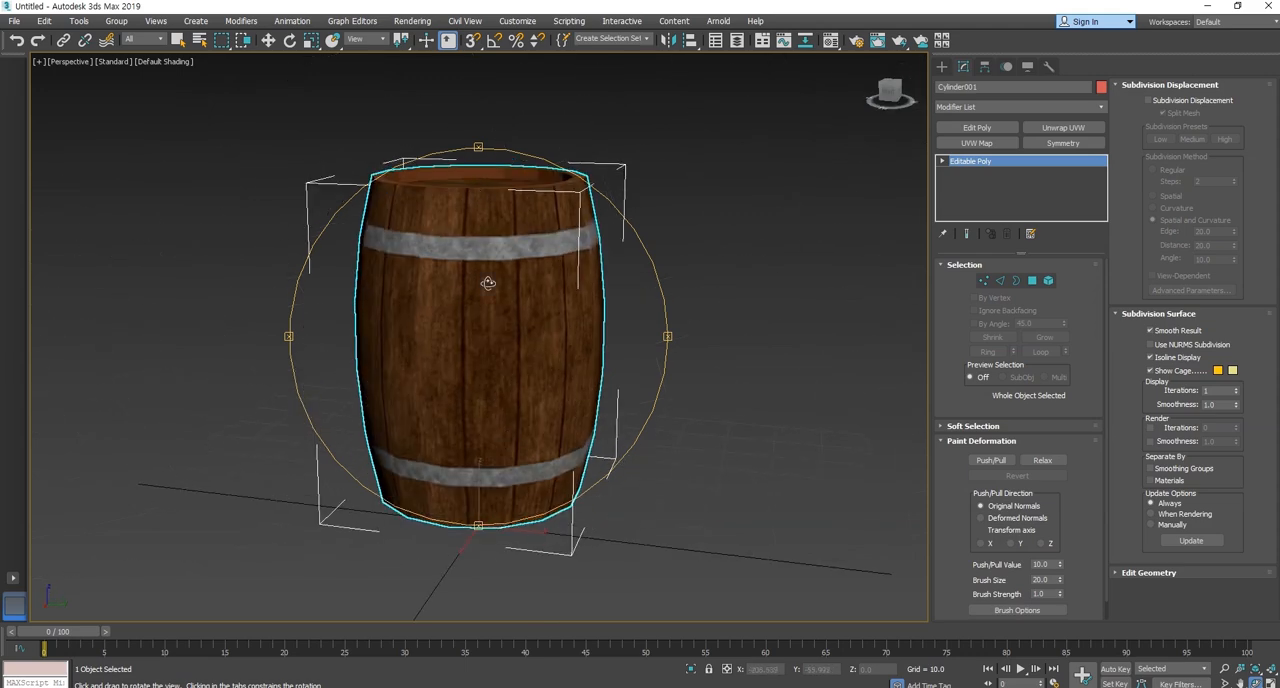
{"action": "left_click", "coordinate": [268, 41]}
{"action": "left_click", "coordinate": [766, 210]}
{"action": "scroll", "coordinate": [757, 303], "scroll_direction": "up", "scroll_amount": 1}
{"action": "left_click", "coordinate": [494, 361]}
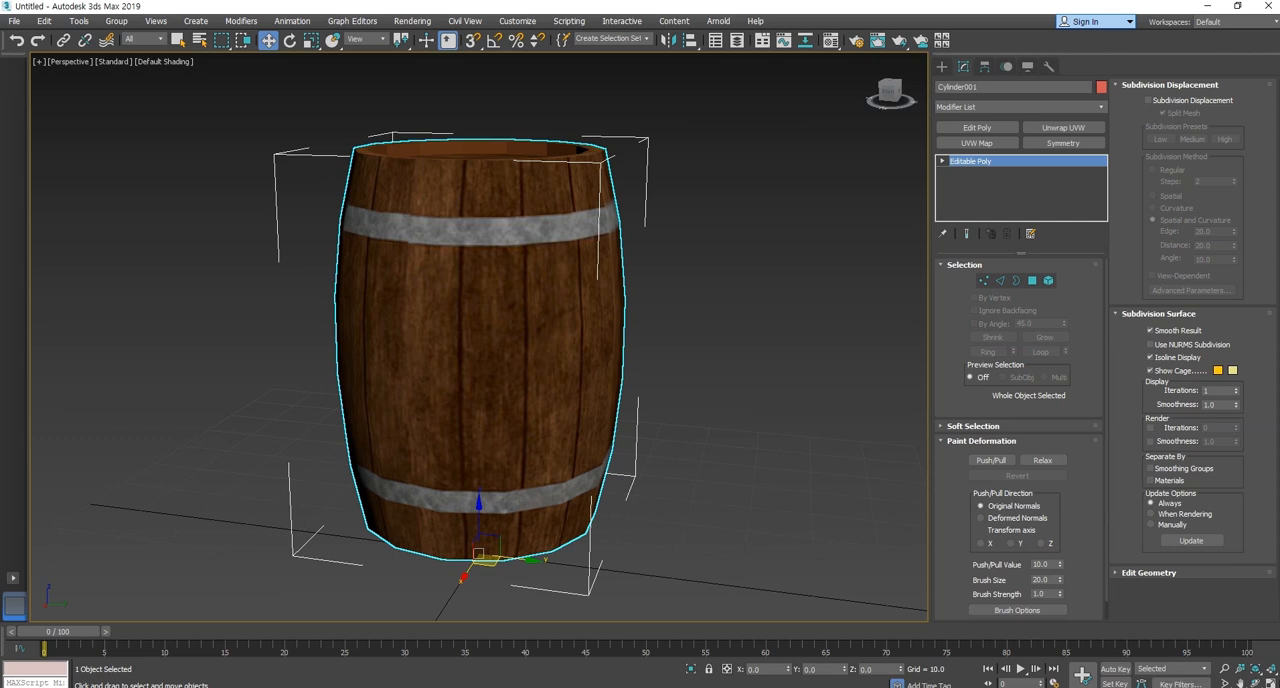
Step: Restore the four-viewport layout and add a Symmetry modifier to the barrel with Z as the mirror axis
{"action": "key", "text": "alt+w"}
{"action": "key", "text": "z"}
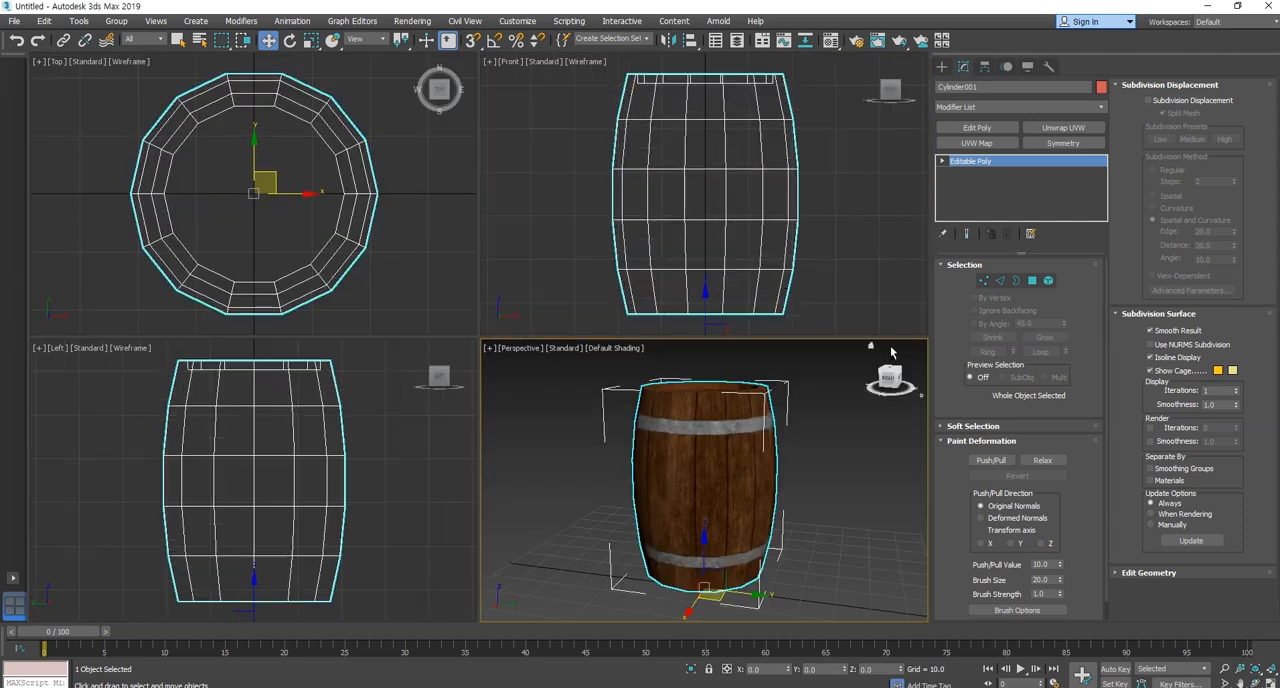
{"action": "left_click", "coordinate": [1060, 143]}
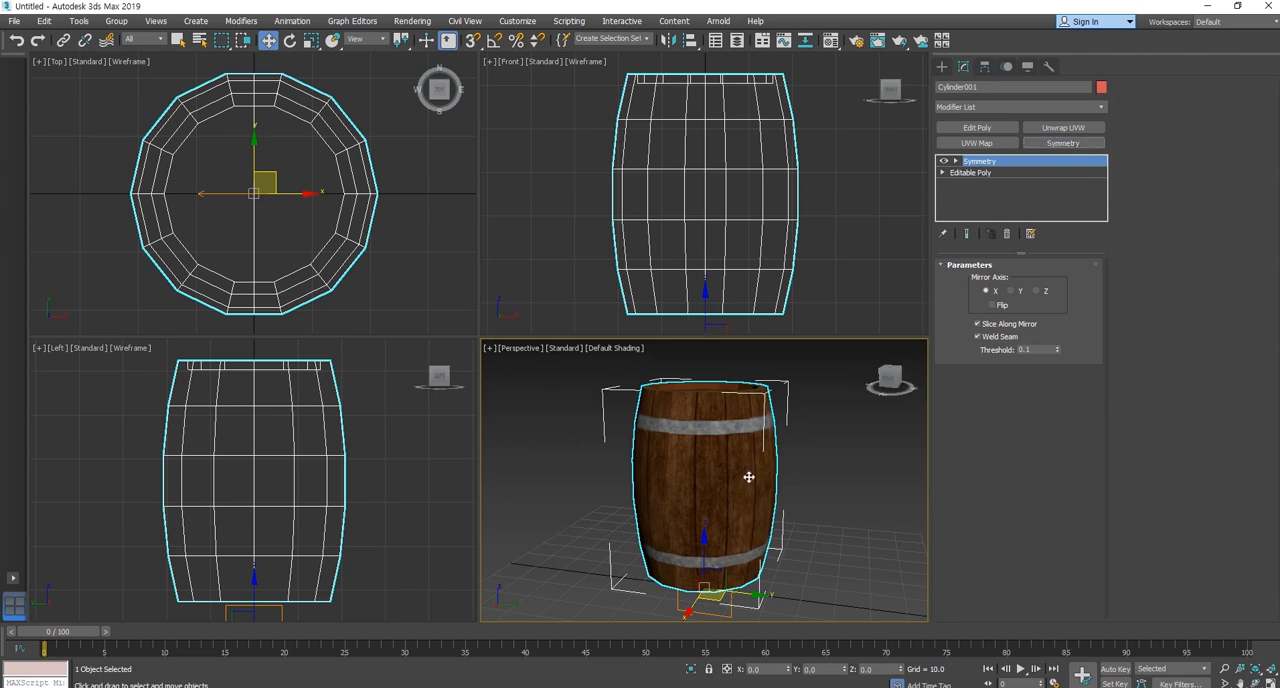
{"action": "middle_click_drag", "start_coordinate": [749, 478], "coordinate": [783, 478], "text": "alt"}
{"action": "left_click", "coordinate": [1038, 291]}
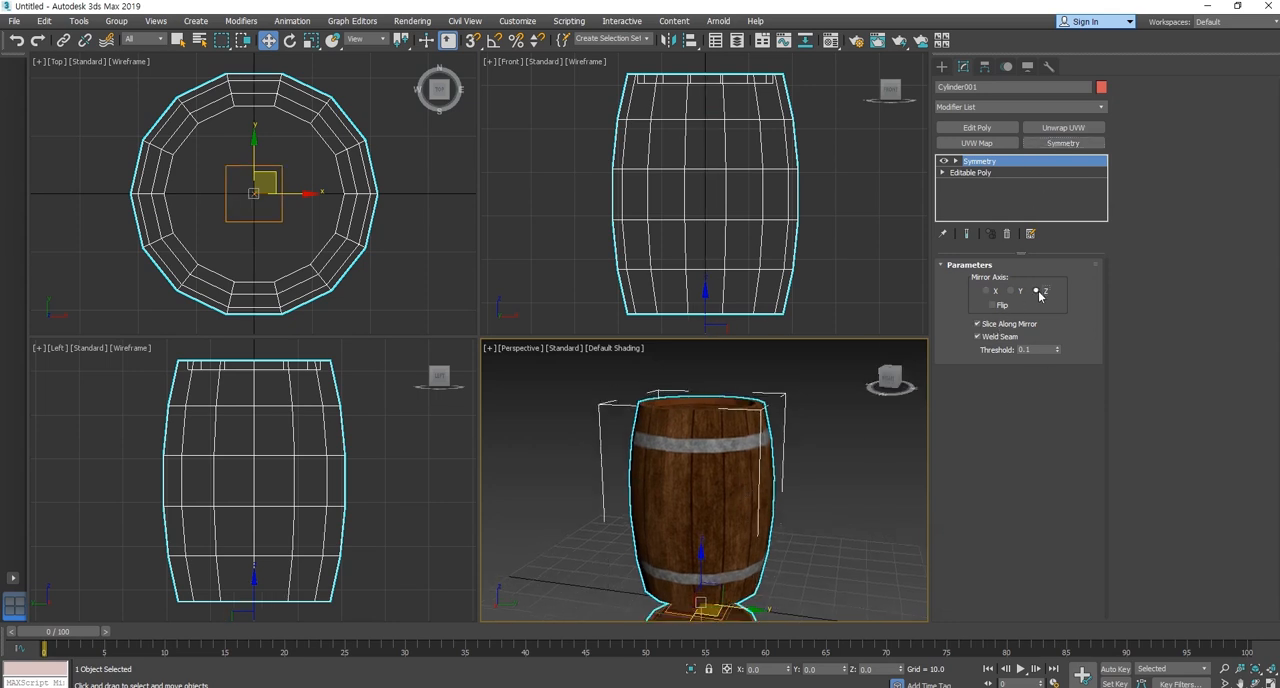
{"action": "scroll", "coordinate": [791, 470], "scroll_direction": "down", "scroll_amount": 5}
{"action": "middle_click_drag", "start_coordinate": [791, 484], "coordinate": [786, 490]}
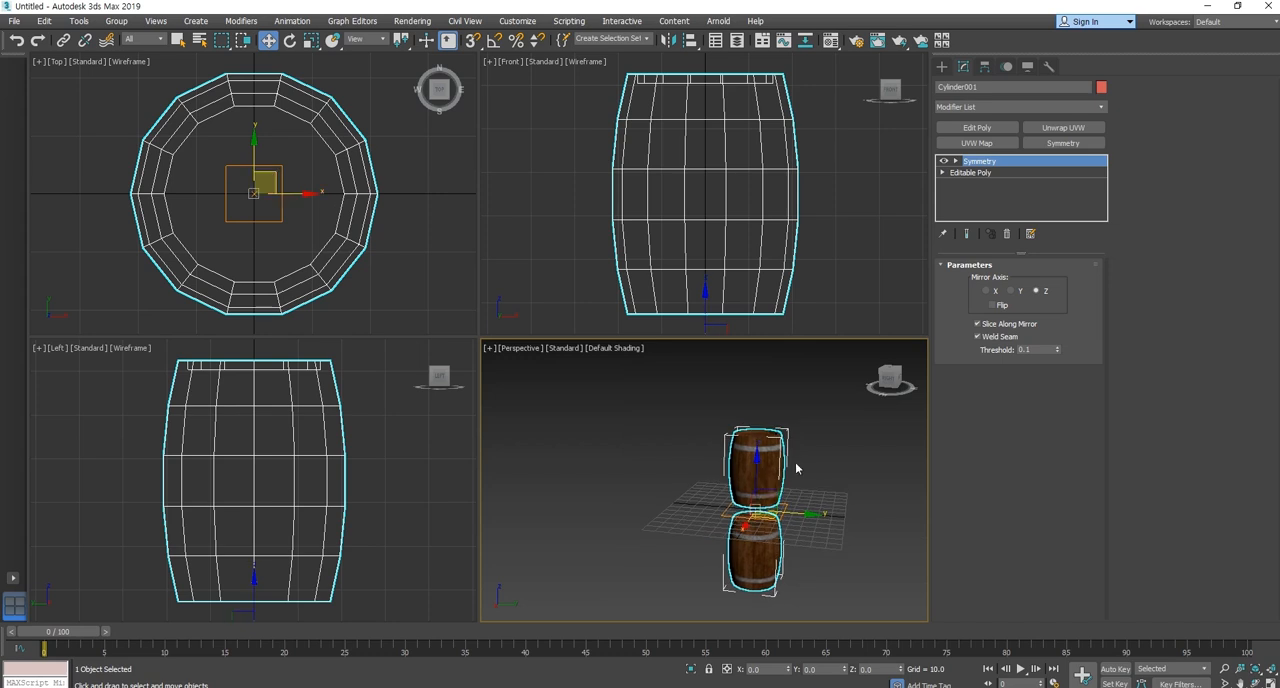
Step: Raise the Symmetry mirror plane to the barrel's mid-height, at about Z 35, and check the mirrored bottom end and edges
{"action": "left_click", "coordinate": [955, 162]}
{"action": "left_click", "coordinate": [979, 172]}
{"action": "left_click_drag", "start_coordinate": [759, 478], "coordinate": [767, 432]}
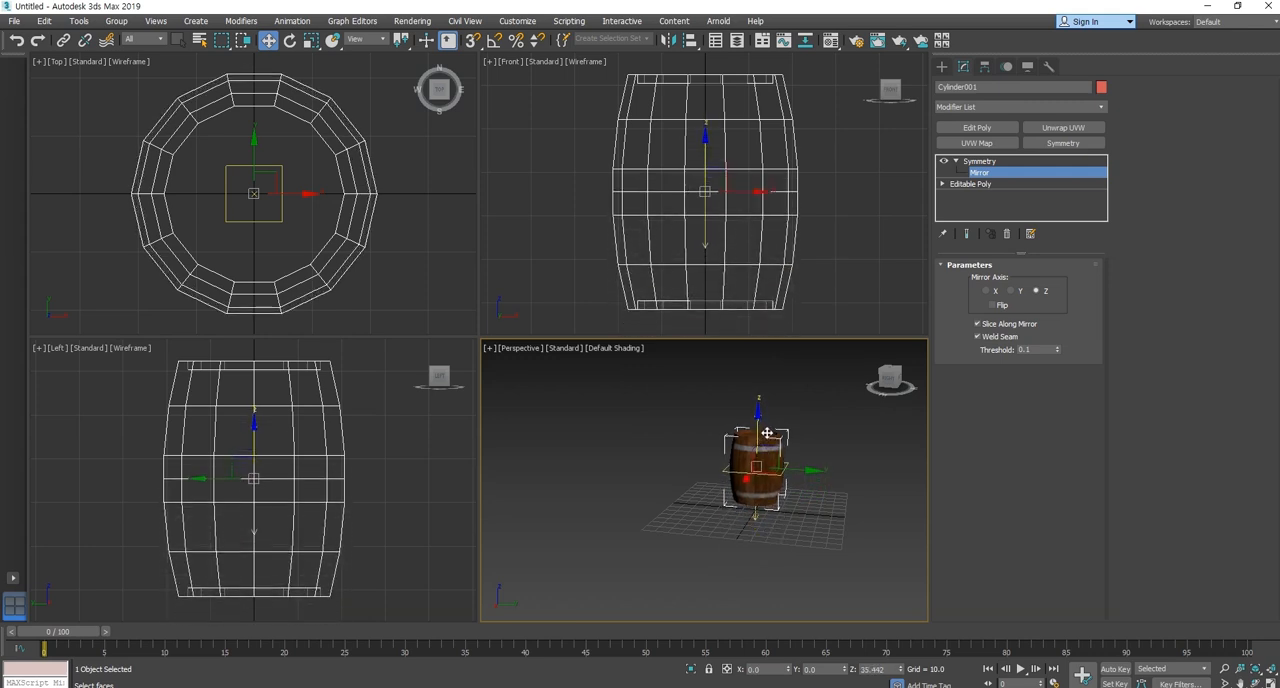
{"action": "scroll", "coordinate": [790, 555], "scroll_direction": "up", "scroll_amount": 3}
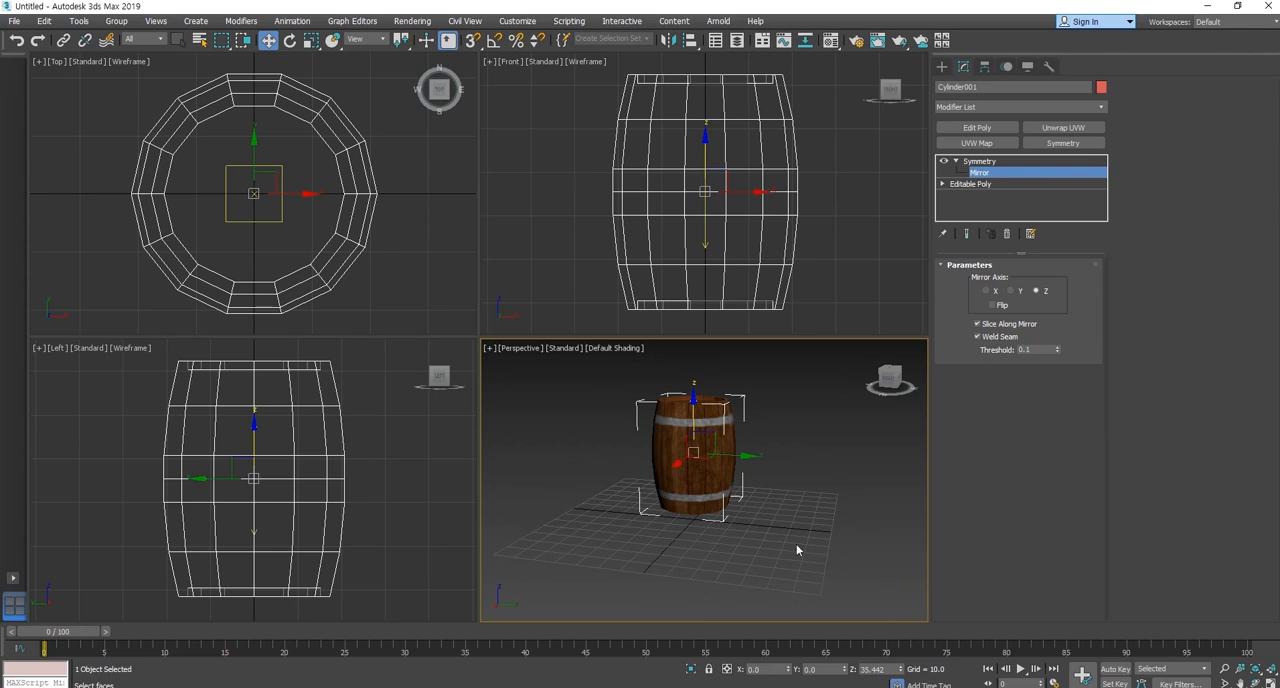
{"action": "scroll", "coordinate": [850, 558], "scroll_direction": "up", "scroll_amount": 2}
{"action": "left_click", "coordinate": [1256, 684]}
{"action": "left_click_drag", "start_coordinate": [705, 512], "coordinate": [697, 541]}
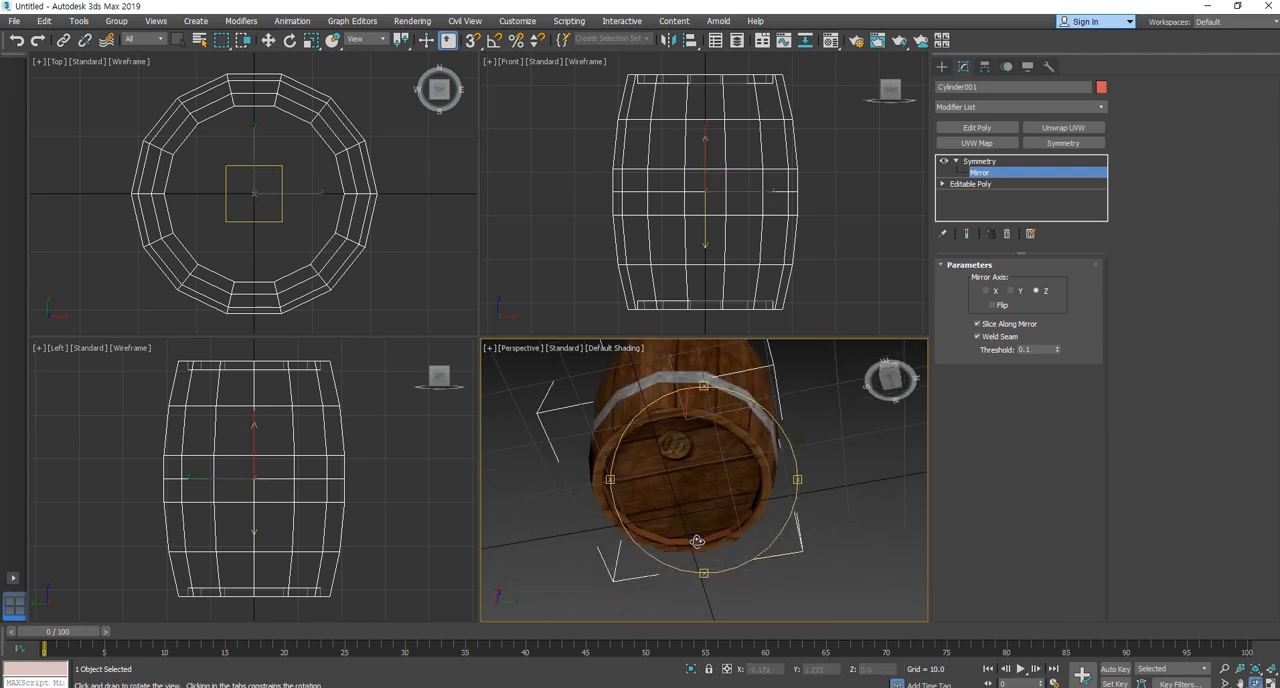
{"action": "mouse_move", "coordinate": [727, 438]}
{"action": "left_mouse_down"}
{"action": "mouse_move", "coordinate": [722, 608]}
{"action": "mouse_move", "coordinate": [740, 418]}
{"action": "left_mouse_up"}
{"action": "key", "text": "F4"}
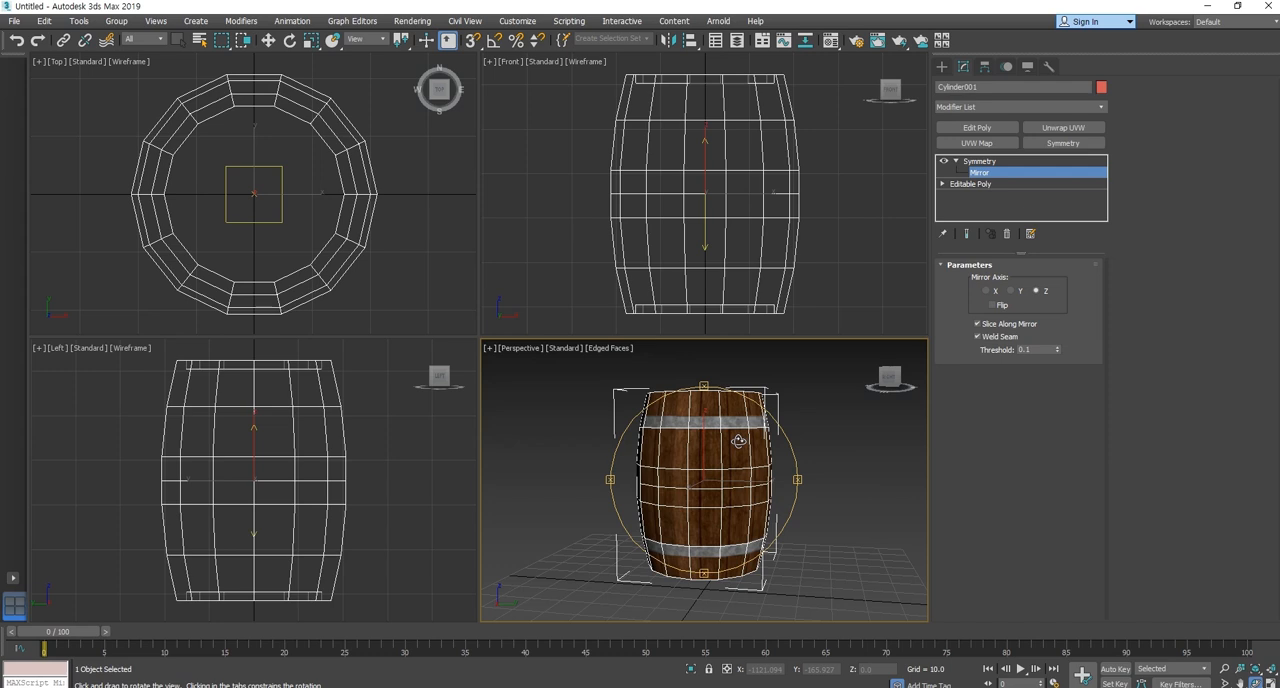
{"action": "key", "text": "F4"}
Step: Collapse the Symmetry modifier into the barrel's Editable Poly and deselect the barrel
{"action": "left_click", "coordinate": [980, 161]}
{"action": "right_click", "coordinate": [986, 161]}
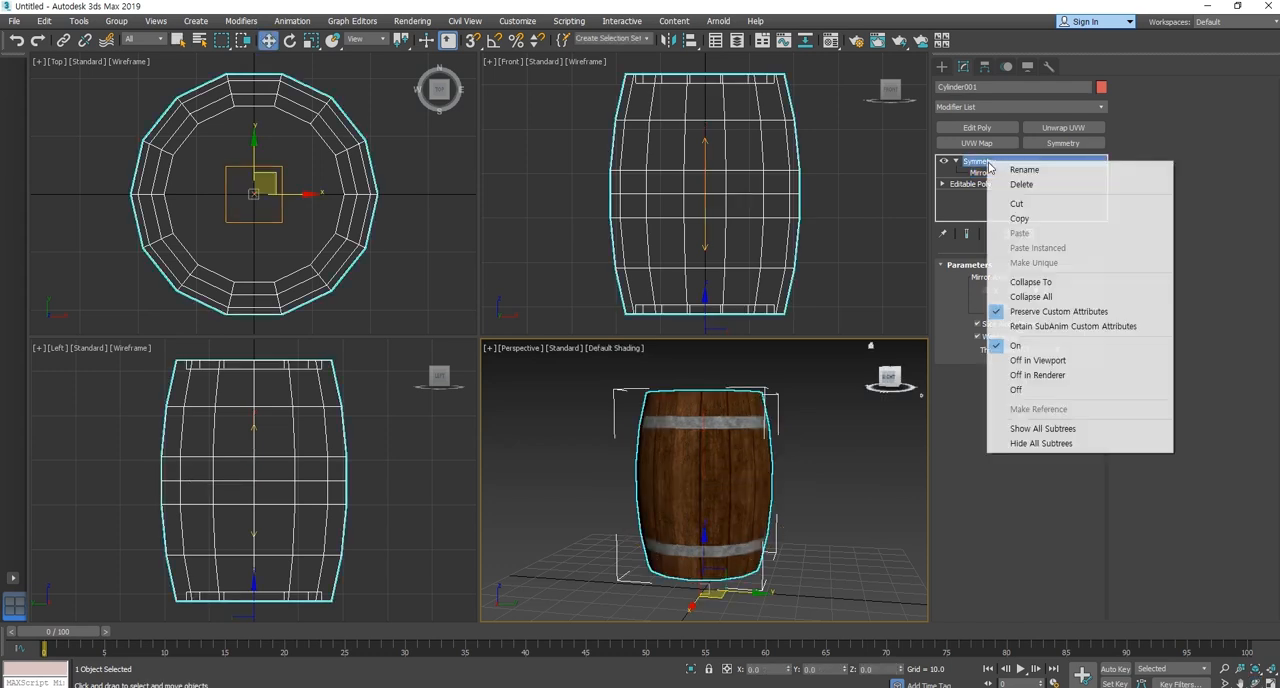
{"action": "left_click", "coordinate": [1035, 297]}
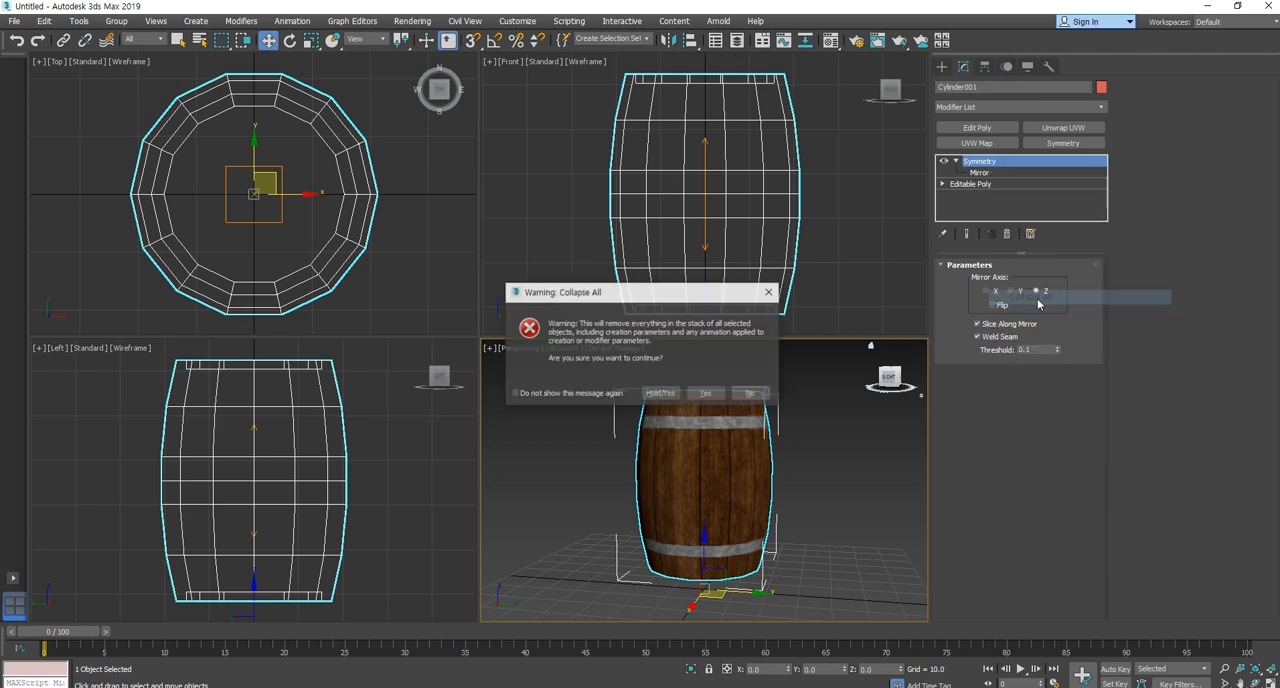
{"action": "left_click", "coordinate": [710, 398]}
{"action": "scroll", "coordinate": [808, 487], "scroll_direction": "up", "scroll_amount": 1}
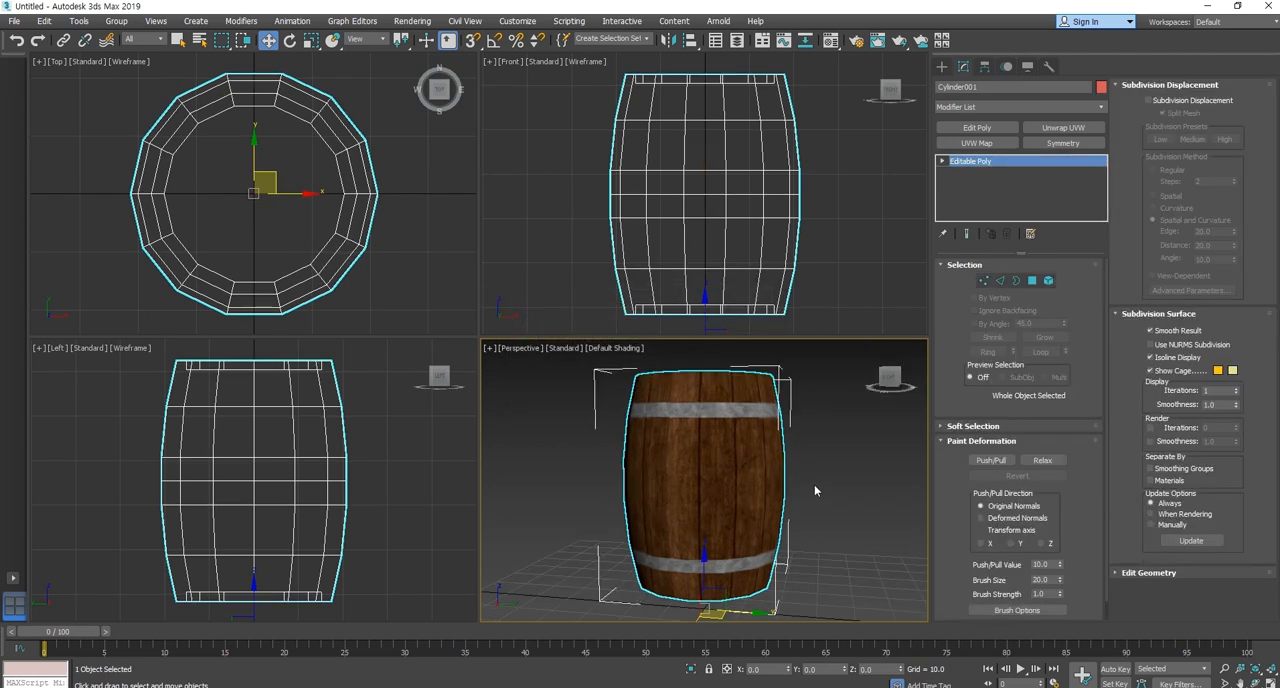
{"action": "left_click", "coordinate": [814, 484]}
Step: Reselect the barrel and switch its Editable Poly to Edge sub-object level
{"action": "middle_click_drag", "start_coordinate": [814, 484], "coordinate": [815, 510]}
{"action": "left_click", "coordinate": [1255, 683]}
{"action": "left_click_drag", "start_coordinate": [704, 472], "coordinate": [741, 458]}
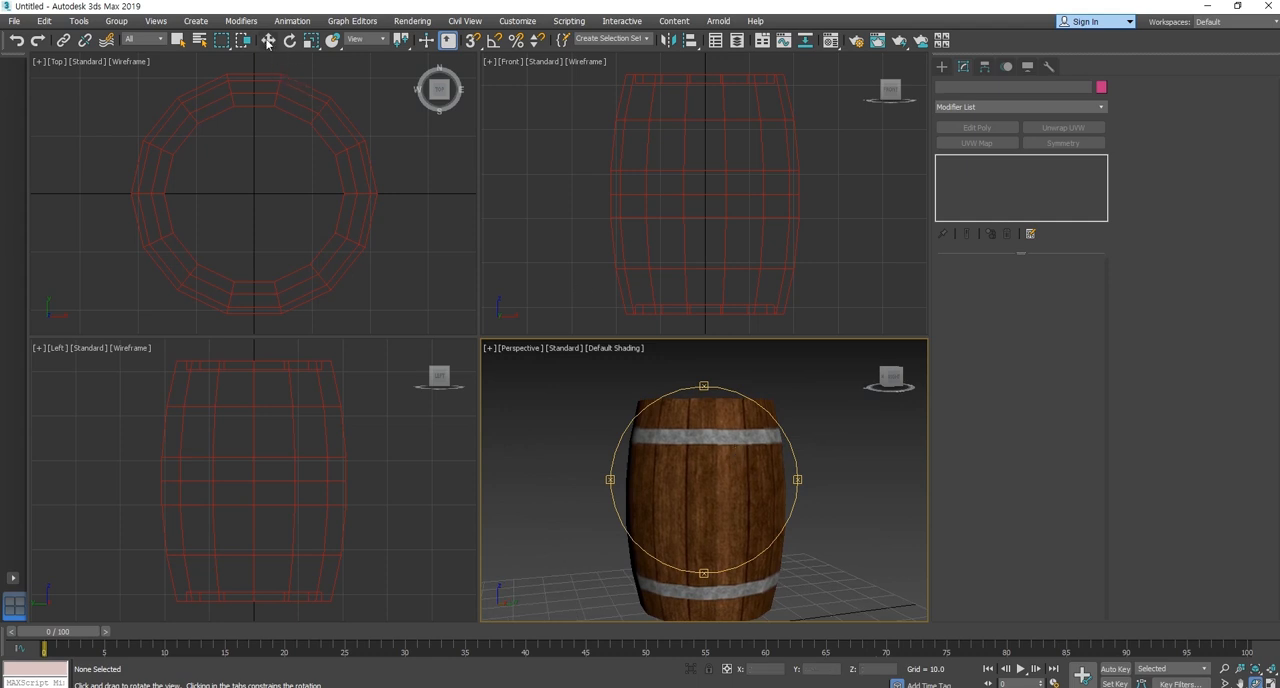
{"action": "left_click", "coordinate": [268, 40]}
{"action": "left_click", "coordinate": [749, 170]}
{"action": "left_click", "coordinate": [1000, 281]}
Step: Examine the barrel's lid, metal bands and side planks up close and from a distance in the perspective view
{"action": "middle_click_drag", "start_coordinate": [844, 488], "coordinate": [809, 478]}
{"action": "scroll", "coordinate": [838, 469], "scroll_direction": "down", "scroll_amount": 2}
{"action": "scroll", "coordinate": [809, 478], "scroll_direction": "up", "scroll_amount": 2}
{"action": "scroll", "coordinate": [809, 478], "scroll_direction": "down", "scroll_amount": 2}
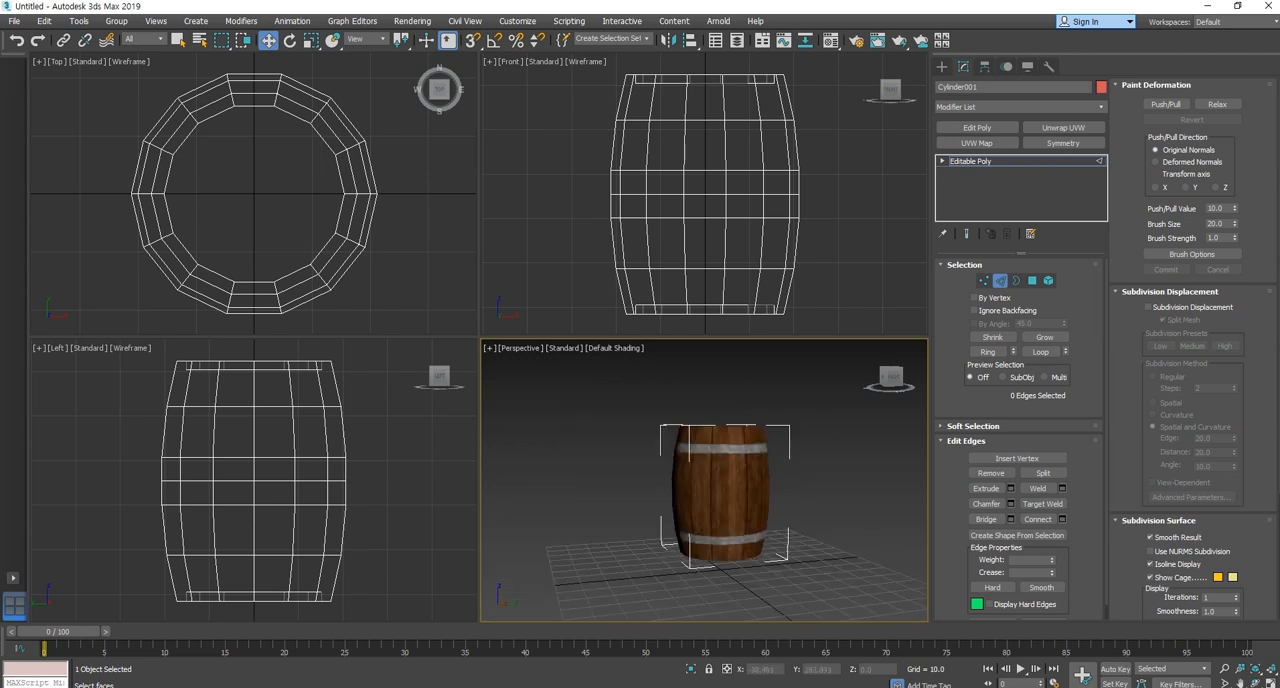
{"action": "left_click", "coordinate": [1255, 683]}
{"action": "mouse_move", "coordinate": [766, 444]}
{"action": "left_mouse_down"}
{"action": "mouse_move", "coordinate": [772, 472]}
{"action": "mouse_move", "coordinate": [774, 452]}
{"action": "left_mouse_up"}
{"action": "scroll", "coordinate": [712, 455], "scroll_direction": "up", "scroll_amount": 4}
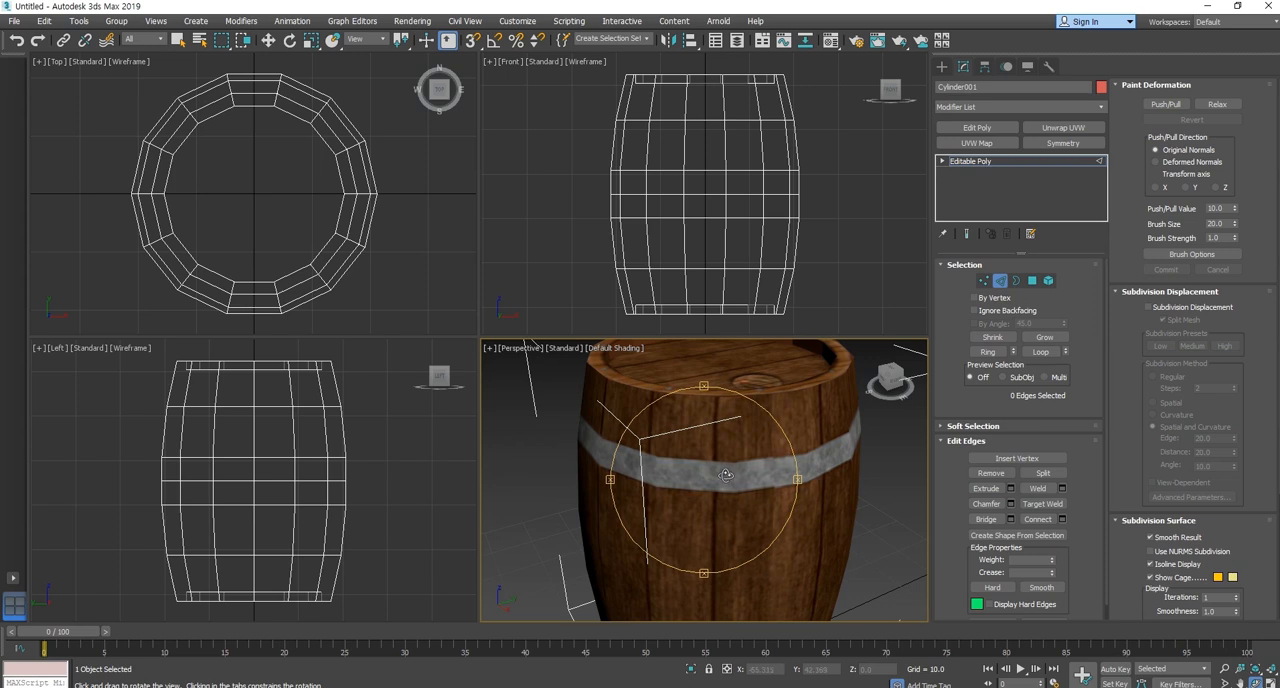
{"action": "left_click_drag", "start_coordinate": [726, 475], "coordinate": [726, 482]}
{"action": "scroll", "coordinate": [702, 479], "scroll_direction": "down", "scroll_amount": 2}
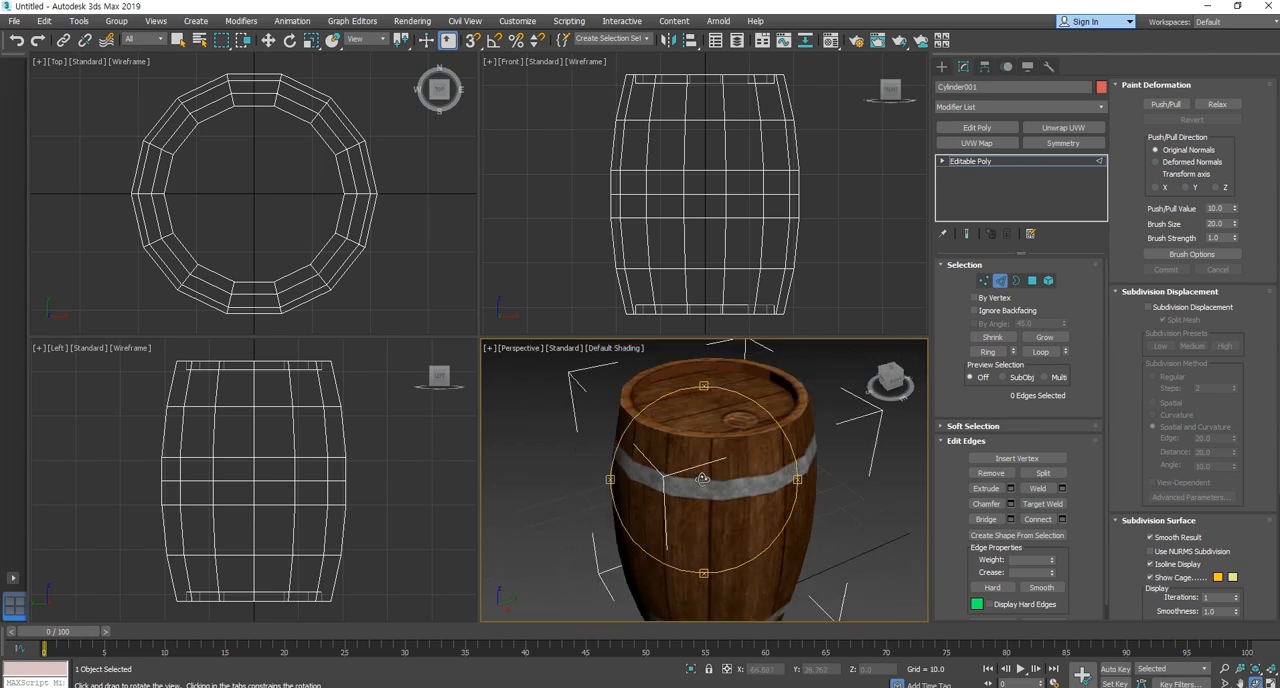
{"action": "scroll", "coordinate": [680, 486], "scroll_direction": "up", "scroll_amount": 2}
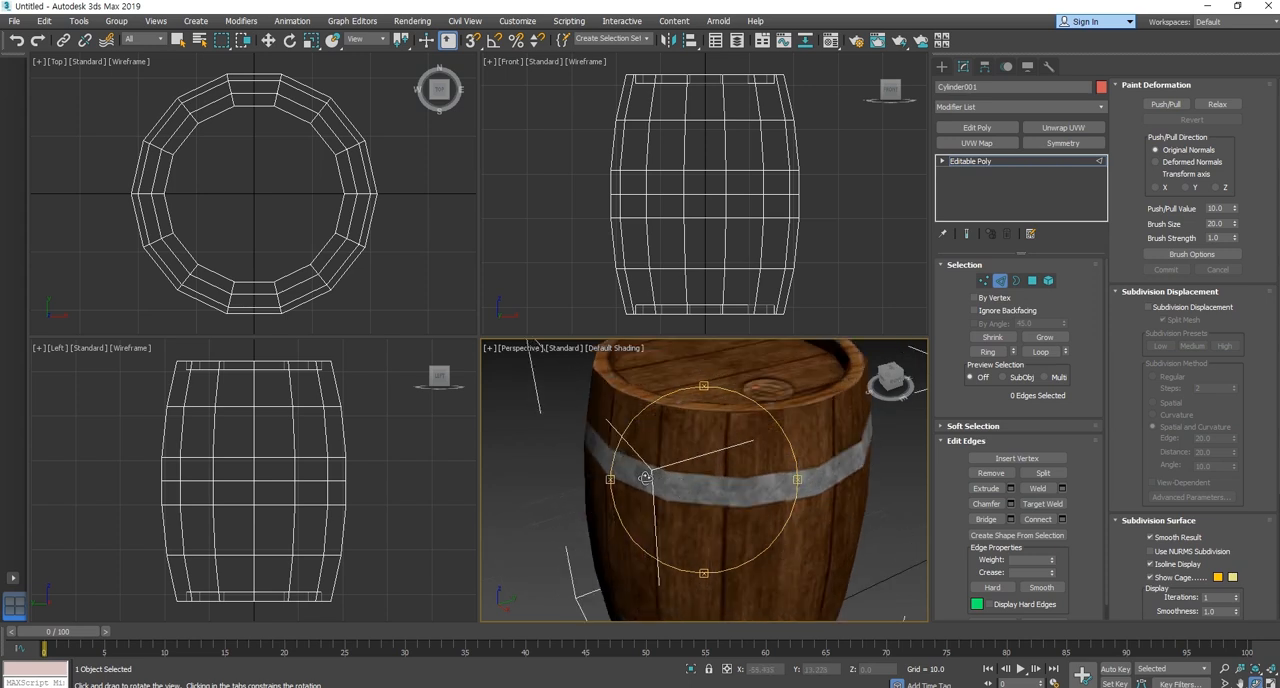
{"action": "scroll", "coordinate": [760, 484], "scroll_direction": "down", "scroll_amount": 4}
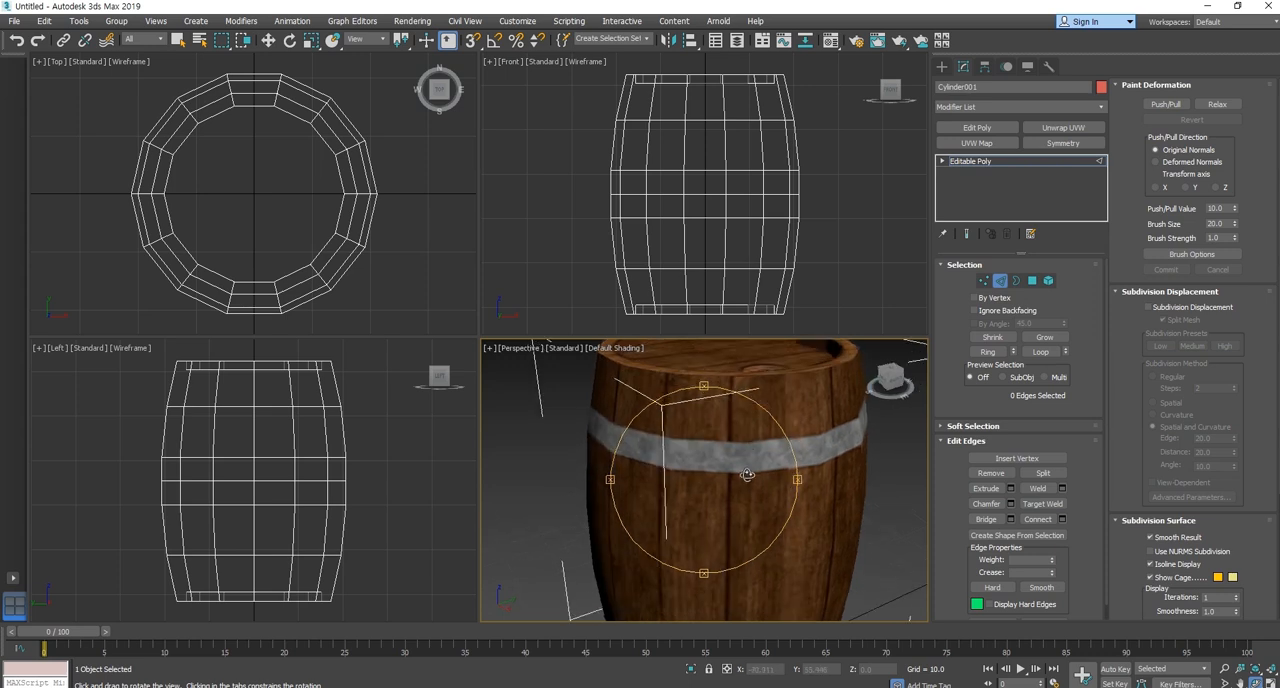
{"action": "left_click_drag", "start_coordinate": [743, 475], "coordinate": [749, 463]}
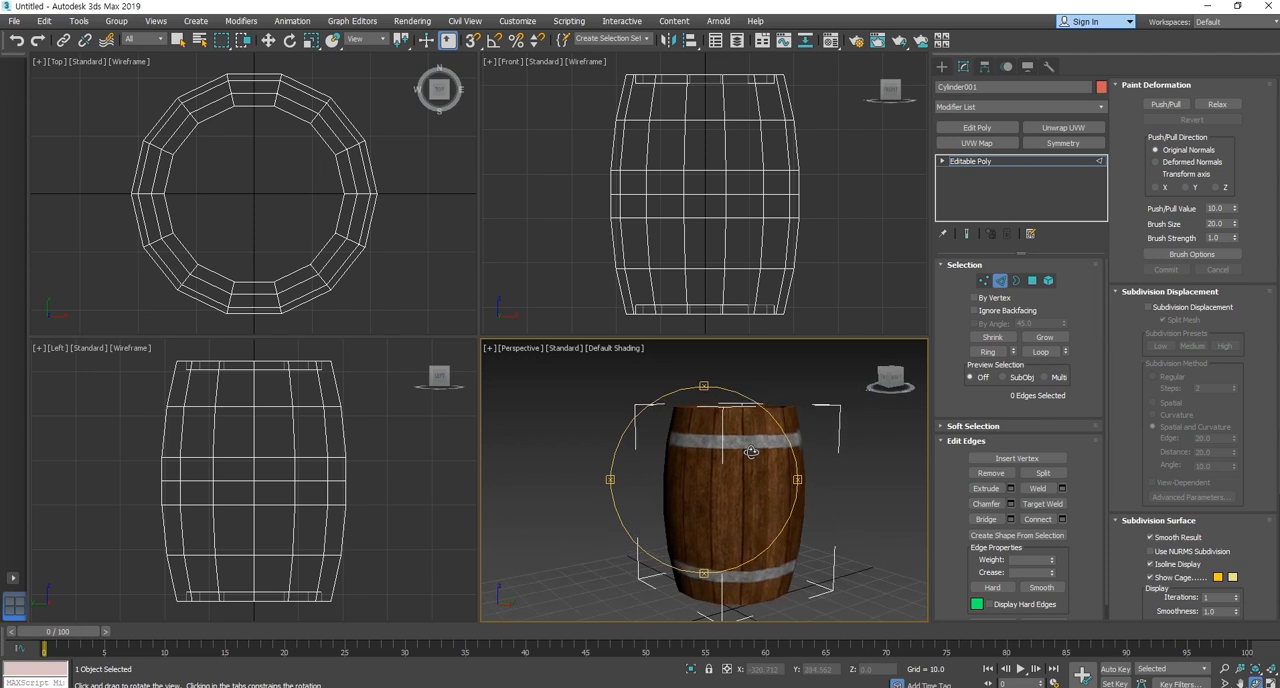
{"action": "scroll", "coordinate": [746, 462], "scroll_direction": "up", "scroll_amount": 3}
{"action": "scroll", "coordinate": [745, 467], "scroll_direction": "down", "scroll_amount": 3}
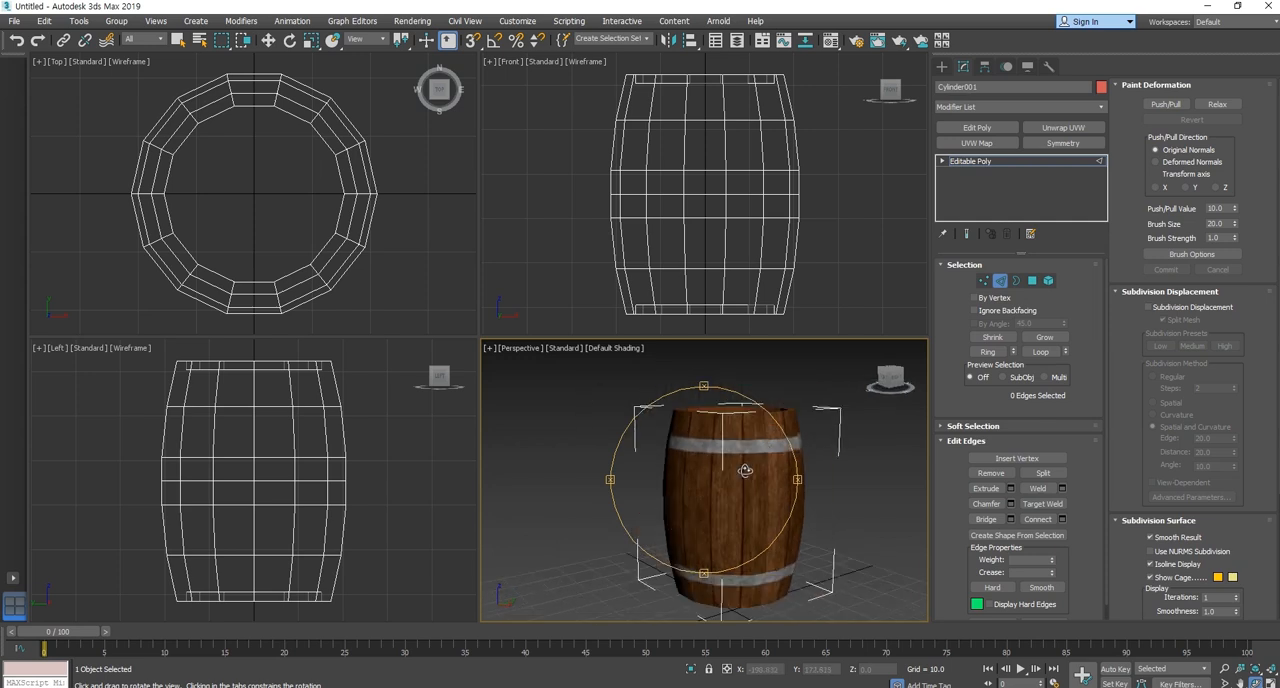
{"action": "middle_click_drag", "start_coordinate": [746, 471], "coordinate": [743, 459]}
{"action": "left_click_drag", "start_coordinate": [741, 478], "coordinate": [741, 481]}
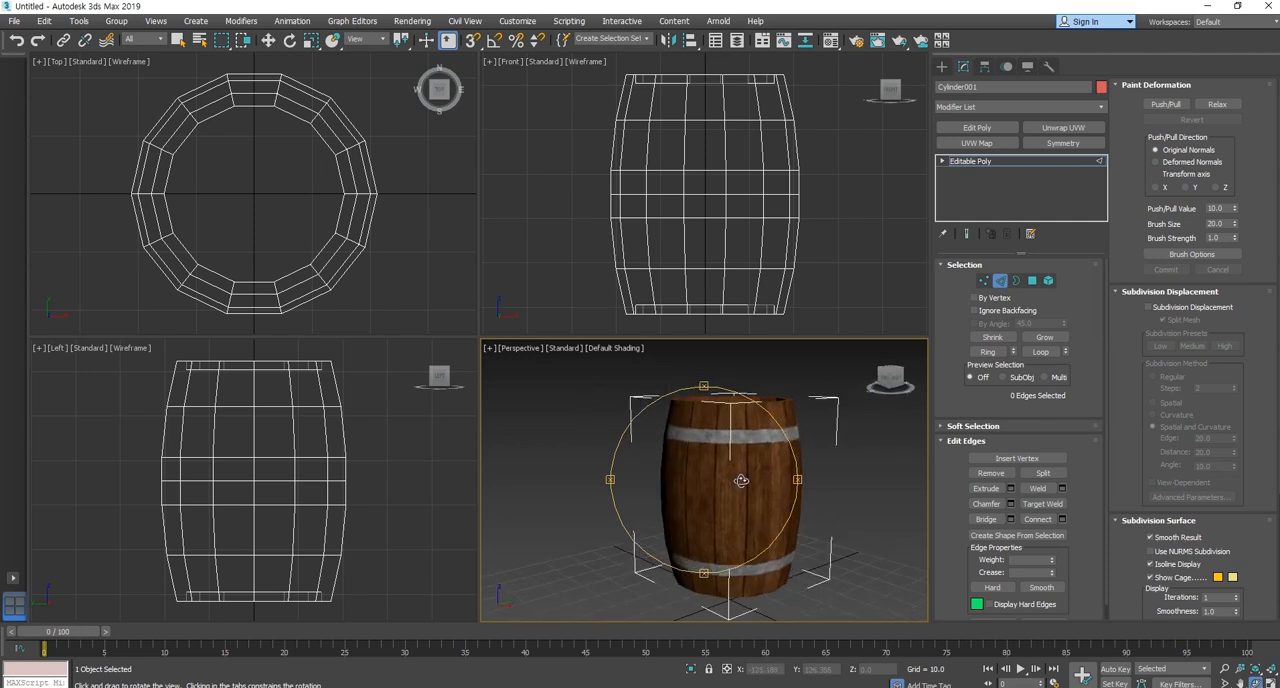